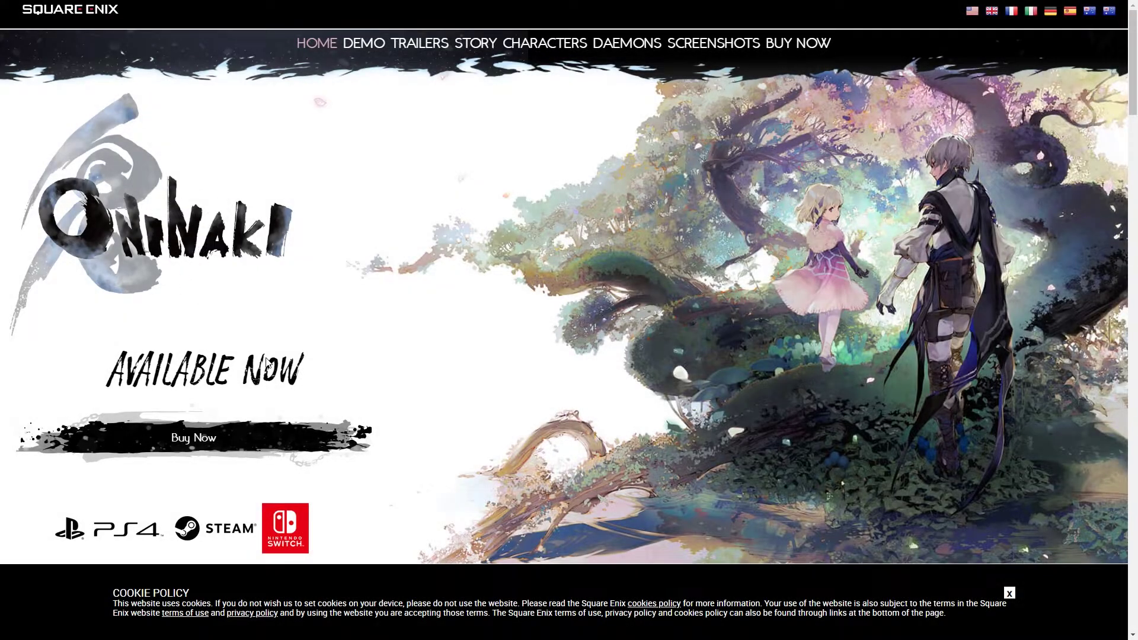
Step: Scroll the Oninaki site down to the Choose Your Daemon section and open DevTools with F12
scroll(652, 379, "down", 3)
scroll(648, 365, "down", 5)
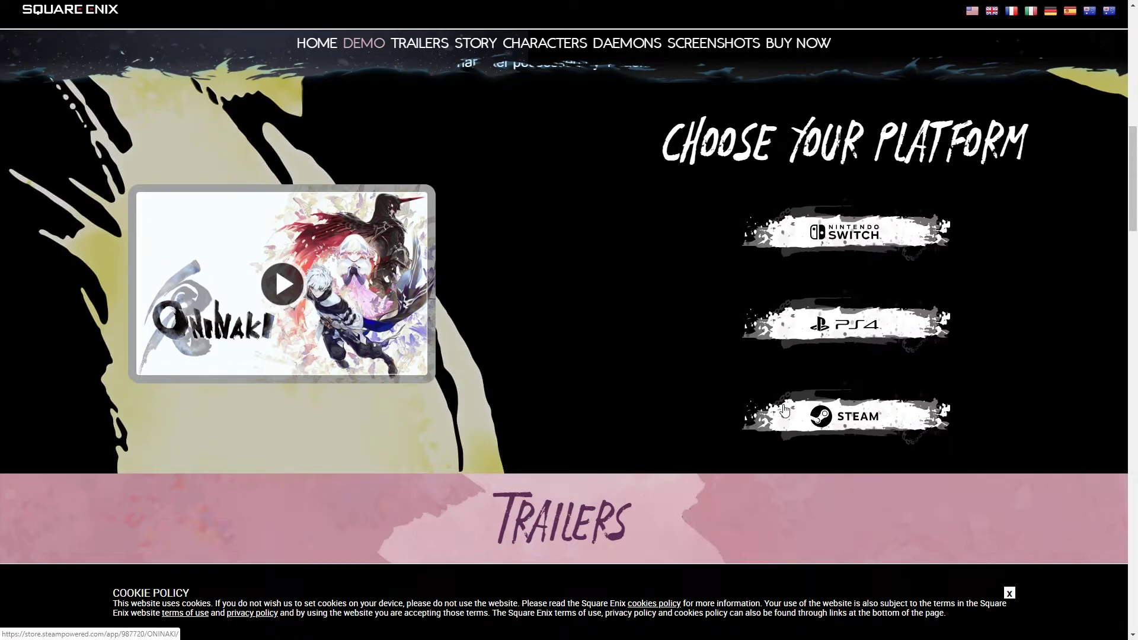
scroll(815, 364, "down", 4)
scroll(343, 296, "down", 5)
scroll(675, 399, "down", 5)
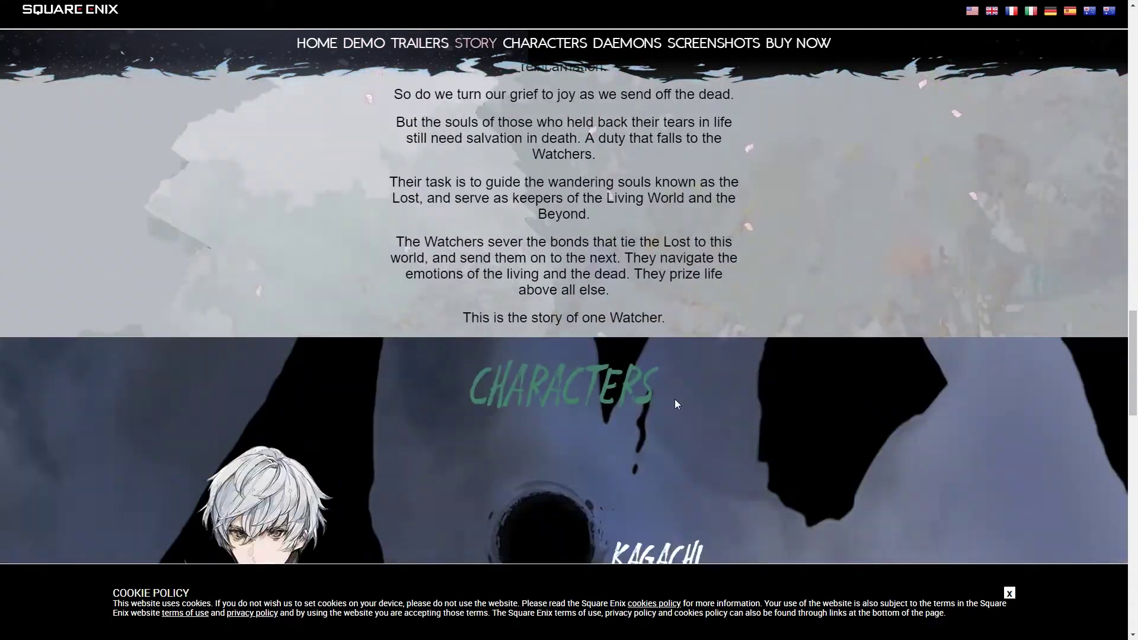
scroll(451, 406, "down", 5)
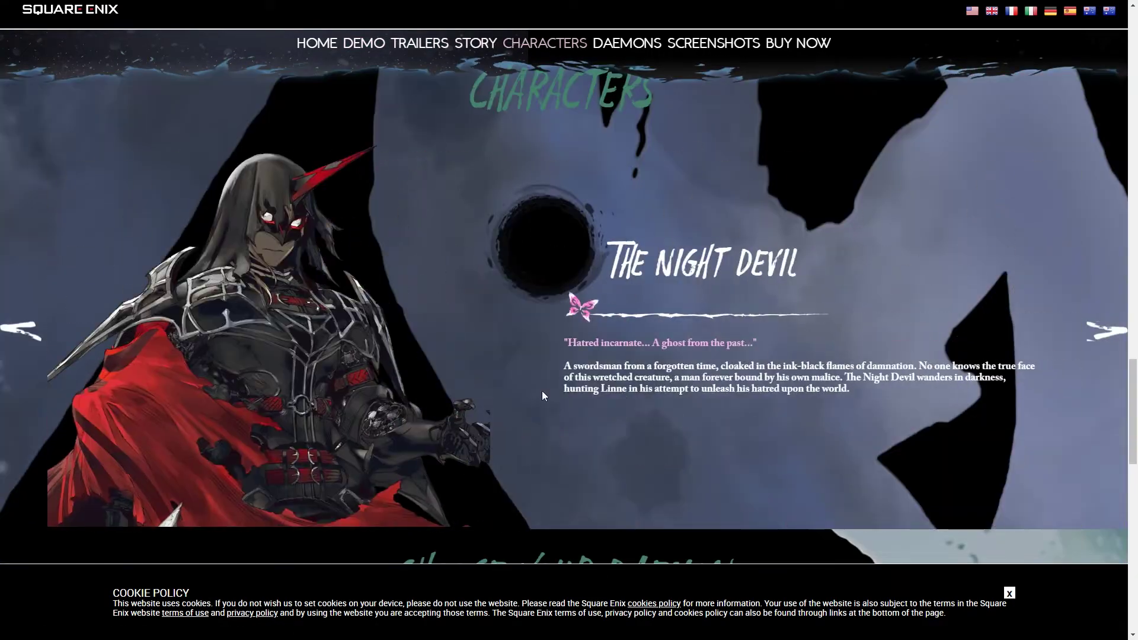
scroll(542, 390, "down", 4)
scroll(574, 390, "down", 5)
scroll(574, 390, "up", 6)
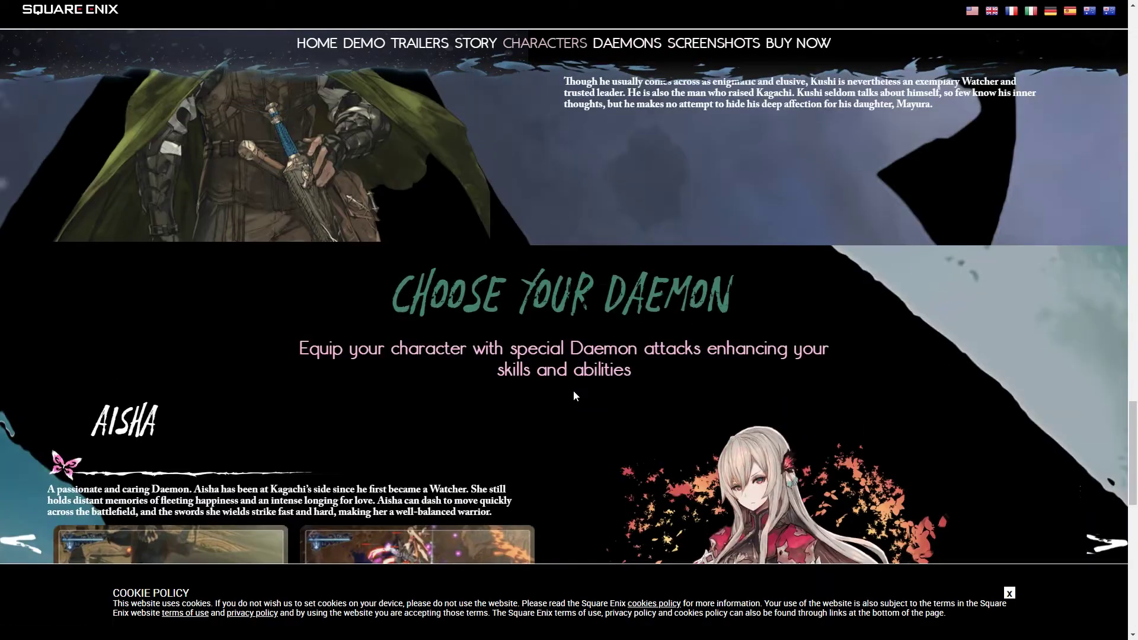
key("F12")
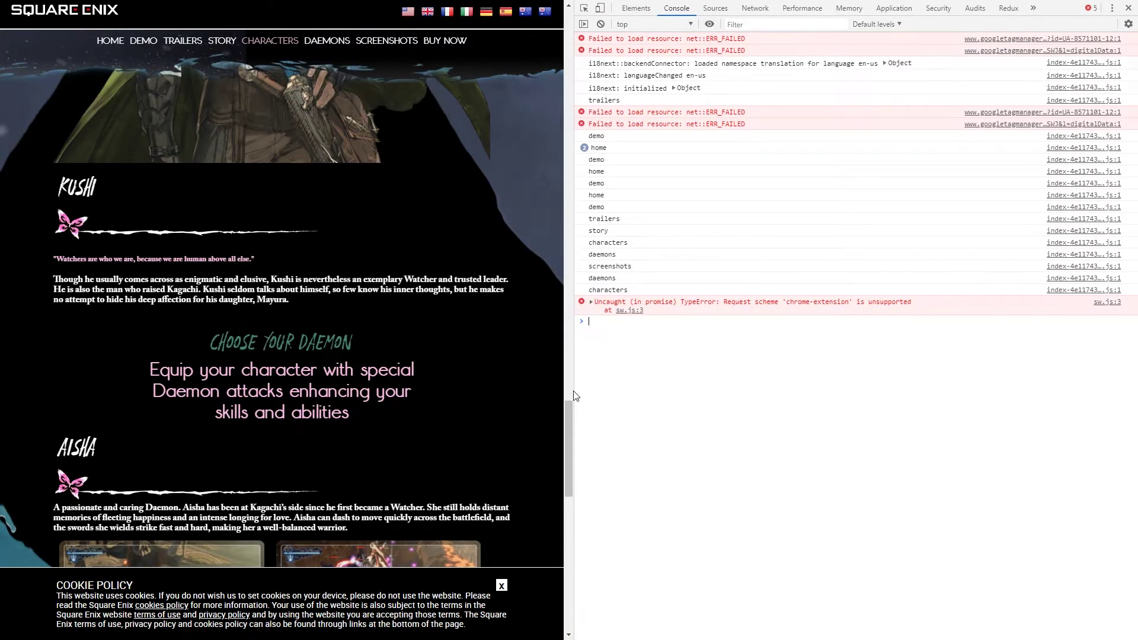
Step: In DevTools Sources, expand images > backgrounds and preview the background images, ending on bg_03.jpg
left_click(715, 9)
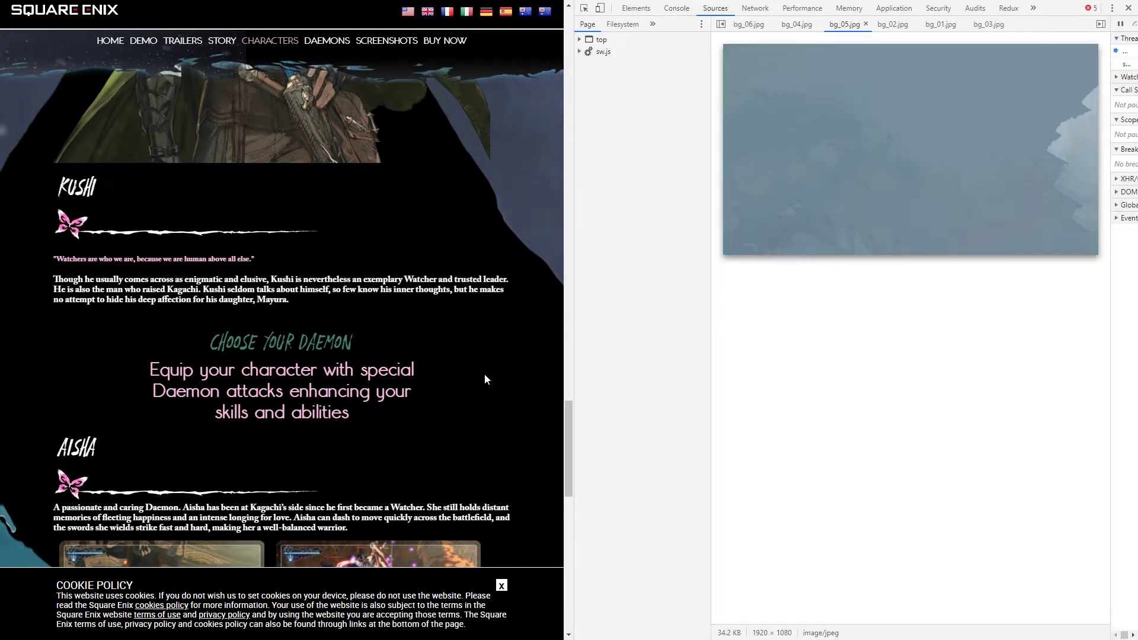
scroll(535, 349, "down", 3)
left_click(605, 99)
left_click(614, 111)
left_click(649, 123)
left_click(649, 135)
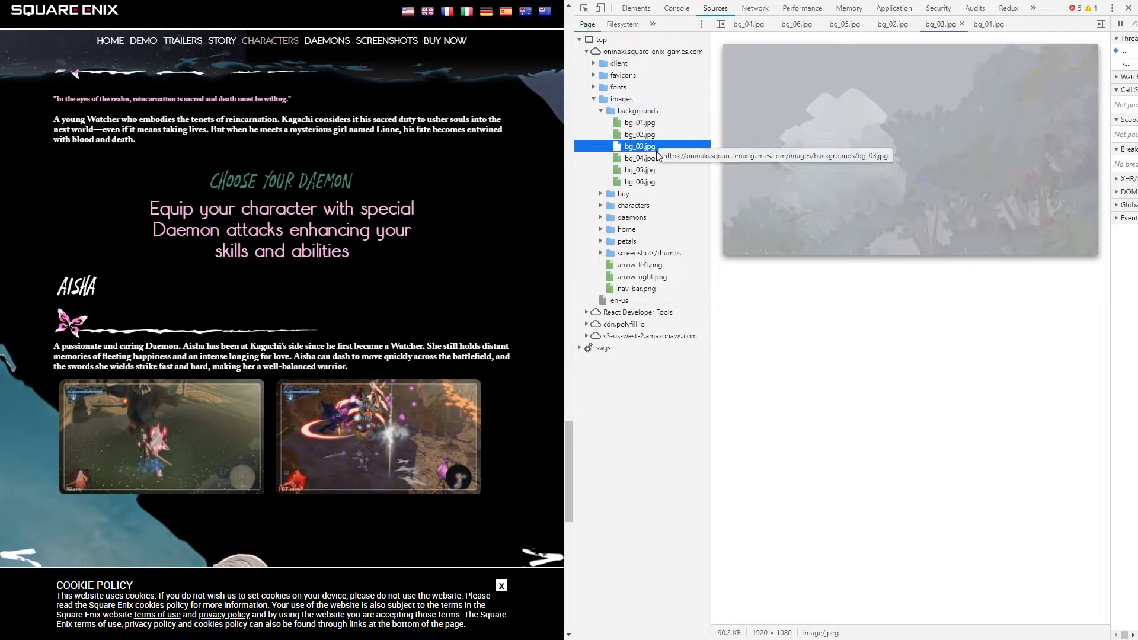
left_click(652, 158)
left_click(655, 170)
left_click(659, 170)
left_click(659, 158)
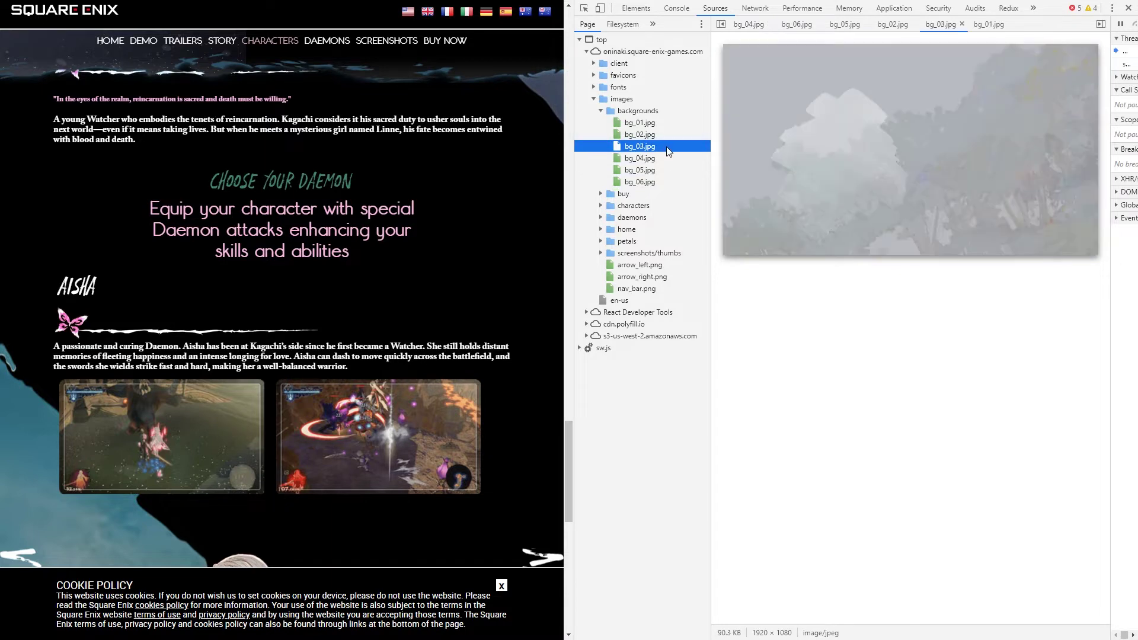
left_click(658, 134)
Step: Open bg_03.jpg on its own page and save it to disk
right_click(847, 156)
left_click(883, 164)
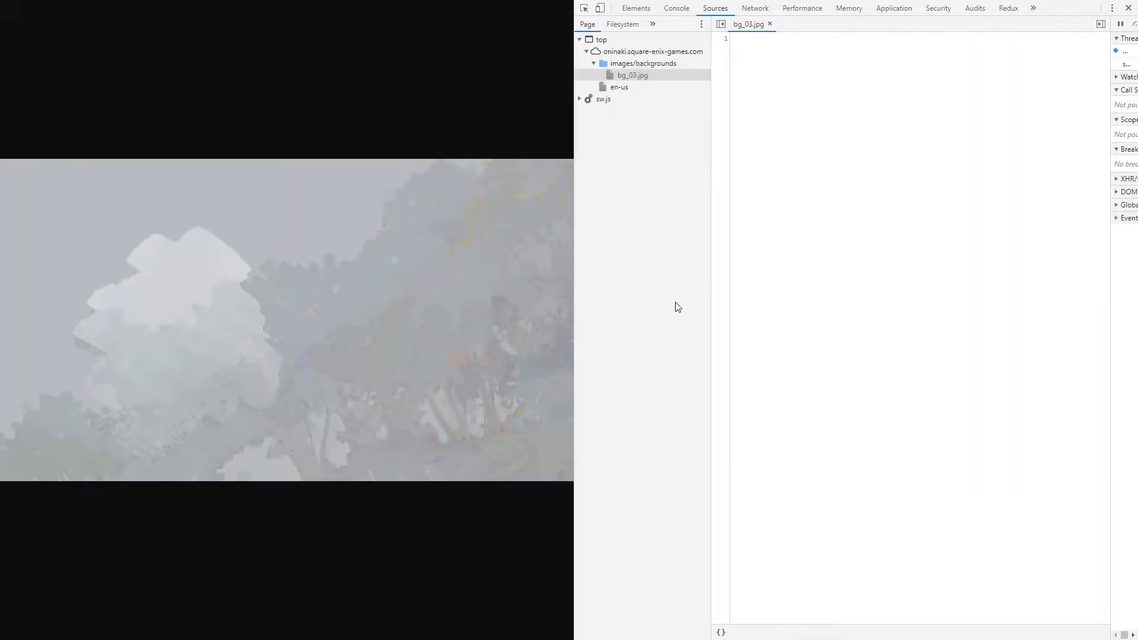
right_click(363, 274)
left_click(434, 298)
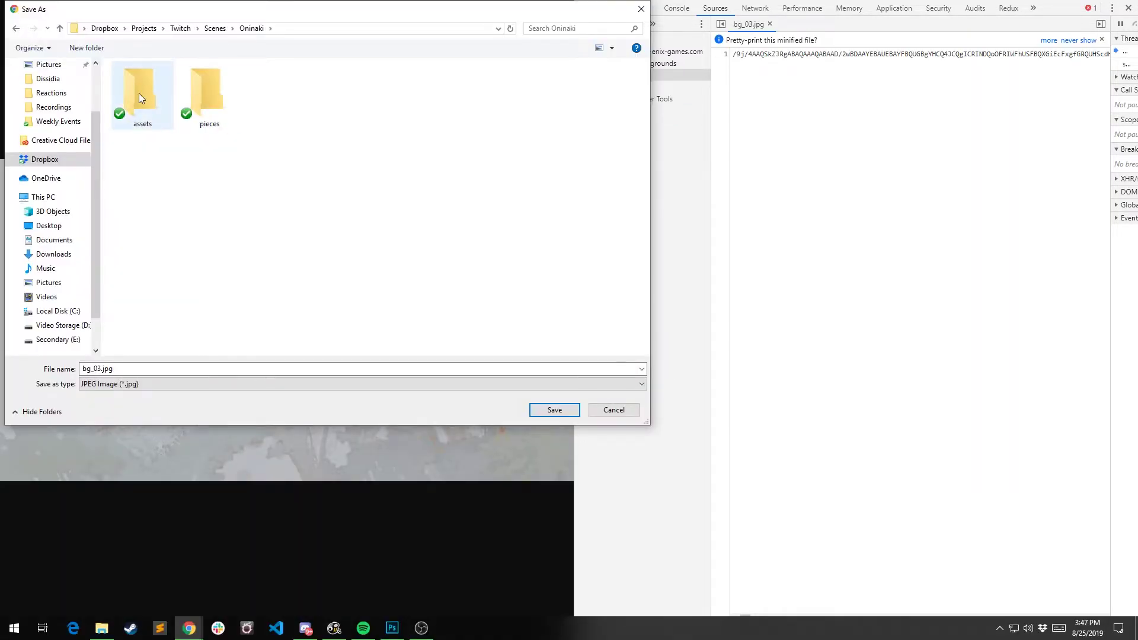
left_click(554, 409)
key("alt+Left")
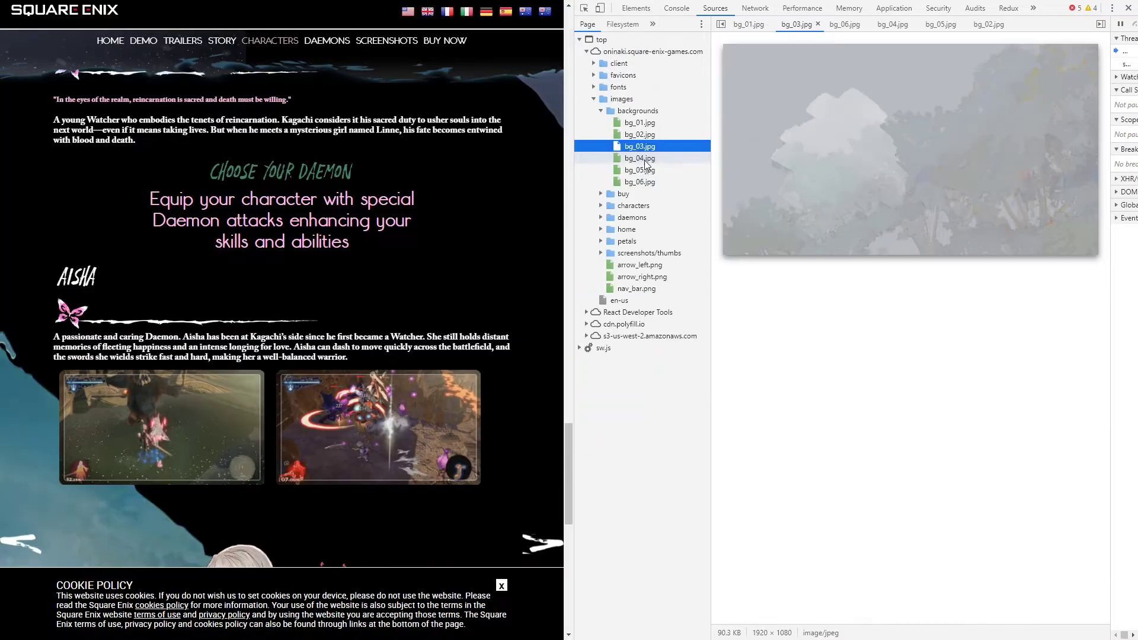
Step: Save bg_04.jpg and bg_05.jpg to disk, then browse the buy folder images
left_click(640, 159)
left_click(943, 206)
right_click(642, 287)
left_click(660, 304)
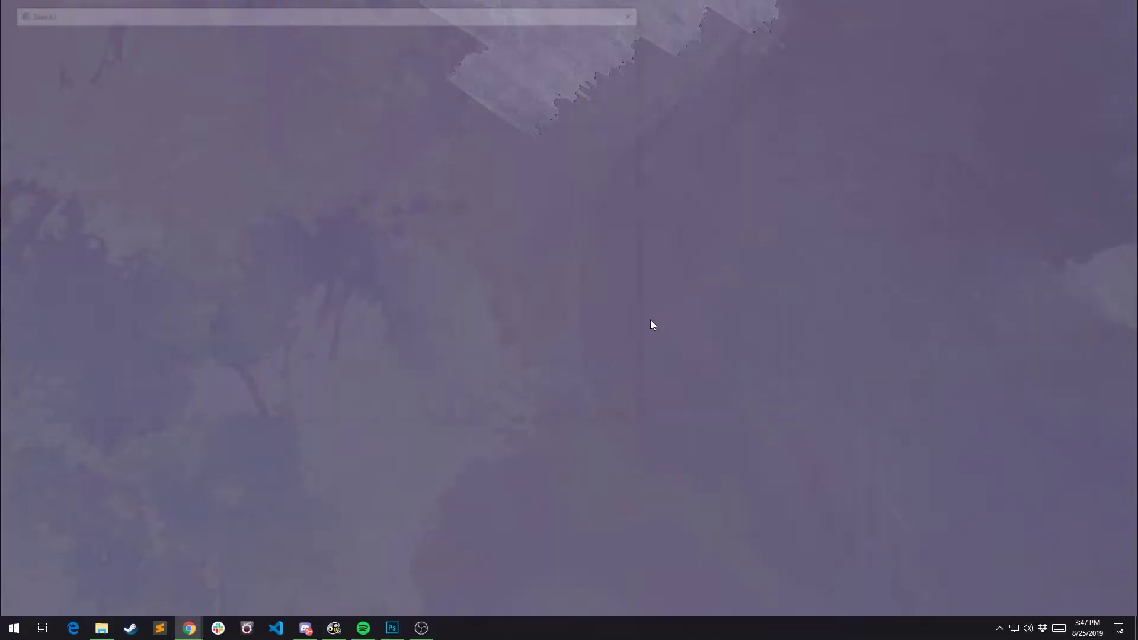
left_click(553, 411)
key("ctrl+s")
key("Return")
key("alt+Left")
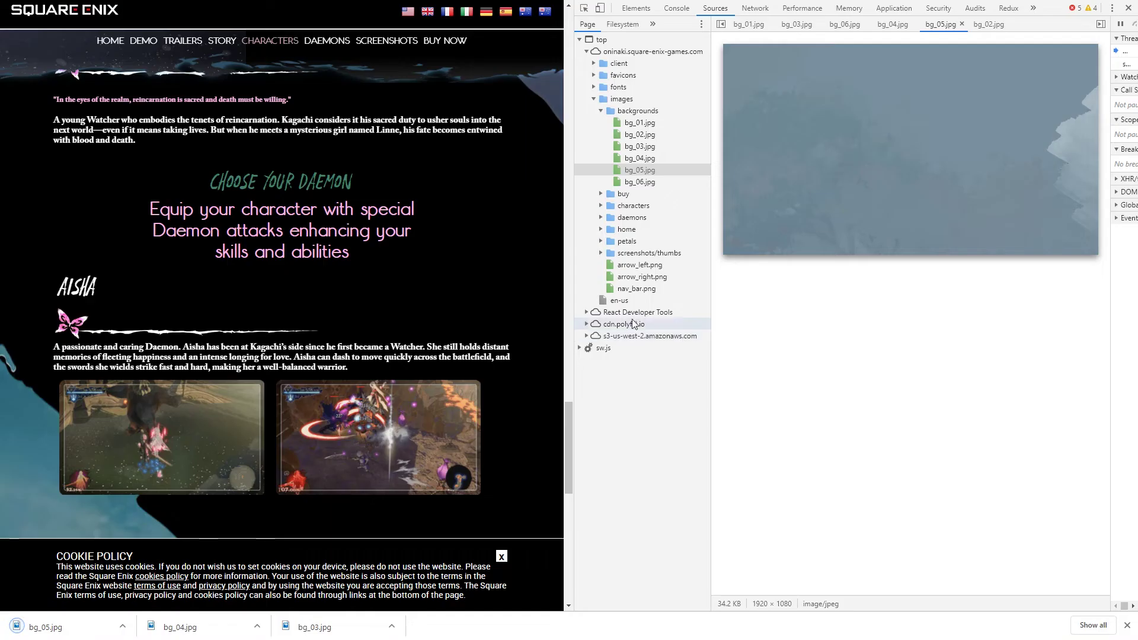
left_click(601, 111)
key("Down")
key("Down")
key("Down")
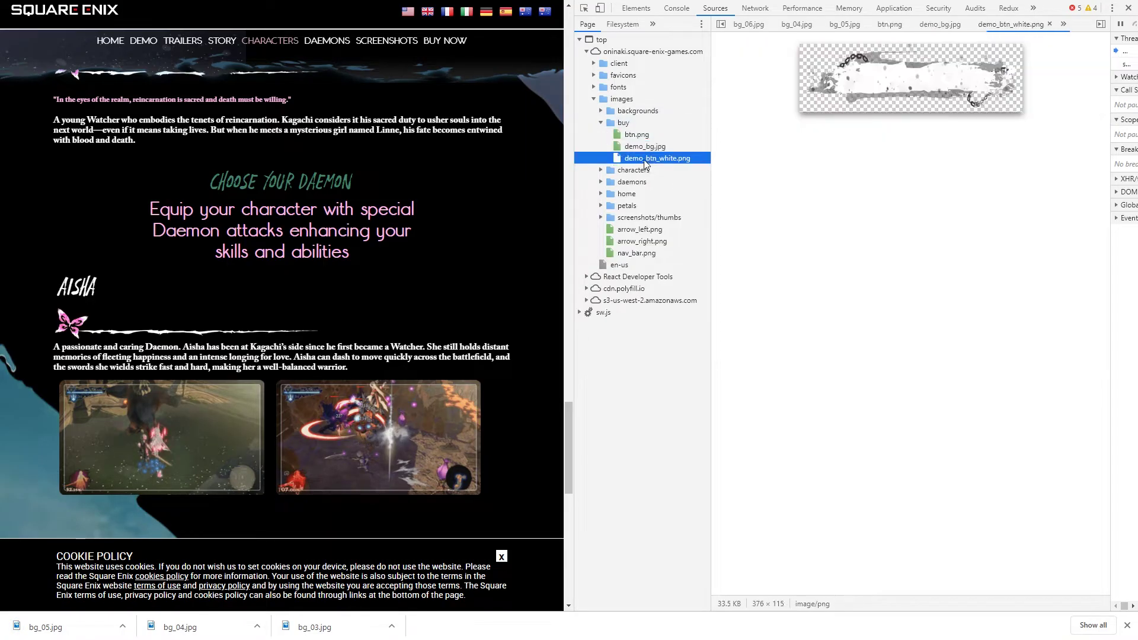
Step: Save btn.png and demo_btn_white.png from the buy folder
right_click(885, 77)
left_click(907, 114)
right_click(546, 318)
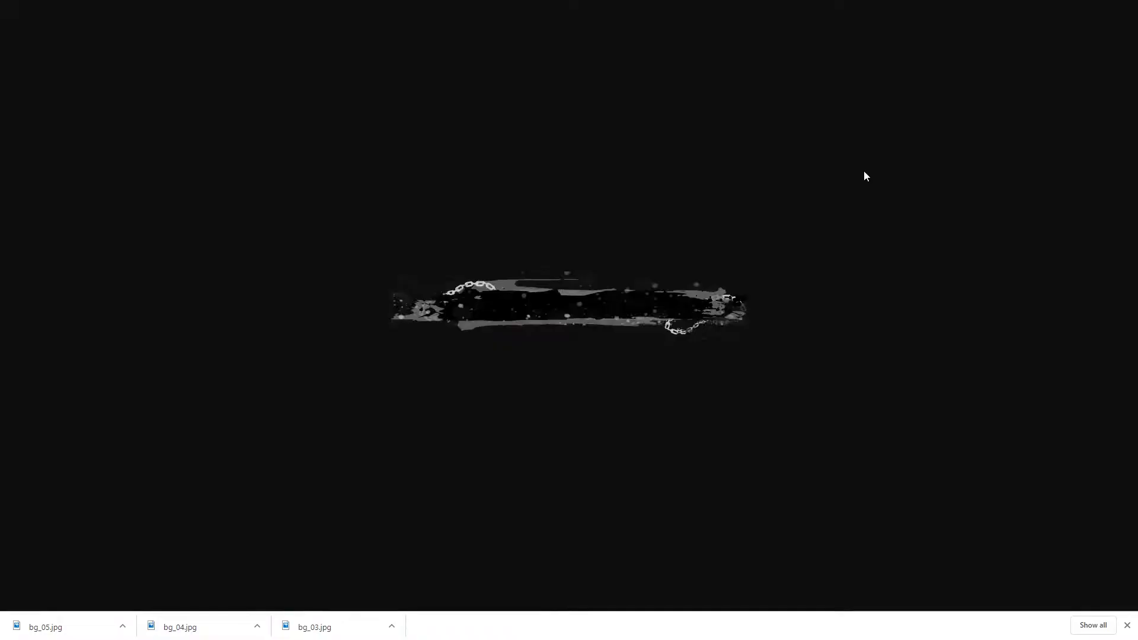
left_click(586, 341)
key("Return")
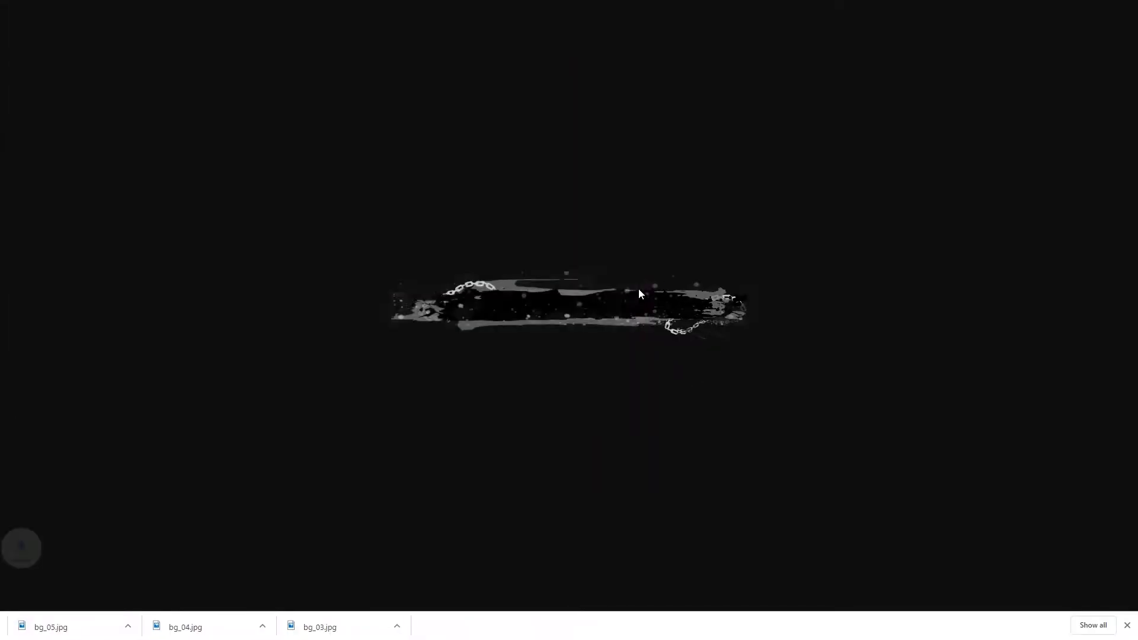
key("ctrl+w")
left_click(963, 119)
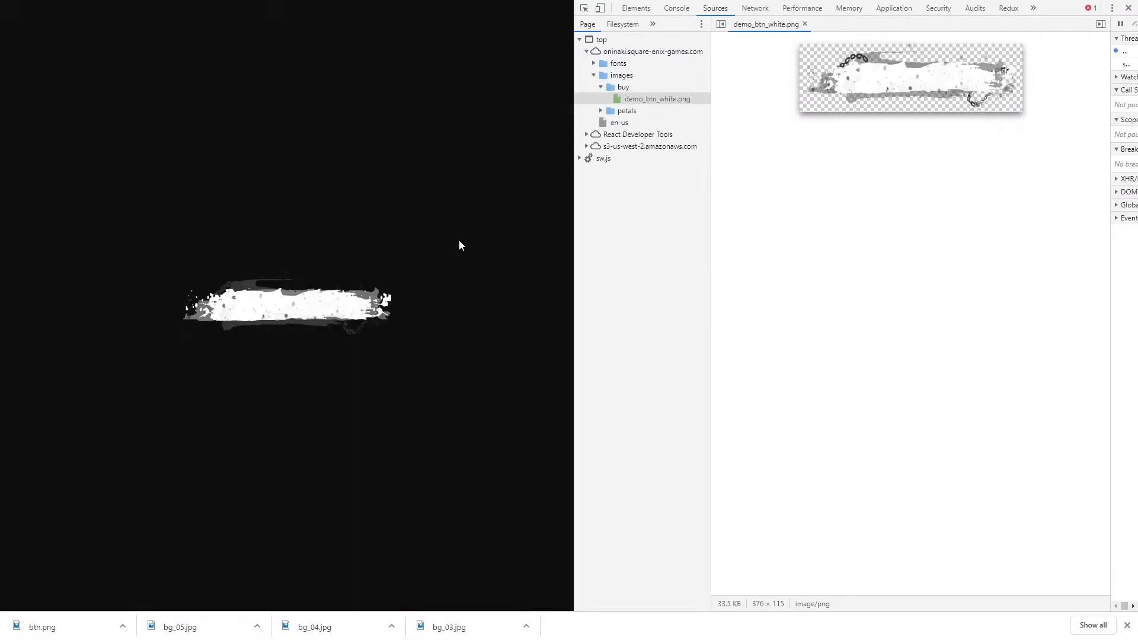
right_click(367, 337)
left_click(409, 359)
key("Return")
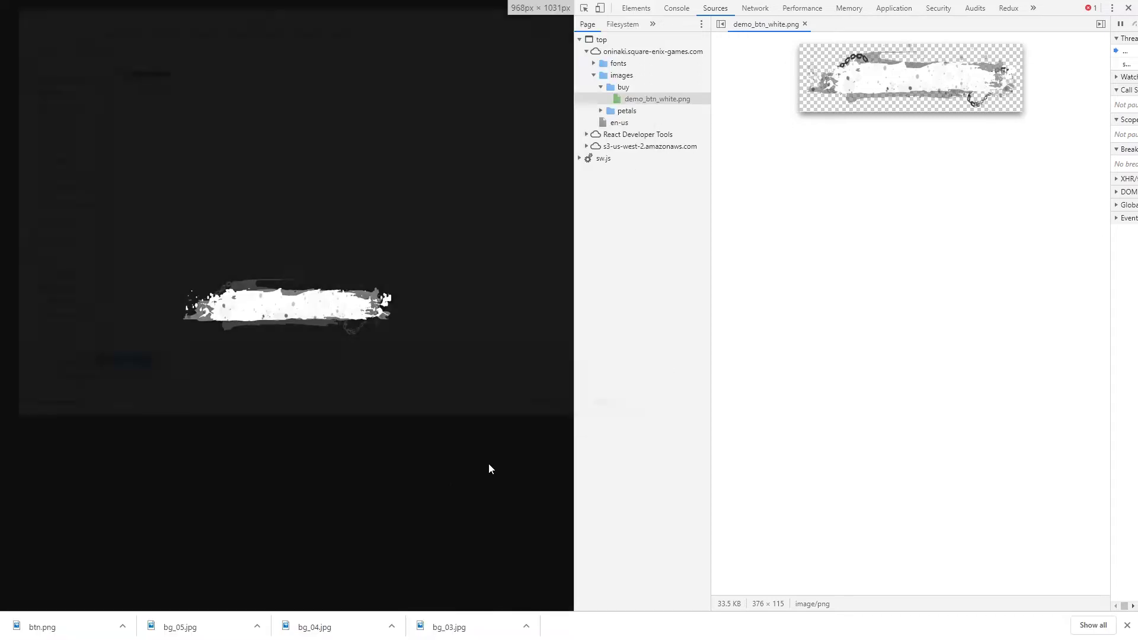
key("ctrl+w")
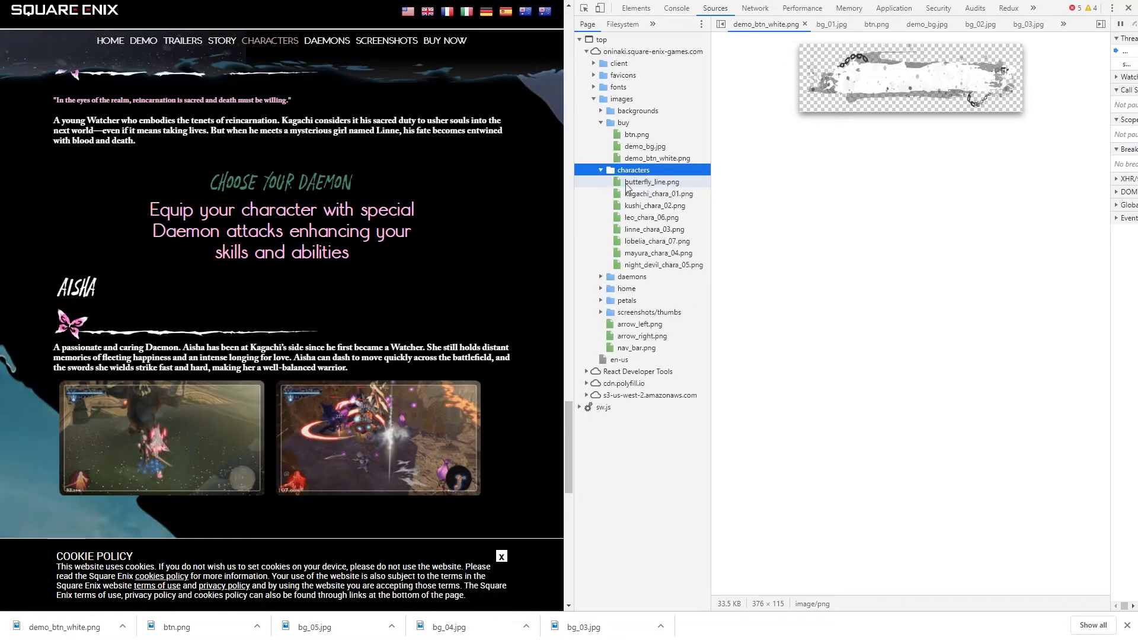
Step: Save butterfly_line.png from the characters images
left_click(640, 194)
key("Up")
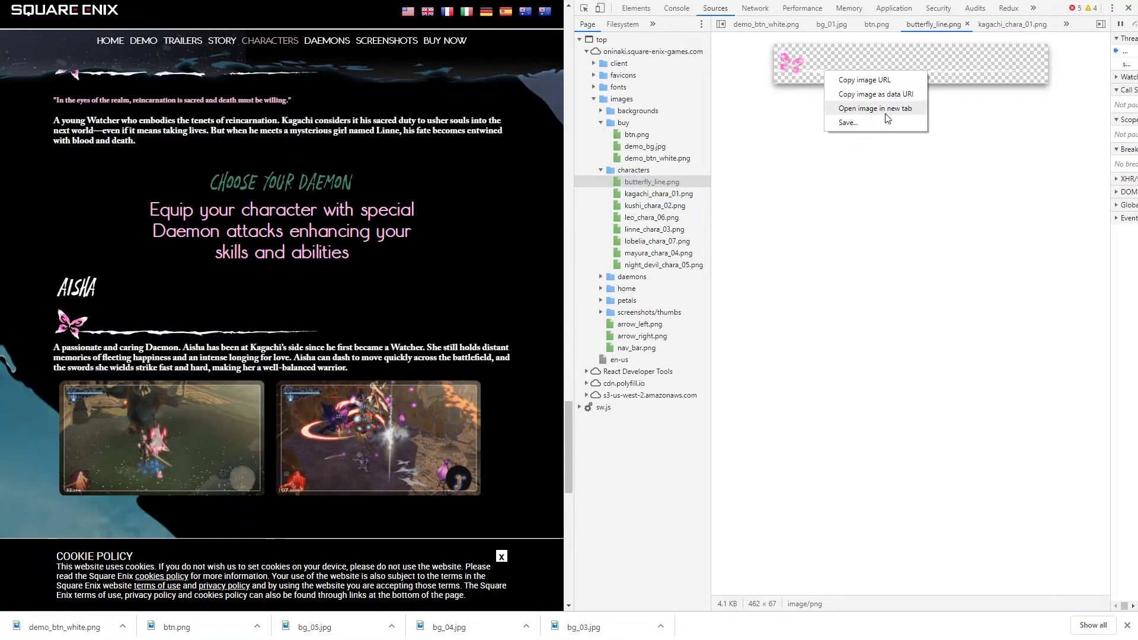
left_click(887, 118)
right_click(493, 315)
left_click(586, 342)
key("Return")
key("ctrl+w")
Step: Expand the daemons folder, open bg_07.jpg on its own page, and preview the daemon images
key("Down")
key("Down")
key("Down")
key("Down")
key("Down")
key("Down")
key("Down")
key("Left")
key("Left")
left_click(601, 122)
left_click(601, 146)
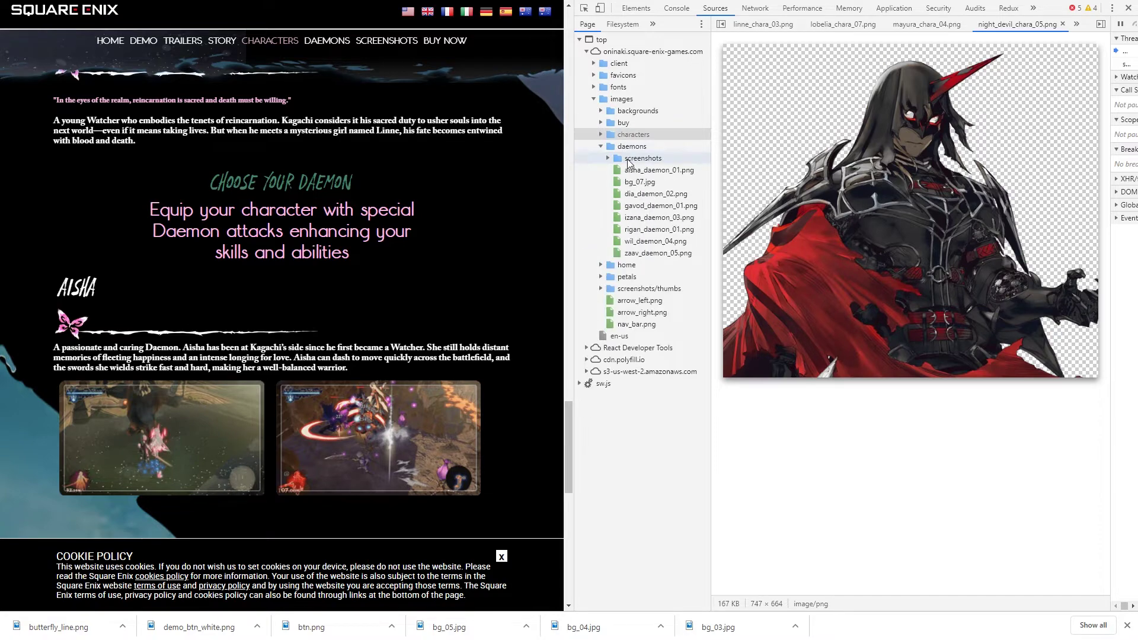
key("Down")
key("Down")
key("Down")
key("Down")
left_click(648, 184)
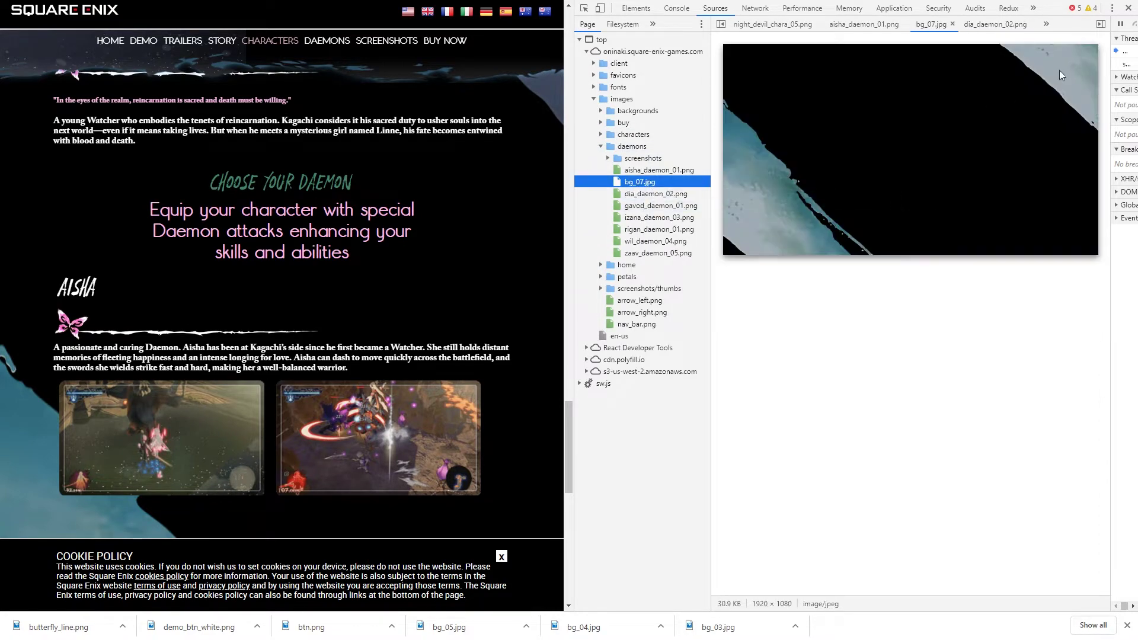
right_click(814, 183)
left_click(841, 221)
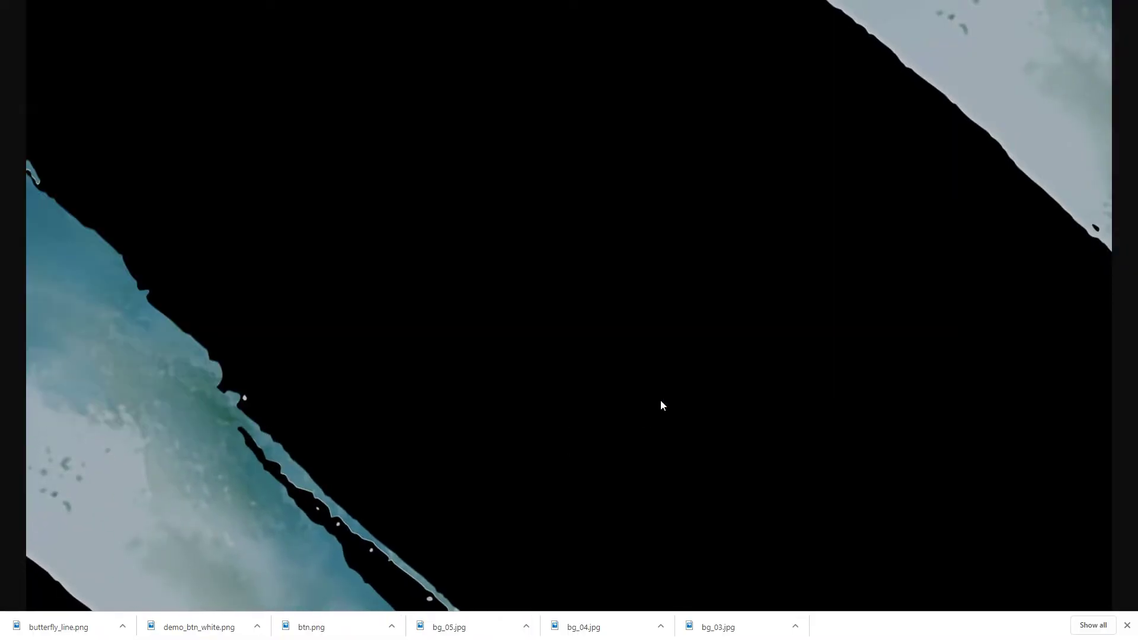
key("ctrl+w")
left_click(674, 194)
key("Down")
key("Down")
key("Down")
key("Down")
key("Down")
left_click(607, 158)
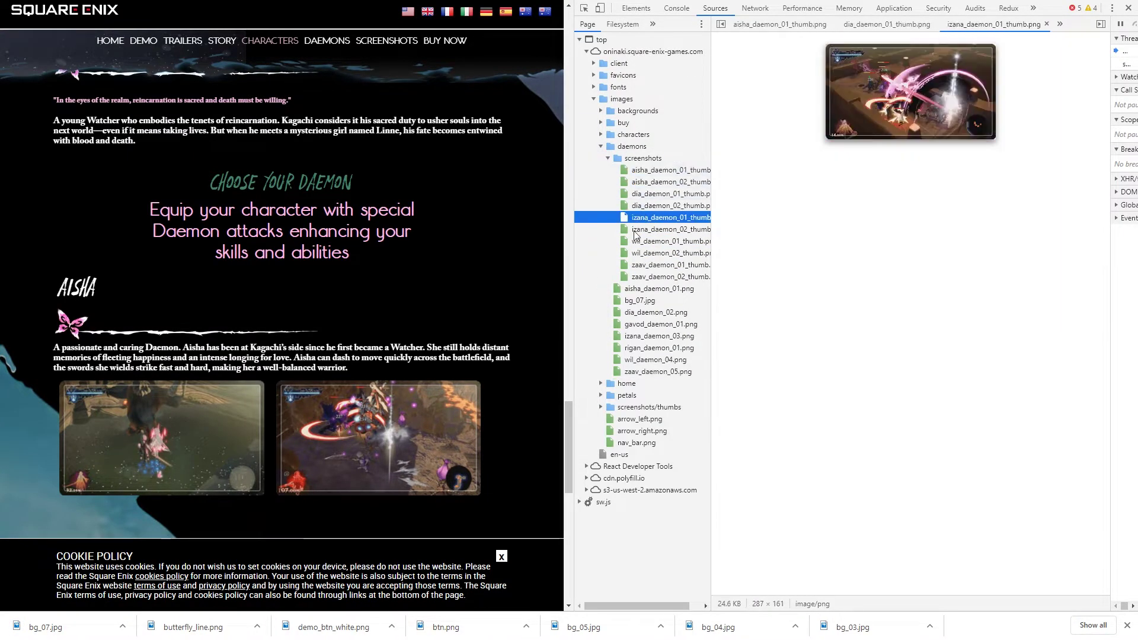
Step: Browse the home and petals folders and save petal_09.png
left_click(600, 147)
left_click(636, 171)
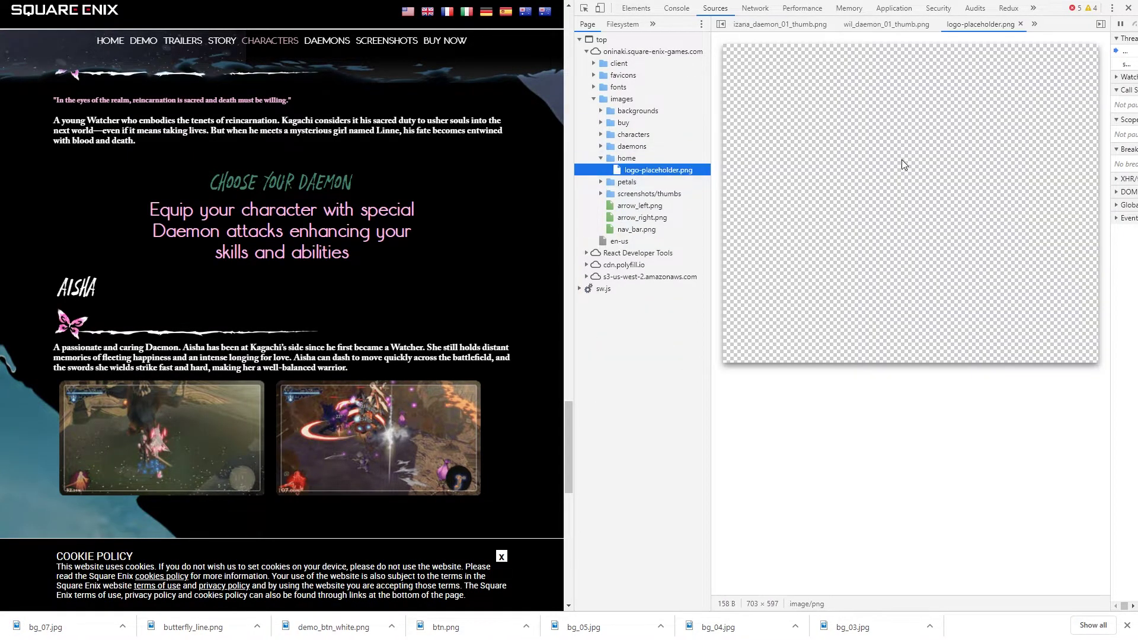
left_click(600, 170)
left_click(644, 182)
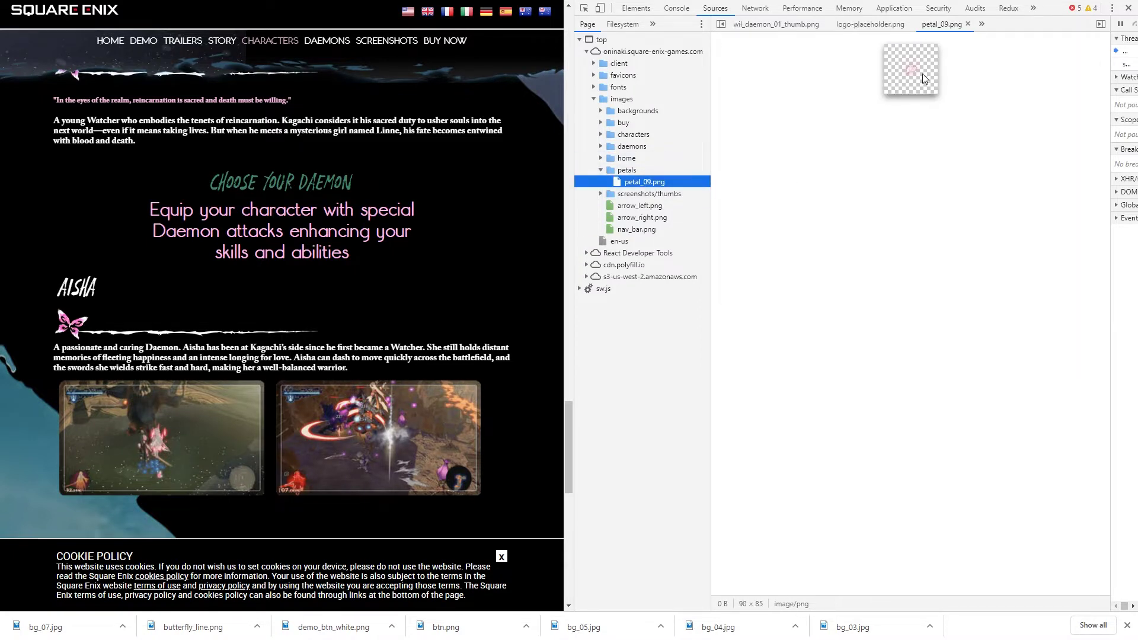
left_click(926, 111)
right_click(569, 306)
key("Escape")
key("ctrl+w")
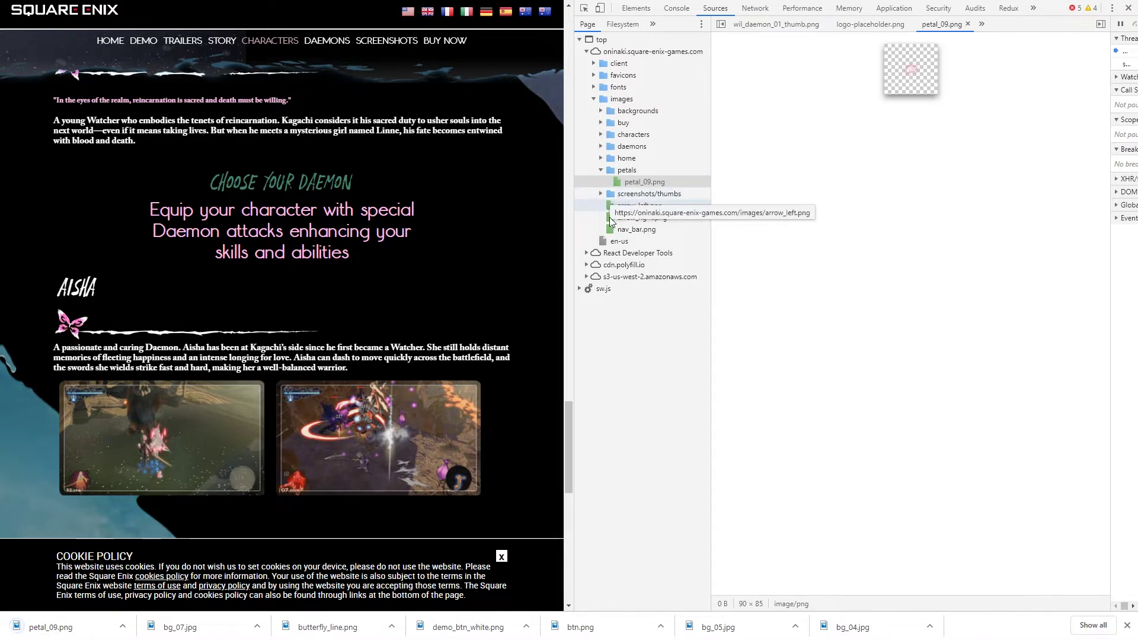
Step: Save nav_bar.png from the site's images
left_click(640, 205)
left_click(639, 229)
left_click(854, 52)
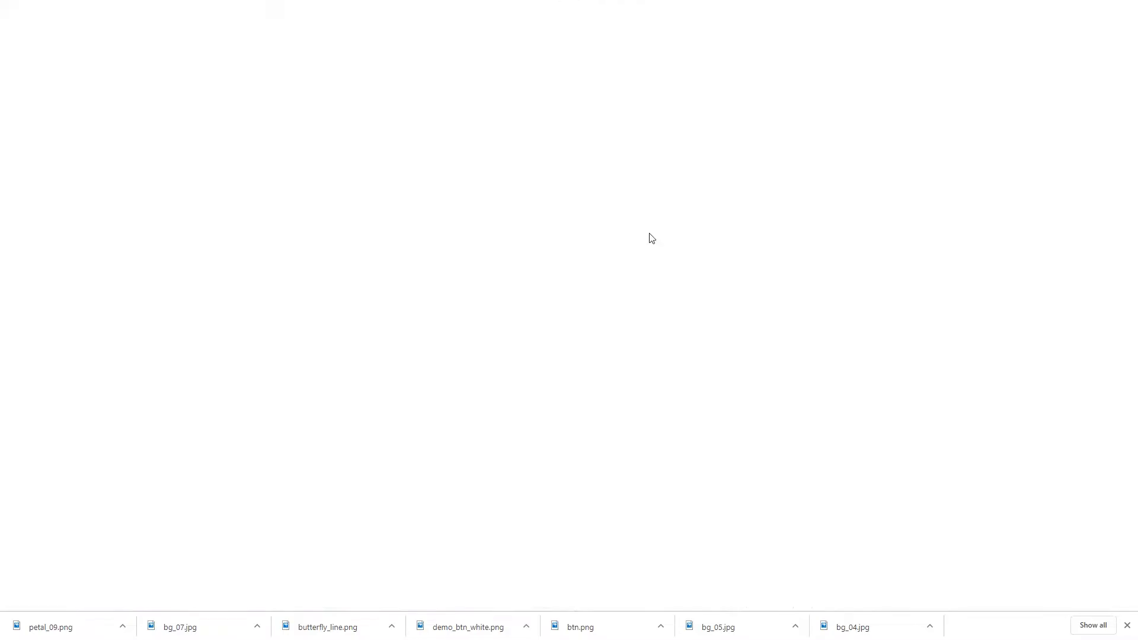
right_click(520, 307)
left_click(651, 327)
right_click(561, 309)
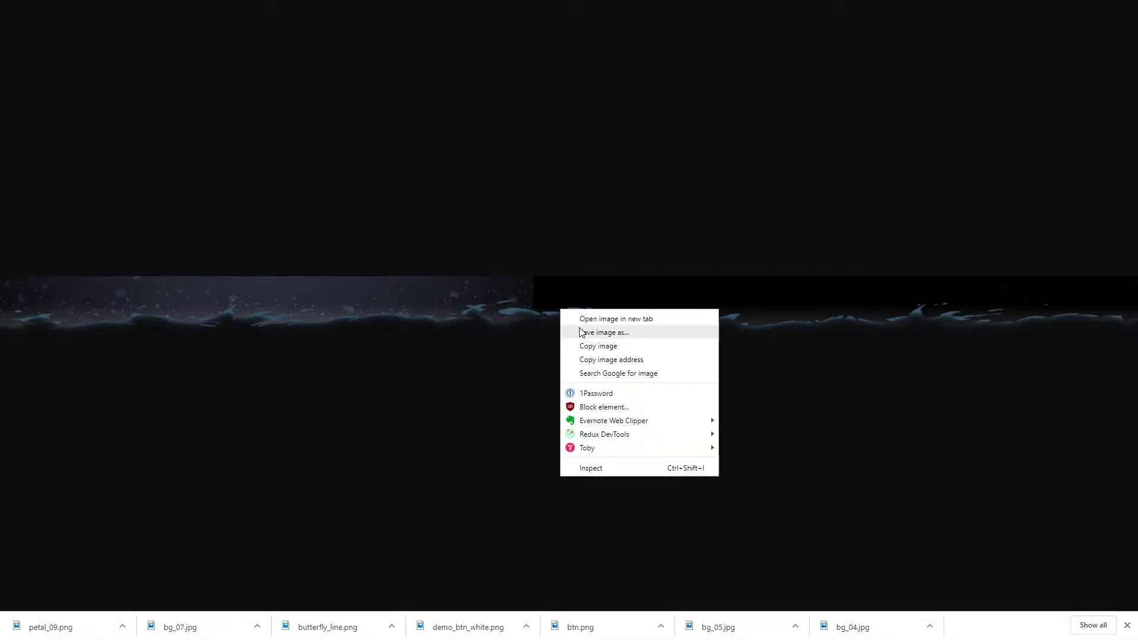
left_click(617, 332)
key("Return")
key("ctrl+w")
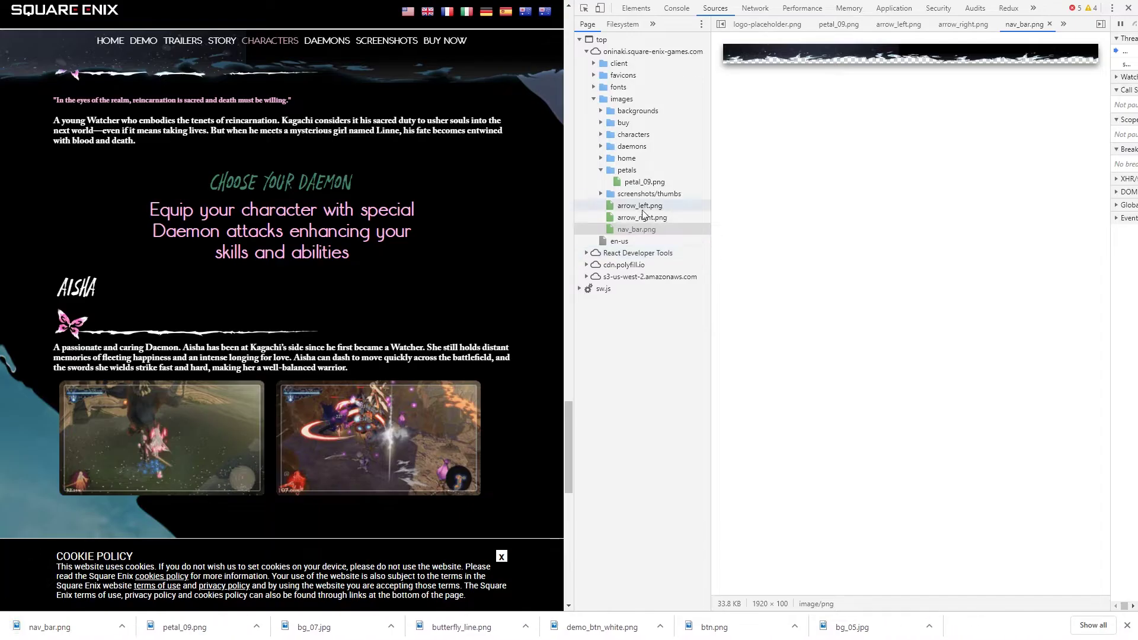
Step: Save arrow_right.png and arrow_left.png from the site's images
left_click(649, 217)
left_click(953, 102)
right_click(285, 306)
left_click(332, 328)
left_click(545, 411)
key("ctrl+w")
left_click(640, 206)
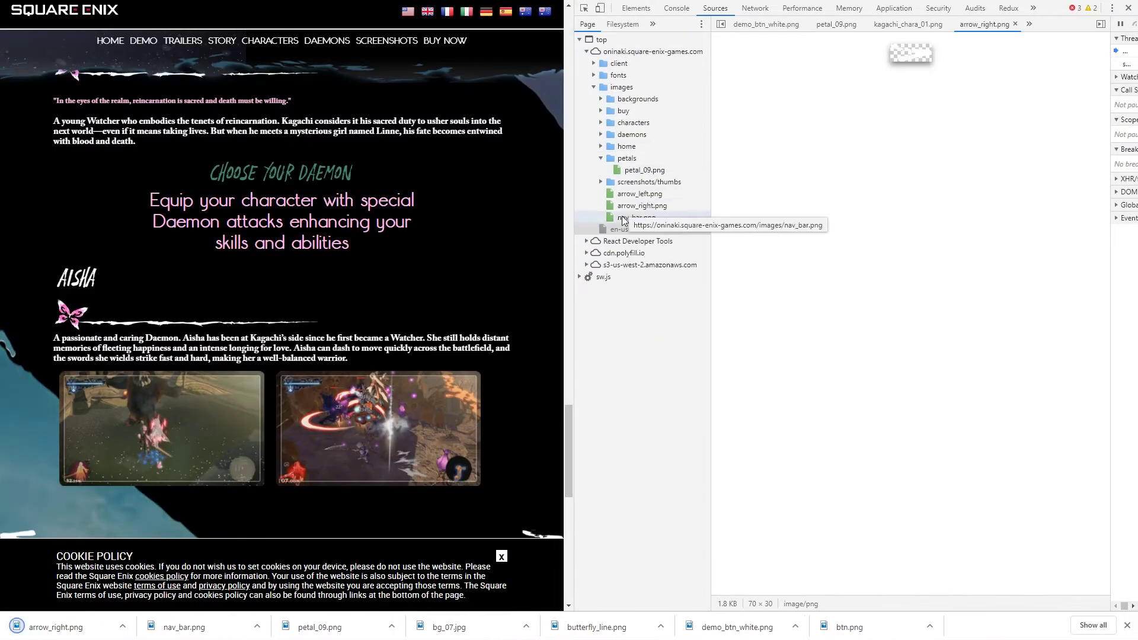
left_click(947, 93)
right_click(563, 300)
left_click(590, 320)
key("Return")
key("ctrl+w")
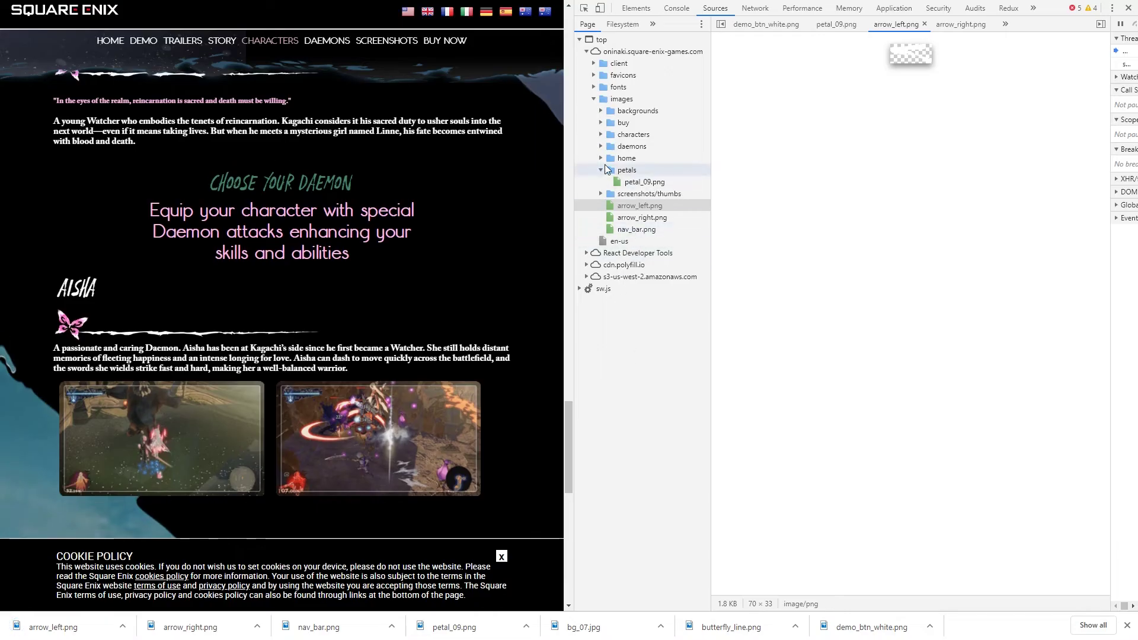
Step: Close the developer tools and choose Inspect from the page's context menu
left_click(1128, 8)
scroll(659, 189, "down", 3)
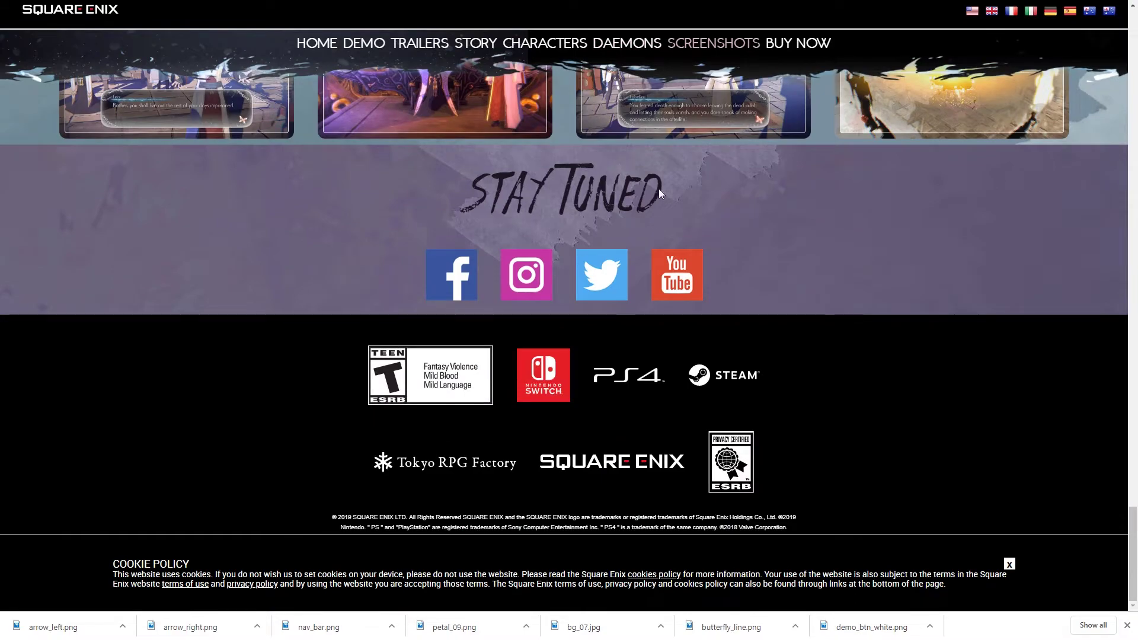
scroll(554, 434, "up", 5)
right_click(582, 438)
left_click(599, 430)
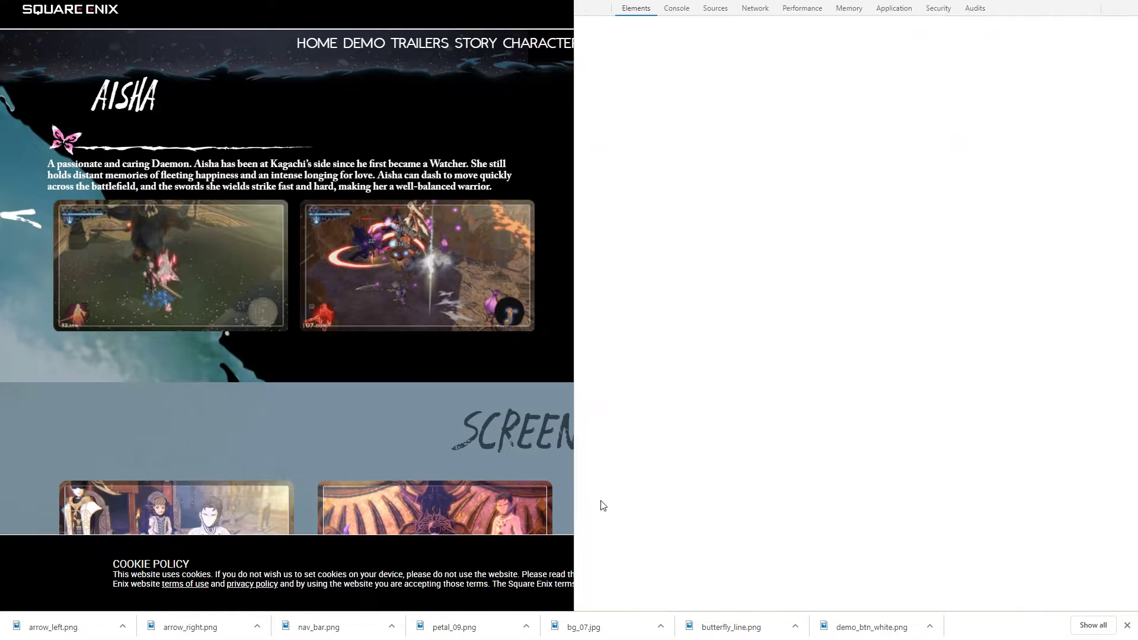
Step: Pick a screenshot thumbnail and select the sectionTitle div to reveal its odachiRegular font
scroll(282, 296, "down", 5)
key("ctrl+shift+c")
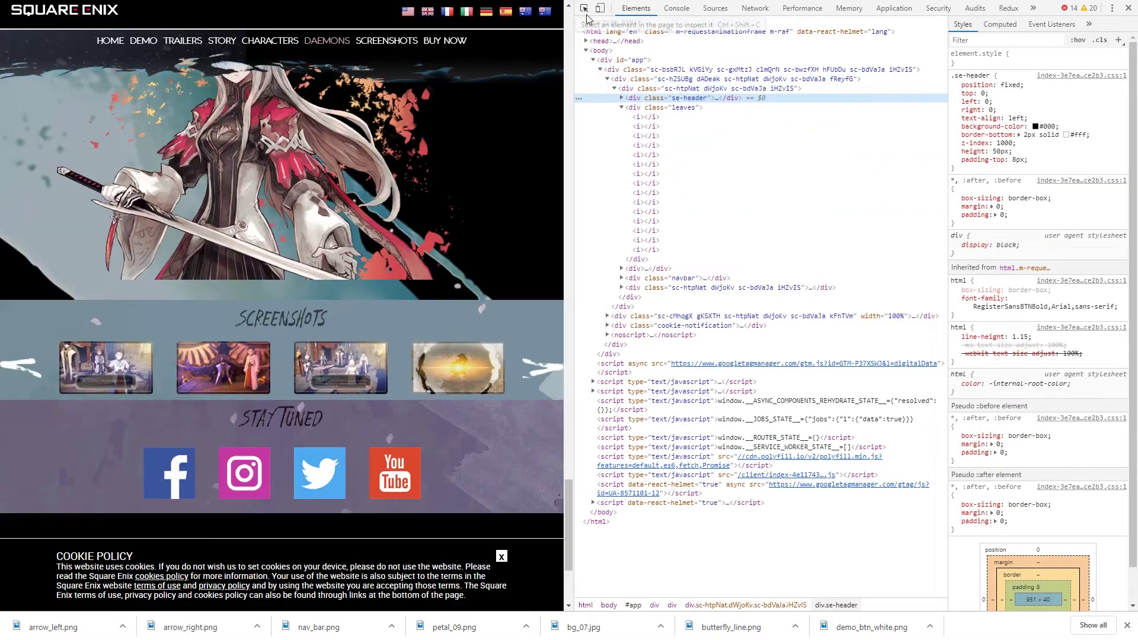
left_click(293, 358)
scroll(696, 118, "up", 1)
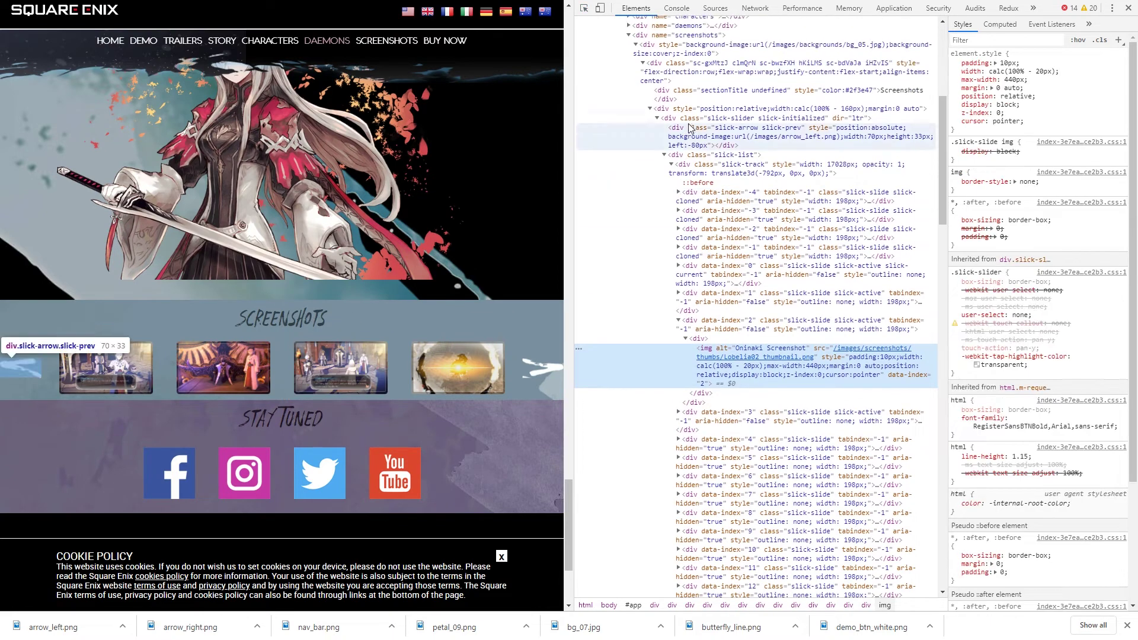
left_click(692, 93)
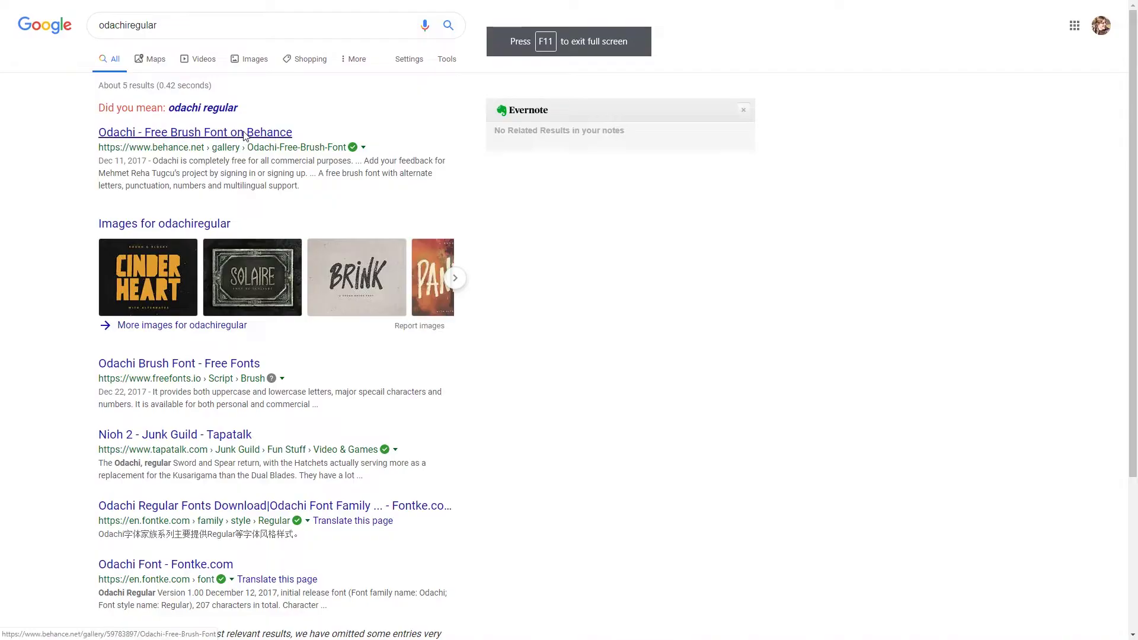
Step: Open the Behance 'Odachi - Free Brush Font' page and scroll to its free-download note
left_click(237, 138)
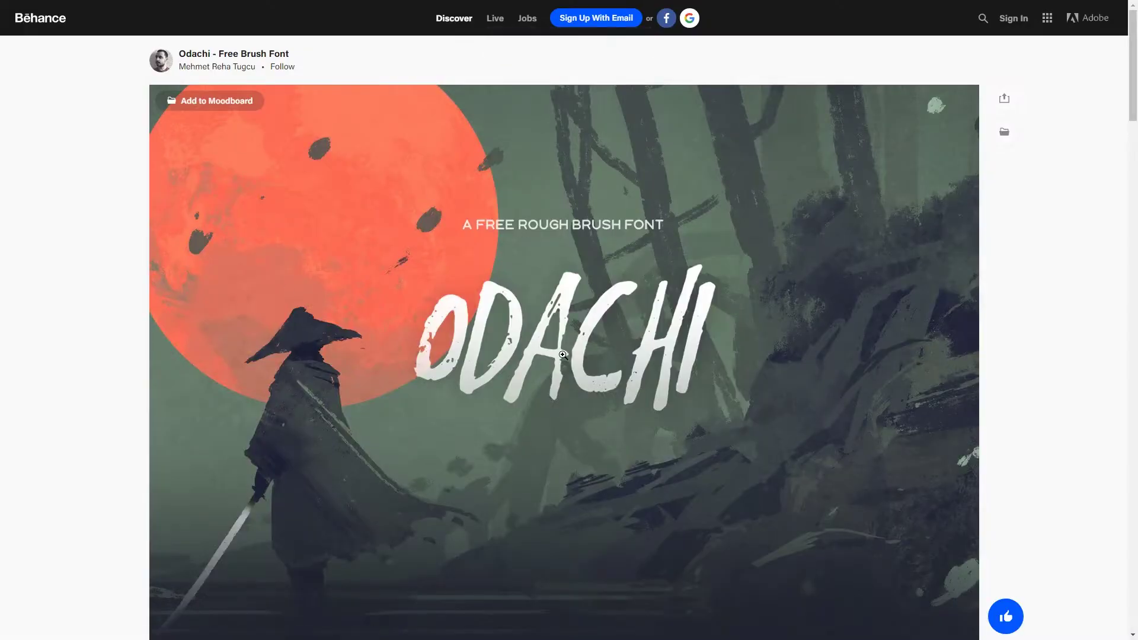
scroll(645, 341, "down", 15)
scroll(569, 403, "down", 4)
scroll(567, 402, "down", 5)
scroll(570, 408, "down", 6)
scroll(570, 407, "down", 5)
scroll(633, 394, "up", 1)
scroll(632, 393, "up", 10)
scroll(588, 405, "up", 15)
scroll(652, 385, "down", 10)
scroll(665, 397, "down", 15)
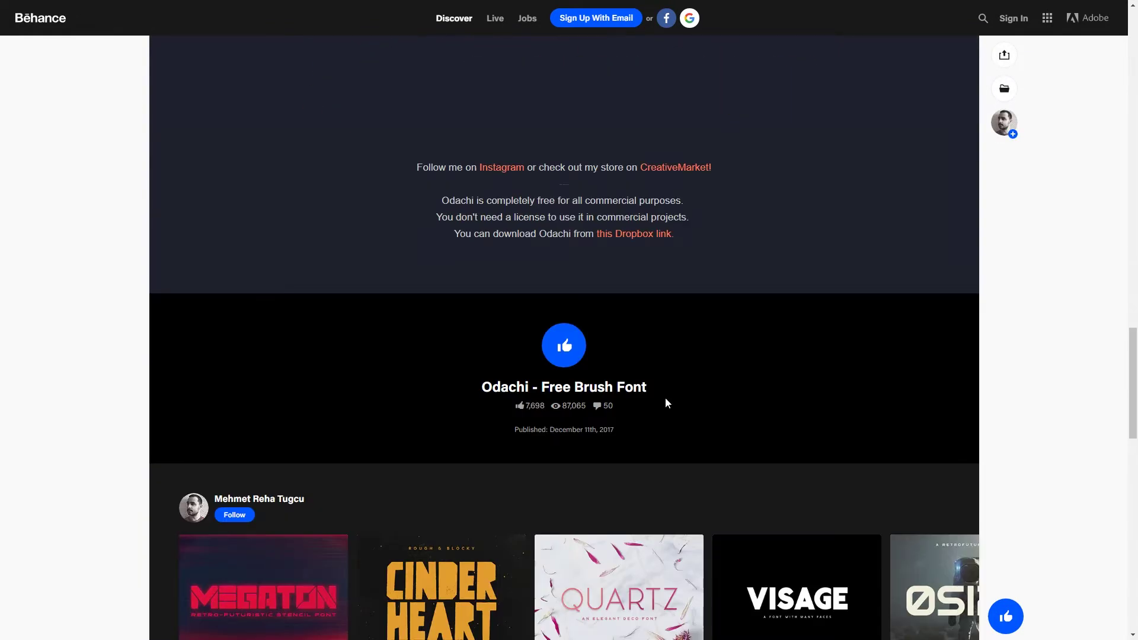
scroll(665, 403, "up", 2)
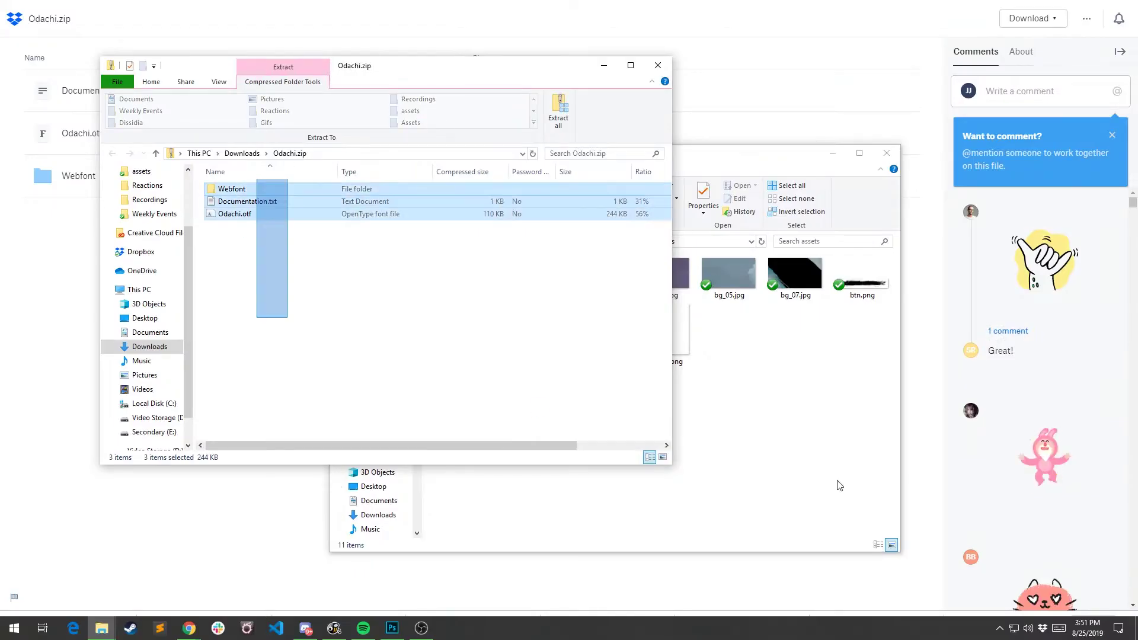
Step: Create a Font folder in assets and copy Odachi.otf, Webfont and Documentation.txt into it
right_click(777, 468)
left_click(934, 452)
key("BackSpace")
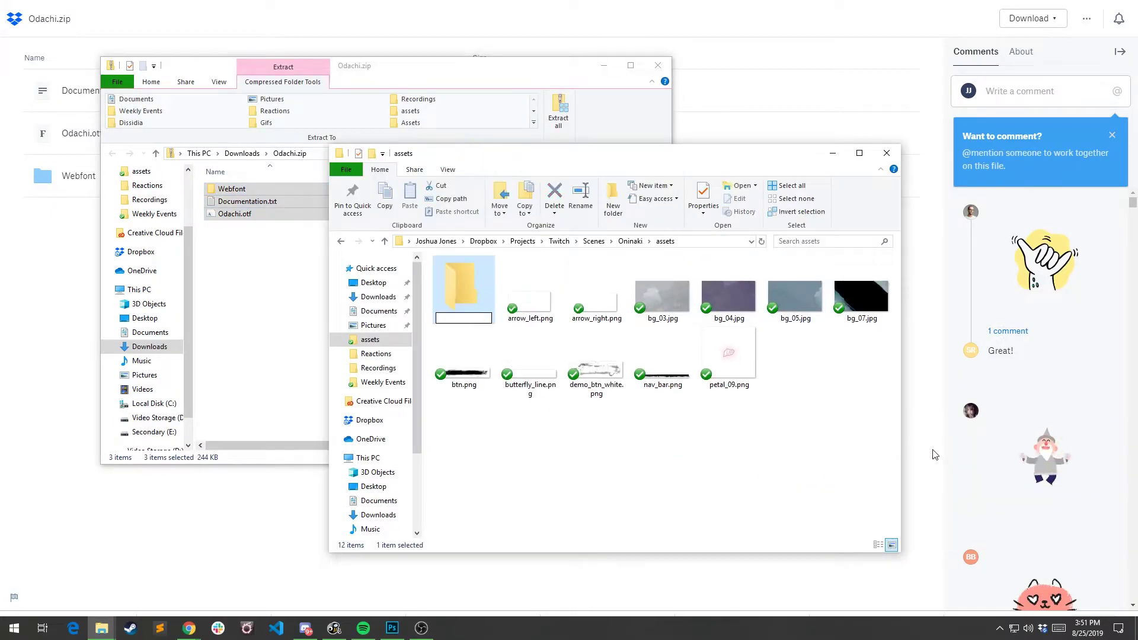
type("Font")
key("Return")
double_click(463, 290)
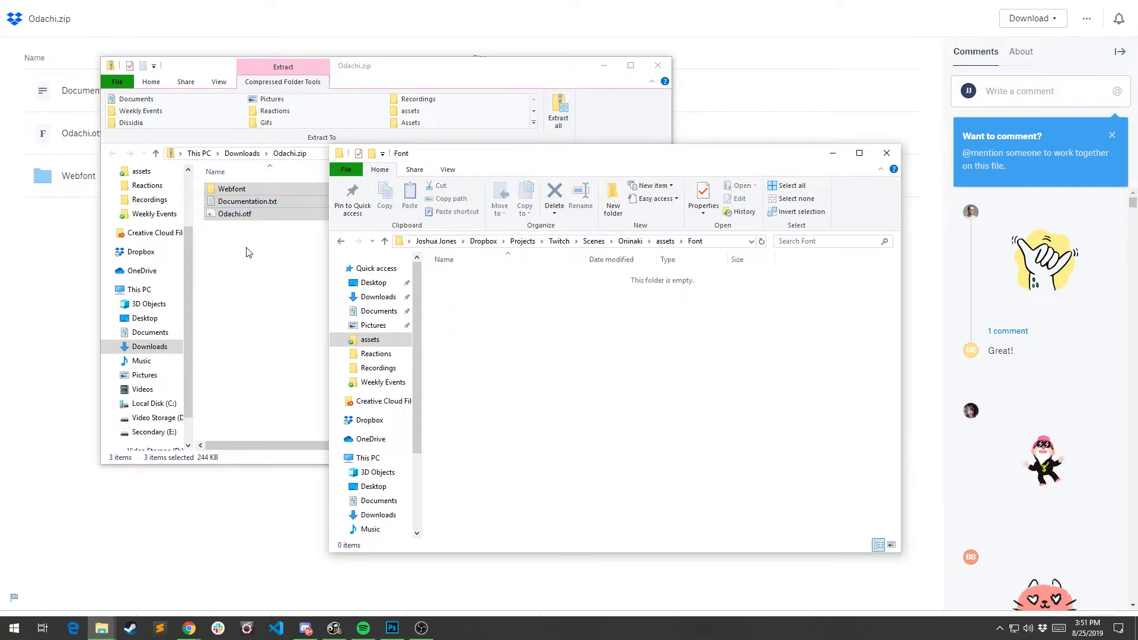
left_click_drag(237, 202, 782, 370)
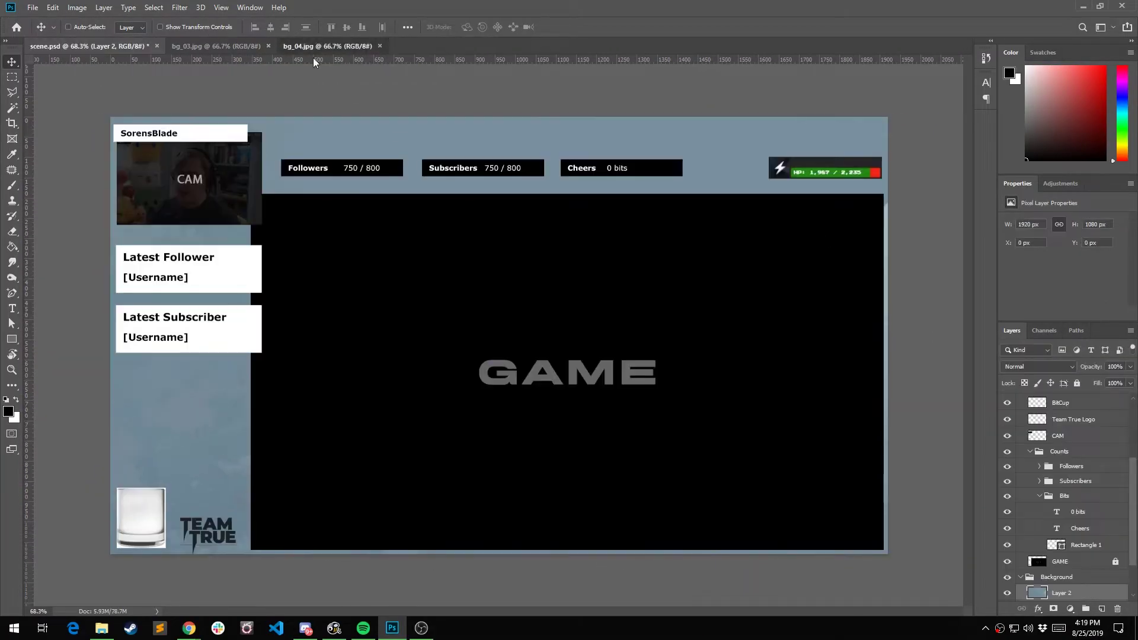
Step: Close bg_05.jpg and keep the purple background layer visible at 75% group opacity
key("ctrl+w")
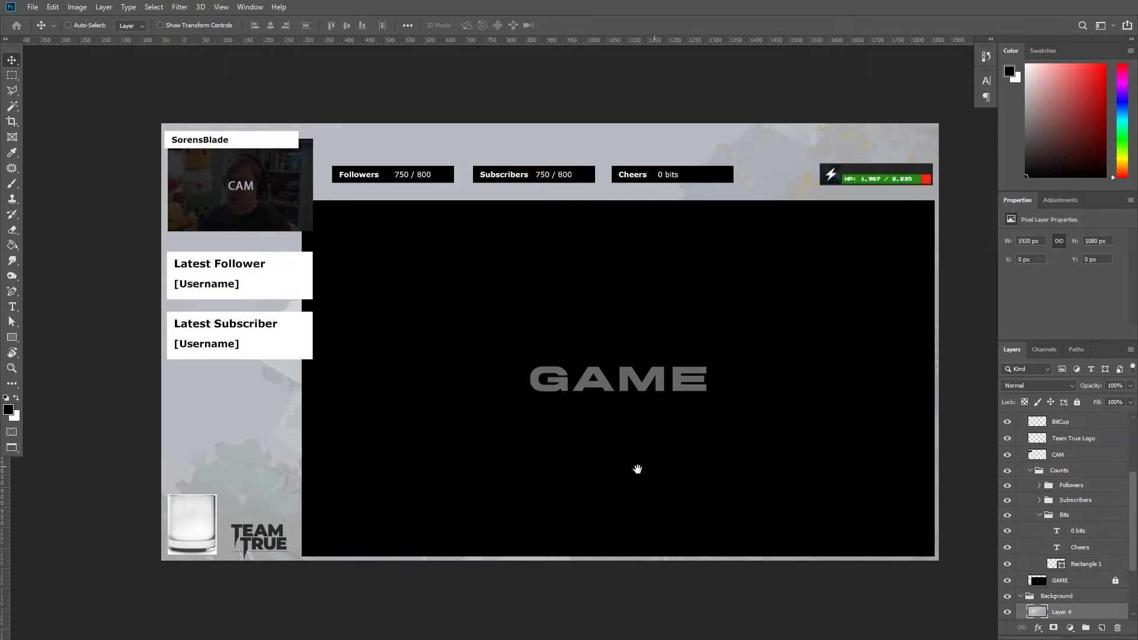
left_click(1007, 528)
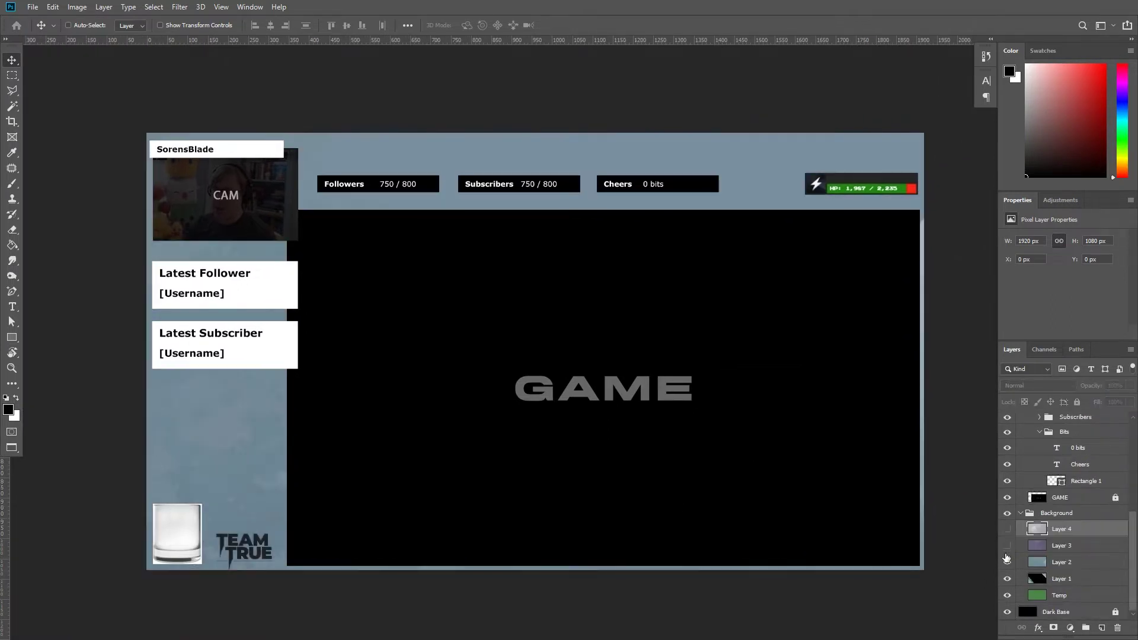
left_click(1007, 562)
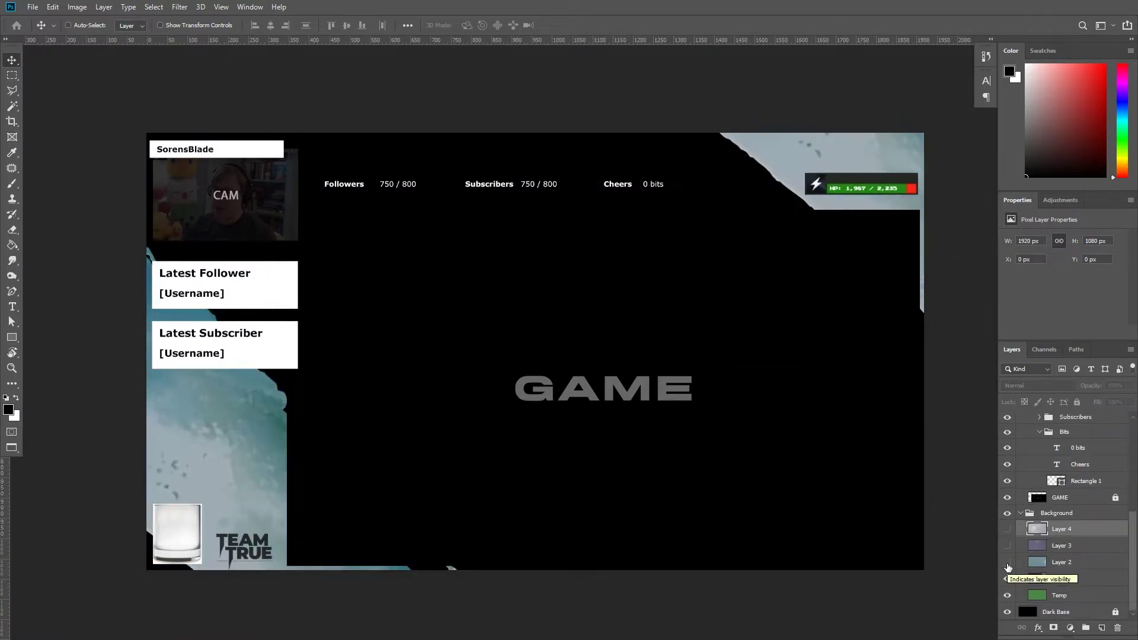
left_click_drag(1008, 563, 1015, 545)
key("7")
key("5")
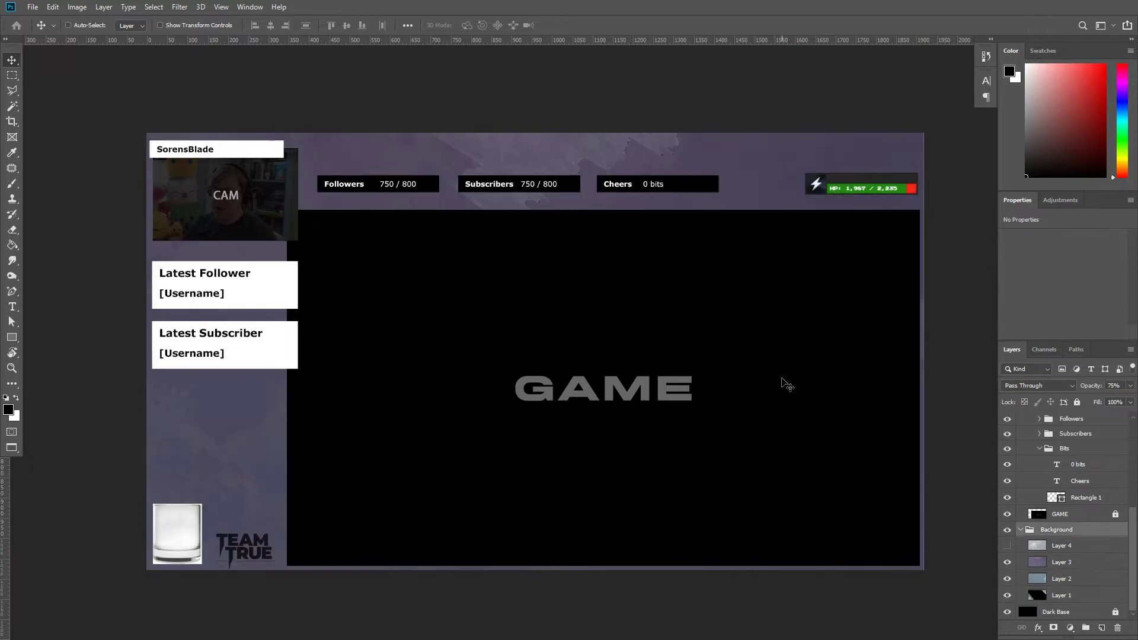
key("7")
key("ctrl+o")
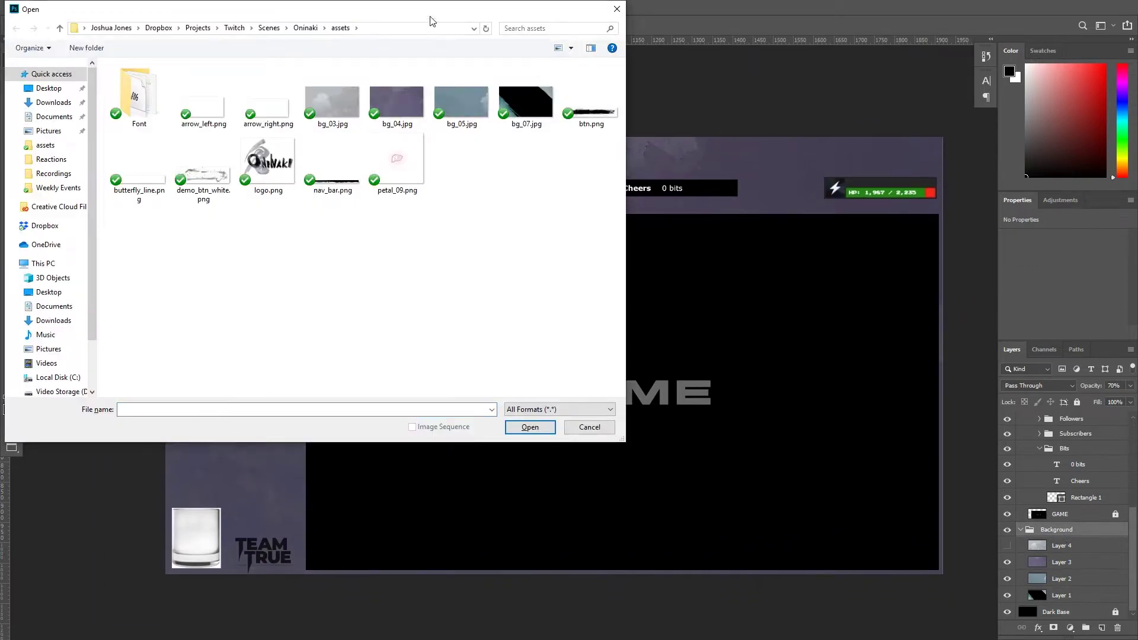
Step: Open the images butterfly_line.png and demo_btn_white.png
left_click(201, 199)
left_click(266, 198, "ctrl")
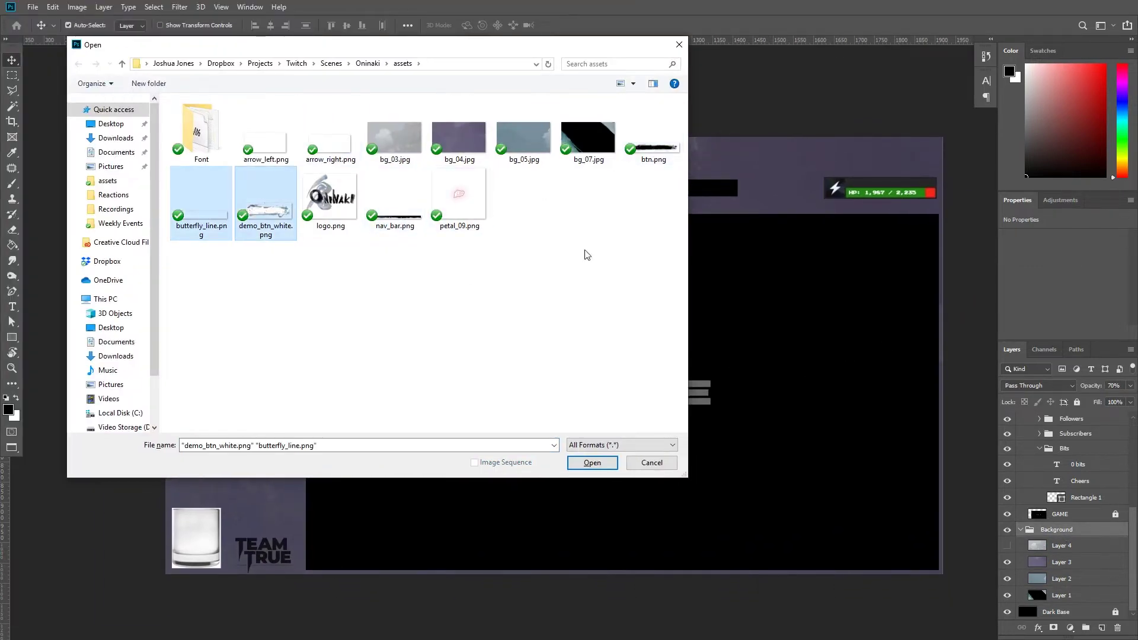
key("Return")
Step: Paste the butterfly line into the overlay above the CAM box and hide the Base layer
scroll(1061, 474, "up", 3)
left_click(1041, 448)
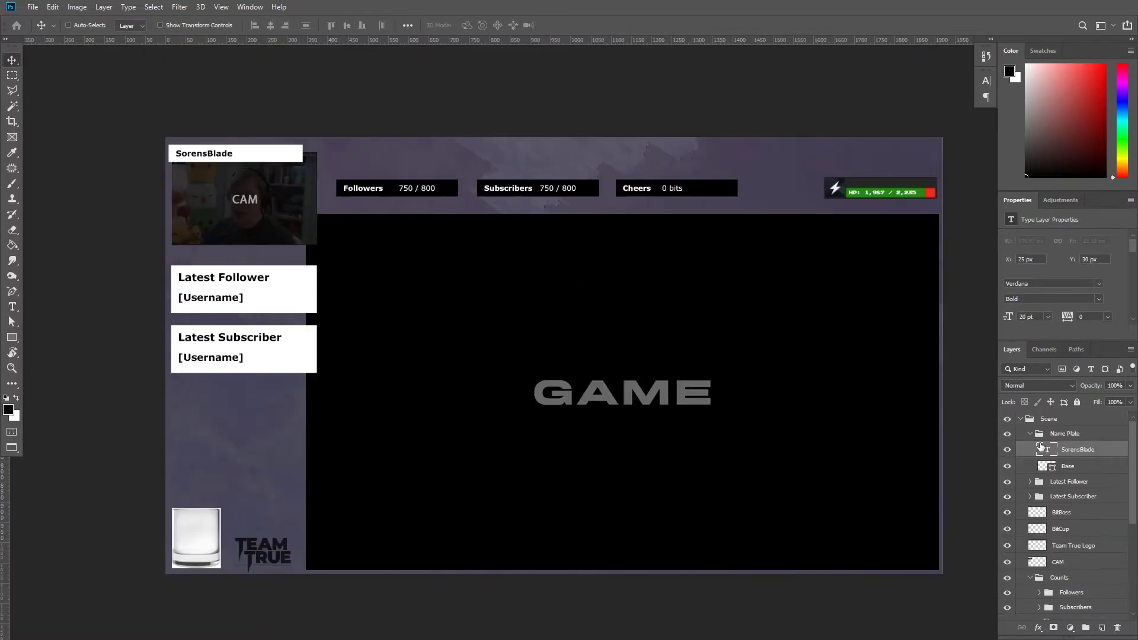
key("ctrl+v")
left_click_drag(402, 281, 518, 166)
left_click_drag(1007, 481, 1007, 465)
scroll(915, 288, "up", 3)
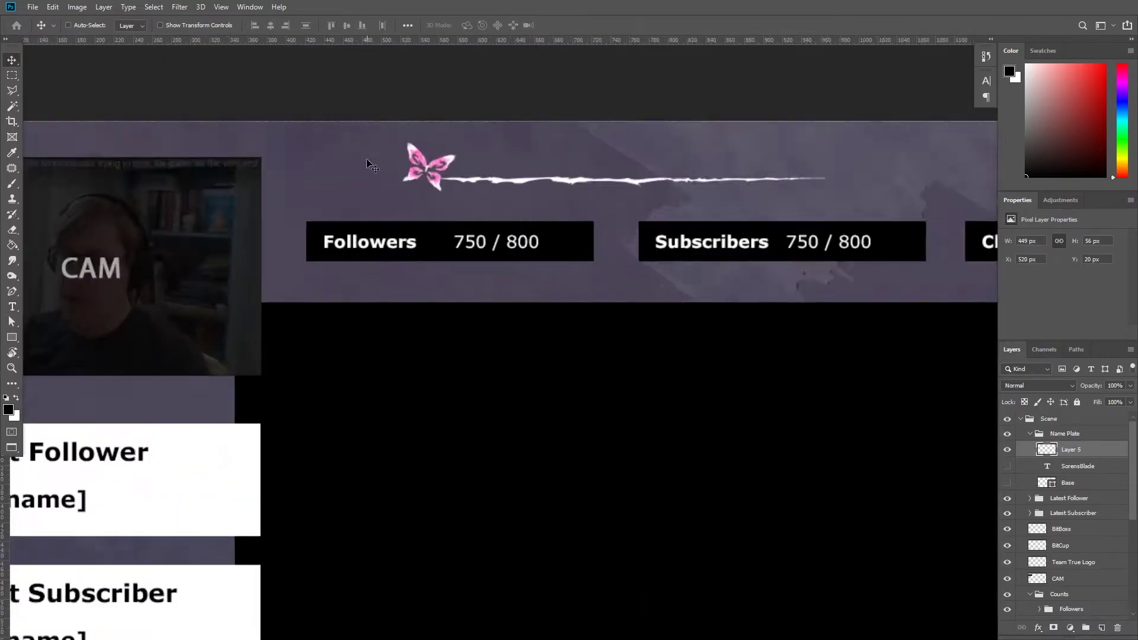
left_click_drag(827, 248, 393, 246)
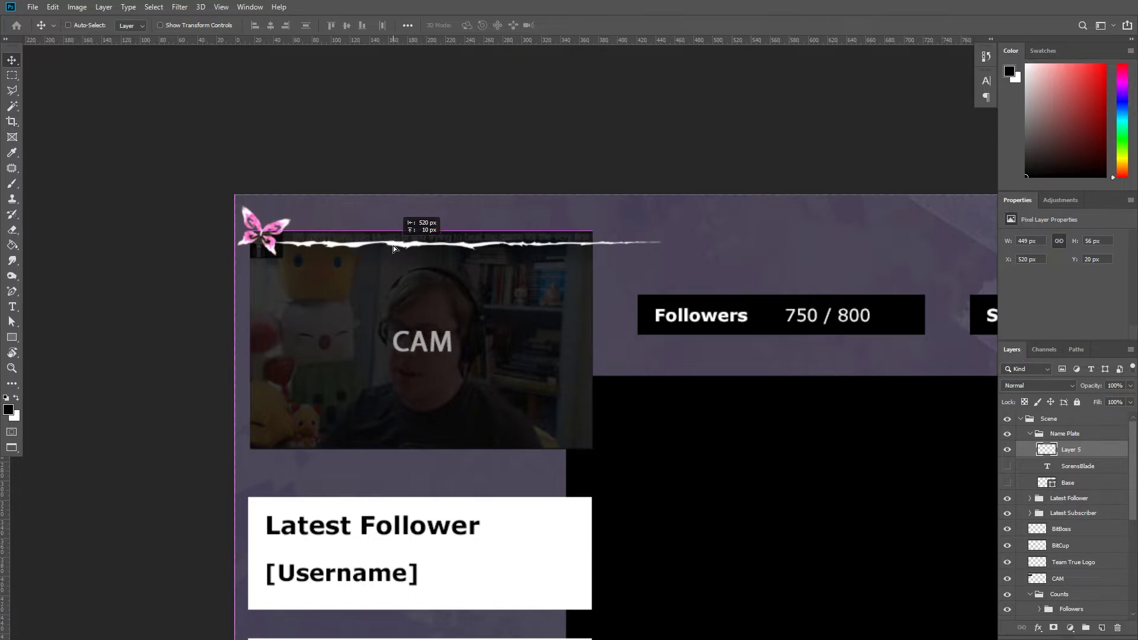
Step: Show the SorensBlade name text beside the butterfly and make it white in the Odachi font
left_click(1007, 465)
left_click(1077, 466)
left_click_drag(455, 309, 481, 317)
left_click(986, 80)
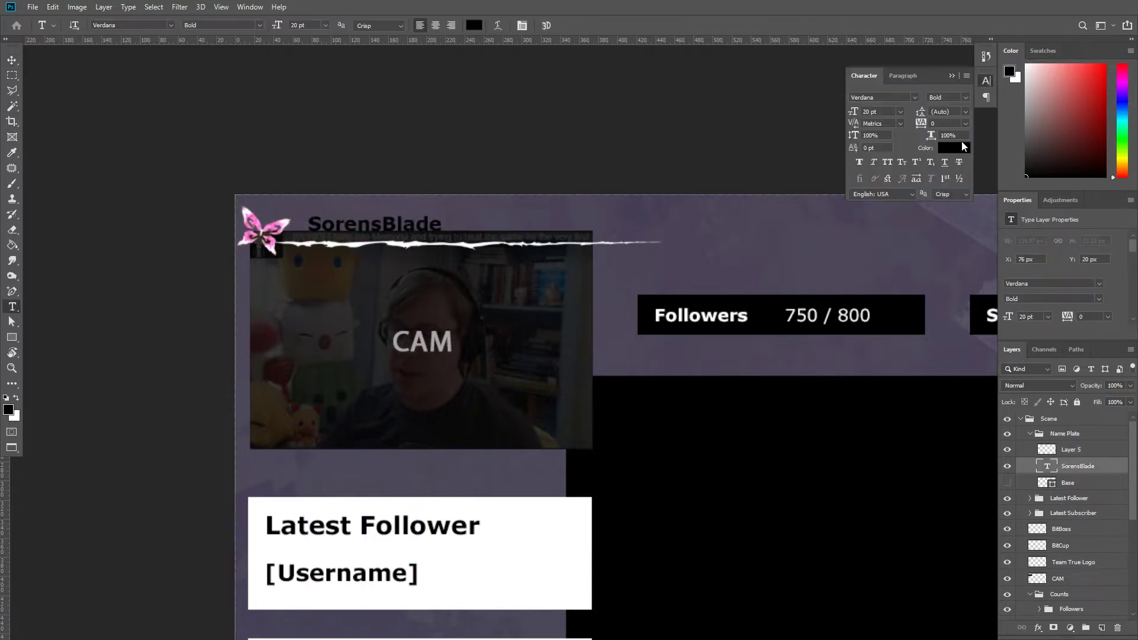
left_click(944, 148)
left_click(828, 193)
left_click(1093, 184)
left_click(862, 97)
type("o")
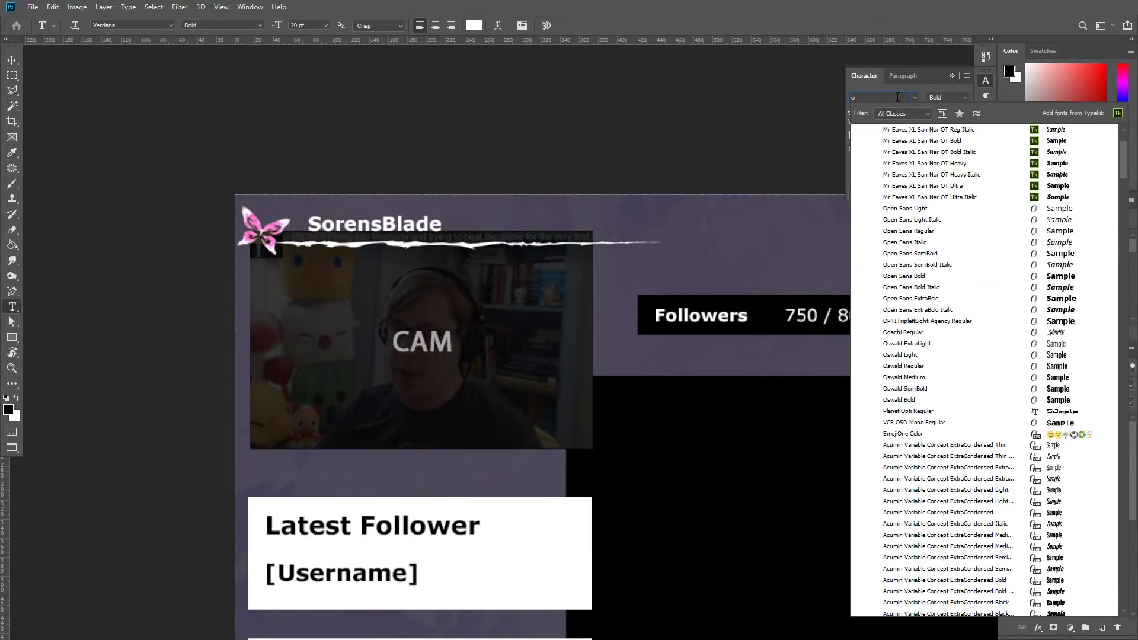
left_click(903, 332)
Step: Enlarge the SorensBlade text and nudge it slightly right
key("v")
key("ctrl+minus")
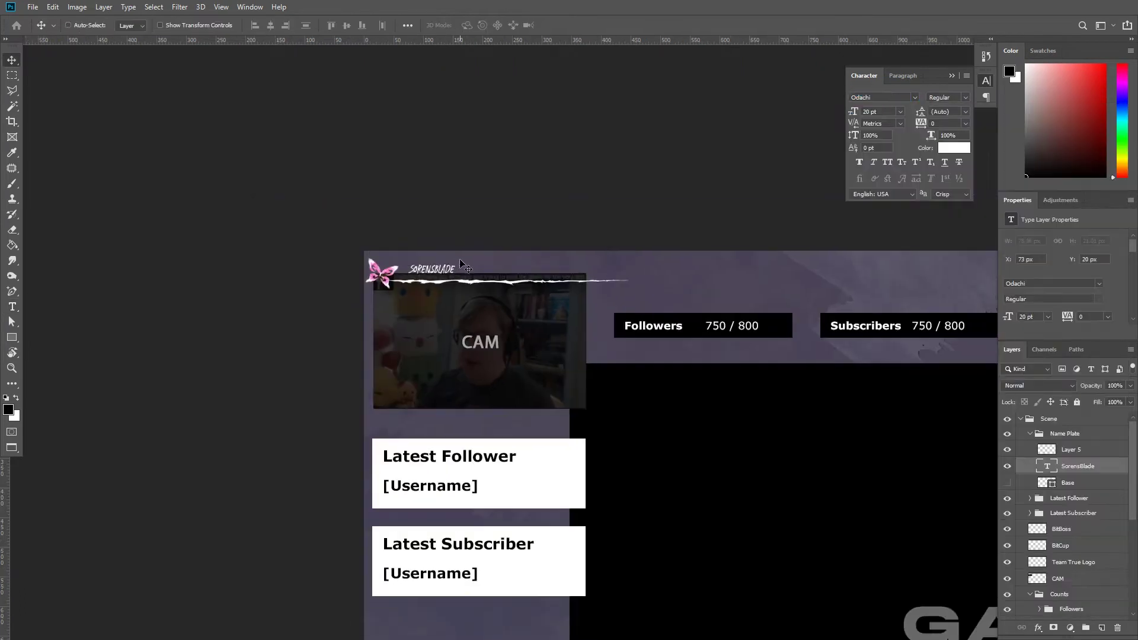
key("Return")
mouse_move(515, 227)
left_mouse_down()
mouse_move(530, 268)
mouse_move(503, 254)
left_mouse_up()
key("Return")
left_click_drag(486, 272, 491, 272)
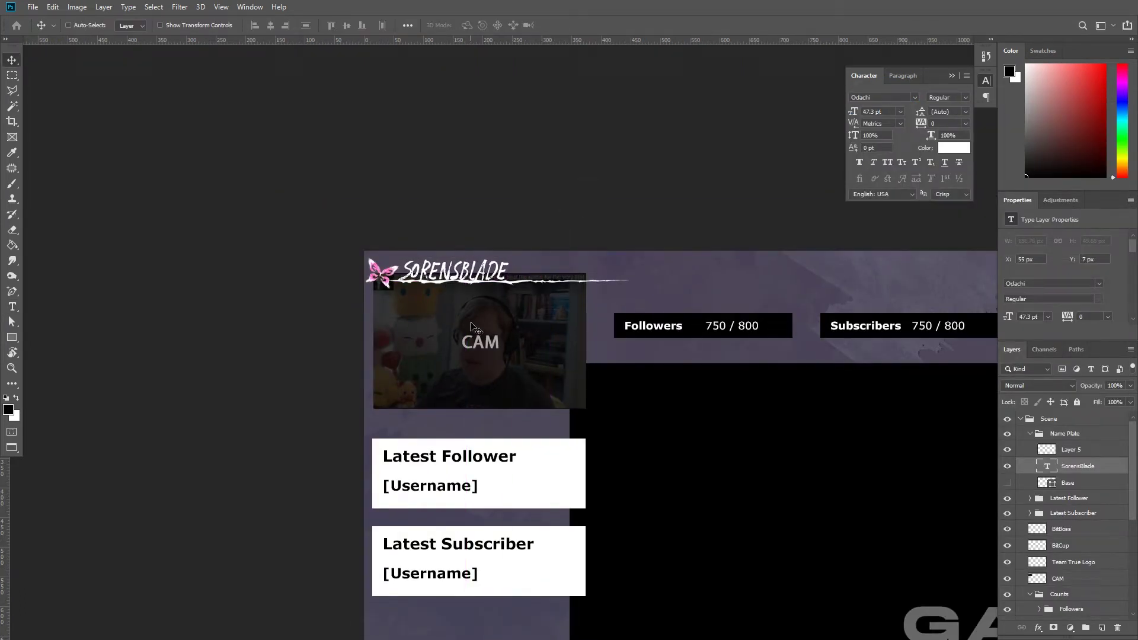
Step: Shrink the butterfly line name plate slightly with Ctrl+T and fit the overlay in view
scroll(474, 328, "down", 1)
scroll(652, 424, "right", 5)
scroll(669, 426, "down", 3)
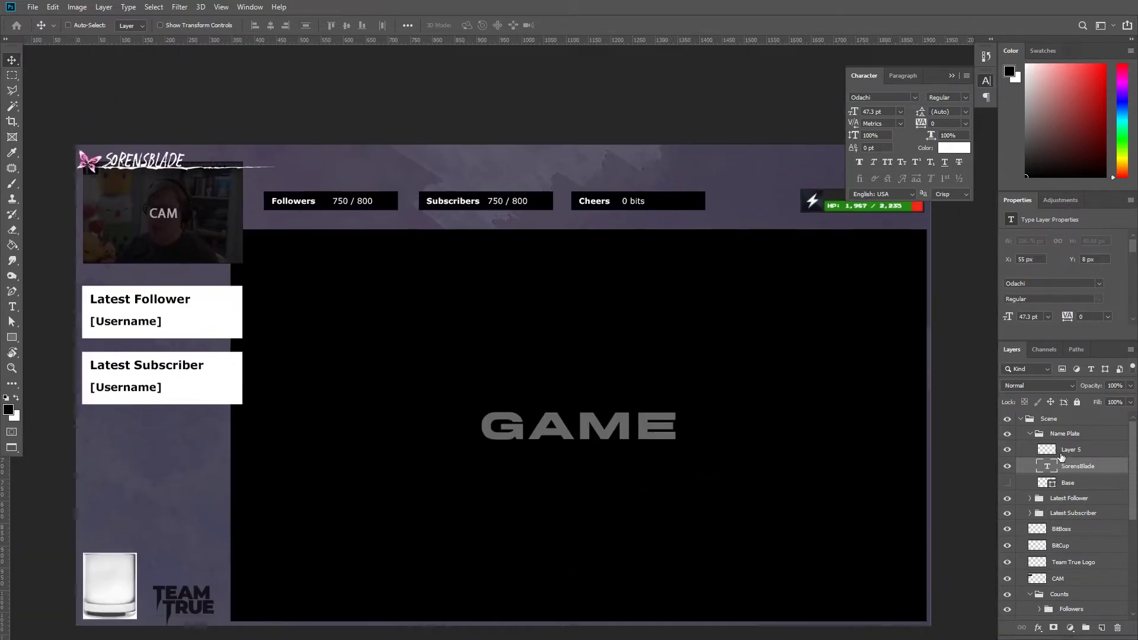
left_click(1064, 452)
scroll(200, 175, "up", 1)
mouse_move(398, 241)
left_mouse_down()
mouse_move(716, 304)
mouse_move(695, 303)
left_mouse_up()
key("ctrl+t")
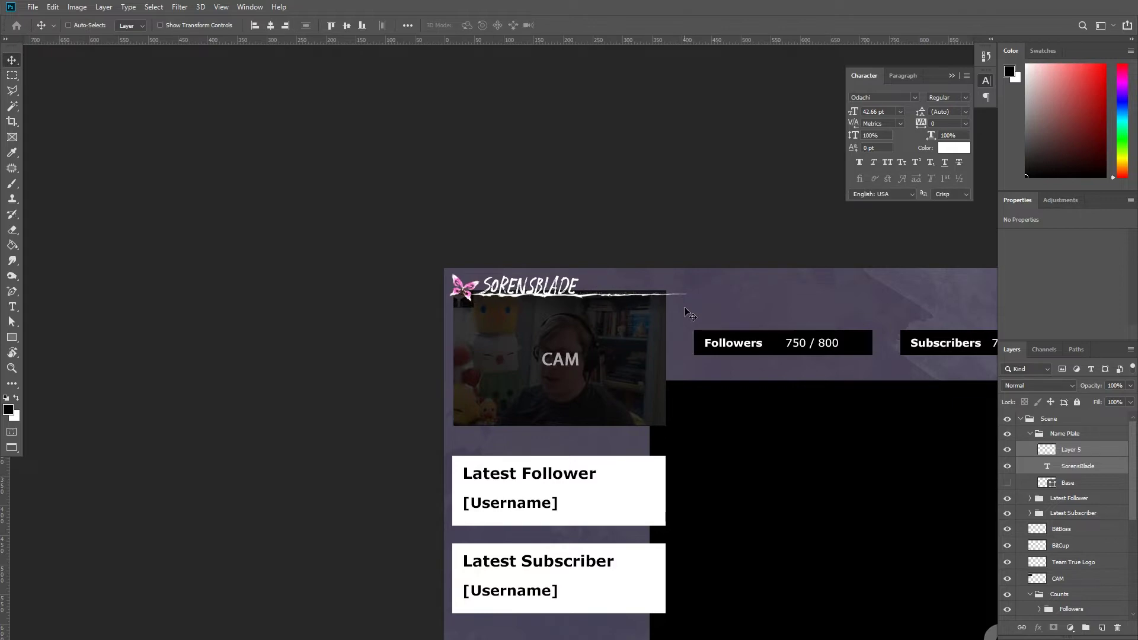
key("ctrl+0")
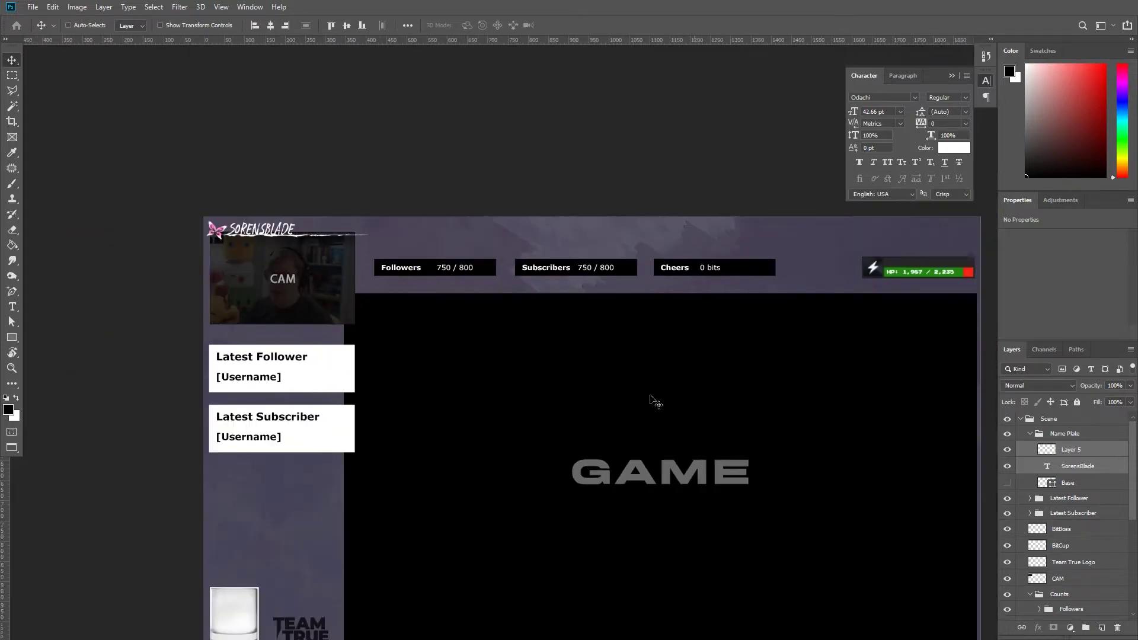
Step: Open nav_bar.png
key("ctrl+o")
left_click(399, 191)
left_click(592, 462)
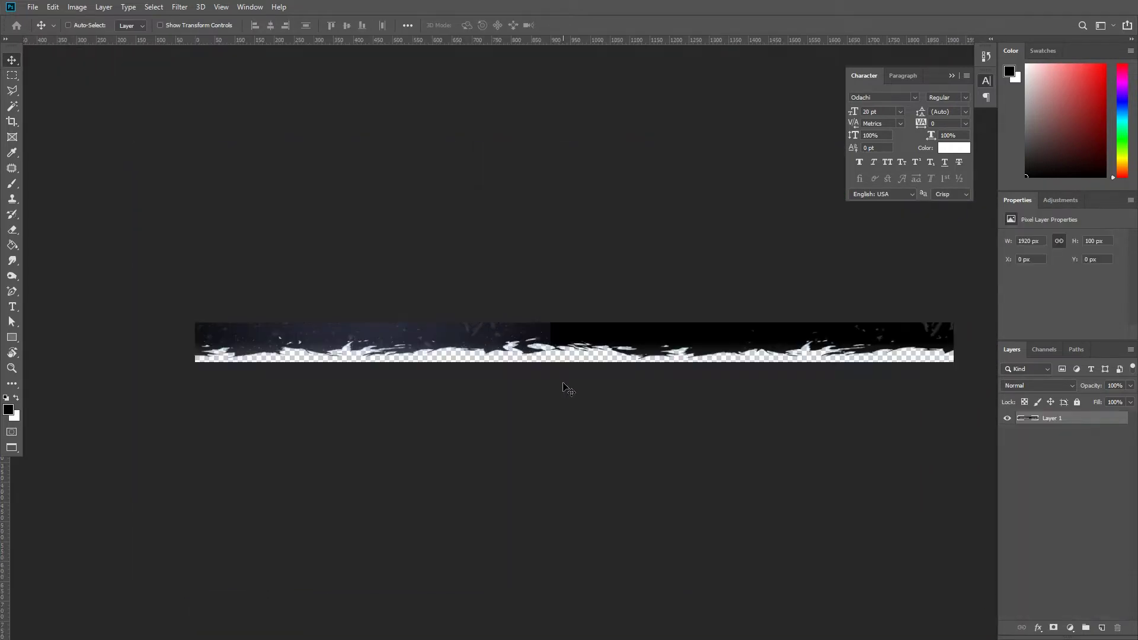
Step: Move the wave strip onto the overlay's top bar, flip it, and shift it right
mouse_move(491, 332)
left_mouse_down()
mouse_move(491, 205)
mouse_move(534, 151)
mouse_move(692, 169)
left_mouse_up()
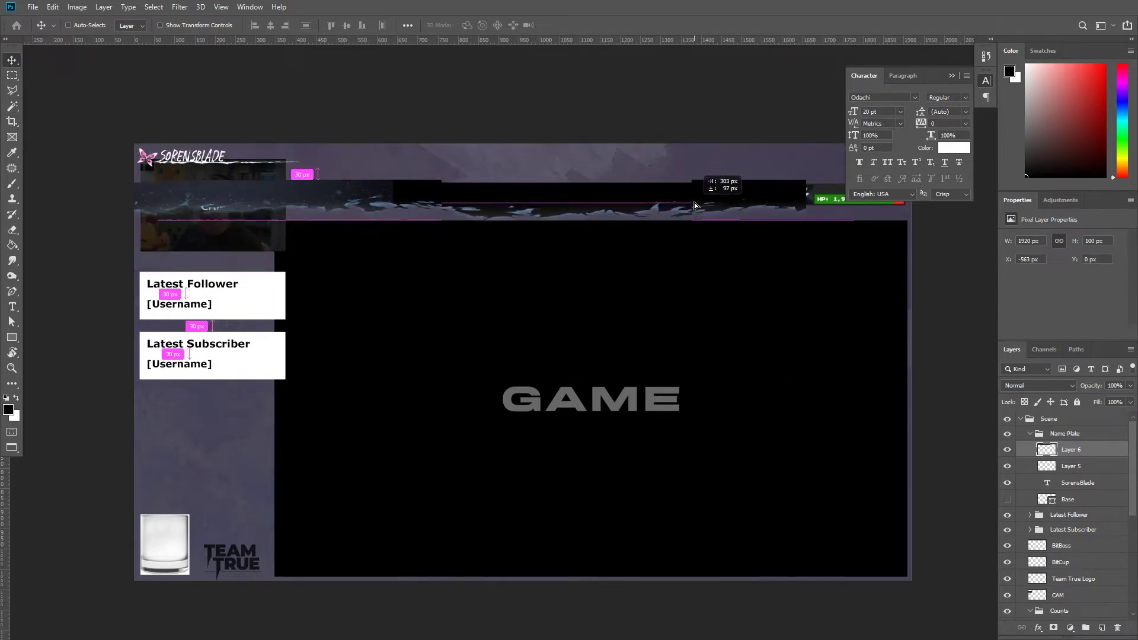
left_click_drag(692, 169, 695, 258)
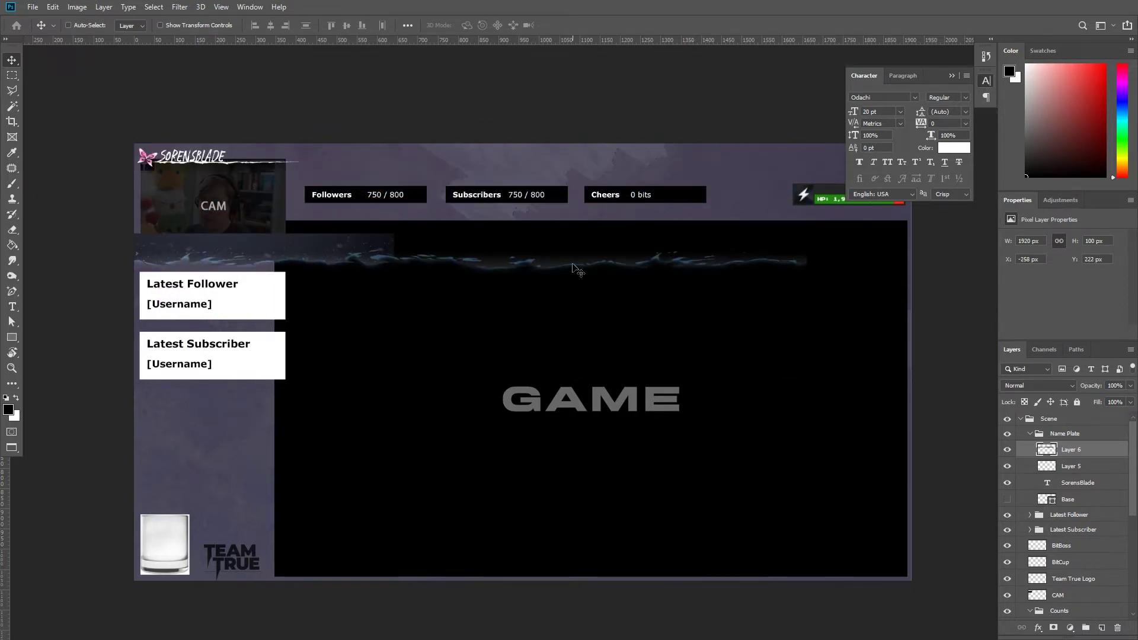
key("ctrl+t")
right_click(605, 256)
left_click(622, 410)
key("Return")
left_click_drag(427, 256, 591, 260)
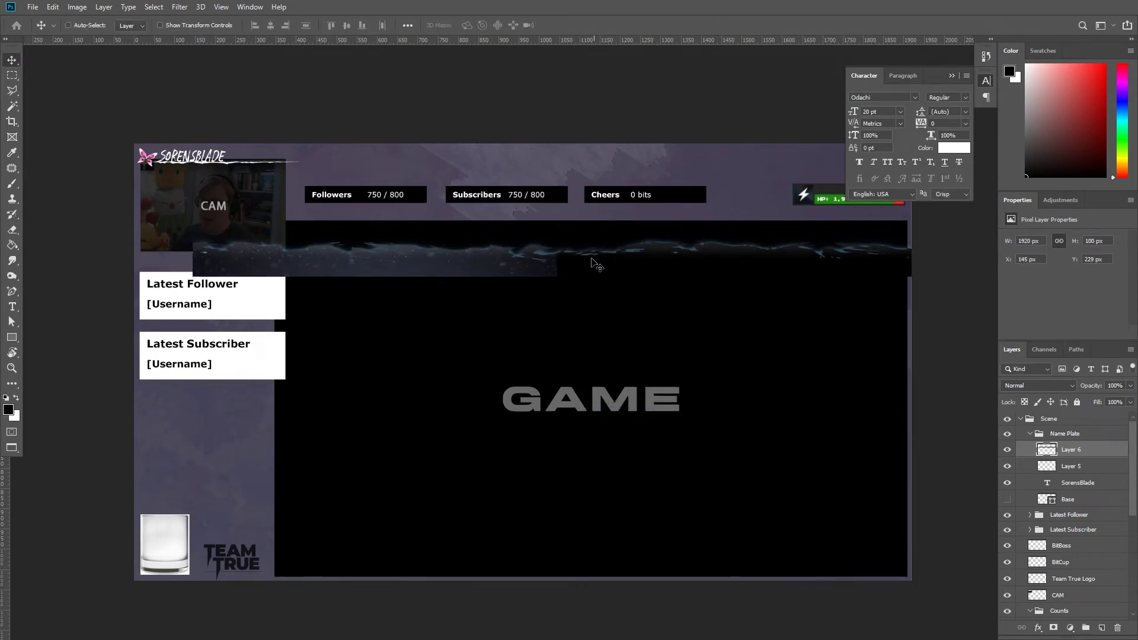
Step: Delete the left part of the wave strip and move the trimmed wave up along the top bar
left_click_drag(521, 392, 521, 392)
scroll(551, 274, "up", 3)
key("v")
key("Delete")
scroll(363, 363, "up", 3)
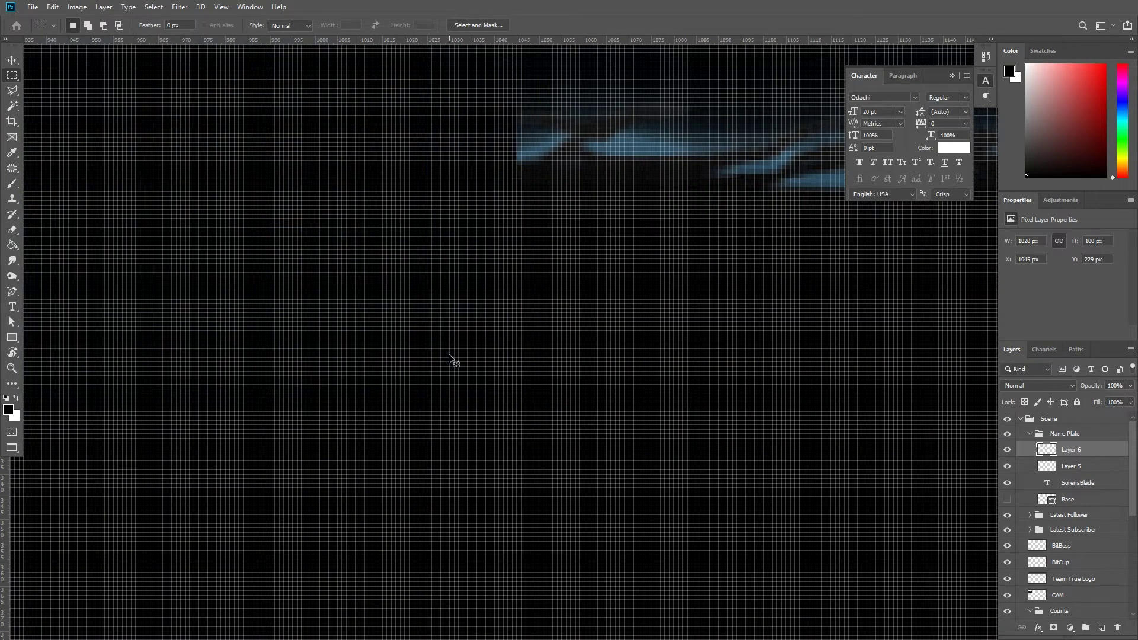
scroll(639, 213, "down", 5)
left_click_drag(780, 312, 719, 254)
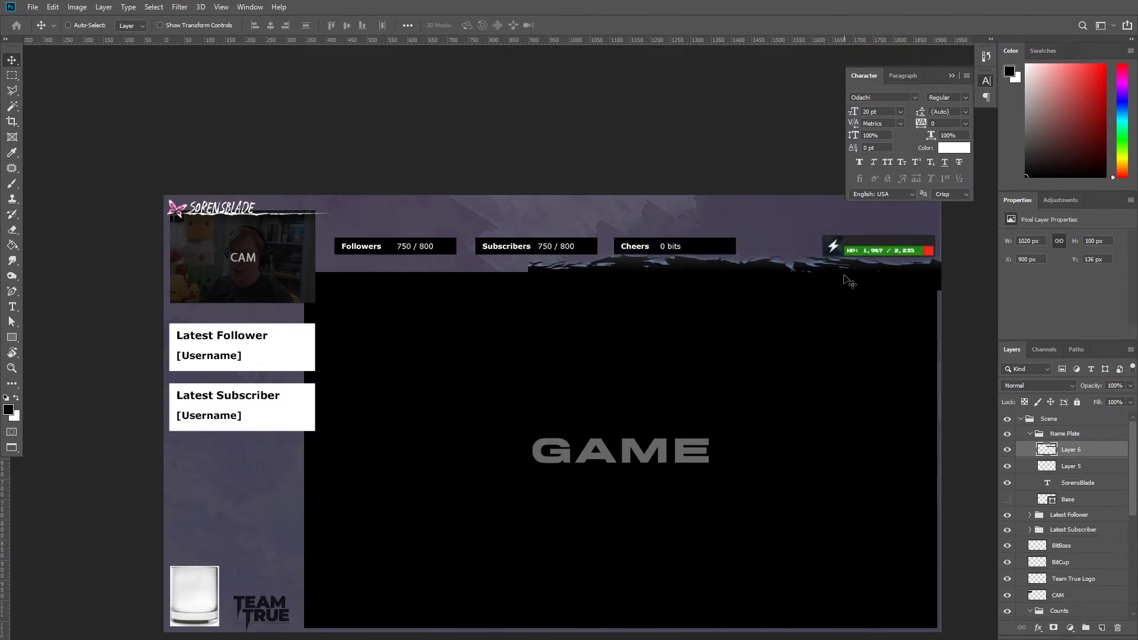
Step: Duplicate and flip the wave, move the copy left and place it above the GAME layer
key("ctrl+j")
key("ctrl+t")
right_click(706, 261)
left_click(770, 418)
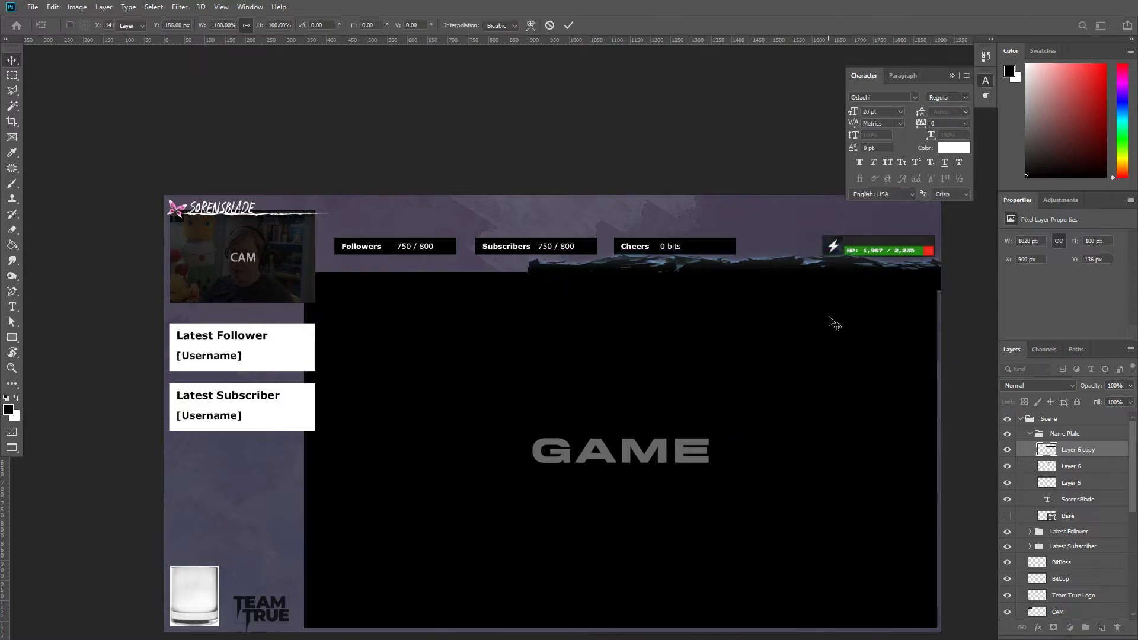
key("Return")
left_click_drag(872, 293, 461, 293)
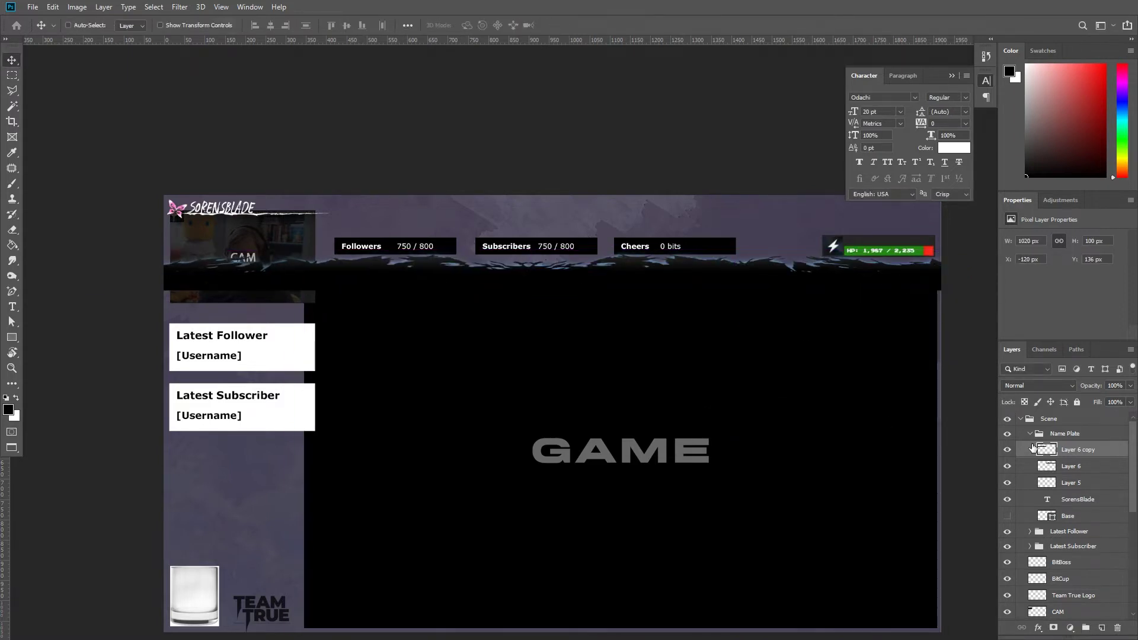
left_click_drag(1078, 470, 1057, 523)
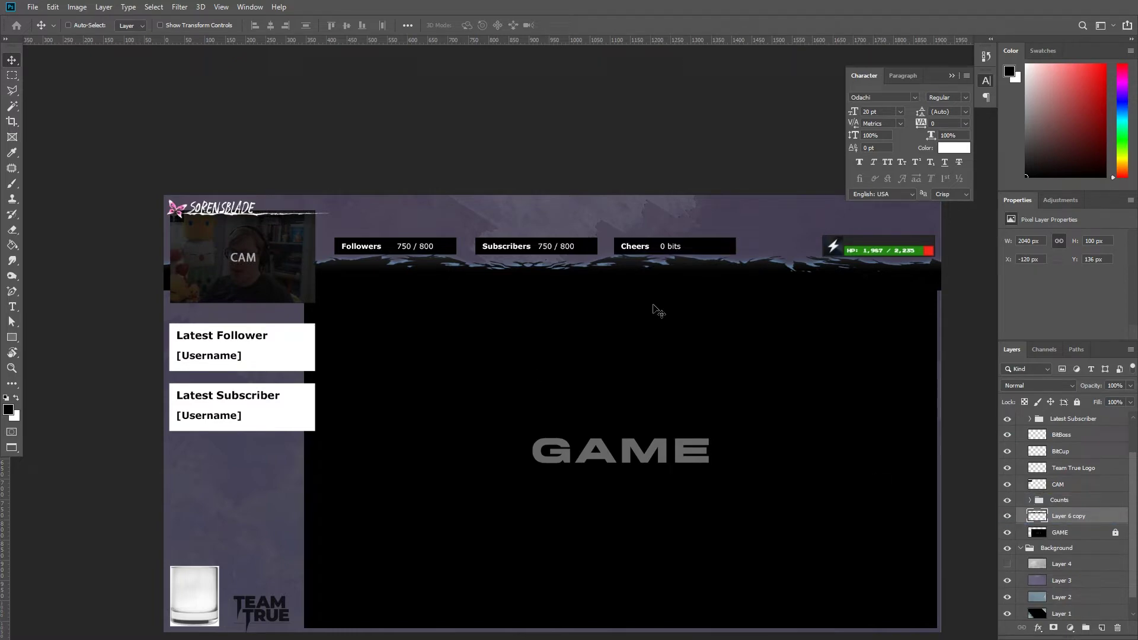
Step: Inspect the top bar and delete Layer 6 copy
scroll(564, 297, "up", 1)
mouse_move(590, 335)
left_mouse_down()
mouse_move(452, 379)
mouse_move(363, 346)
mouse_move(469, 317)
mouse_move(495, 361)
left_mouse_up()
scroll(552, 368, "down", 1)
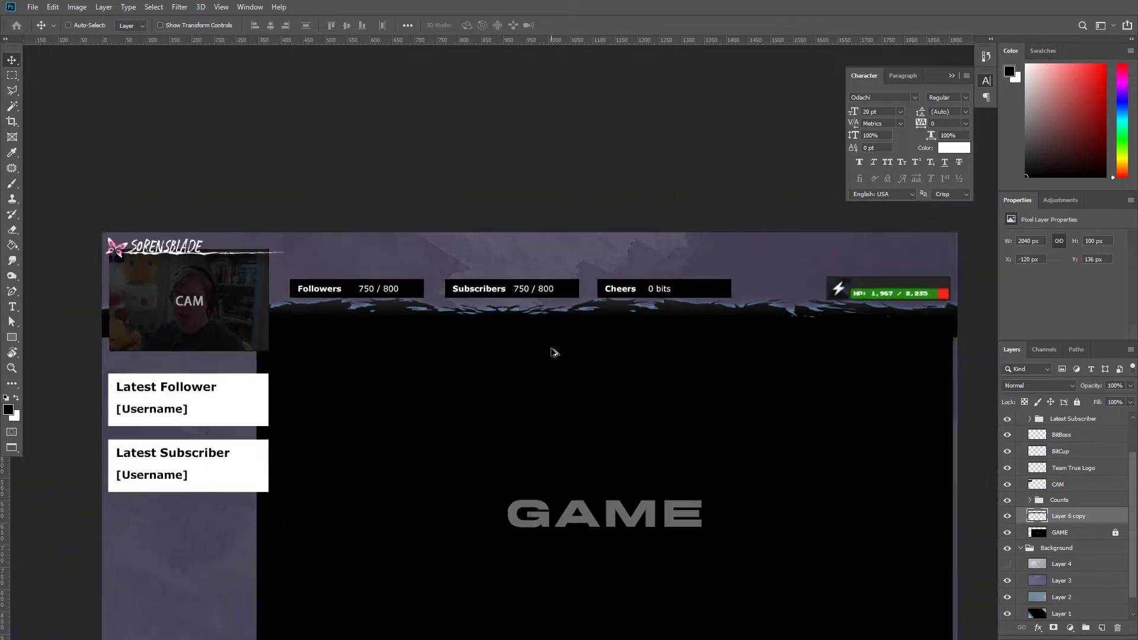
scroll(553, 356, "up", 1)
key("Delete")
scroll(652, 373, "down", 2)
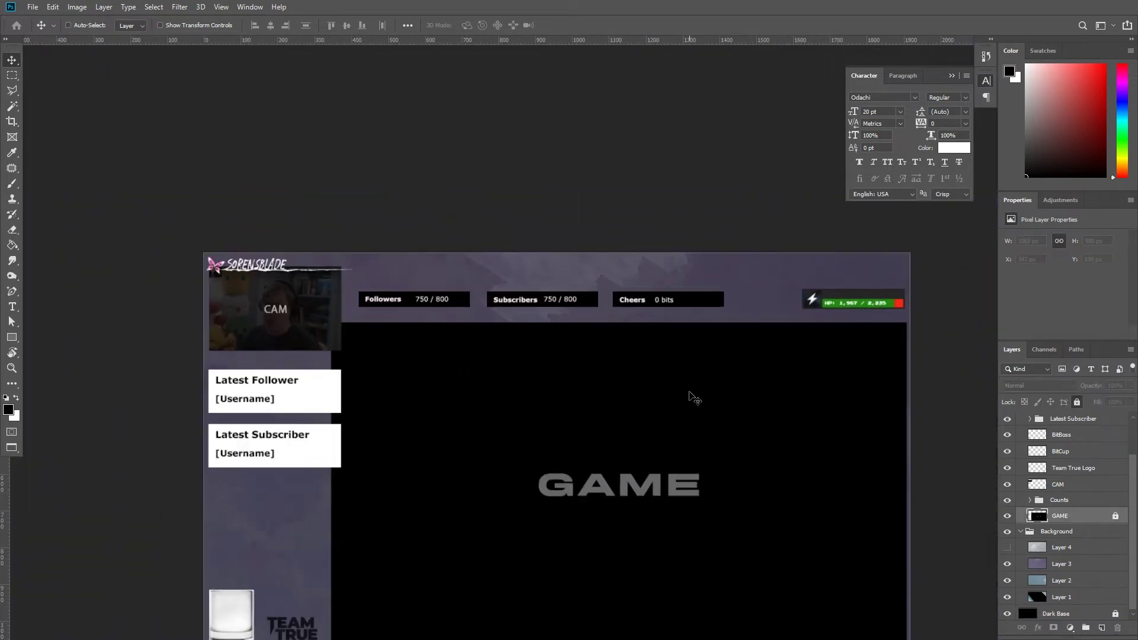
Step: Open demo_btn_white.png and copy the white brush-stroke image
key("ctrl+o")
left_click(270, 220)
key("Return")
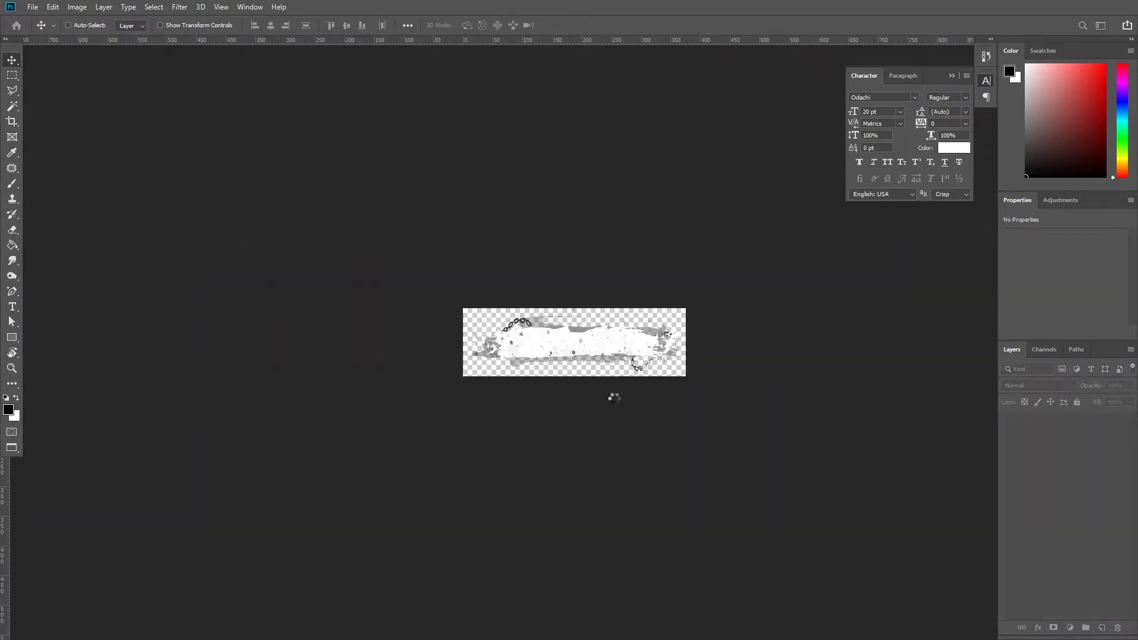
Step: Paste the white brush stroke into the overlay below the Latest Subscriber box, inside its group
key("ctrl+Tab")
scroll(593, 391, "up", 3)
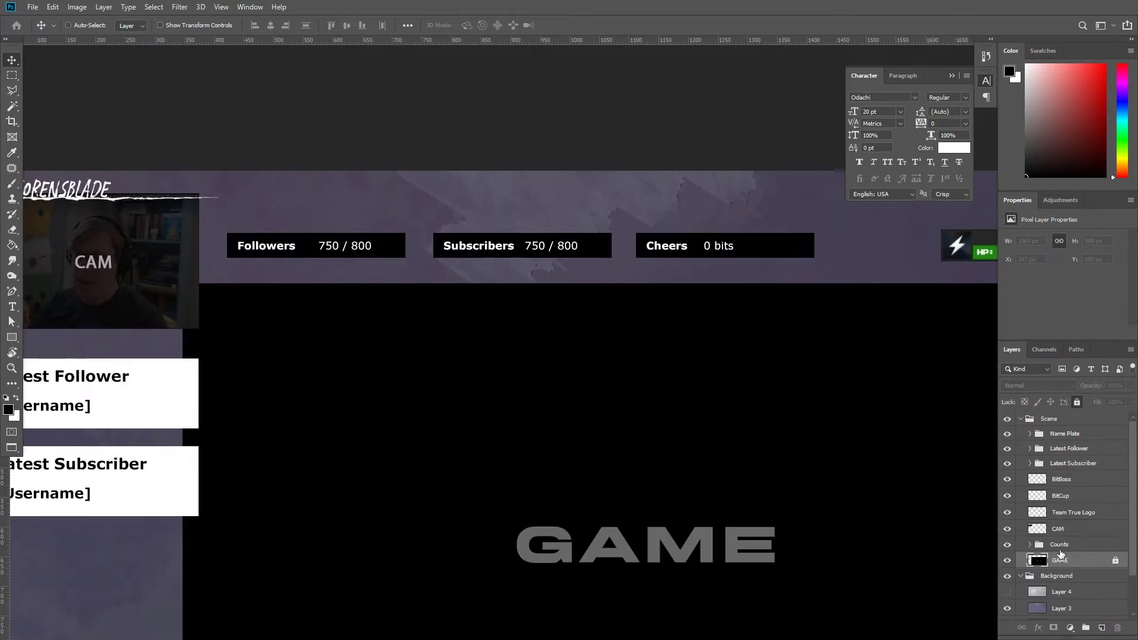
key("ctrl+v")
left_click_drag(563, 431, 354, 261)
scroll(354, 261, "down", 2)
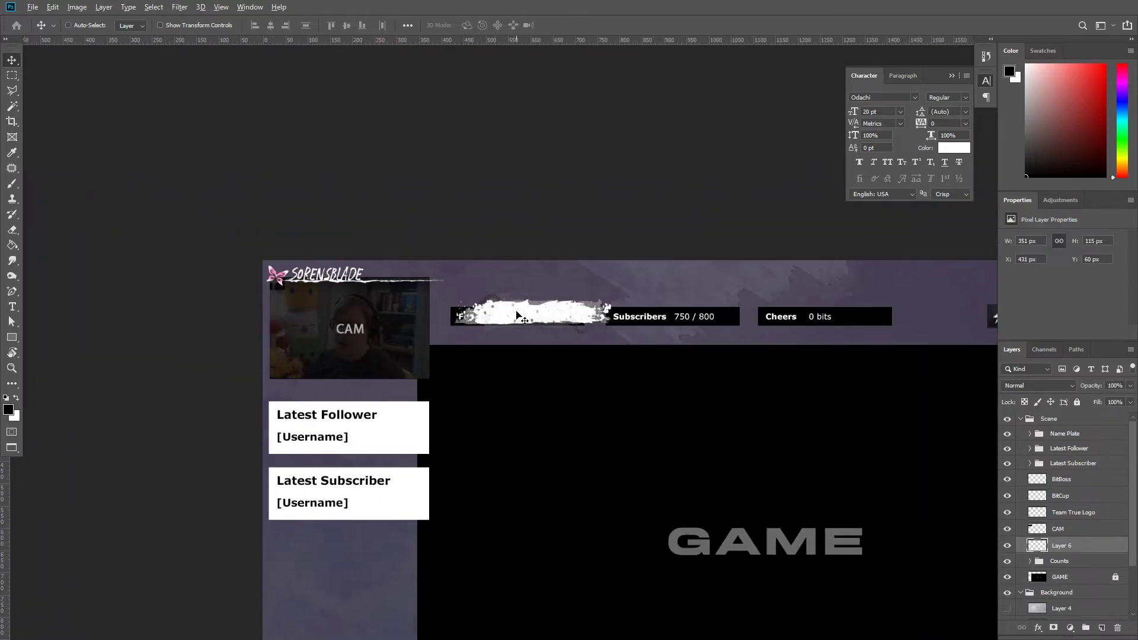
scroll(587, 321, "up", 2)
mouse_move(587, 320)
left_mouse_down()
mouse_move(578, 471)
mouse_move(466, 366)
mouse_move(473, 429)
left_mouse_up()
scroll(465, 366, "down", 3)
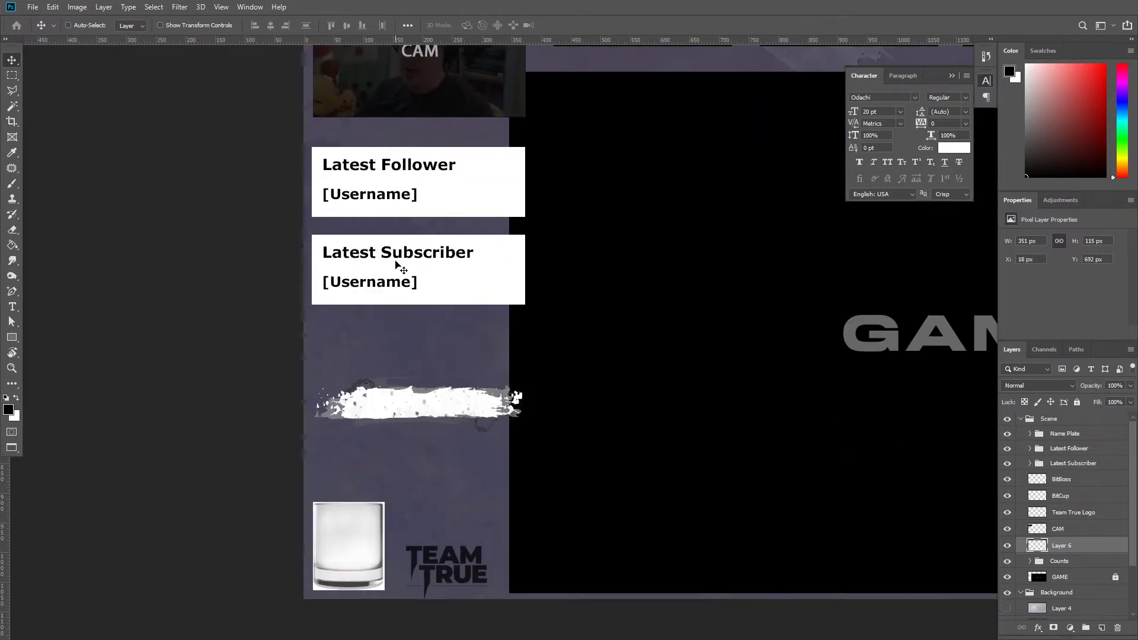
key("Return")
key("b")
left_click_drag(1061, 544, 1073, 463)
Step: Delete the white box behind Latest Subscriber and make its heading white Odachi
left_click(1007, 448)
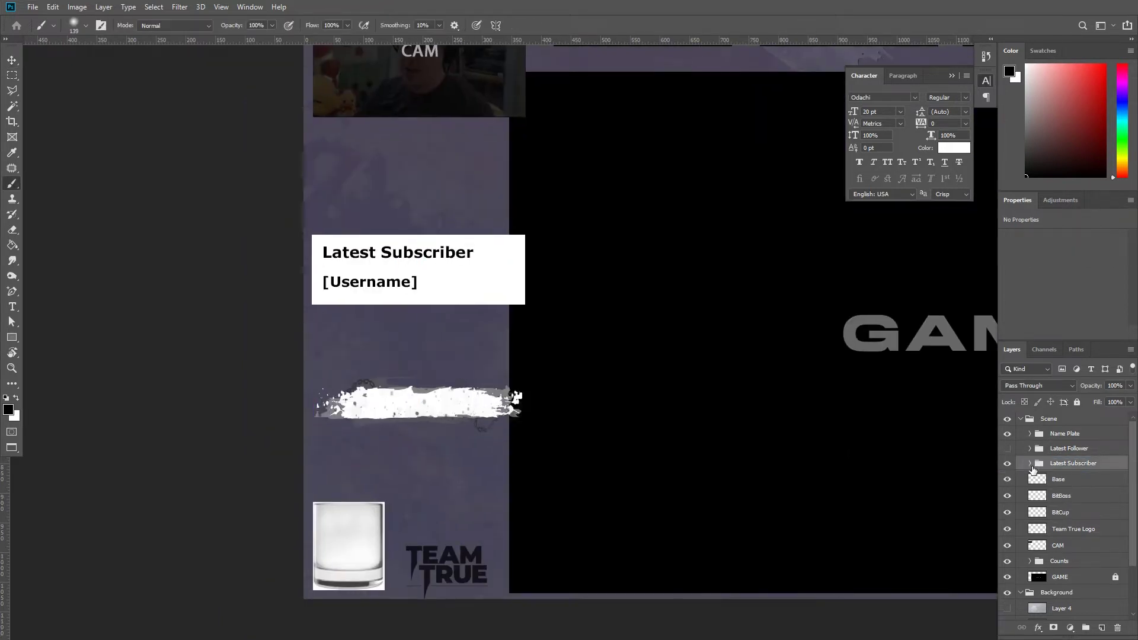
left_click(1030, 463)
key("Delete")
left_click(1084, 478)
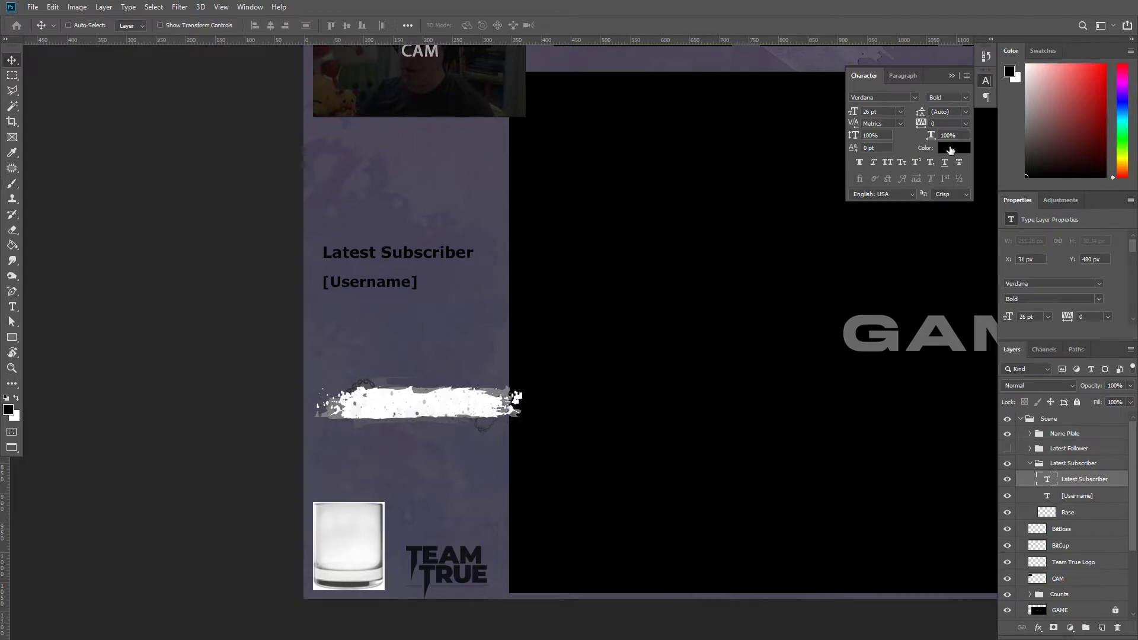
left_click(955, 148)
left_click(1094, 184)
left_click(880, 97)
type("Odachi")
key("Return")
Step: Size the heading to 32 pt and place it and [Username] on the stroke
key("ctrl+t")
mouse_move(408, 245)
left_mouse_down()
mouse_move(407, 352)
mouse_move(471, 340)
left_mouse_up()
key("Return")
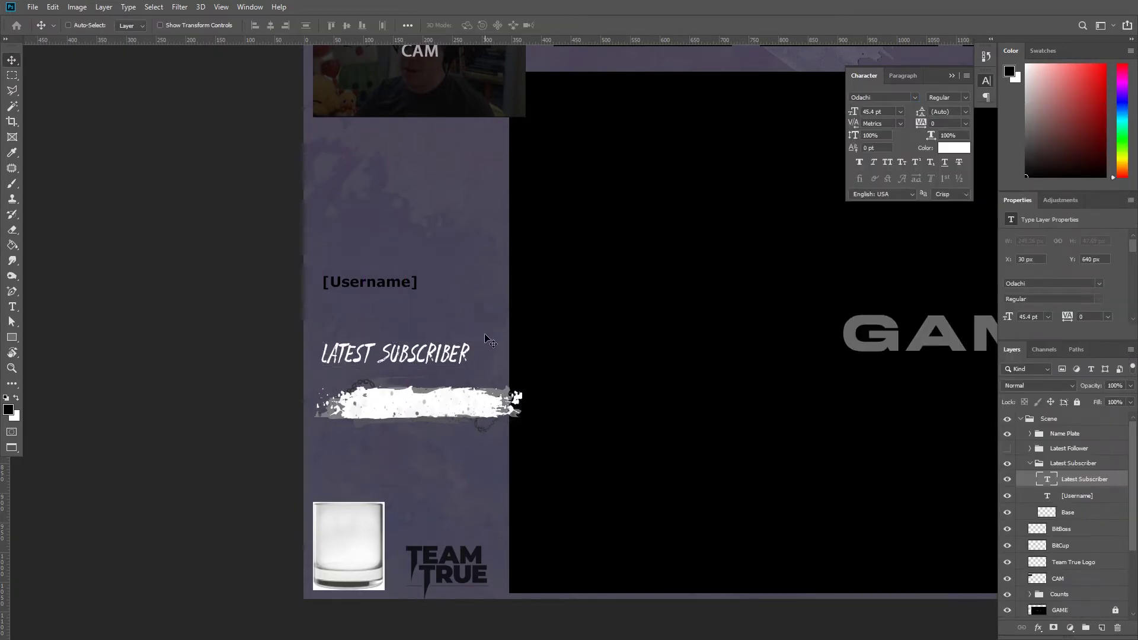
left_click(872, 112)
key("Return")
left_click_drag(423, 356, 495, 382)
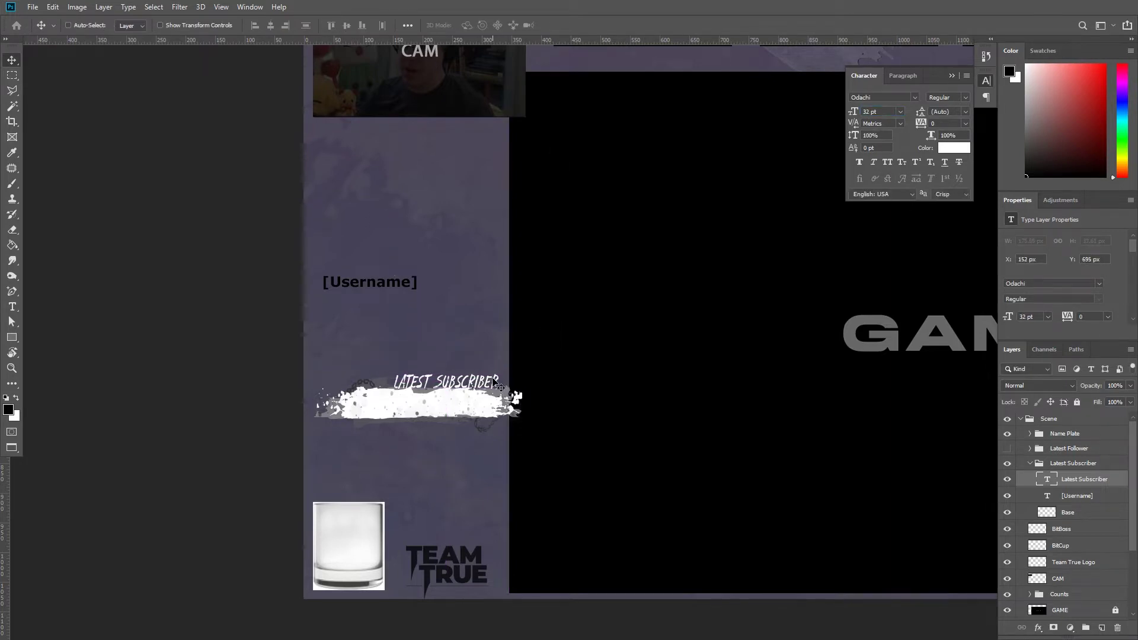
left_click(1077, 495)
left_click_drag(423, 234, 455, 355)
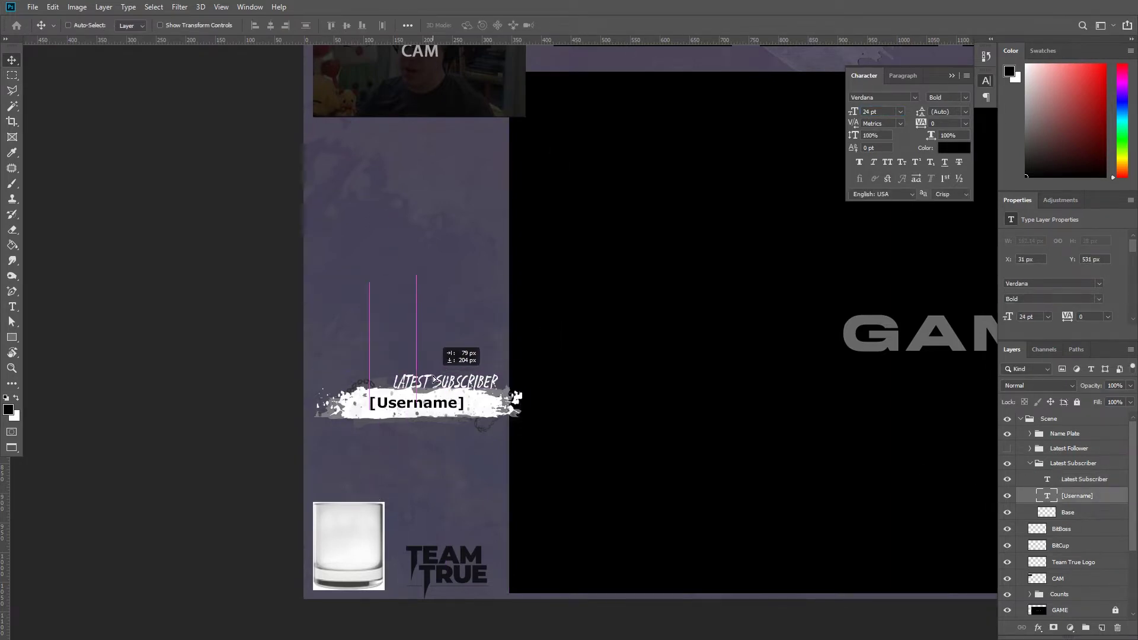
Step: Duplicate the Latest Subscriber group and place the copy below the original
left_click(1029, 466)
scroll(529, 378, "up", 4)
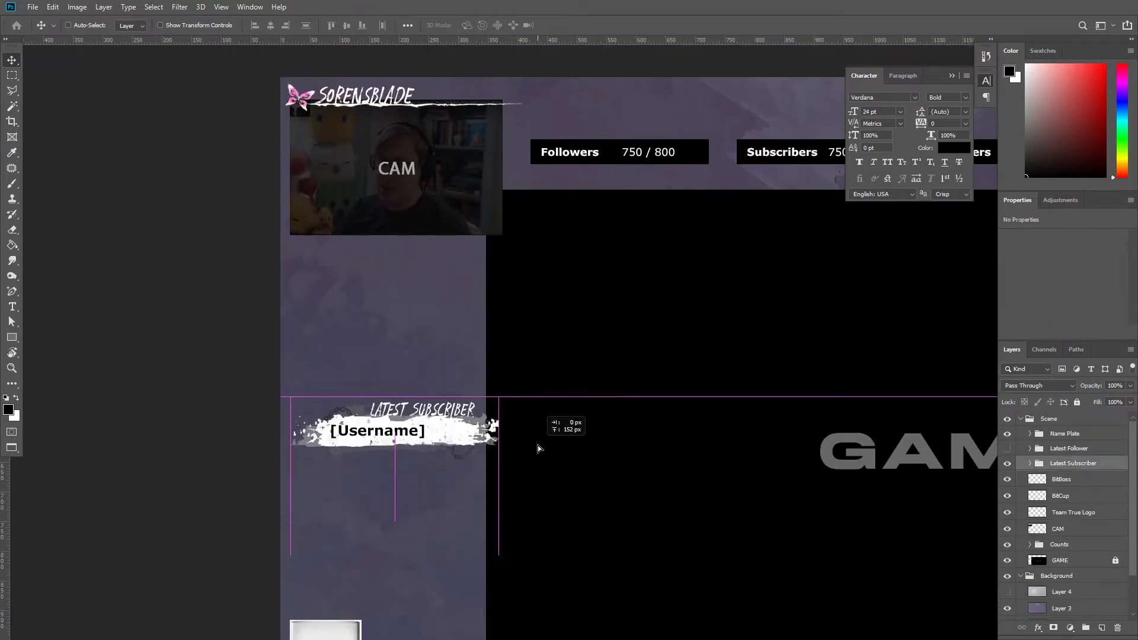
key("ctrl+j")
left_click_drag(414, 431, 415, 344)
scroll(475, 476, "up", 5)
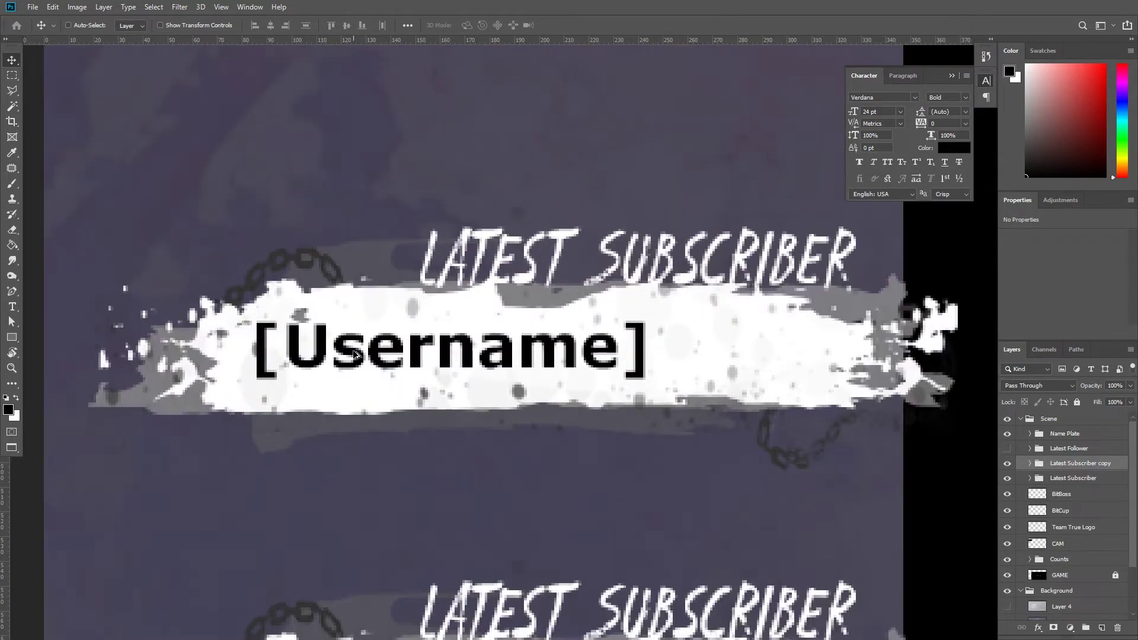
mouse_move(720, 389)
left_mouse_down()
mouse_move(590, 341)
mouse_move(775, 407)
mouse_move(750, 469)
left_mouse_up()
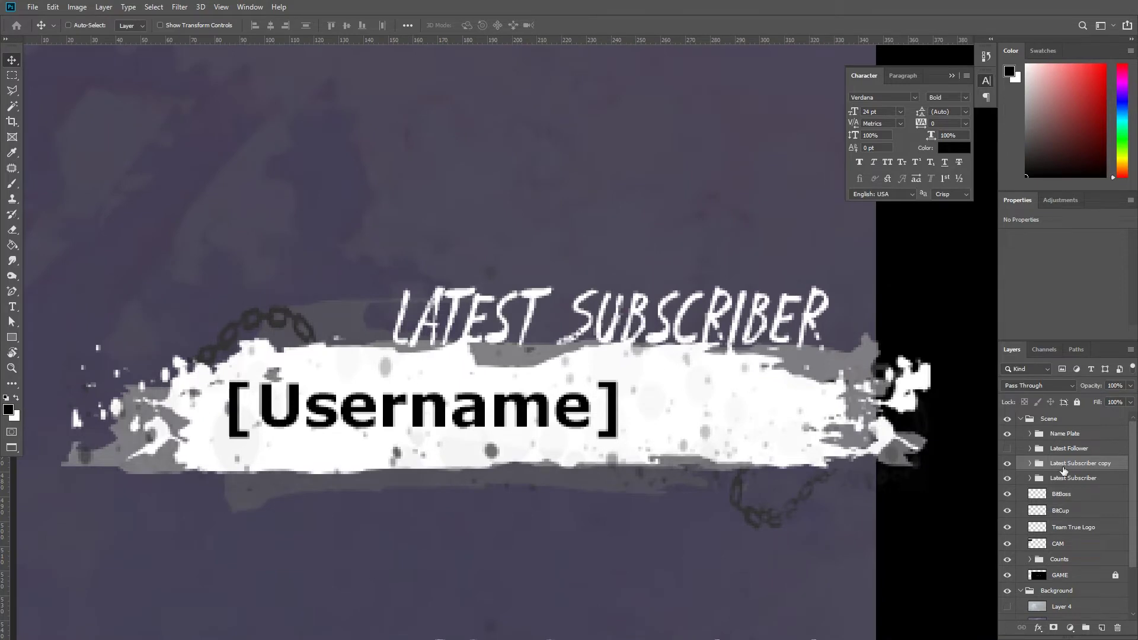
Step: Rename the copy to Latest Follower with a LATEST FOLLOWER heading shifted slightly right
double_click(1096, 449)
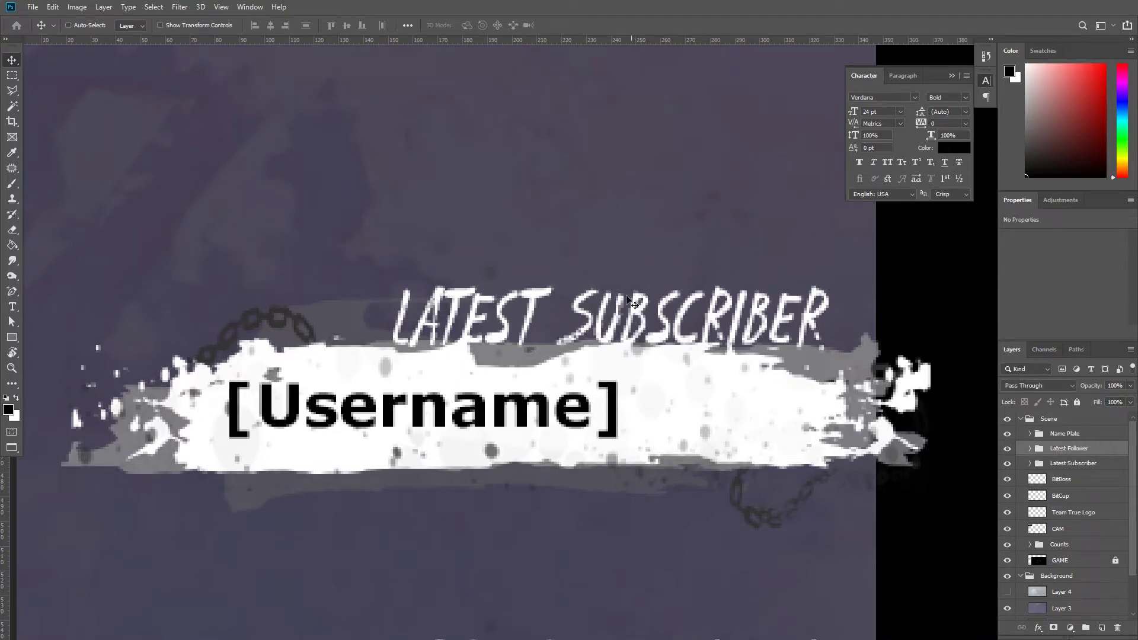
double_click(744, 332)
type("FOLLOWER")
key("ctrl+Return")
mouse_move(762, 327)
left_mouse_down()
mouse_move(783, 328)
mouse_move(772, 328)
left_mouse_up()
Step: Copy a rectangular strip of the follower banner's Base edge onto a new layer
key("ctrl+1")
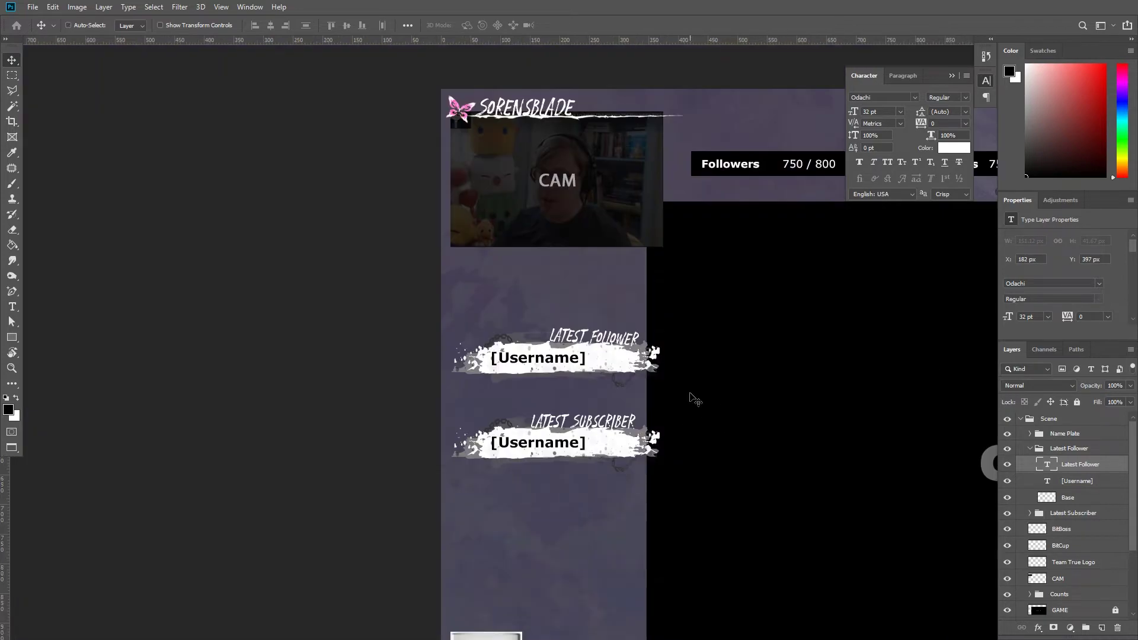
scroll(695, 399, "up", 2)
scroll(652, 367, "up", 2)
scroll(628, 349, "up", 2)
scroll(616, 335, "up", 2)
left_click(617, 334, "ctrl")
key("m")
left_click_drag(494, 286, 532, 319)
key("ctrl+j")
Step: Trim the copied strip's top with a polygonal selection and move it into place
scroll(249, 302, "up", 2)
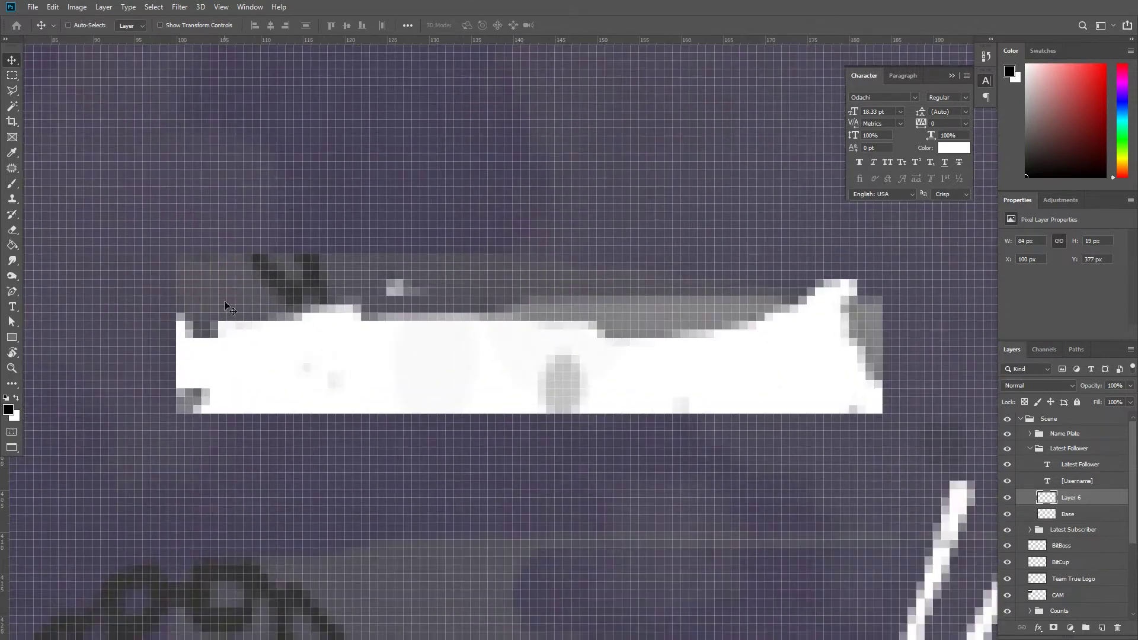
key("l")
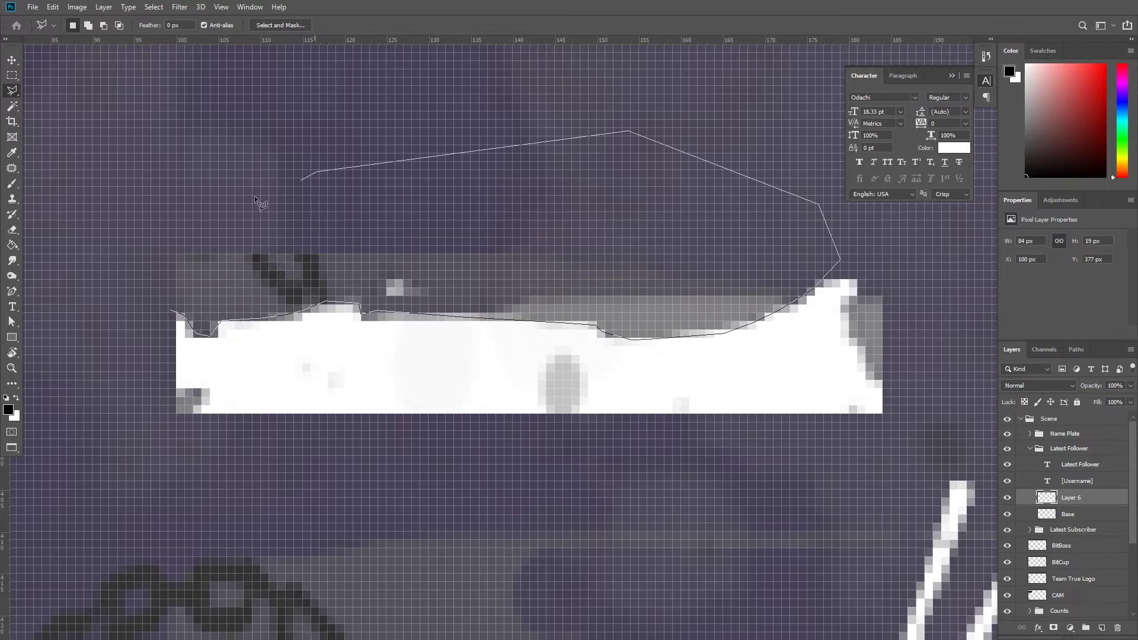
left_click(170, 310)
key("Delete")
key("v")
scroll(533, 356, "down", 3)
scroll(593, 385, "up", 3)
mouse_move(593, 400)
left_mouse_down()
mouse_move(608, 404)
mouse_move(555, 408)
mouse_move(540, 378)
left_mouse_up()
right_click(595, 393)
key("Escape")
Step: Erase stray pixels on the strip and merge the patch into the Base layer
scroll(593, 445, "up", 3)
key("e")
right_click(547, 423)
left_click(669, 317)
key("v")
key("ctrl+1")
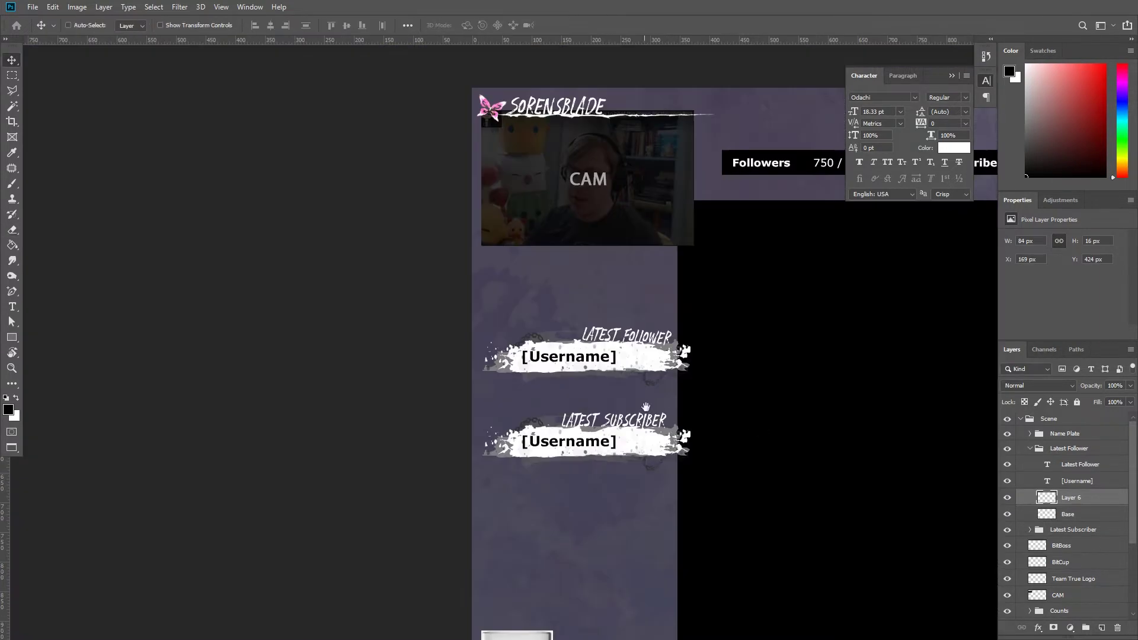
scroll(607, 349, "up", 5)
scroll(763, 479, "up", 3)
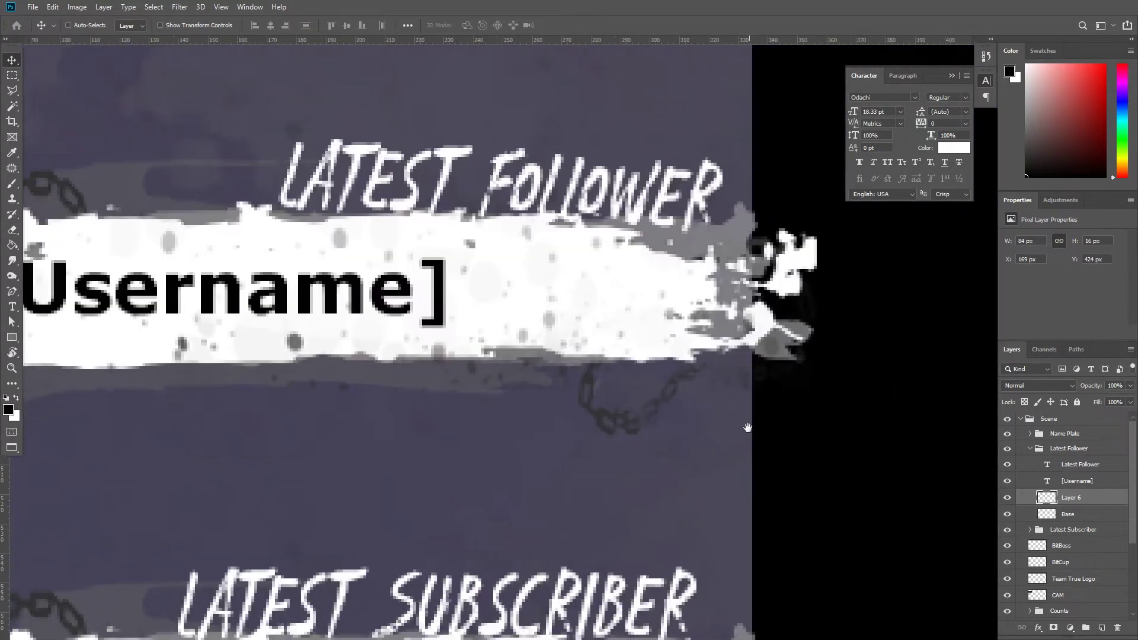
key("ctrl+e")
Step: Copy a banner section, flip it vertically and place it under the Follower banner
key("m")
left_click_drag(721, 497, 572, 364)
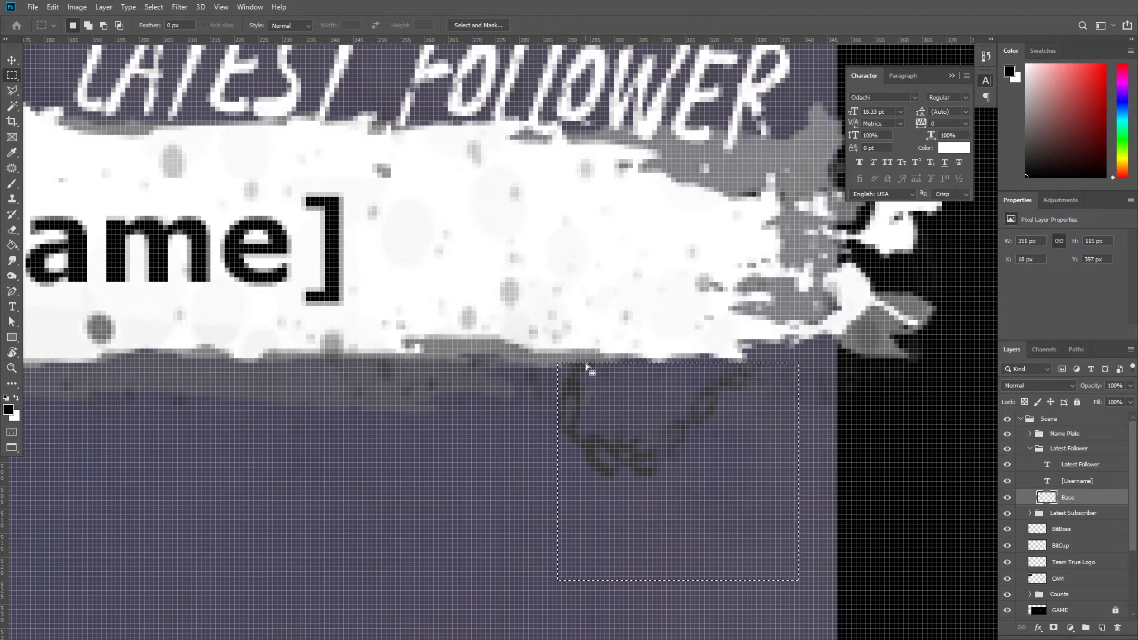
key("ctrl+j")
scroll(589, 370, "down", 3)
scroll(665, 407, "down", 1)
key("ctrl+t")
right_click(686, 394)
left_click(712, 544)
mouse_move(655, 395)
left_mouse_down()
mouse_move(484, 372)
mouse_move(498, 403)
left_mouse_up()
scroll(484, 371, "up", 2)
scroll(483, 372, "up", 3)
key("Return")
Step: Clean up the flipped piece and merge it into the Base layer
scroll(574, 341, "down", 4)
scroll(575, 340, "up", 3)
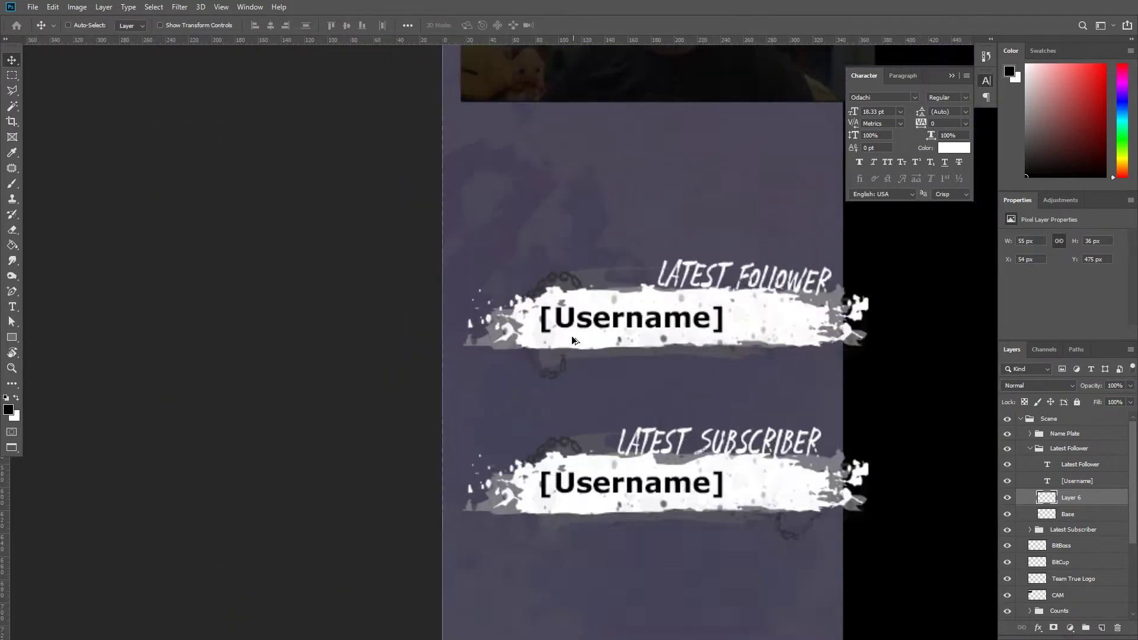
scroll(575, 341, "up", 2)
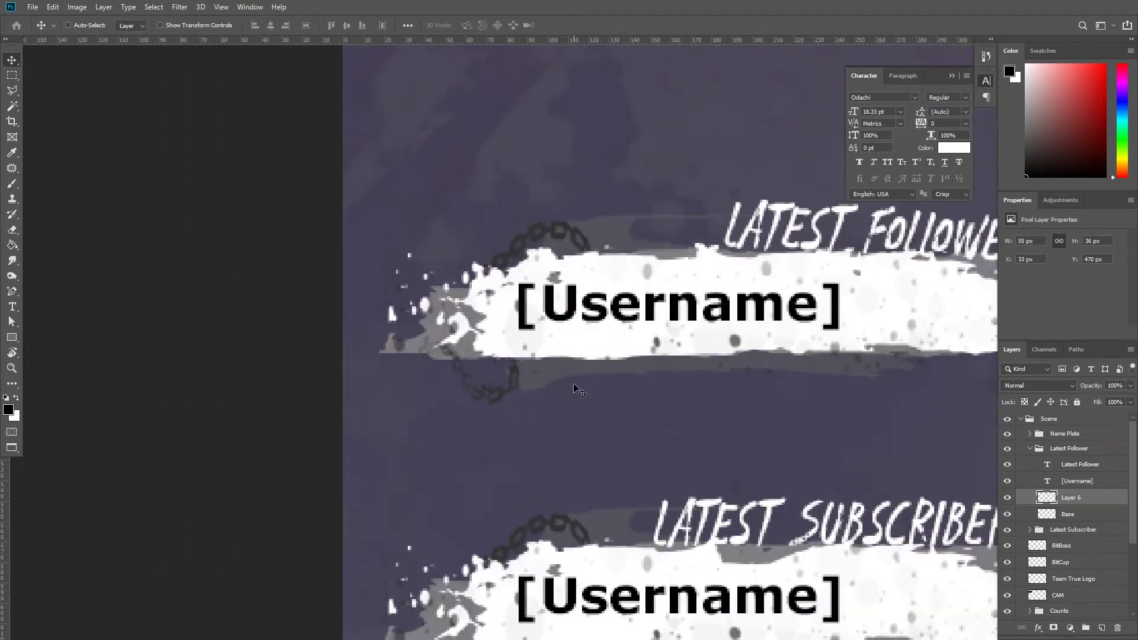
scroll(575, 388, "down", 4)
key("e")
scroll(541, 326, "up", 5)
scroll(694, 409, "down", 2)
scroll(443, 407, "down", 3)
scroll(443, 407, "up", 5)
key("ctrl+e")
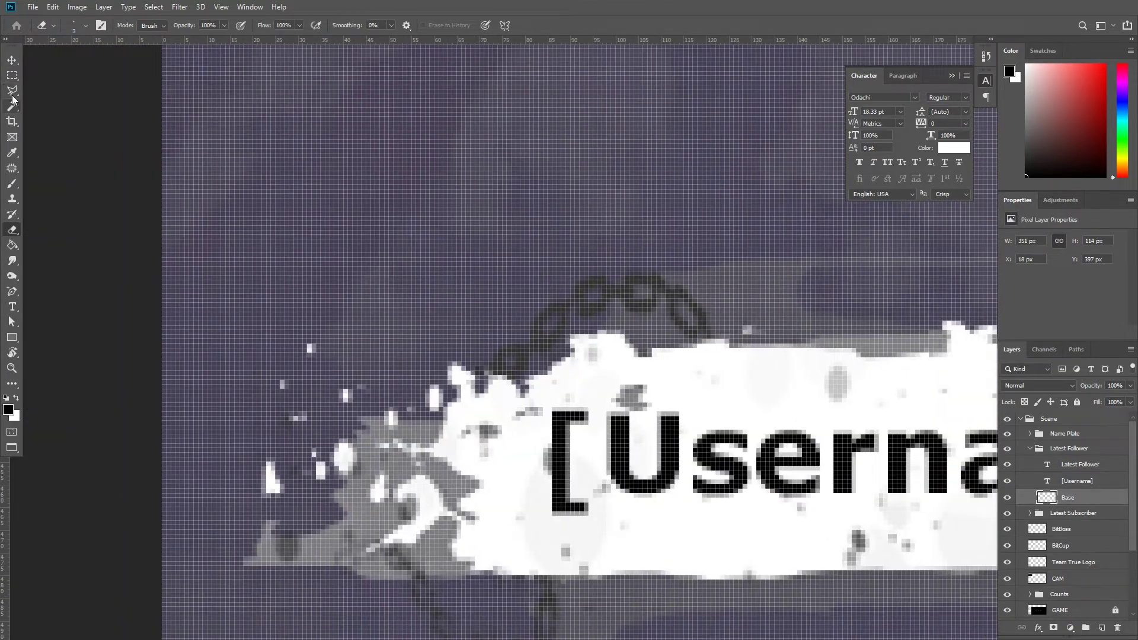
Step: Lasso the chain onto its own layer and return to the Base layer
key("l")
left_click(469, 360)
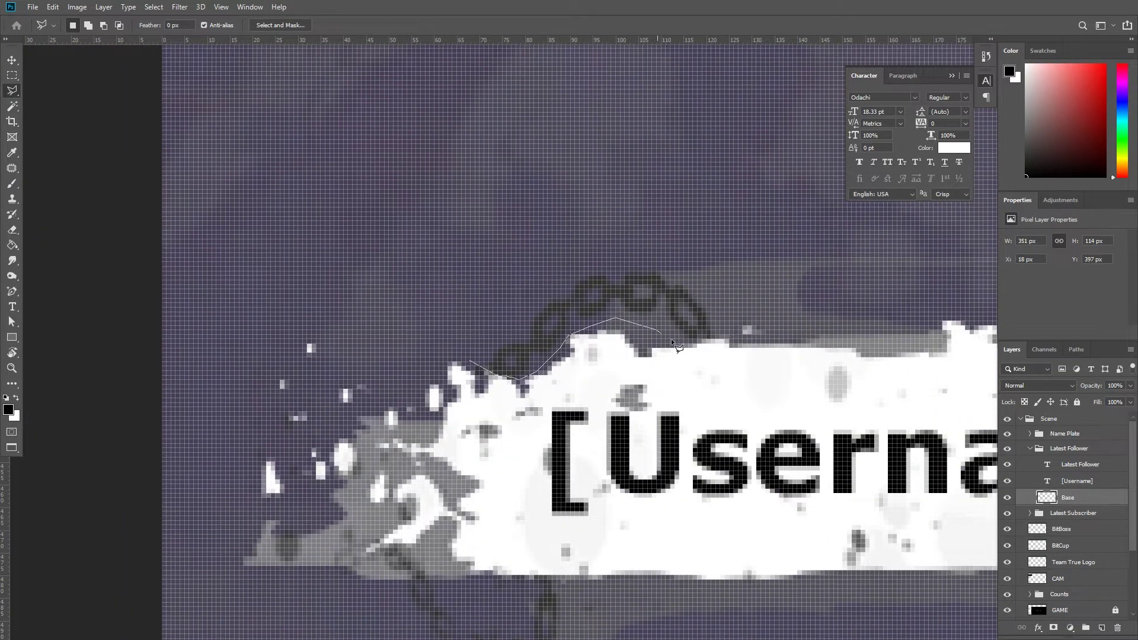
left_click(469, 360)
key("ctrl+j")
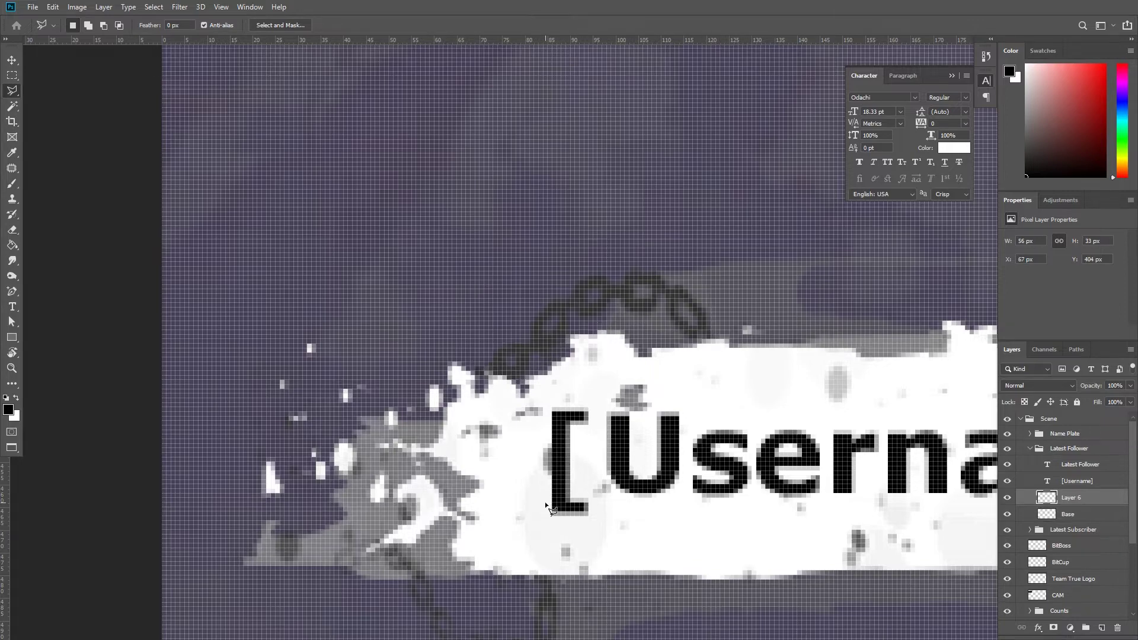
scroll(759, 386, "up", 2)
key("e")
key("alt+bracketleft")
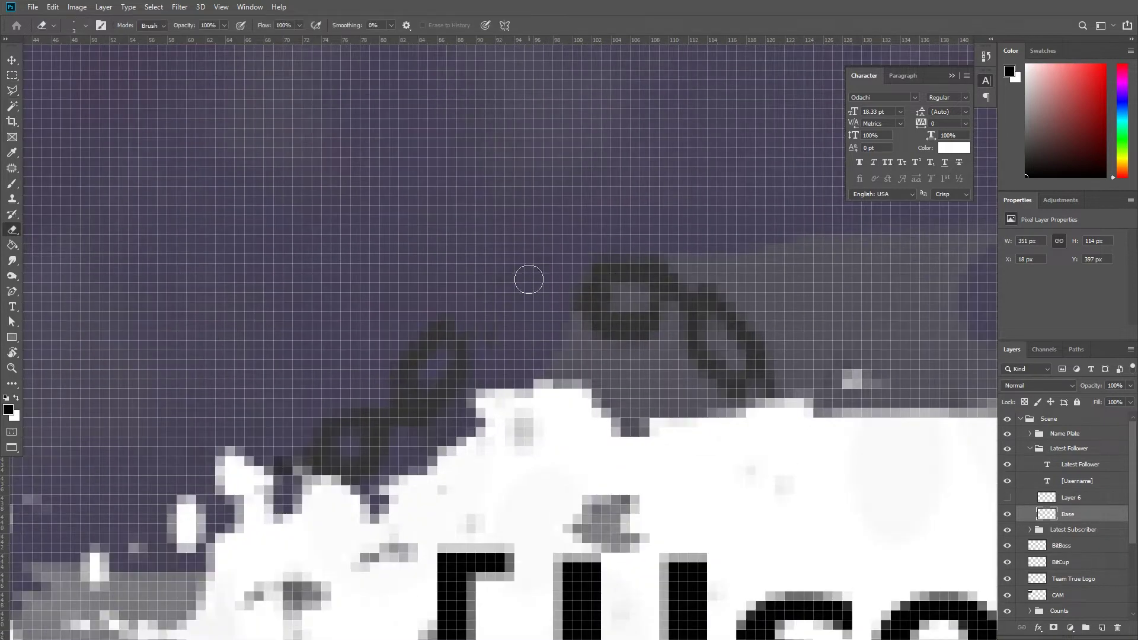
Step: Erase the chain from Base and cover the remainder with a size-7 grey-purple brush
left_click_drag(416, 421, 362, 397)
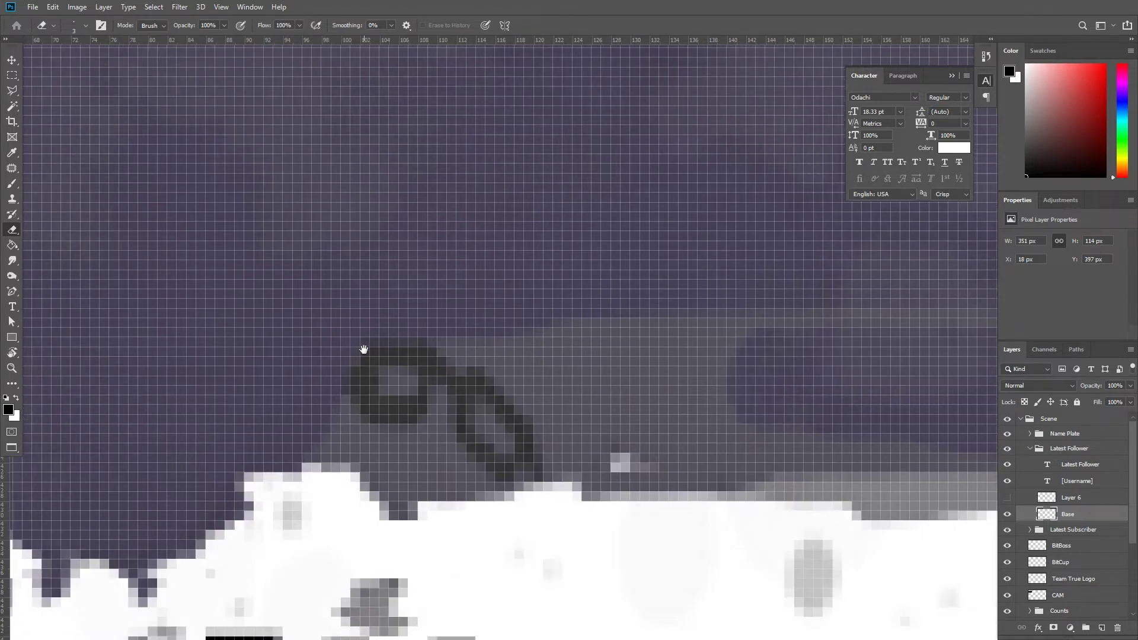
key("b")
left_click(530, 429, "alt")
right_click(529, 429)
type("7")
key("Return")
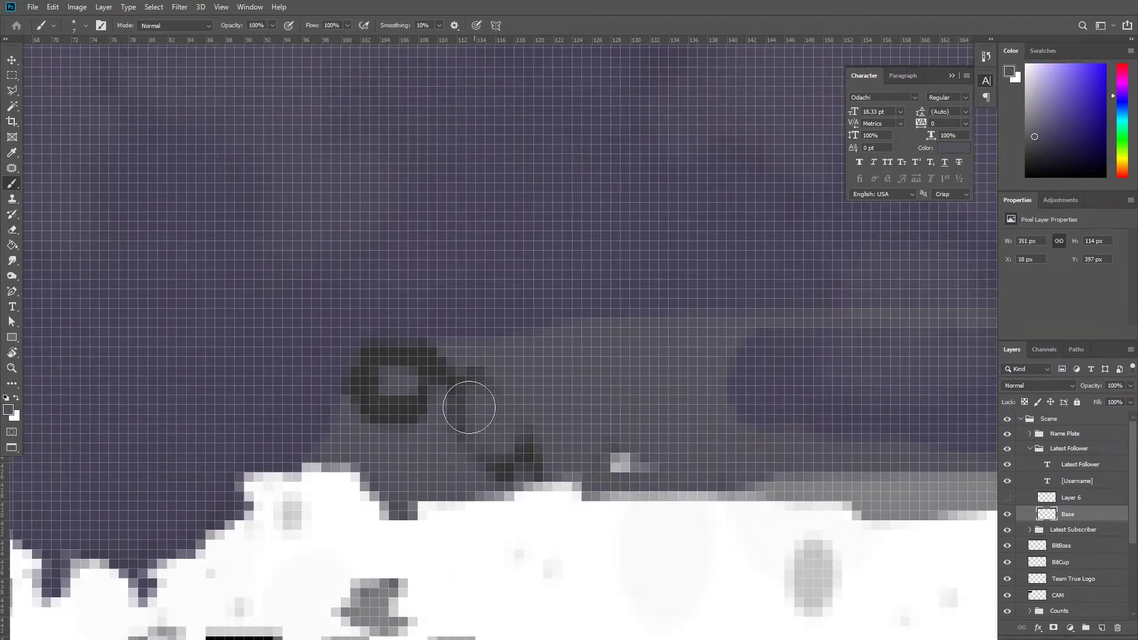
left_click_drag(454, 371, 510, 468)
right_click(510, 431)
key("Escape")
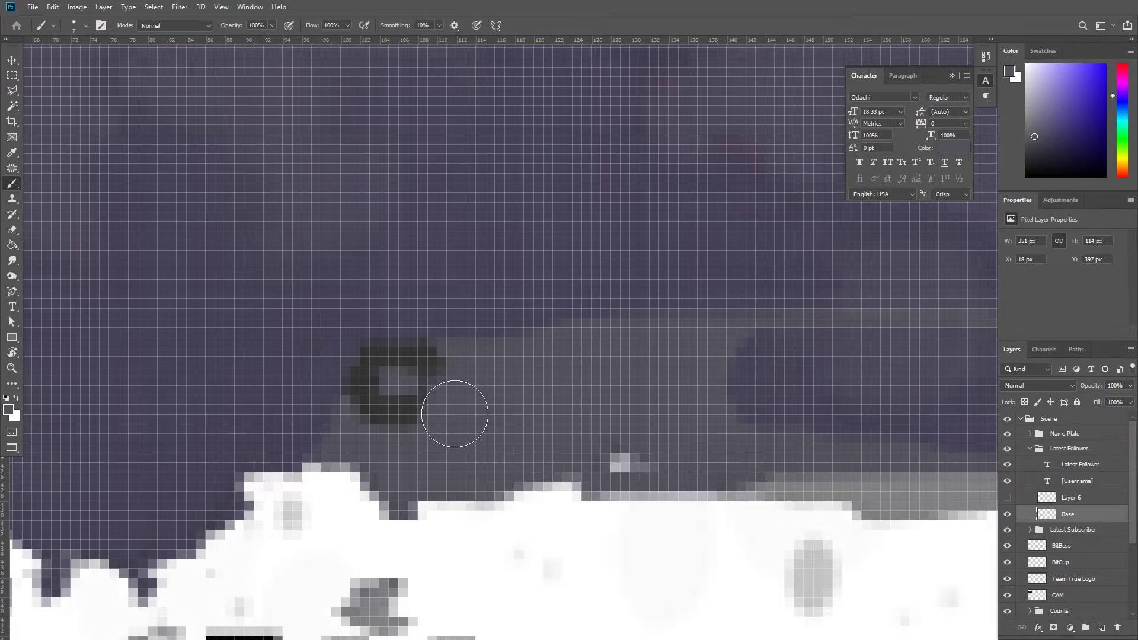
left_click_drag(454, 413, 384, 384)
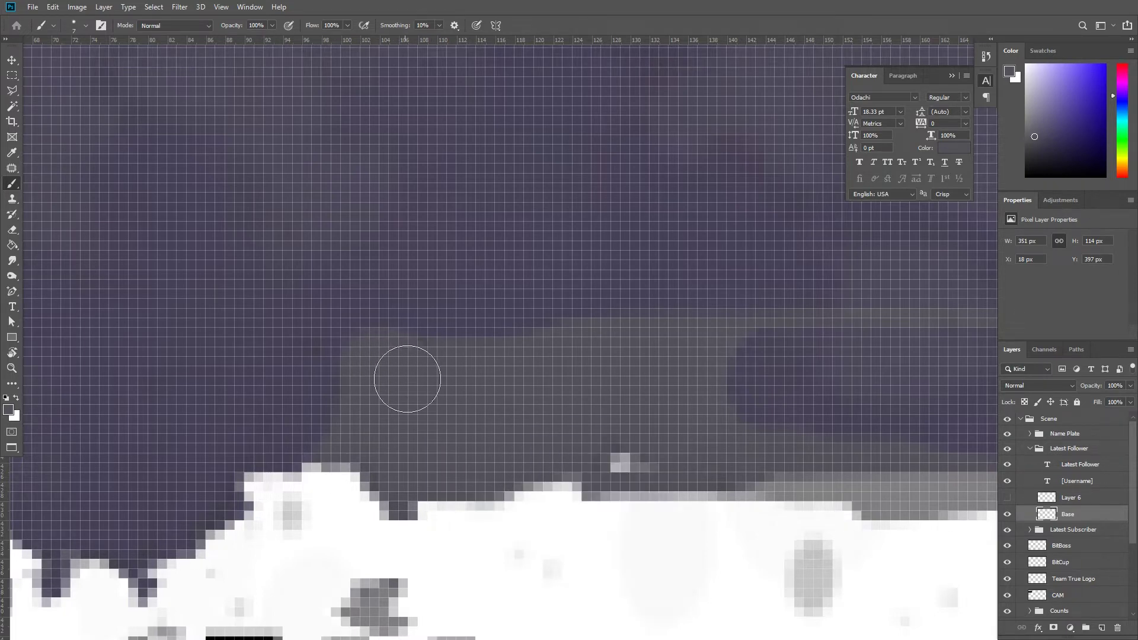
key("ctrl+1")
scroll(540, 372, "up", 5)
scroll(640, 325, "down", 5)
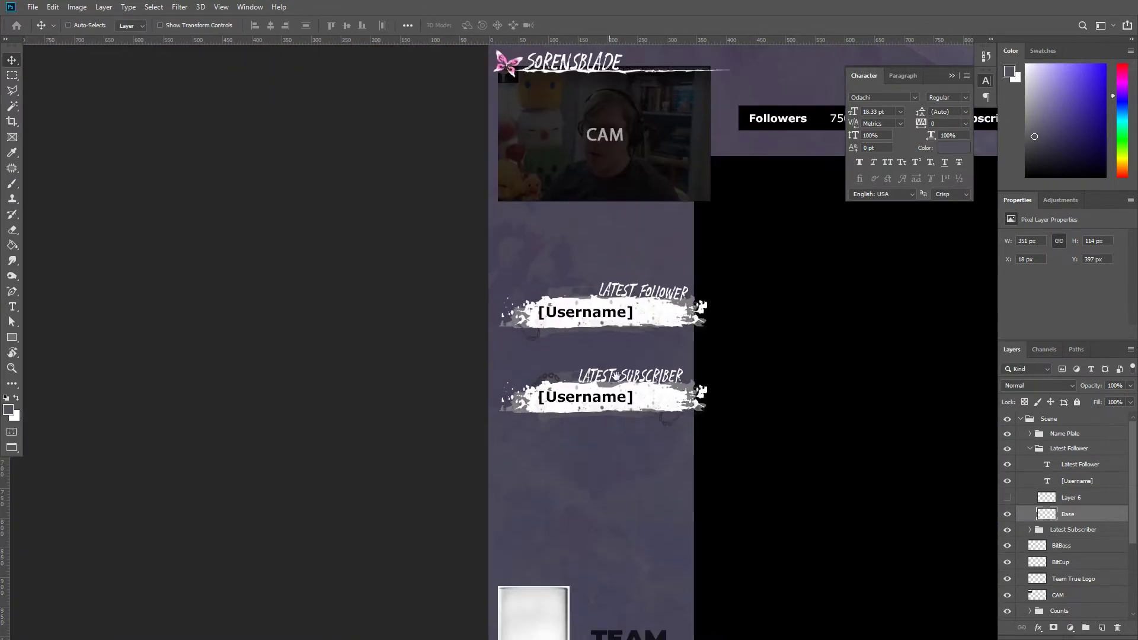
Step: Lasso the banner's grey top edge and copy it to a new layer
scroll(564, 287, "up", 5)
scroll(565, 288, "up", 2)
left_click(17, 90)
scroll(413, 268, "up", 2)
left_click(413, 268)
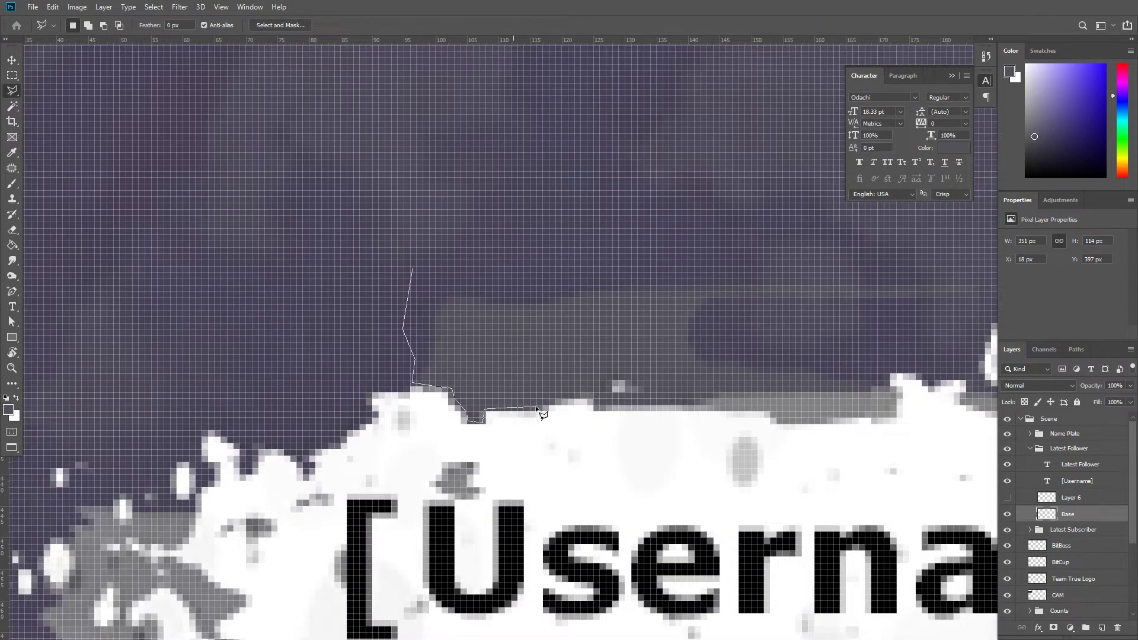
left_click(888, 380)
left_click(768, 349)
left_click(823, 325)
left_click(265, 278)
key("ctrl+0")
key("v")
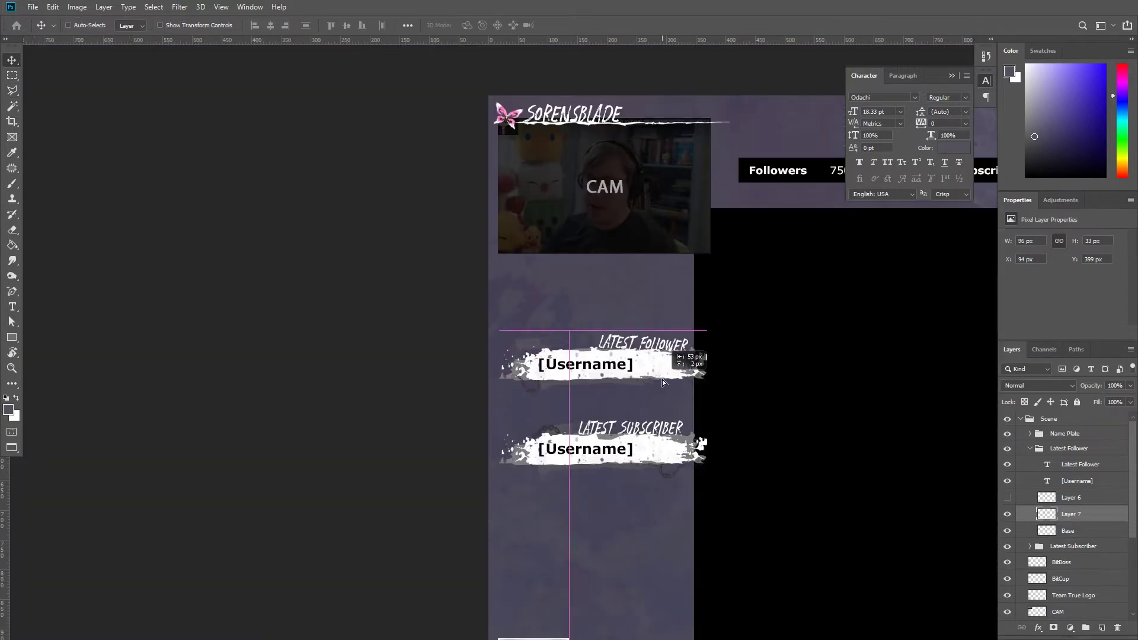
key("ctrl+j")
Step: Flip the edge copy vertically and horizontally, rotating it under the banner's left end
scroll(685, 340, "up", 3)
key("ctrl+t")
right_click(368, 354)
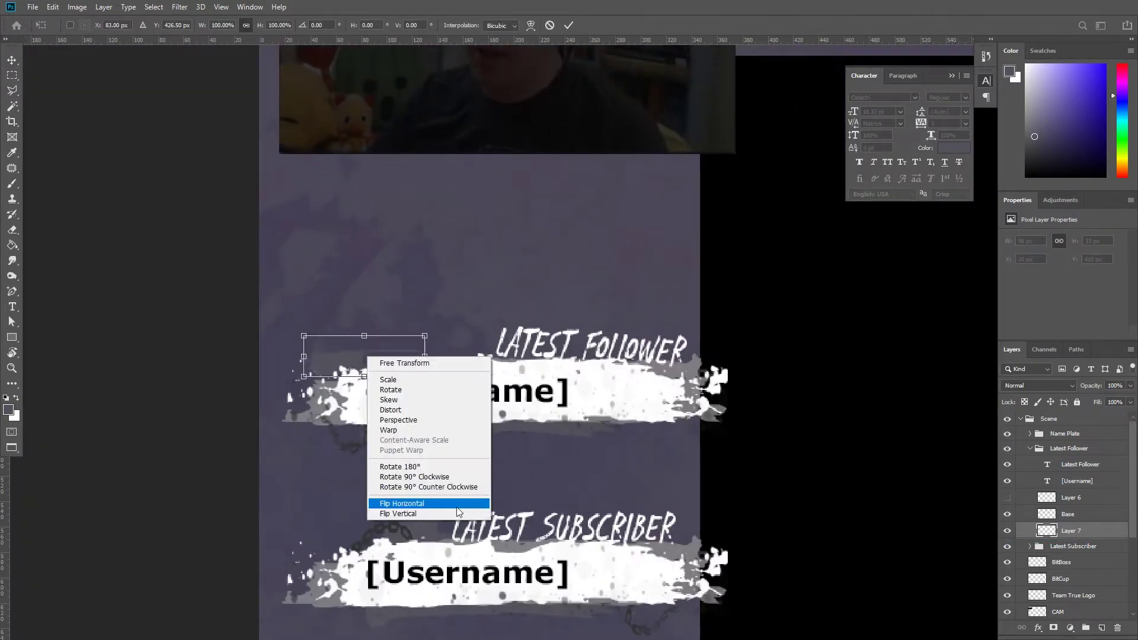
left_click(409, 511)
mouse_move(404, 359)
left_mouse_down()
mouse_move(754, 367)
mouse_move(402, 386)
left_mouse_up()
right_click(336, 365)
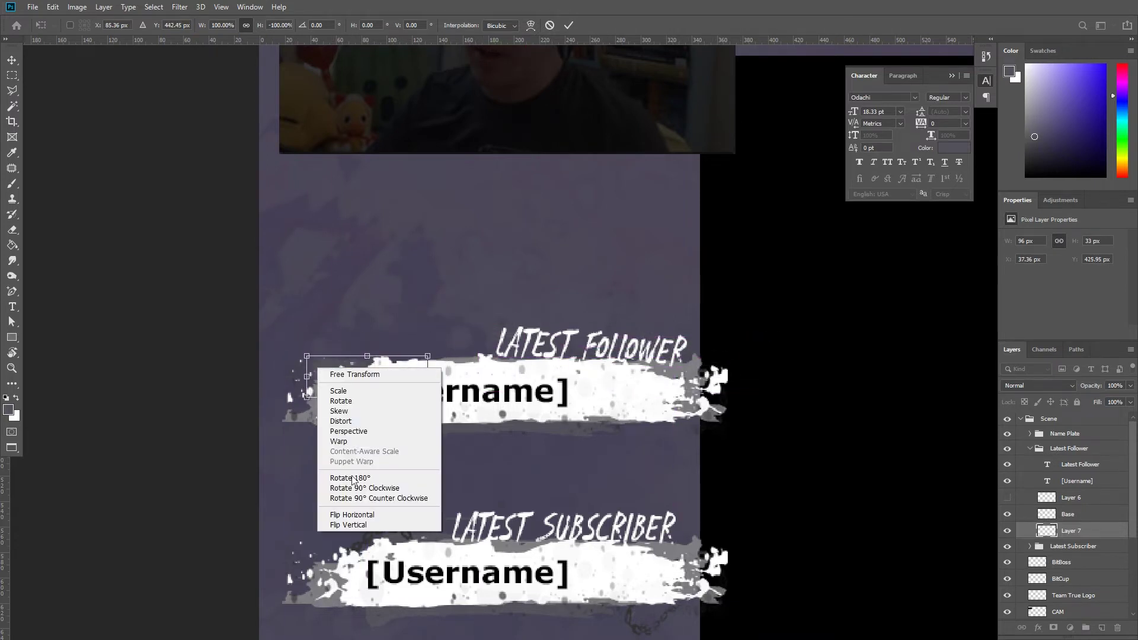
left_click(366, 512)
left_click_drag(406, 332, 439, 409)
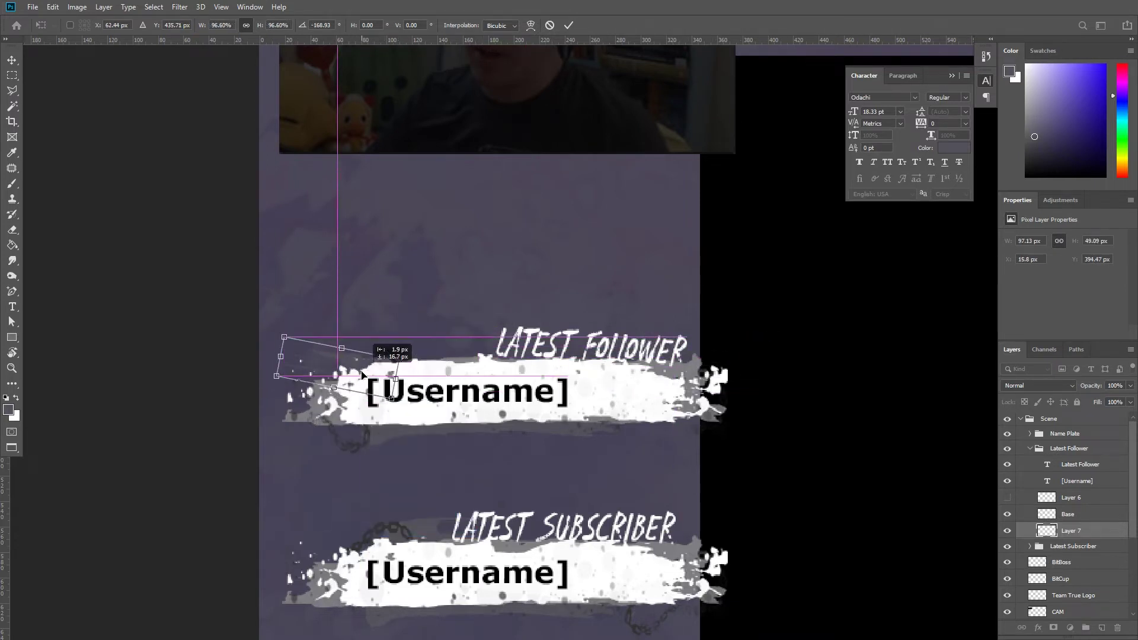
key("Return")
Step: Erase the right edge of the chain layer
left_click(1051, 501)
key("e")
scroll(356, 379, "up", 8)
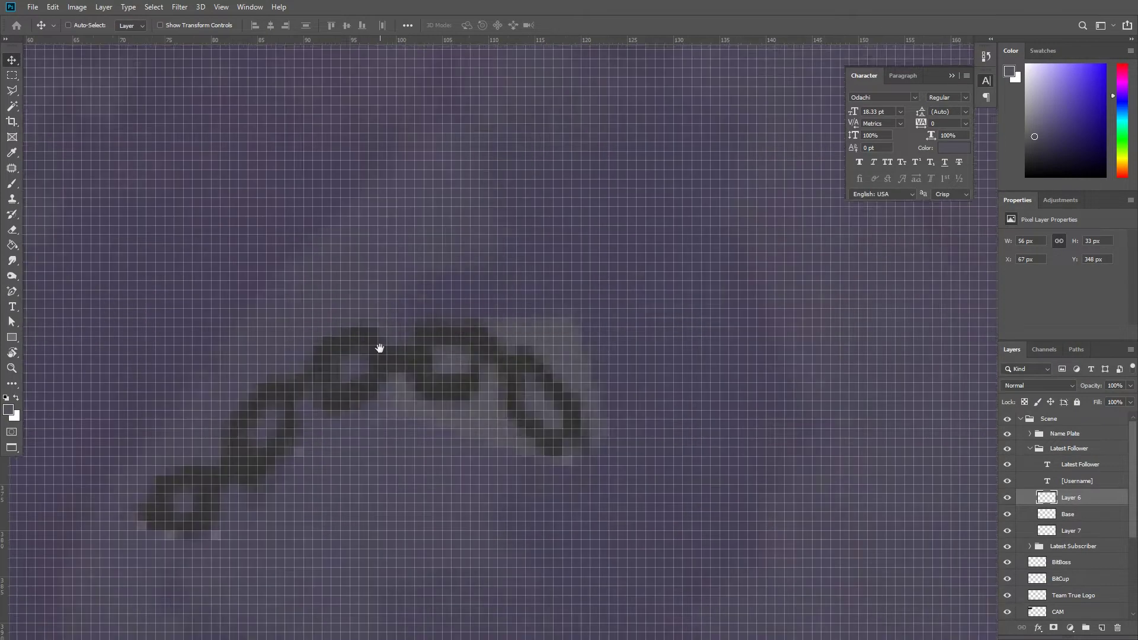
left_click_drag(660, 343, 484, 389)
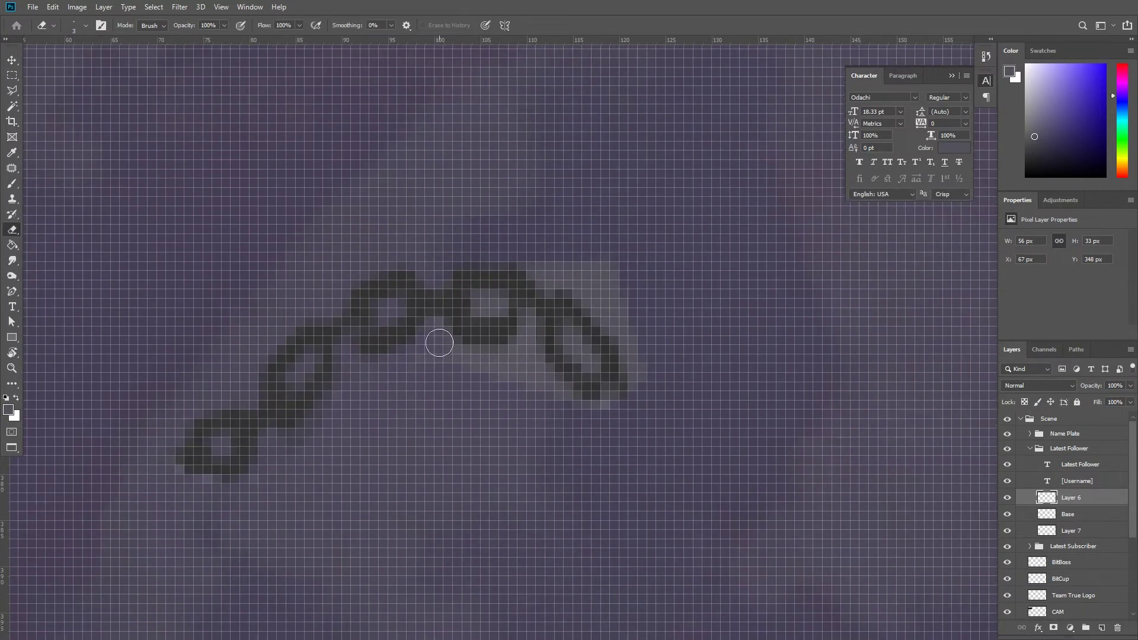
left_click_drag(593, 419, 538, 458)
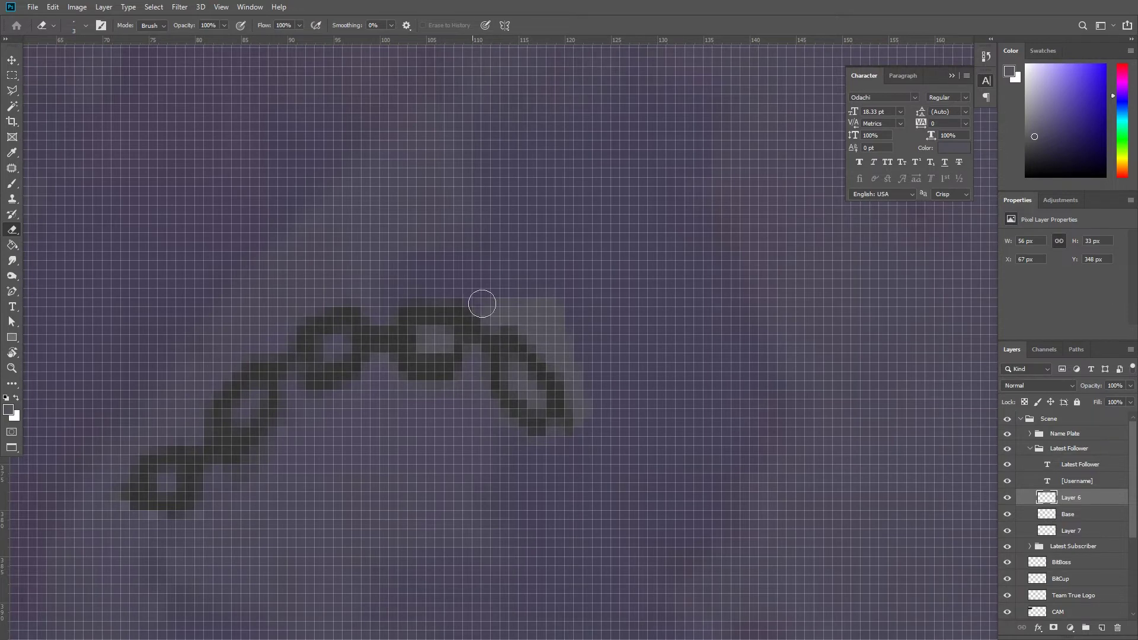
mouse_move(503, 311)
left_mouse_down()
mouse_move(571, 360)
mouse_move(580, 422)
left_mouse_up()
Step: Rotate the chain about 13 degrees and move it to the banner's right end
key("ctrl+1")
key("ctrl+t")
left_click_drag(659, 344, 663, 366)
key("Return")
scroll(646, 344, "up", 3)
scroll(646, 343, "up", 1)
left_click(1007, 465)
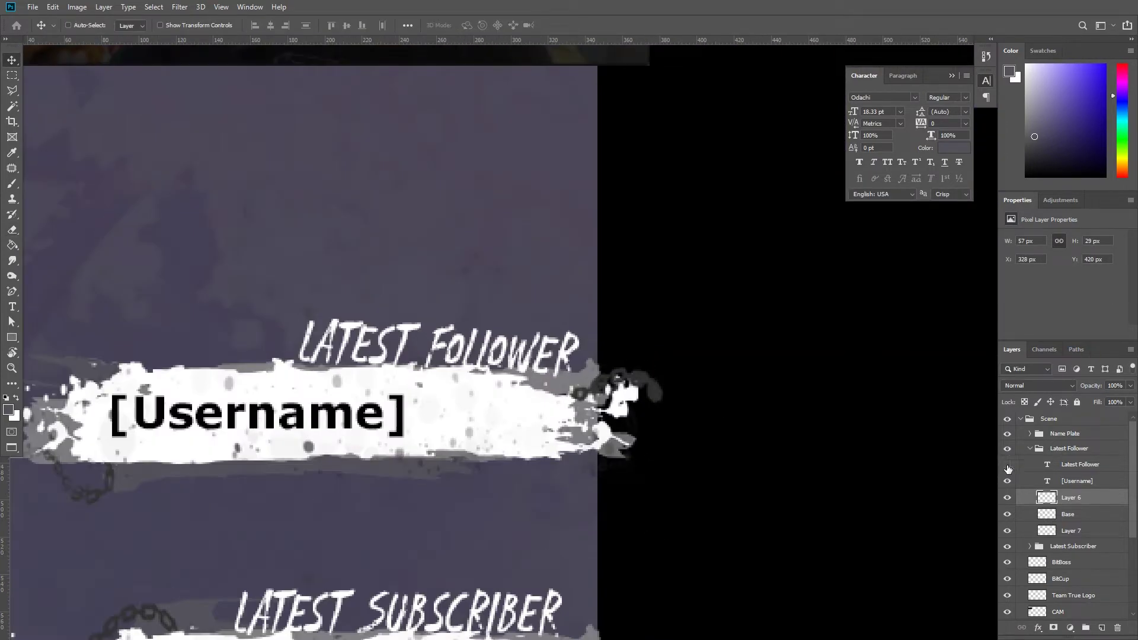
left_click_drag(654, 397, 670, 394)
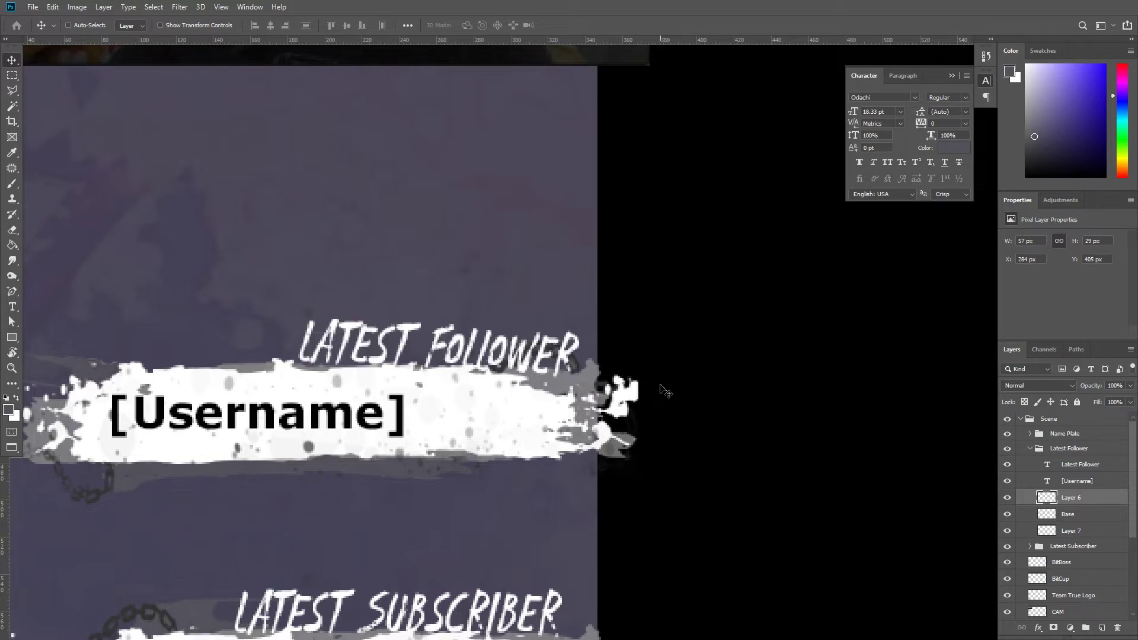
scroll(571, 374, "down", 4)
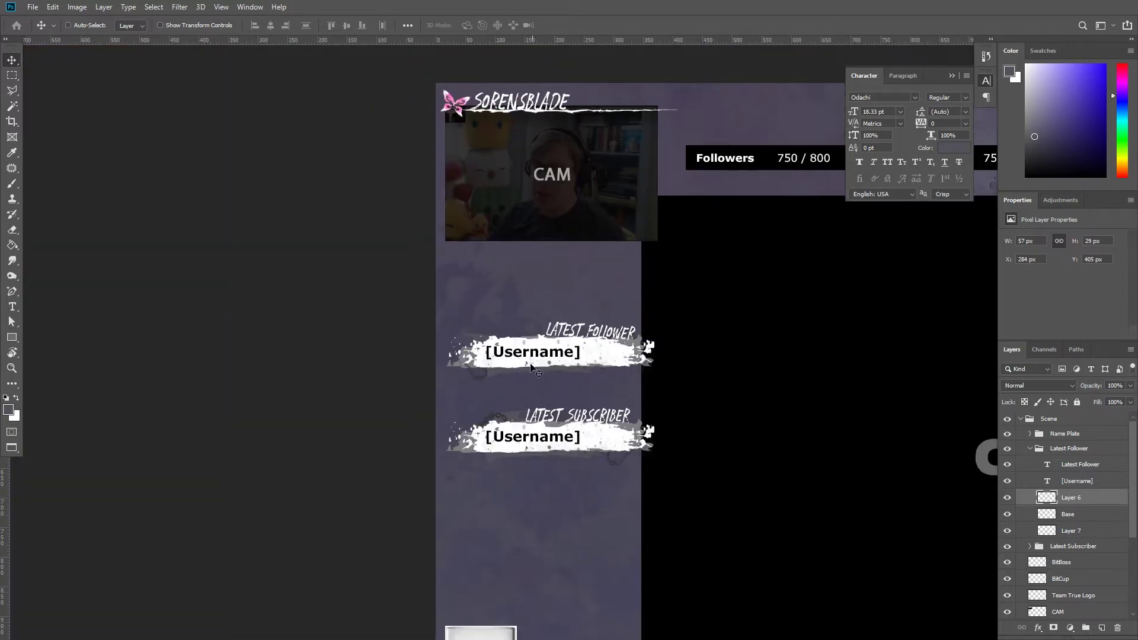
Step: Add a new layer below the chain and copy a selected grey spot of the banner to a layer above Base
scroll(514, 375, "up", 5)
key("ctrl+shift+alt+n")
key("b")
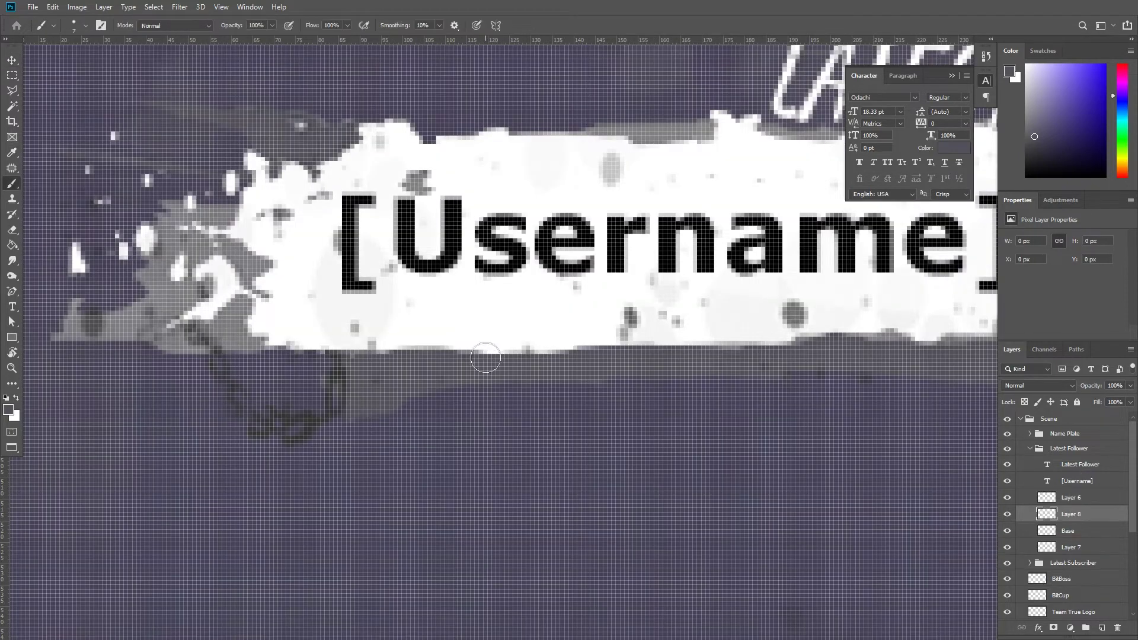
left_click(12, 90)
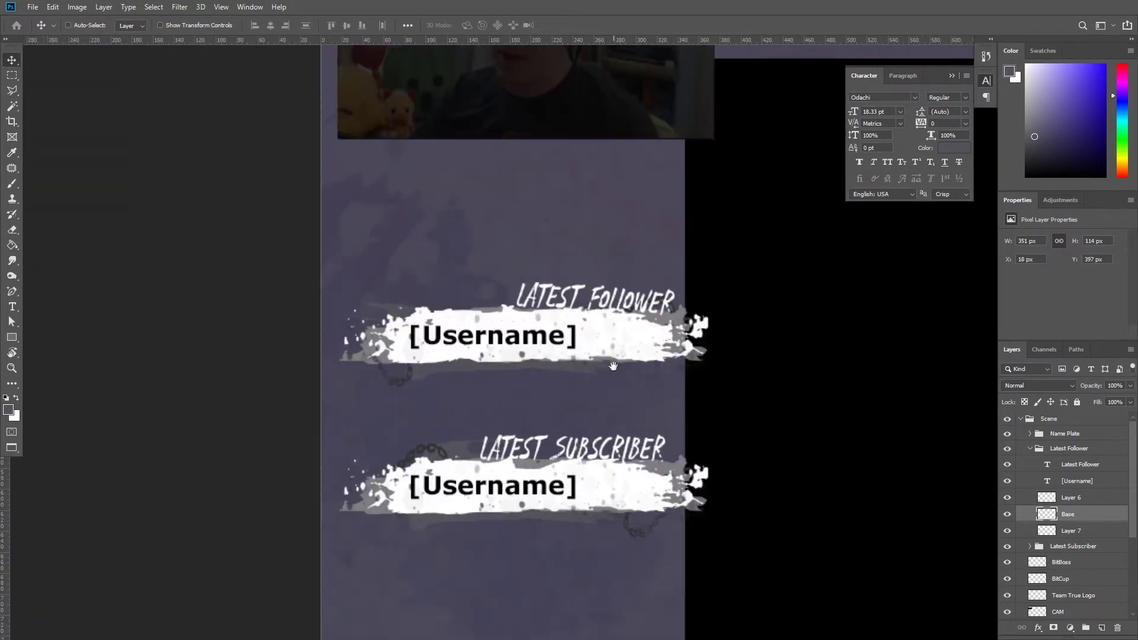
scroll(613, 366, "up", 2)
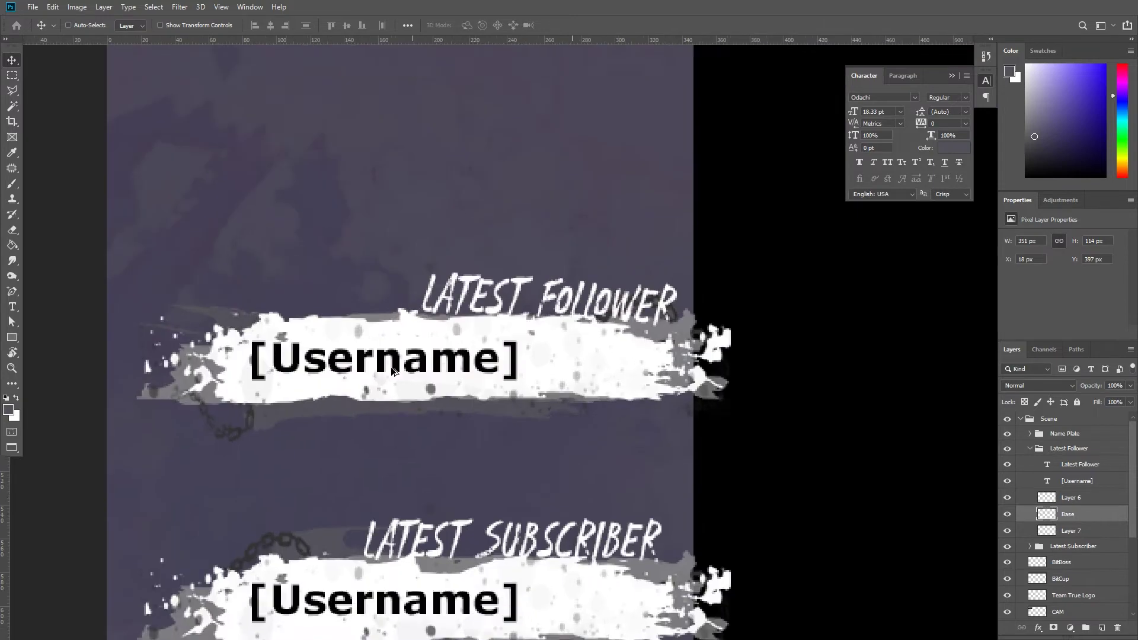
scroll(365, 323, "up", 3)
scroll(362, 324, "up", 2)
key("m")
left_click_drag(333, 303, 391, 386)
key("ctrl+j")
Step: Mark out the grey spot on the banner and fill it with white
scroll(468, 384, "down", 2)
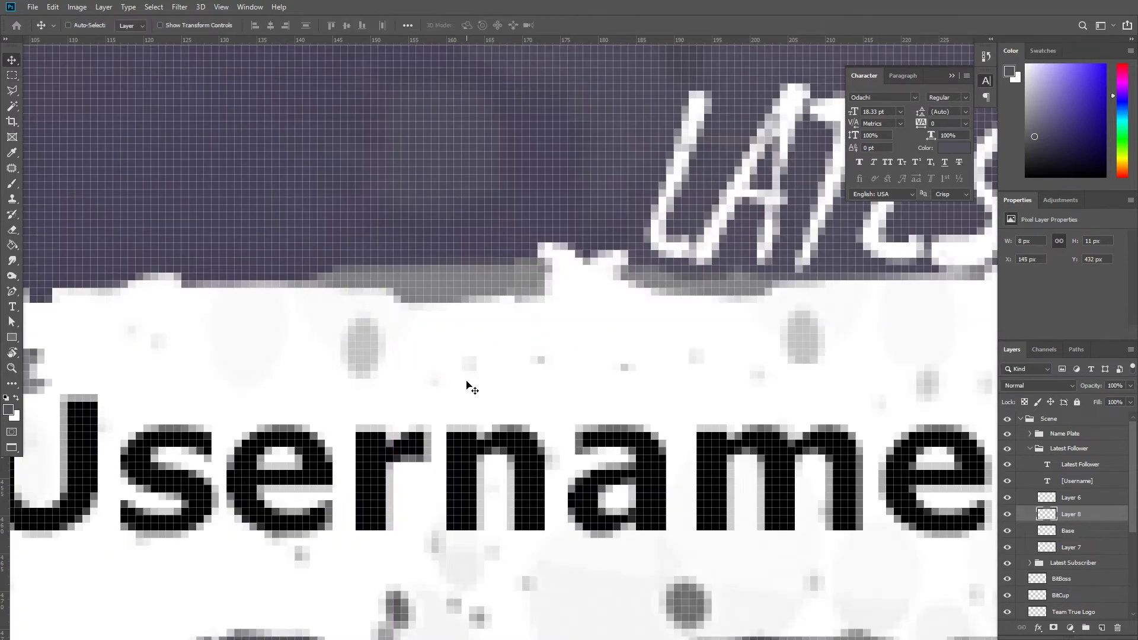
scroll(356, 478, "up", 2)
left_click_drag(434, 224, 501, 313)
key("alt+Delete")
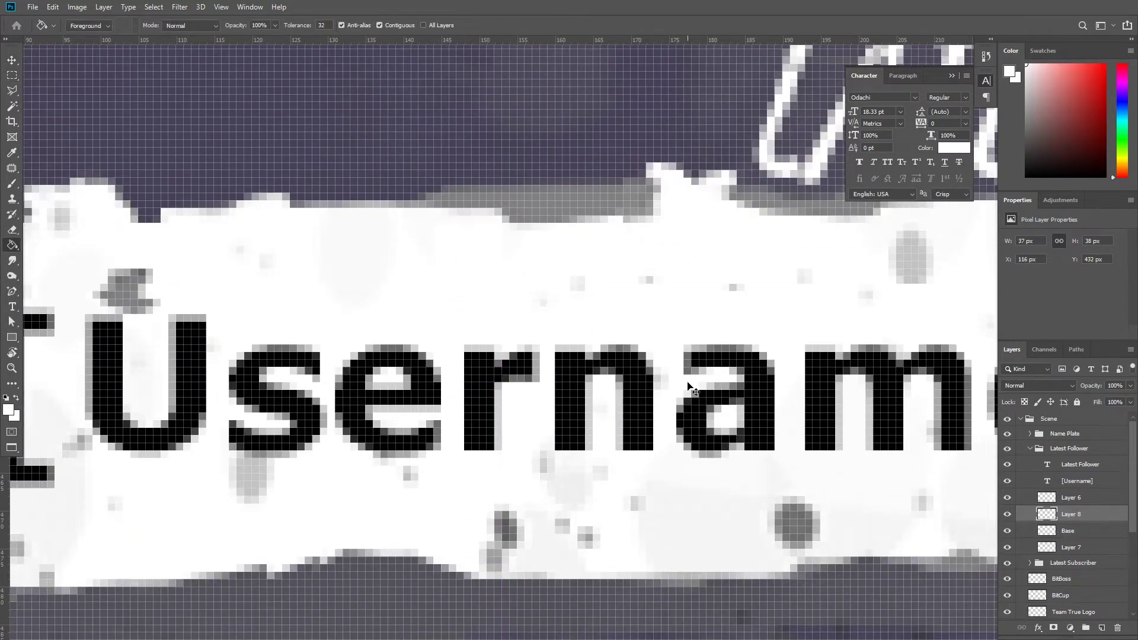
key("ctrl+0")
key("v")
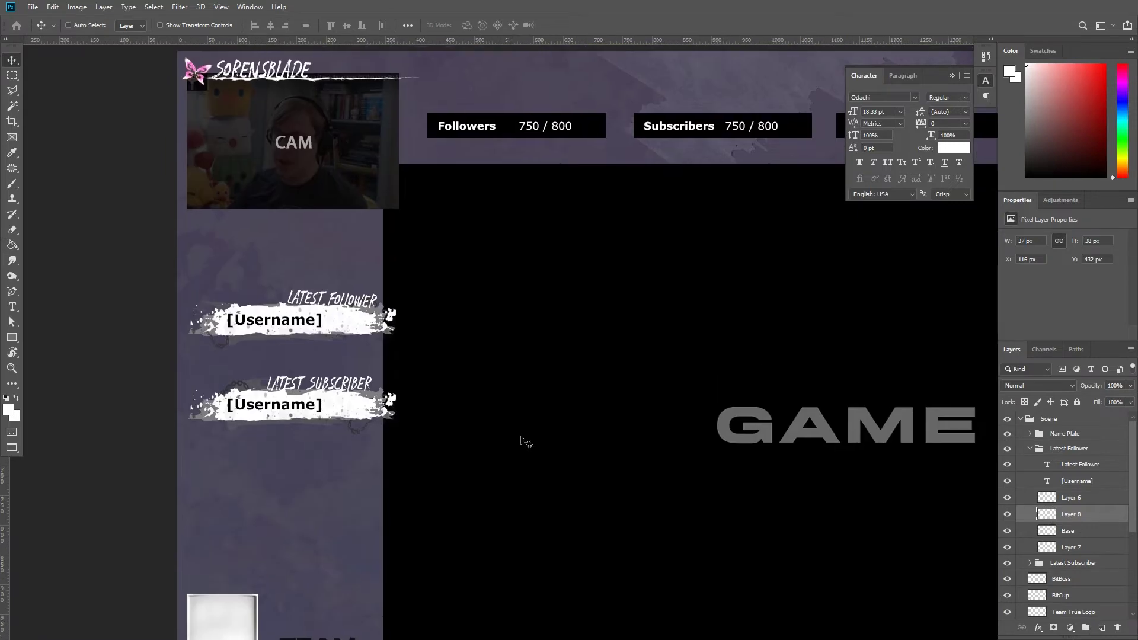
Step: Copy the splatter fragment at the banner's end to its own layer and move it up-right
scroll(394, 320, "up", 2)
scroll(391, 320, "up", 1)
scroll(385, 323, "up", 3)
scroll(368, 328, "up", 1)
key("m")
left_click_drag(473, 268, 308, 395)
left_click(1067, 531)
key("ctrl+shift+j")
key("v")
mouse_move(305, 510)
left_mouse_down()
mouse_move(670, 345)
mouse_move(649, 443)
left_mouse_up()
Step: Cut a splatter piece to a new layer, place it beside the WER lettering, and merge into Base
scroll(652, 332, "down", 3)
scroll(670, 322, "up", 3)
key("m")
left_click_drag(541, 234, 638, 328)
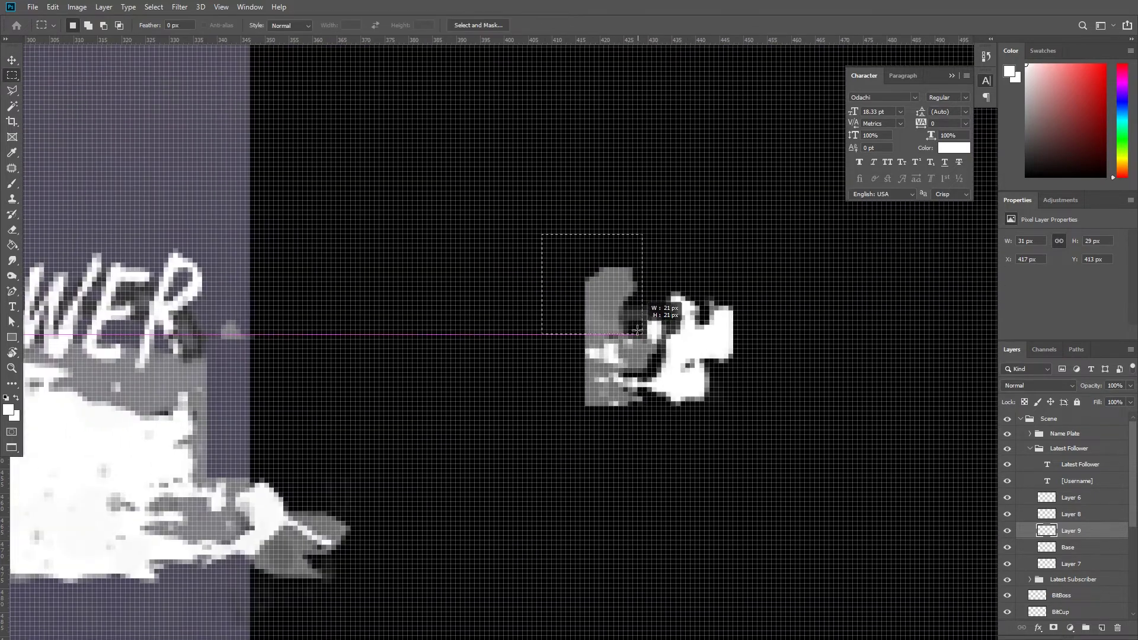
key("v")
key("ctrl+shift+j")
mouse_move(712, 372)
left_mouse_down()
mouse_move(352, 459)
mouse_move(355, 469)
left_mouse_up()
scroll(300, 376, "left", 2)
scroll(300, 376, "up", 3)
key("ctrl+e")
Step: Rotate the Layer 9 splatter fragment and flip it horizontally
key("e")
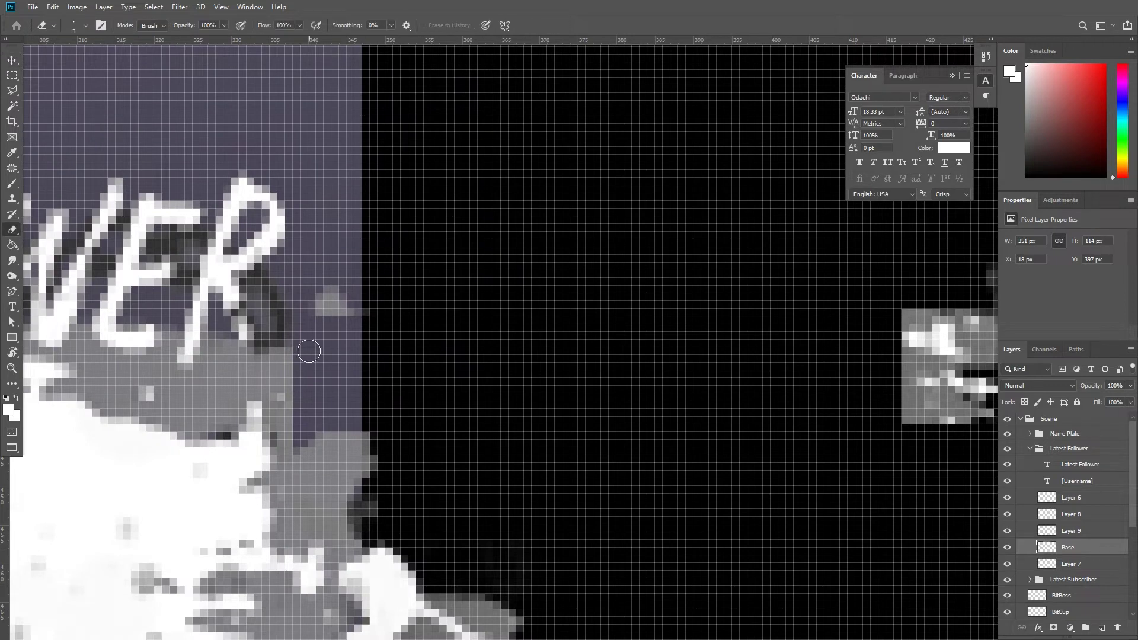
key("v")
scroll(322, 345, "down", 5)
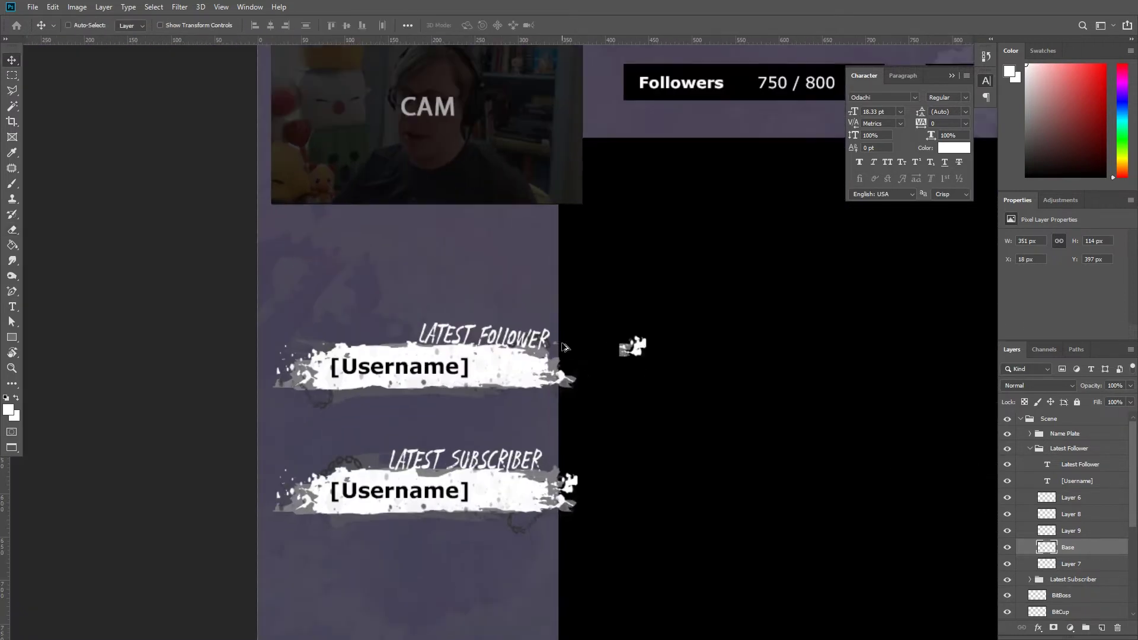
scroll(533, 355, "up", 1)
left_click(662, 379, "ctrl")
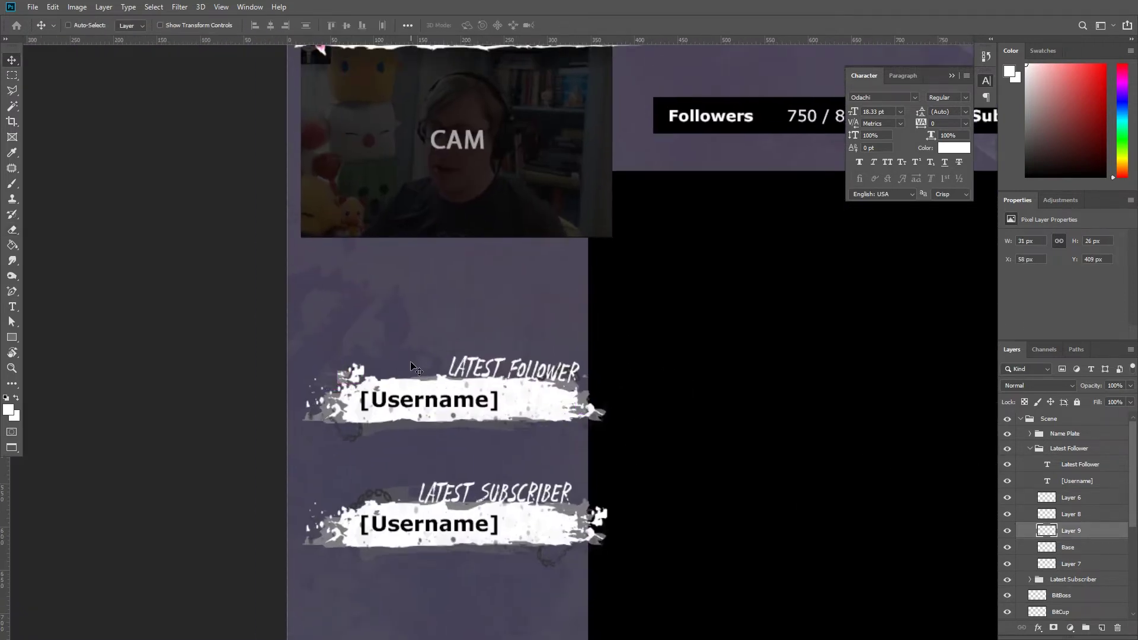
key("ctrl+t")
left_click_drag(627, 430, 587, 450)
right_click(545, 432)
left_click(578, 591)
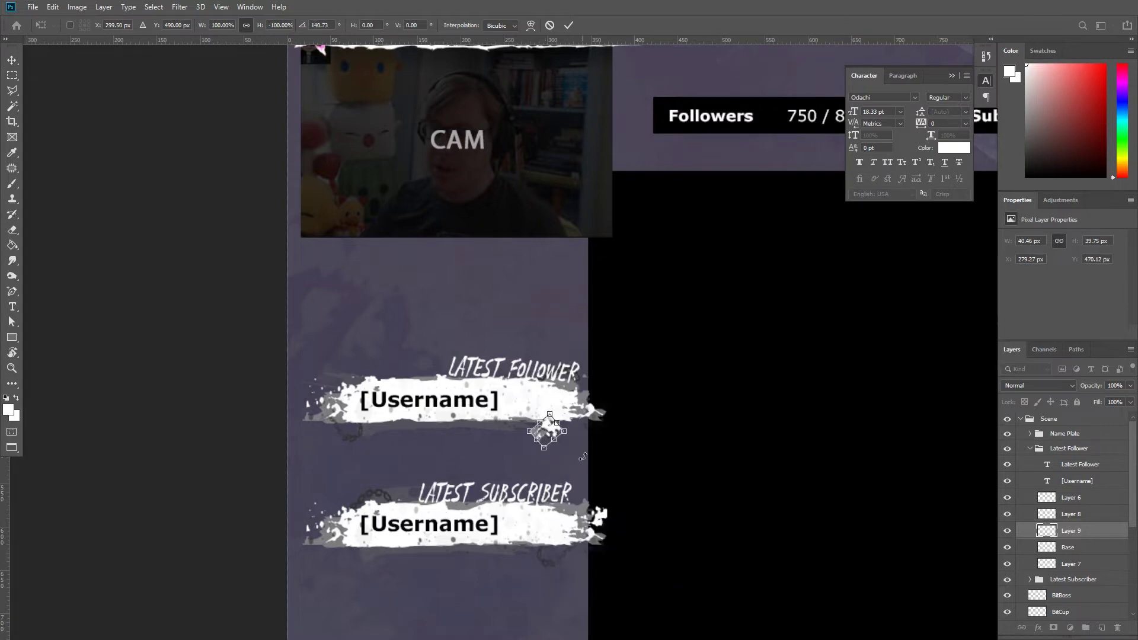
key("Return")
Step: Reposition the splatter pieces below the banner's right end and left of LATEST FOLLOWER
scroll(589, 458, "down", 1)
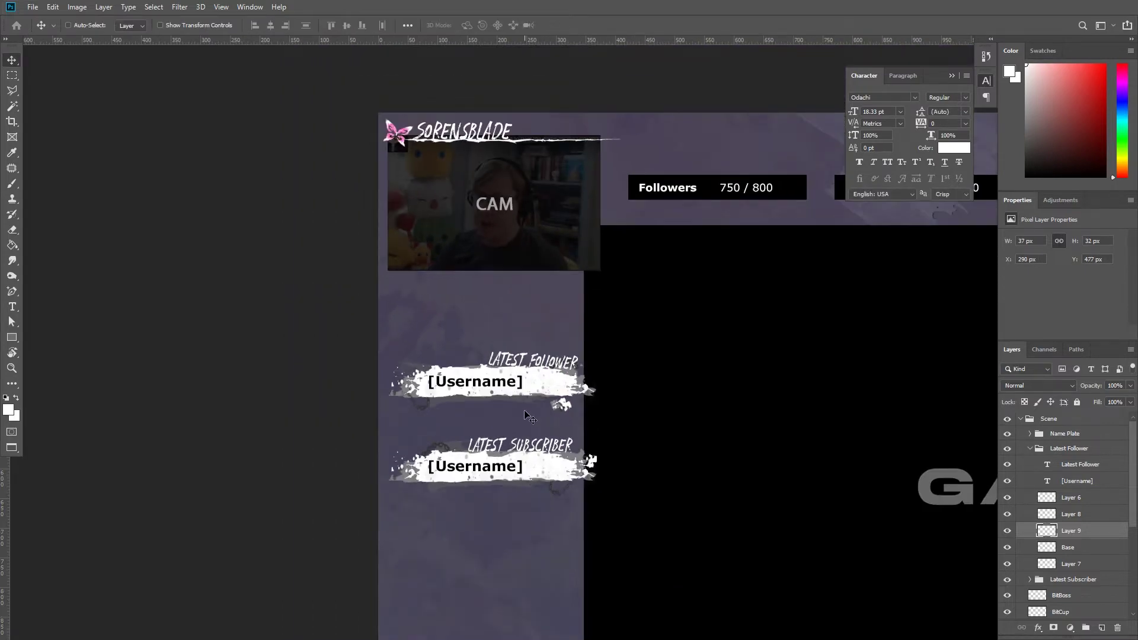
left_click_drag(524, 410, 468, 371)
scroll(421, 372, "up", 3)
left_click_drag(534, 430, 557, 352)
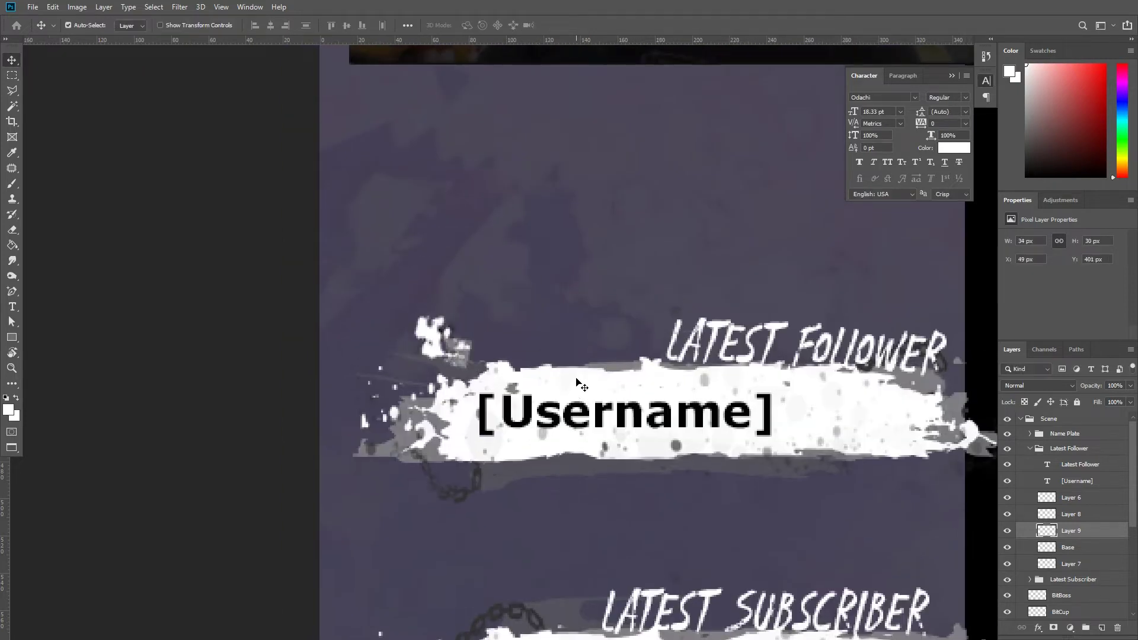
scroll(557, 351, "down", 3)
left_click_drag(557, 352, 536, 349)
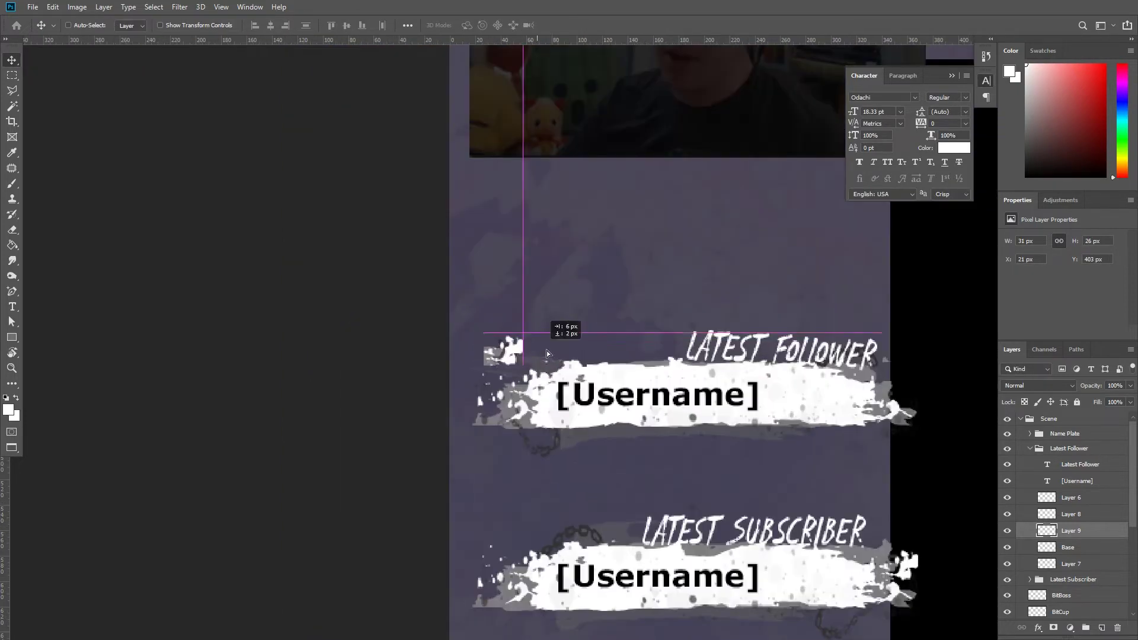
scroll(536, 348, "up", 3)
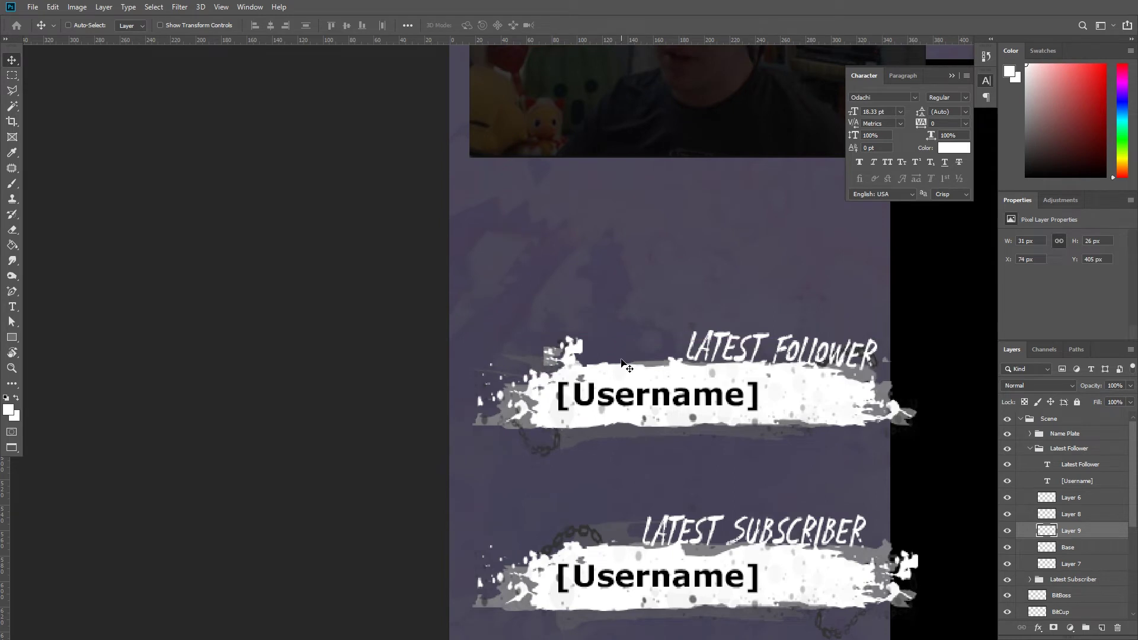
scroll(621, 363, "down", 3)
left_click_drag(591, 465, 716, 400)
Step: Merge Layer 8 into Base, undo to restore Layer 6, then merge Base into Layer 7
key("ctrl+e")
left_click(1009, 498)
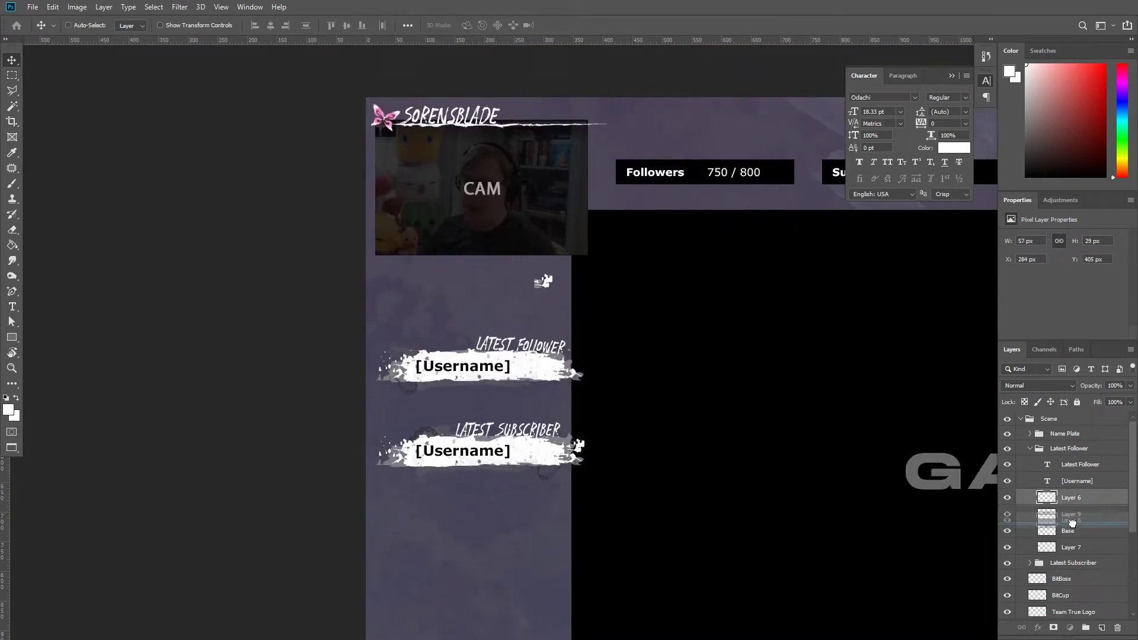
key("ctrl+z")
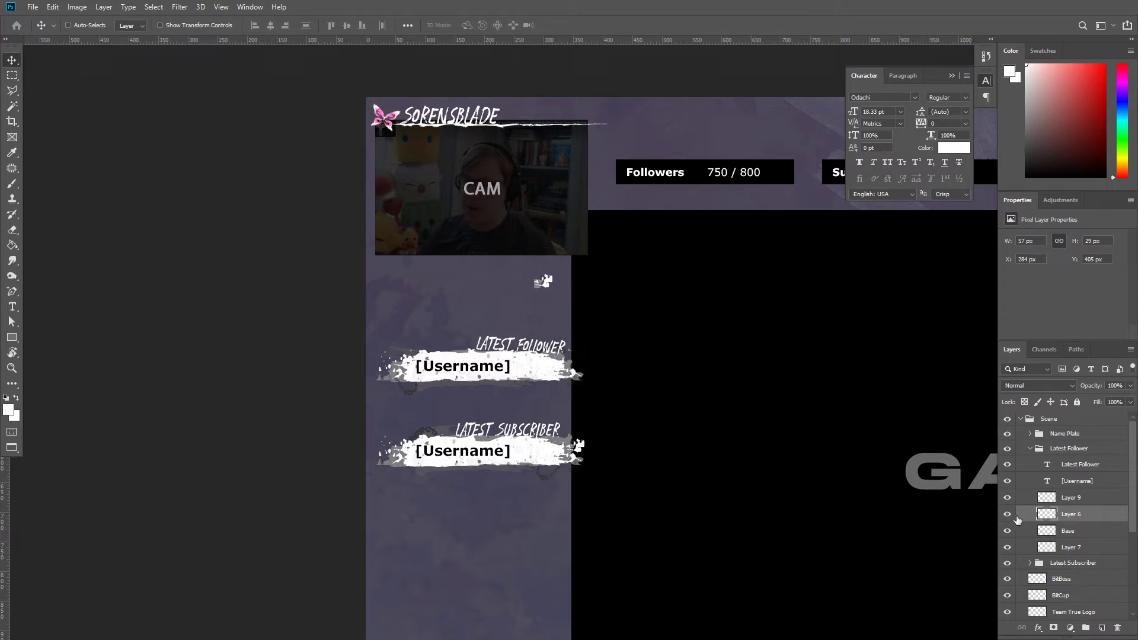
left_click(1061, 532)
key("ctrl+e")
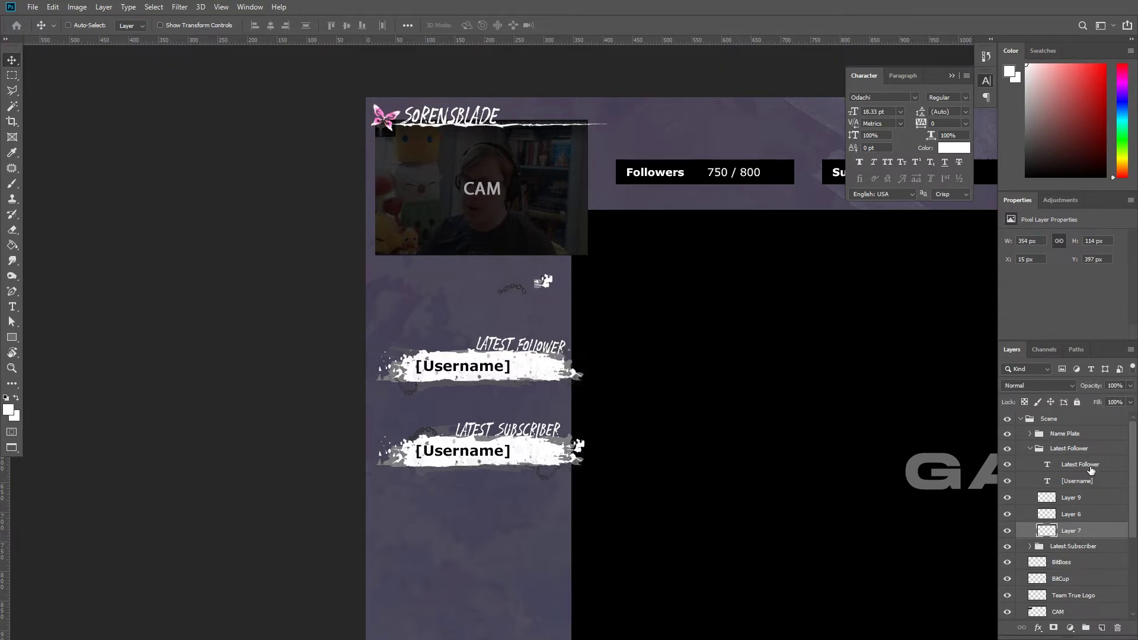
Step: Move the LATEST FOLLOWER heading left, nudge the Layer 6 piece lower, and lower Layer 7's stacking
left_click(1090, 471)
left_click_drag(594, 367, 508, 367)
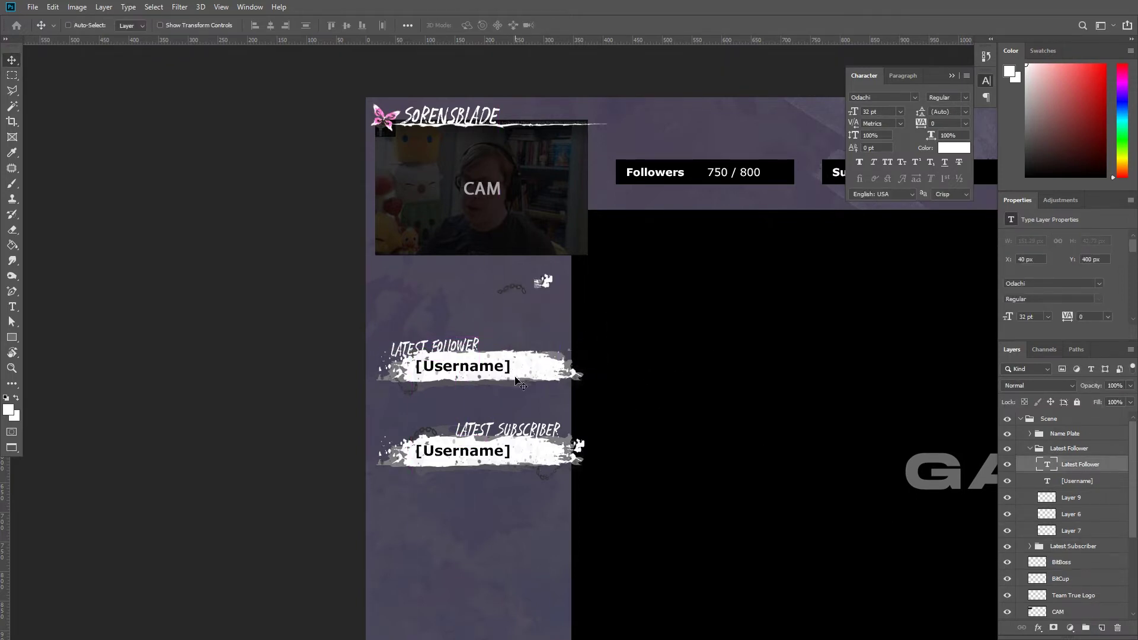
left_click(1060, 514)
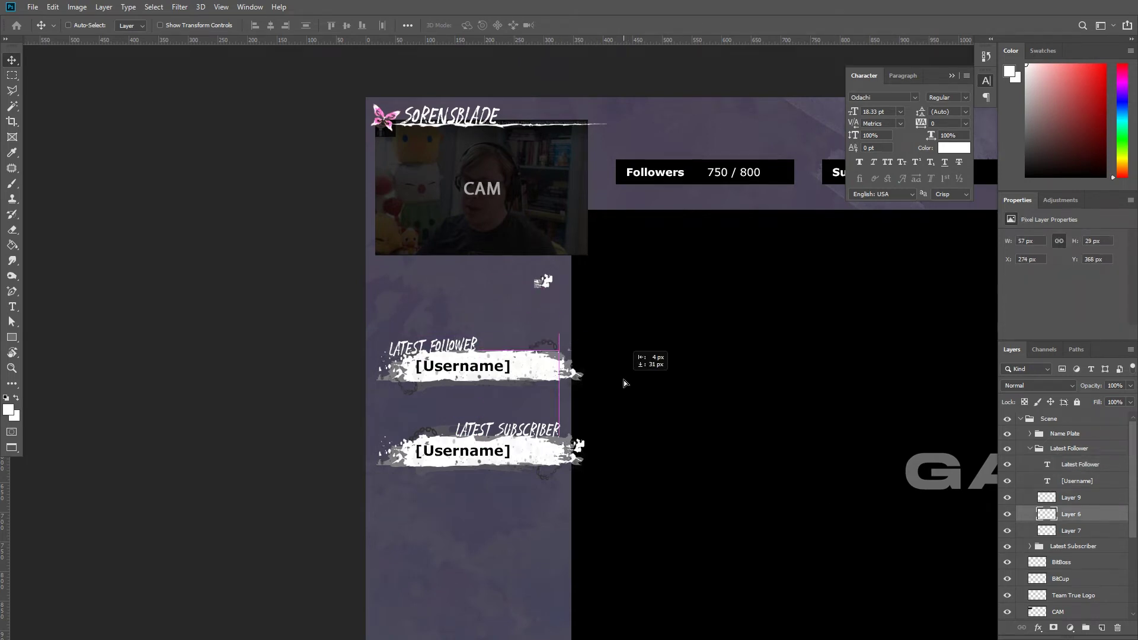
scroll(574, 342, "up", 2)
left_click_drag(552, 353, 550, 355)
left_click_drag(1067, 530, 1075, 520)
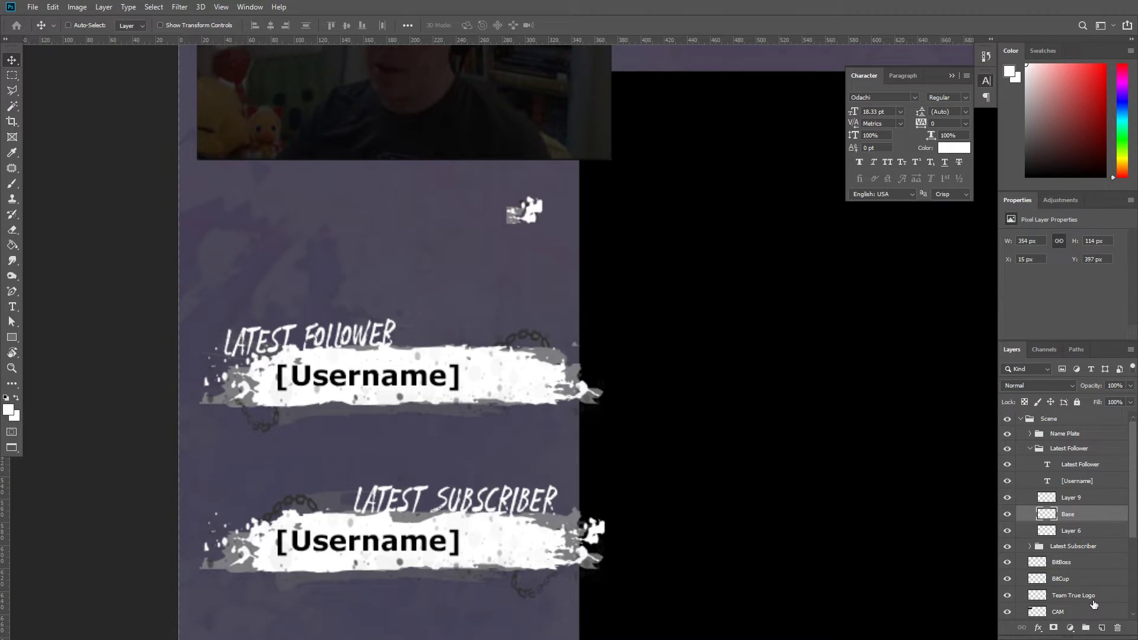
Step: Position the small white splatter under the follower banner and place Layer 9 below Layer 6
left_click(1073, 501)
left_click(1077, 531)
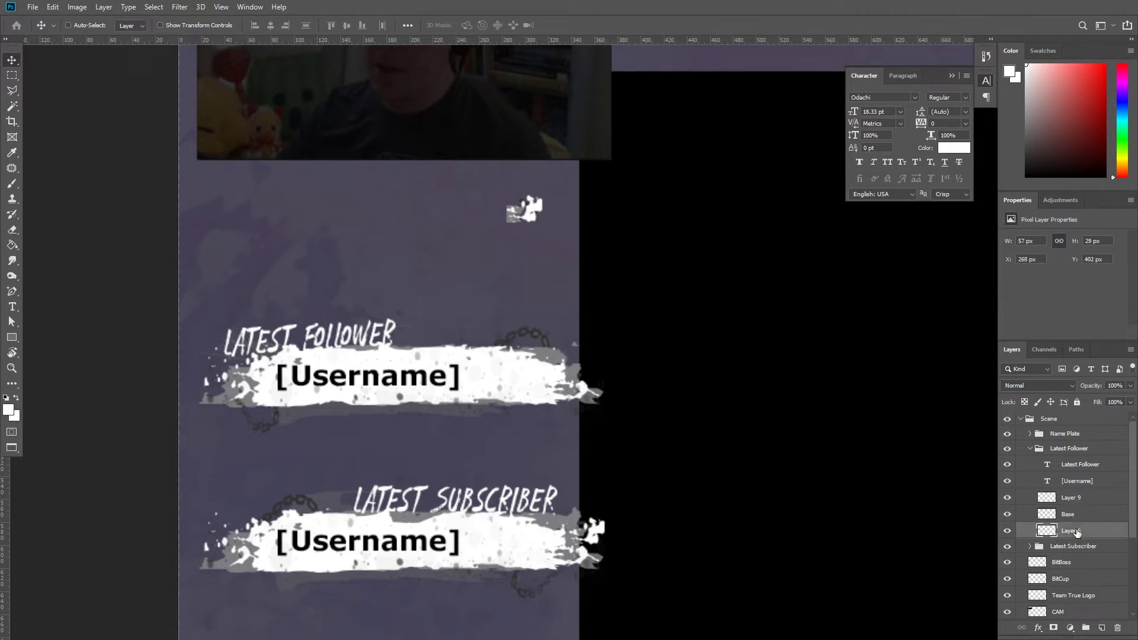
key("ctrl+minus")
left_click(1080, 502)
left_click_drag(585, 285, 604, 350)
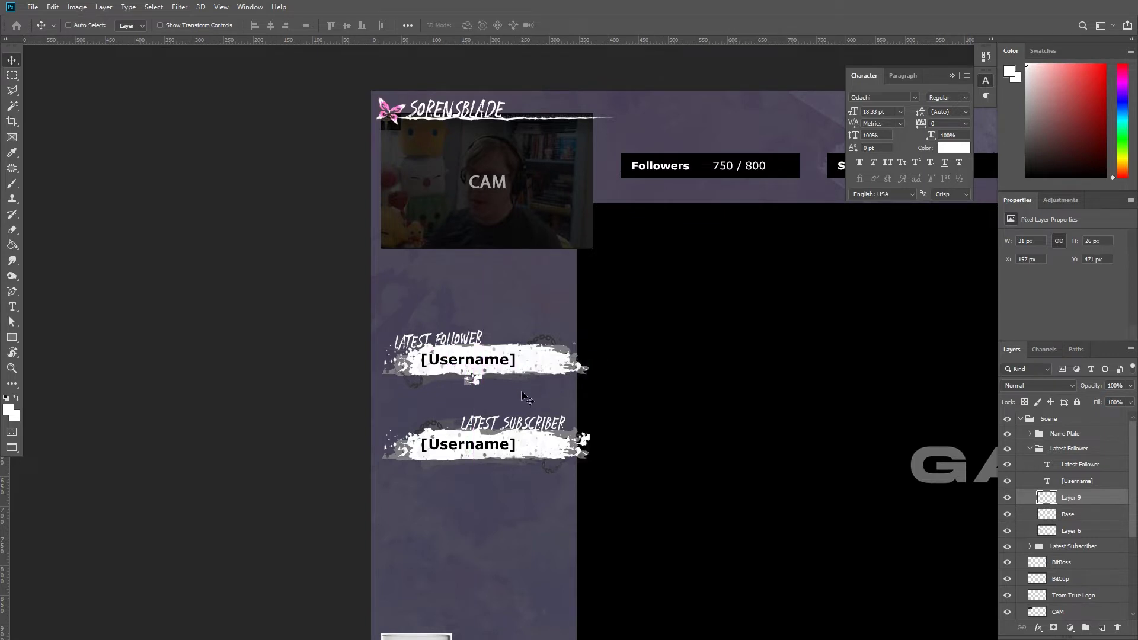
left_click_drag(525, 397, 556, 396)
left_click_drag(1071, 497, 1067, 538)
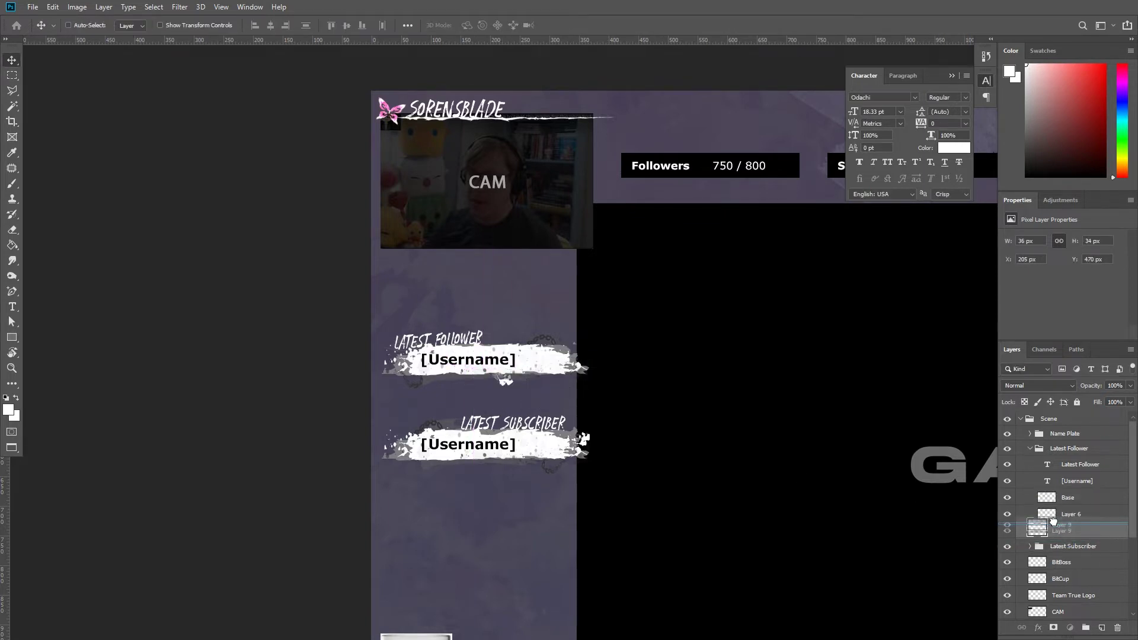
key("ctrl+plus")
left_click_drag(563, 433, 410, 431)
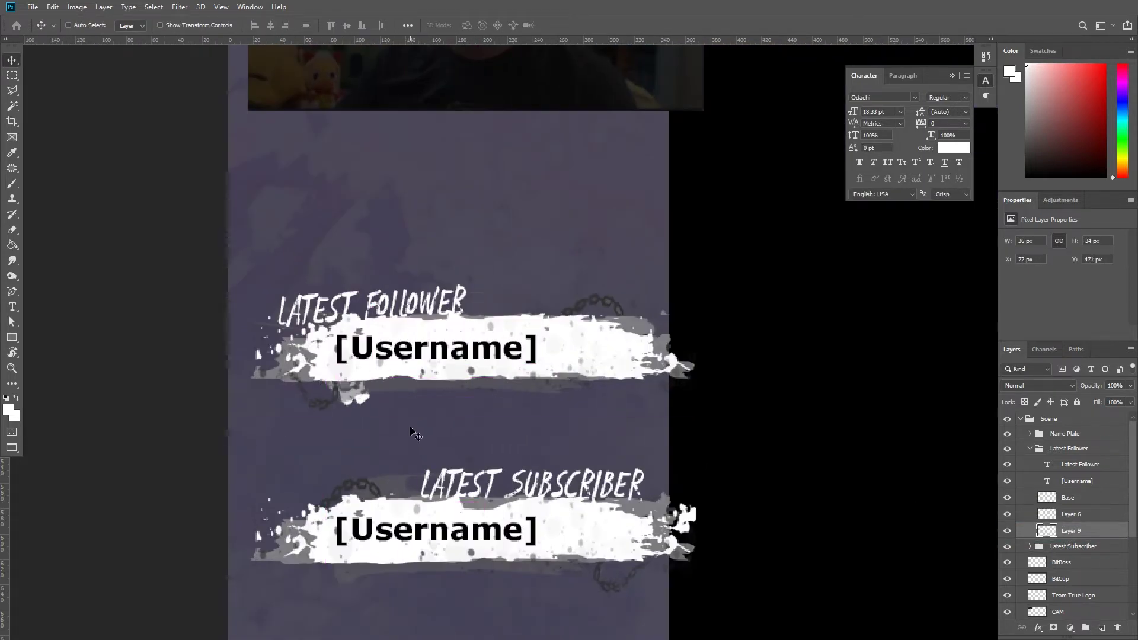
Step: Hide Layer 9, collapse the Latest Follower group, and move both username plates higher
left_click(1008, 531)
scroll(594, 386, "down", 5)
scroll(652, 380, "down", 1)
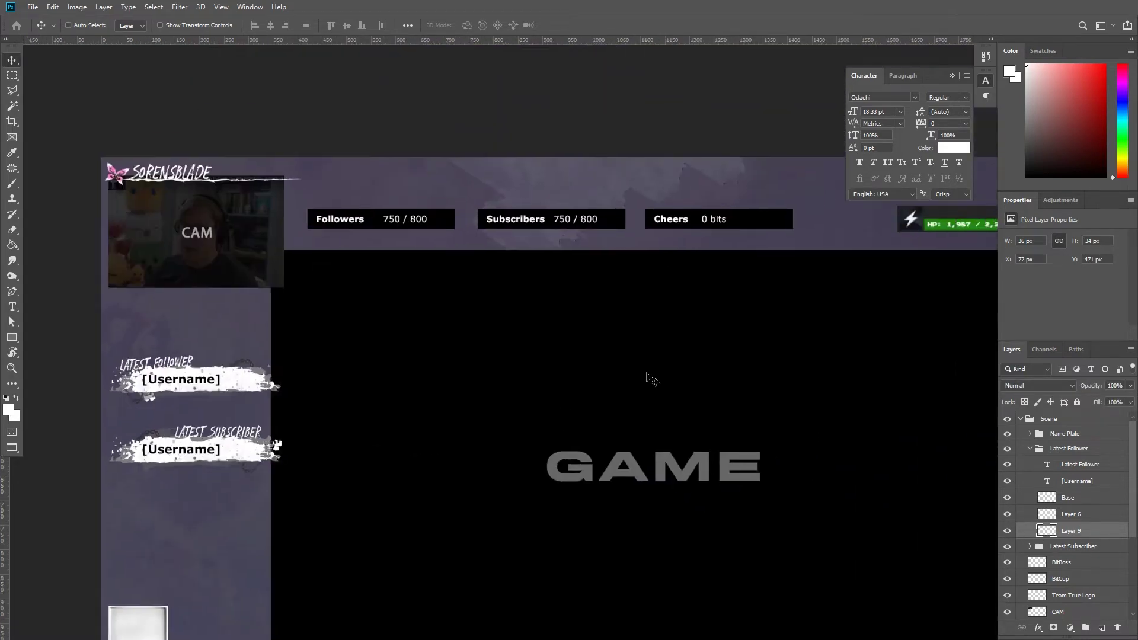
left_click_drag(304, 370, 319, 361)
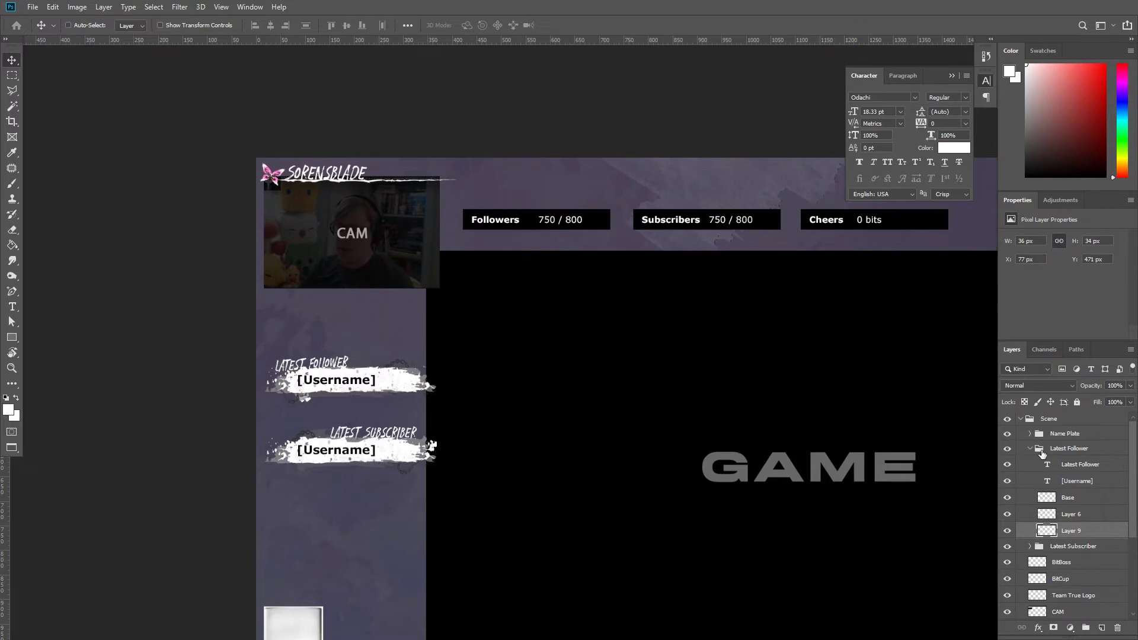
left_click_drag(552, 481, 665, 427)
scroll(665, 426, "down", 3)
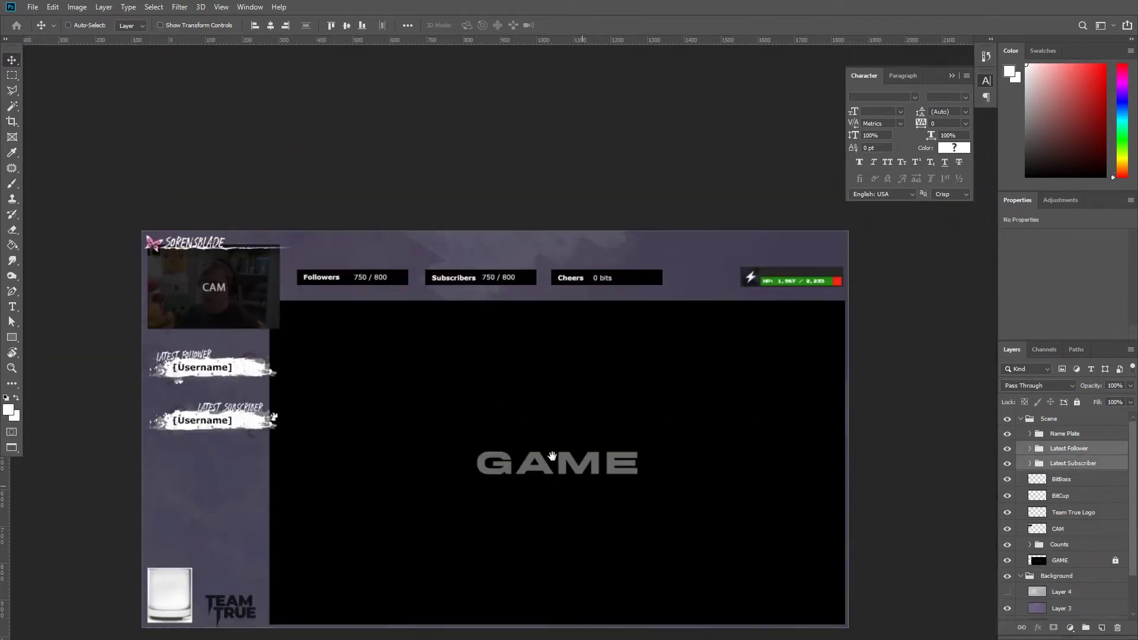
scroll(655, 437, "up", 4)
Step: Scale the cup graphic down in the lower-left corner
left_click(363, 575, "ctrl")
key("ctrl+t")
left_click_drag(398, 532, 358, 584)
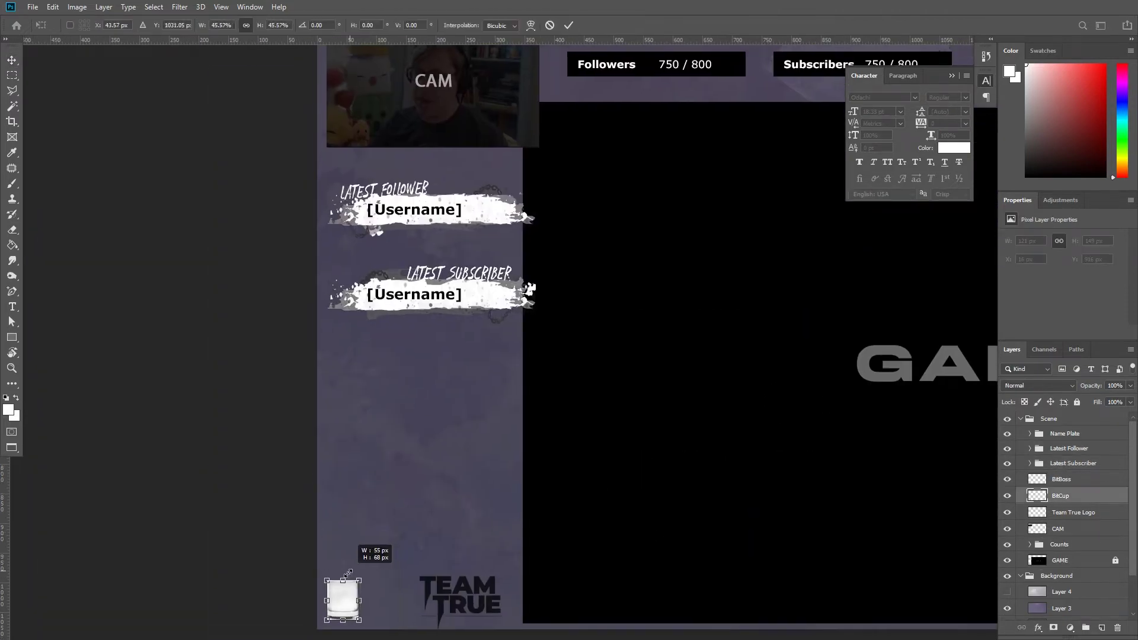
key("Return")
scroll(571, 513, "down", 1)
left_click_drag(603, 428, 493, 458)
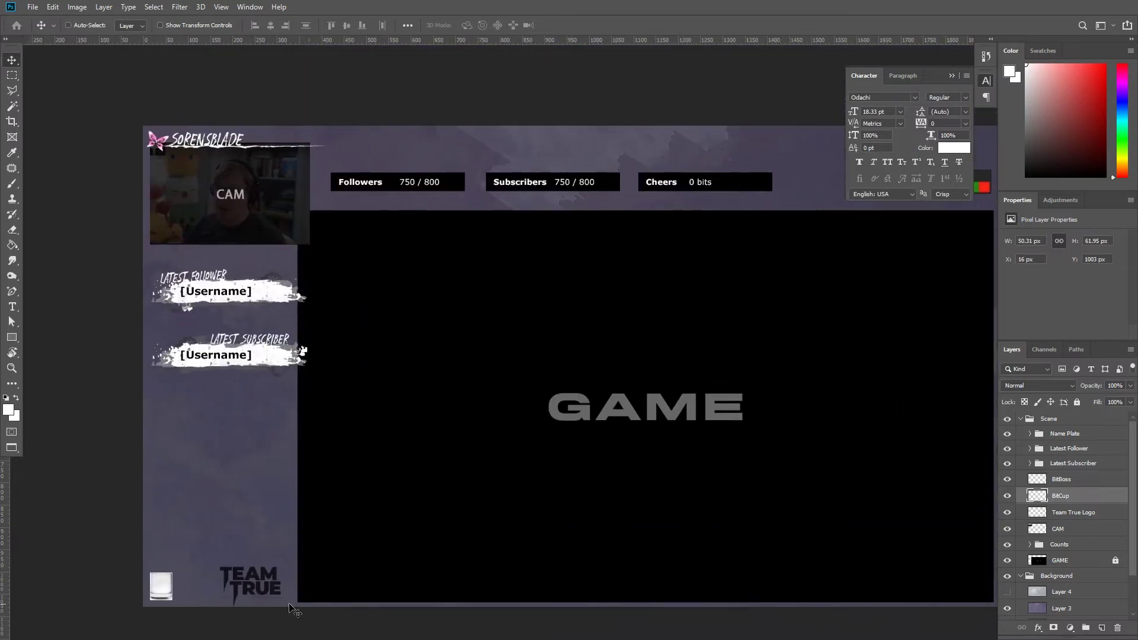
key("ctrl+t")
left_click_drag(172, 572, 178, 568)
key("Return")
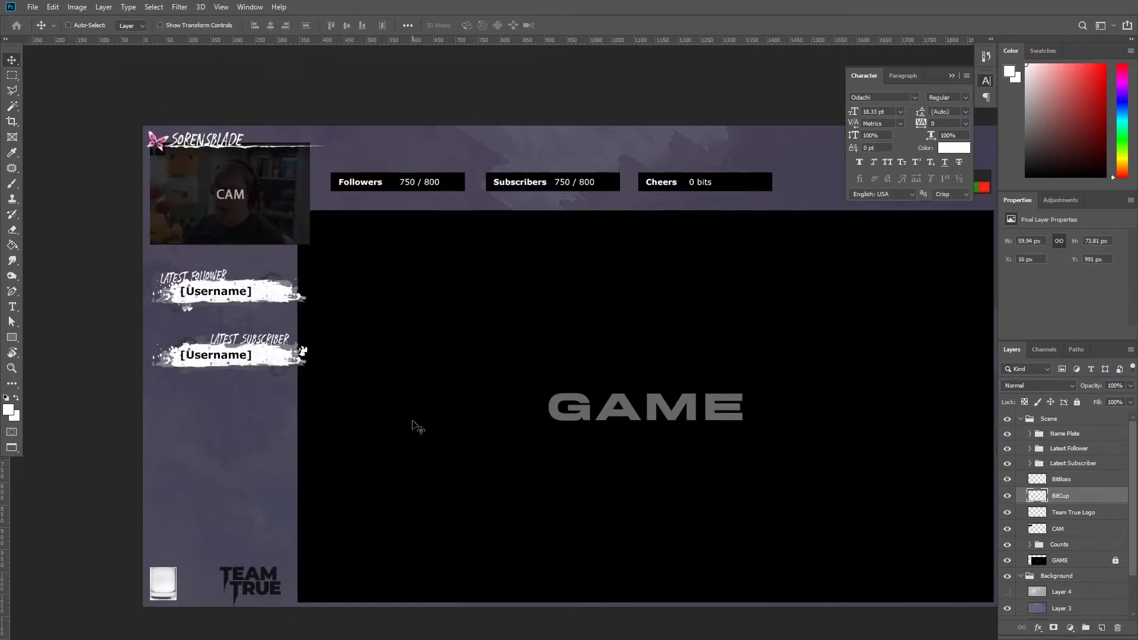
Step: Nudge the LATEST SUBSCRIBER heading and the fragment under the follower name into place
left_click_drag(376, 371, 447, 427)
key("ctrl+plus")
left_click(335, 403)
key("Right")
key("Right")
key("Right")
key("Up")
key("Up")
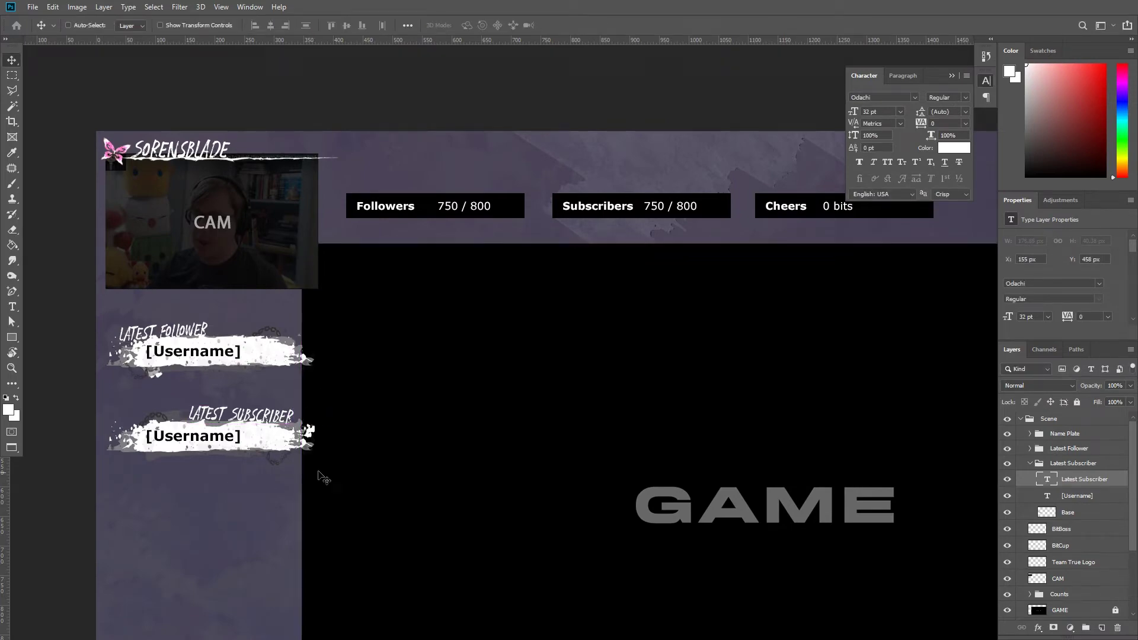
left_click_drag(262, 483, 380, 468)
mouse_move(490, 335)
left_mouse_down()
mouse_move(452, 368)
mouse_move(567, 356)
left_mouse_up()
left_click_drag(336, 392, 337, 391)
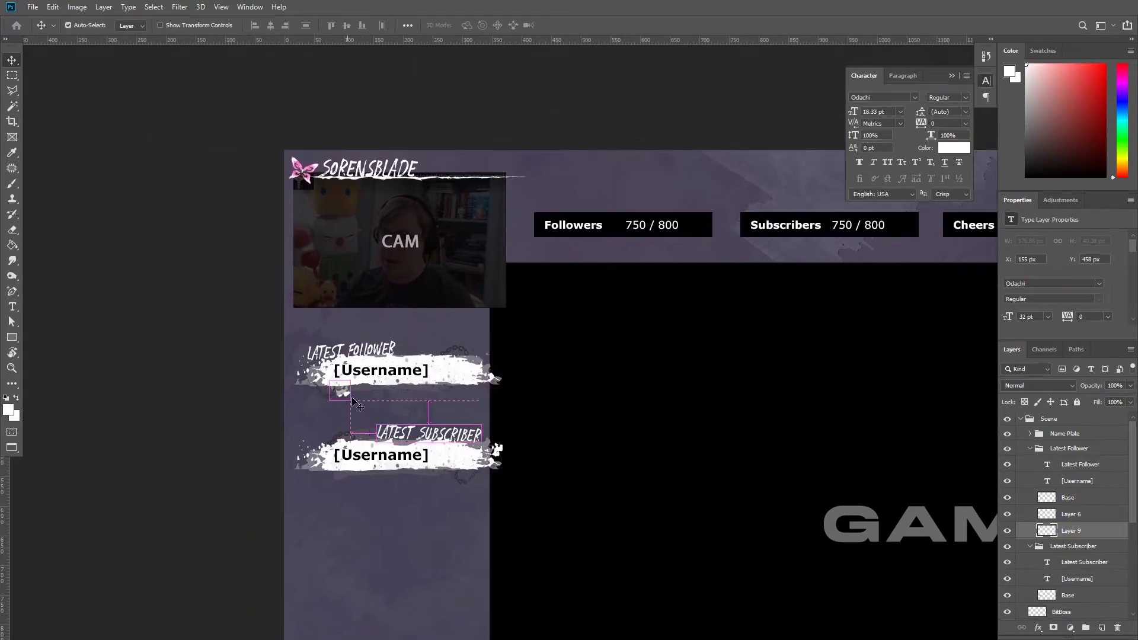
scroll(335, 387, "up", 10)
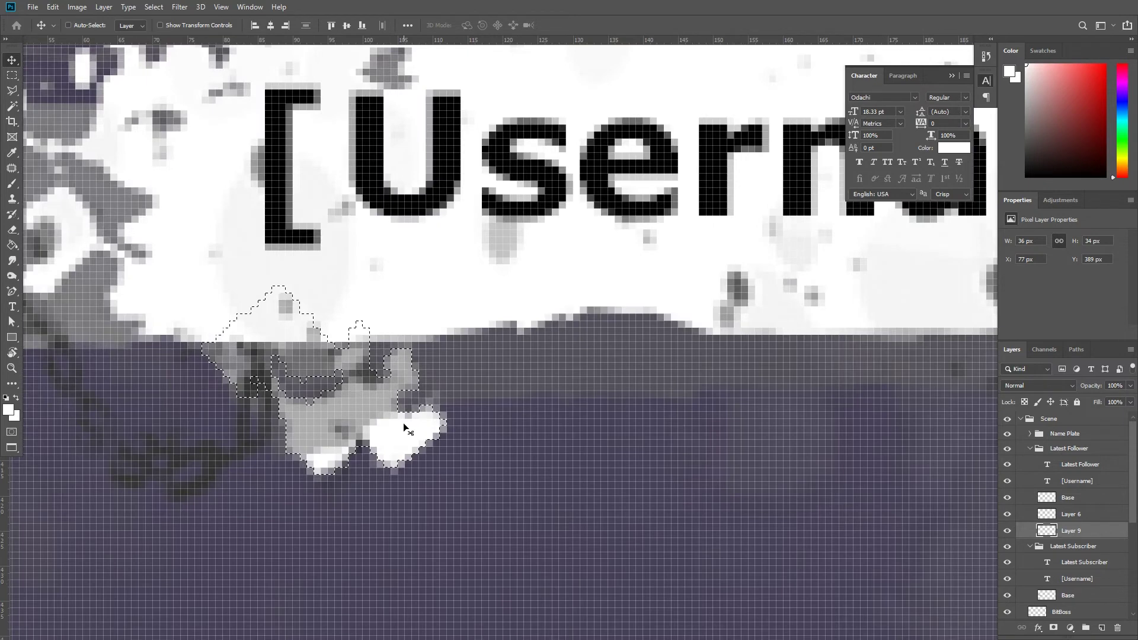
Step: Trim the top part of the fragment away and fit the whole overlay in view
key("m")
left_click_drag(177, 276, 456, 342)
key("alt+bracketright")
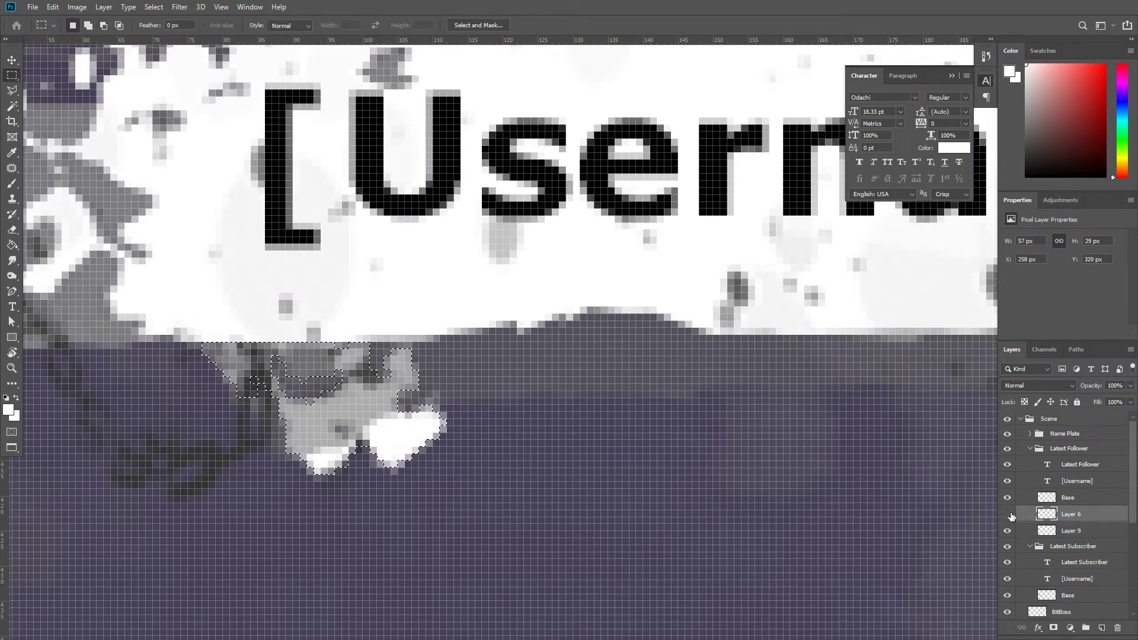
key("alt+bracketright")
key("v")
key("ctrl+0")
left_click_drag(813, 360, 785, 386)
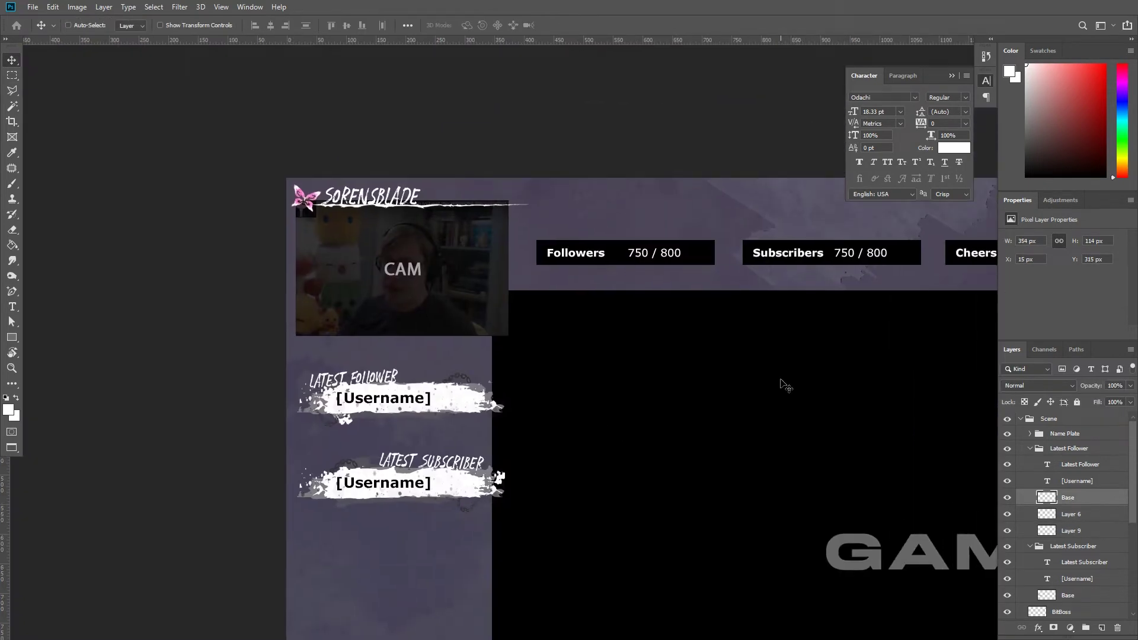
scroll(765, 397, "down", 2)
mouse_move(729, 409)
left_mouse_down()
mouse_move(673, 437)
mouse_move(698, 393)
left_mouse_up()
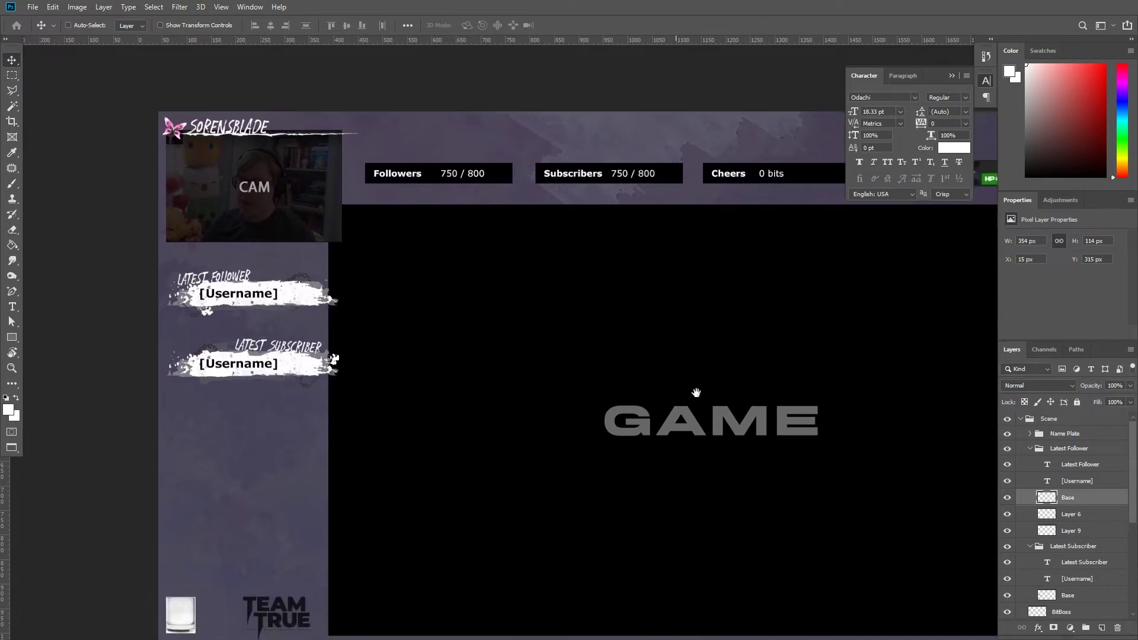
scroll(221, 403, "up", 3)
Step: Apply Faux Bold to LATEST FOLLOWER, the channel name, and LATEST SUBSCRIBER
key("alt+bracketright")
key("alt+bracketright")
key("t")
left_click(858, 164)
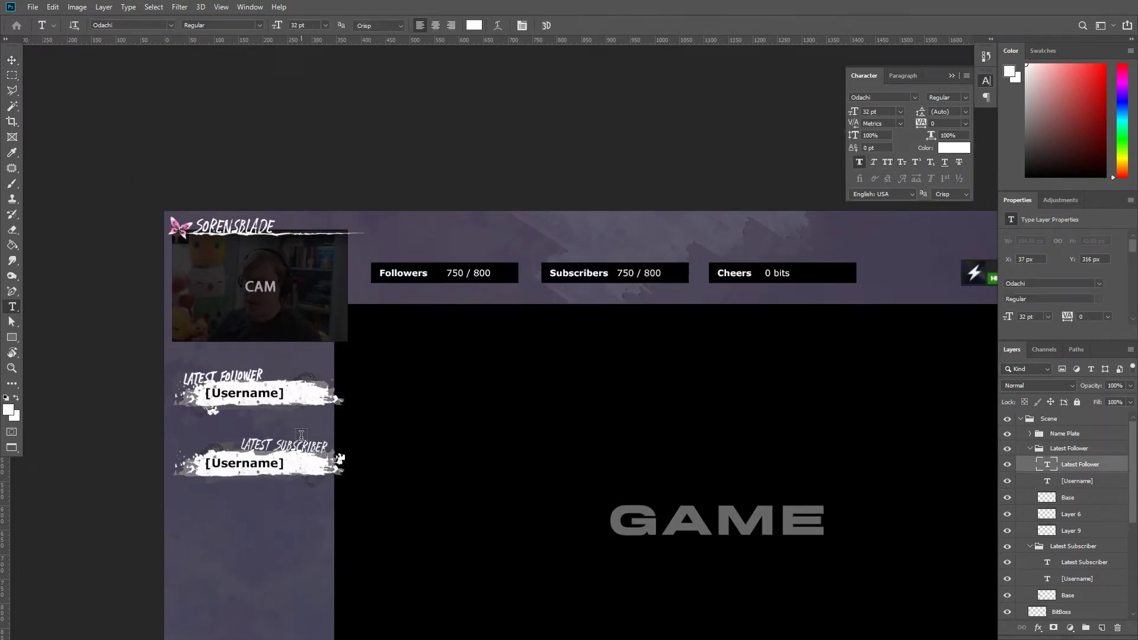
left_click(231, 227, "ctrl")
key("ctrl+shift+b")
left_click(301, 445, "ctrl")
key("ctrl+shift+b")
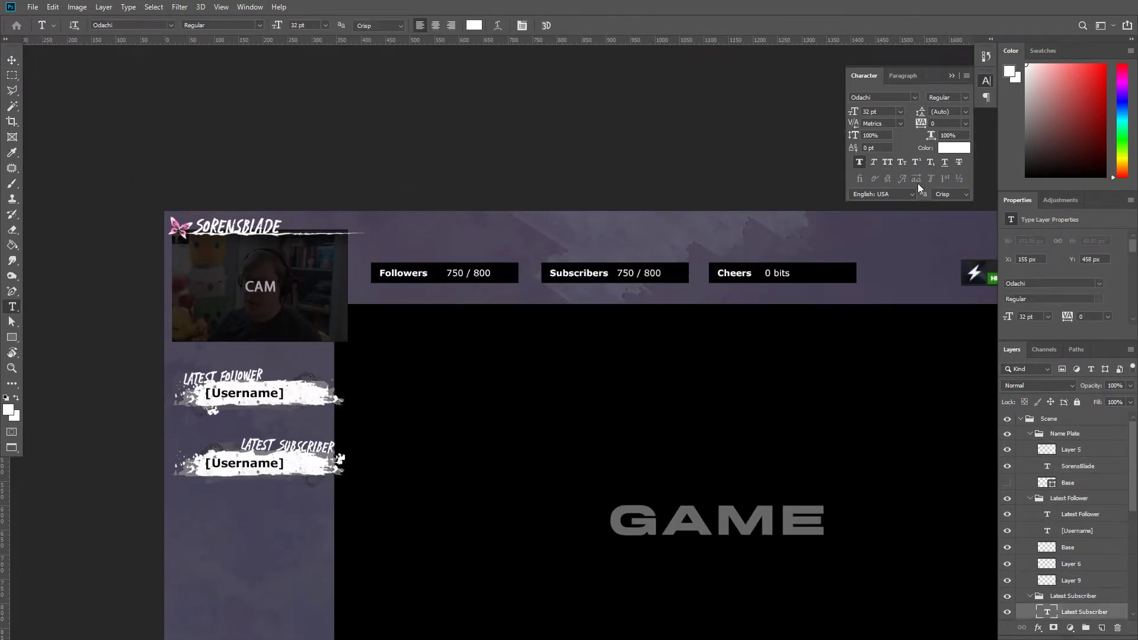
Step: Nudge LATEST SUBSCRIBER left, set heading tracking to 25, and preview the overlay full screen
key("v")
key("Left")
key("Left")
key("Left")
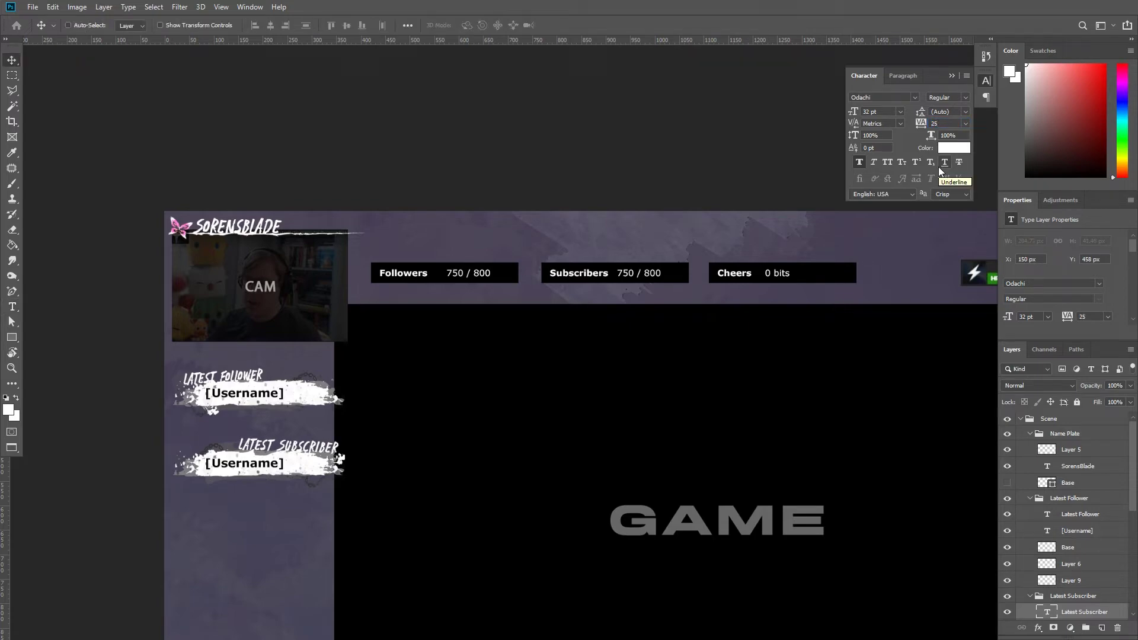
key("t")
left_click(224, 379)
key("ctrl+Return")
key("ctrl+minus")
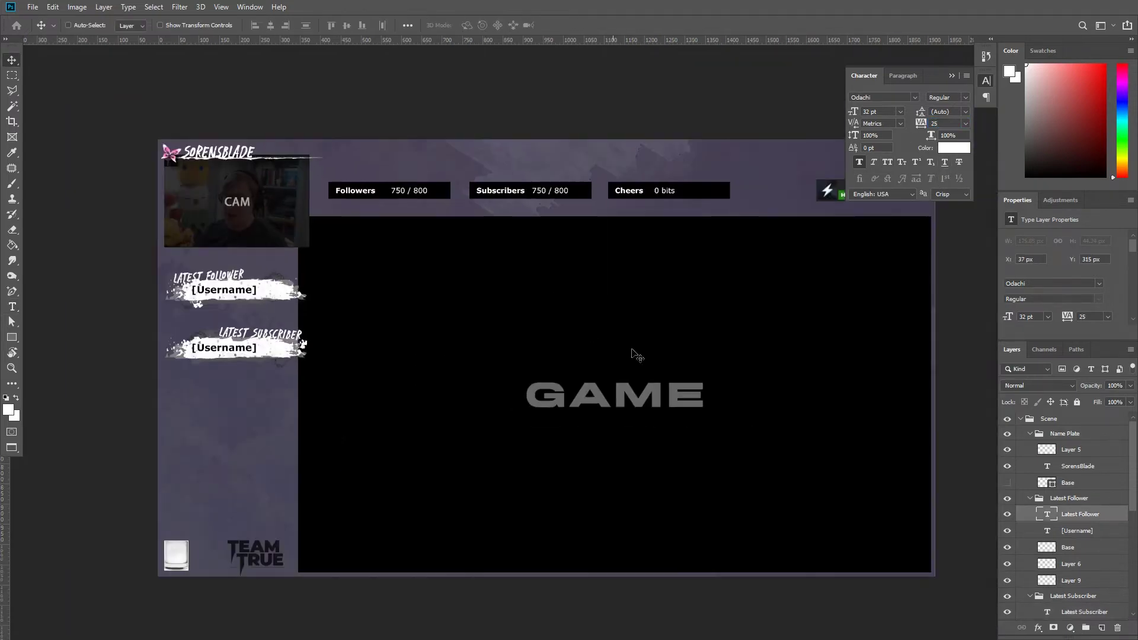
key("f")
key("f")
left_click_drag(841, 379, 842, 381)
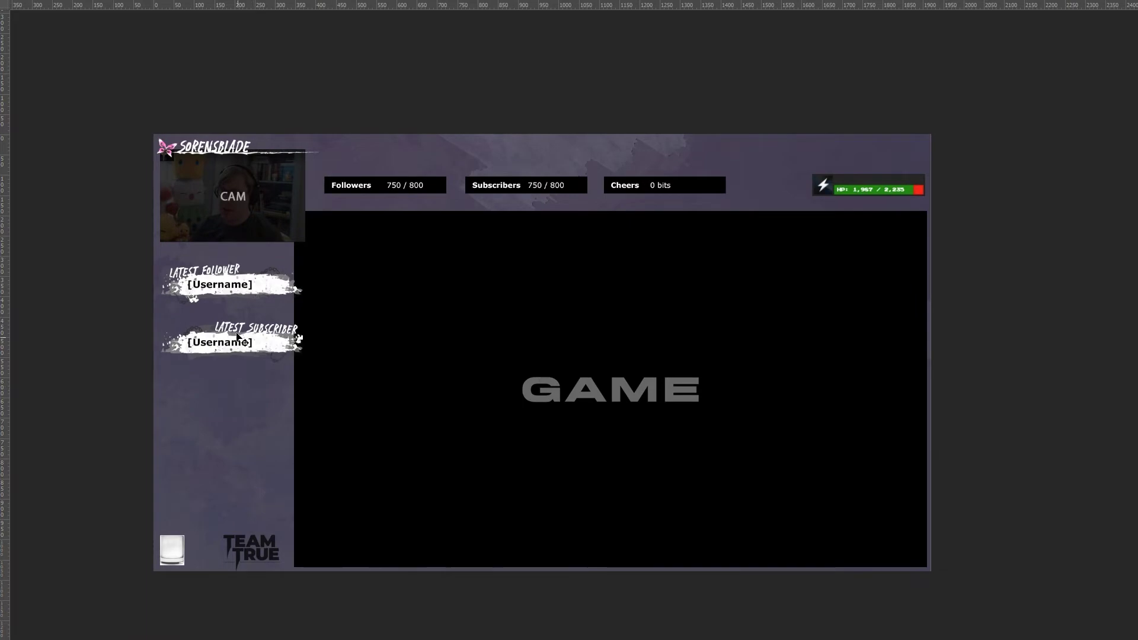
Step: Open btn.png and copy its black brush-stroke banner
key("f")
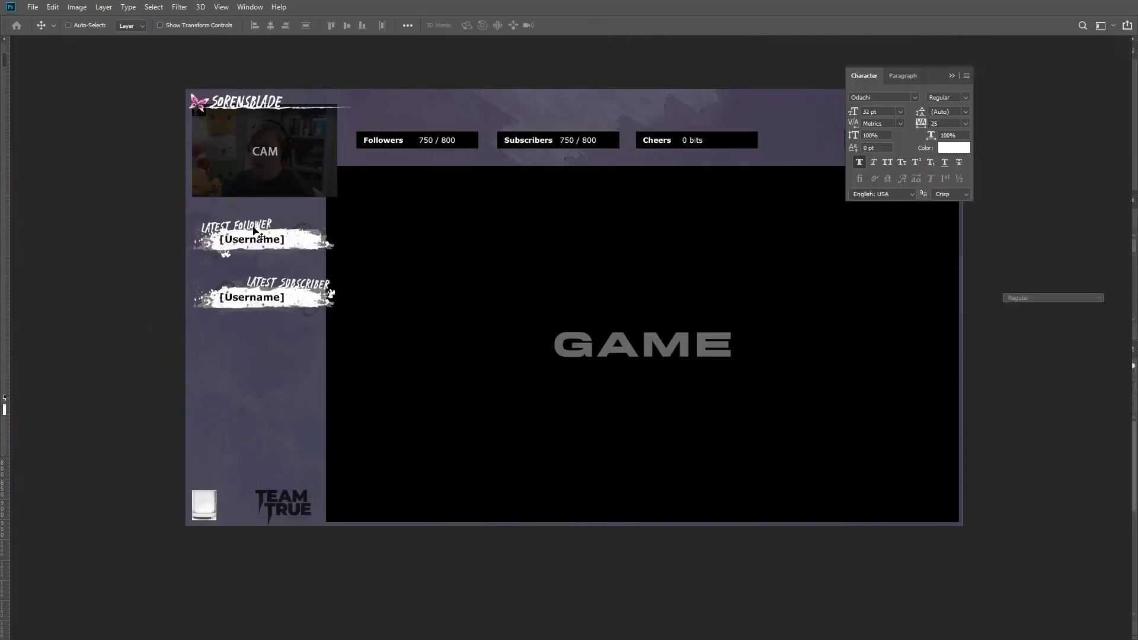
key("ctrl+o")
left_click(266, 207)
left_click(653, 133)
left_click(592, 462)
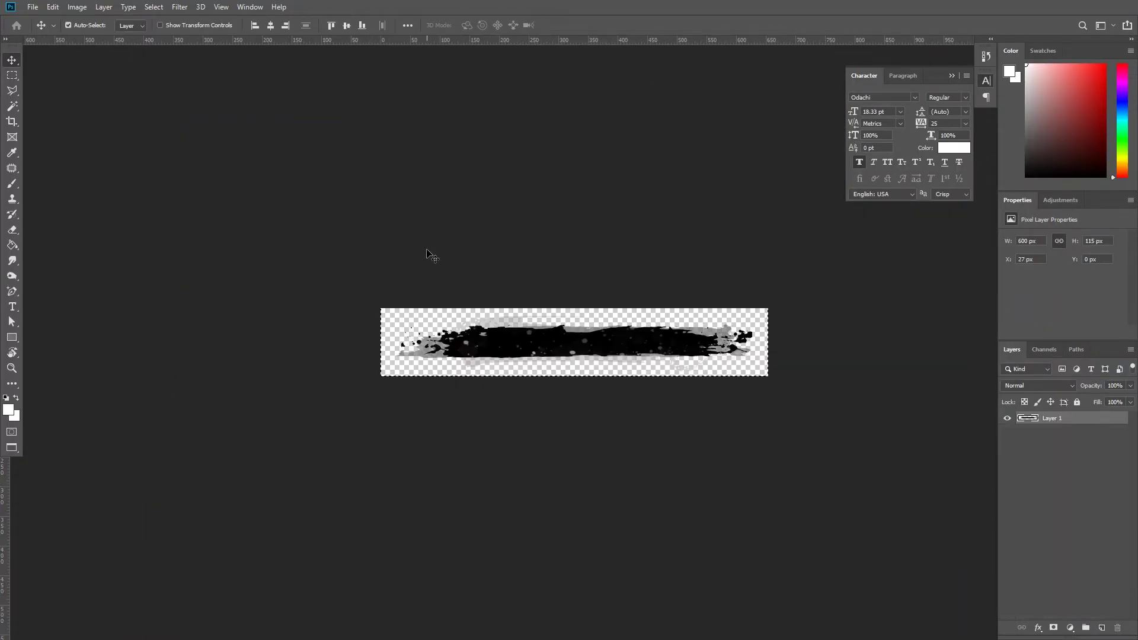
key("ctrl+w")
Step: Paste the banner into the overlay scene as Layer 10 above GAME
left_click(1036, 501)
left_click(1030, 434)
left_click(1030, 463)
left_click(1060, 479)
left_click(1060, 561)
key("ctrl+v")
mouse_move(564, 254)
left_mouse_down()
mouse_move(564, 224)
mouse_move(636, 313)
left_mouse_up()
Step: Hide the GAME layer and move the banner mid-canvas below the count bars
left_click(1007, 577)
scroll(637, 313, "up", 5)
mouse_move(636, 482)
left_mouse_down()
mouse_move(621, 245)
mouse_move(586, 338)
left_mouse_up()
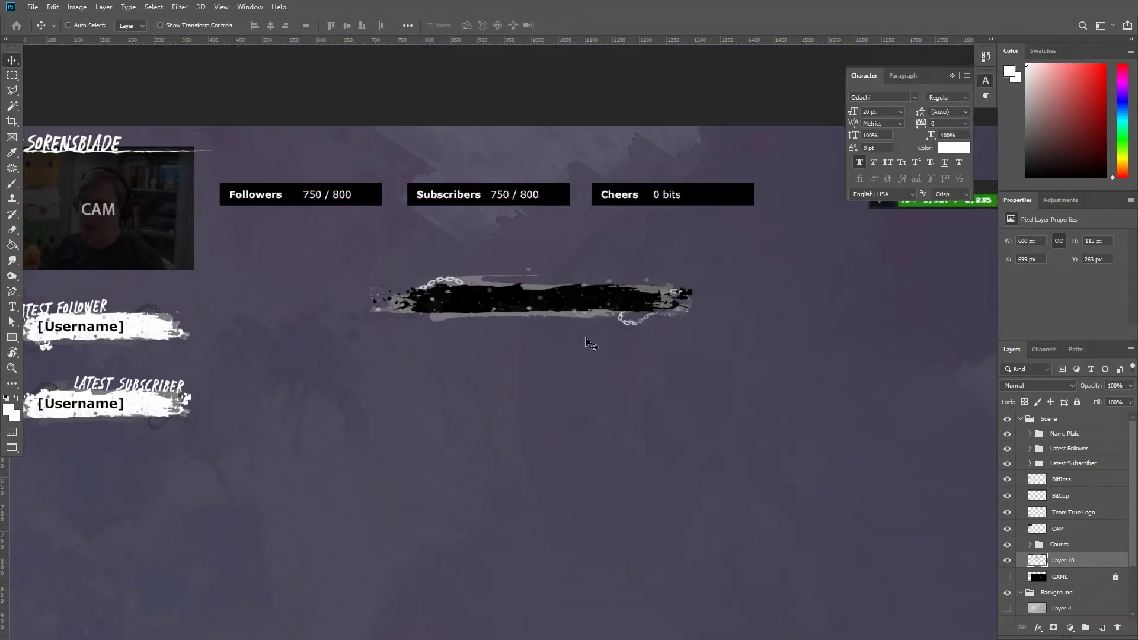
Step: Add a FOLLOWERS text label and position it on the black banner
key("t")
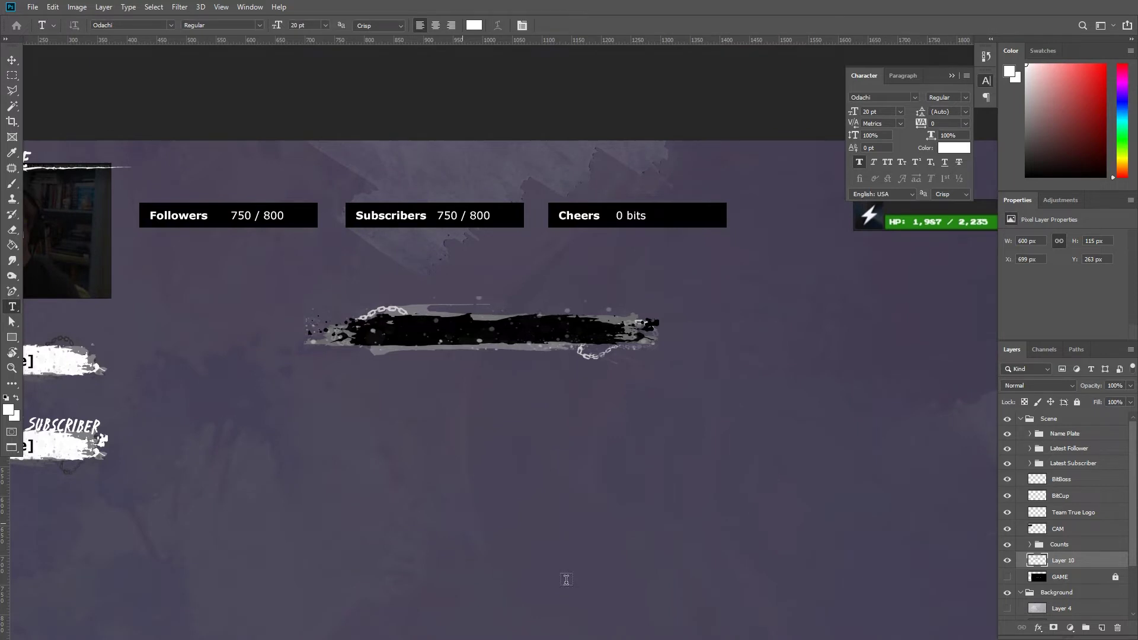
left_click(462, 522)
type("FOLLOWERS")
key("ctrl+Return")
key("v")
left_click_drag(595, 550, 506, 364)
left_click_drag(563, 464, 557, 465)
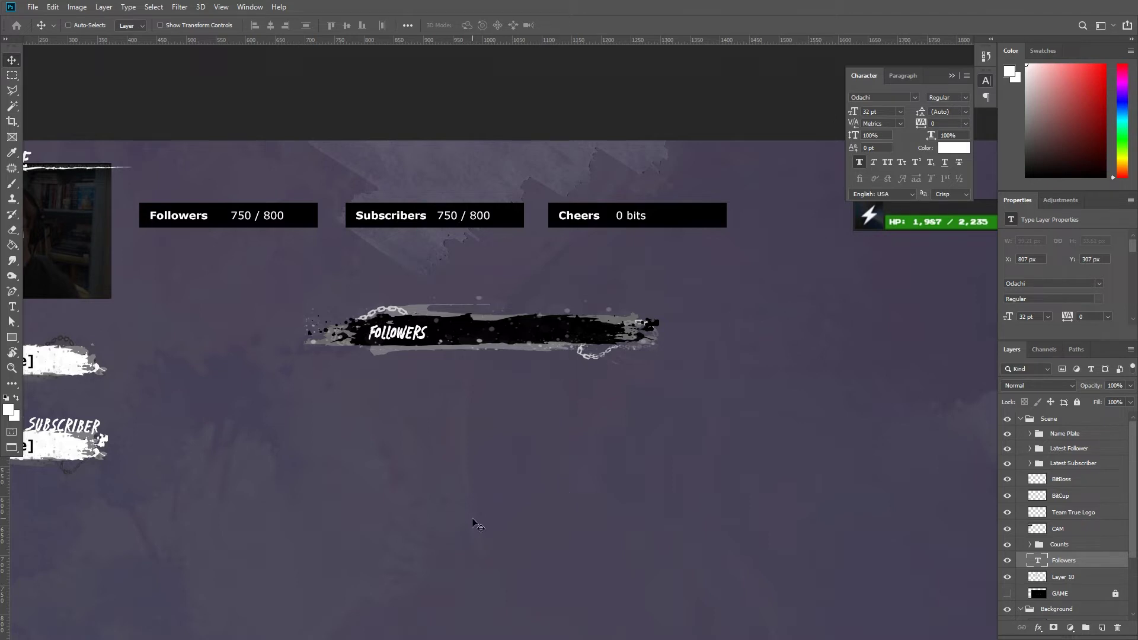
Step: Place a copy of the 750 / 800 count beside the label with a larger font size
left_click(249, 215, "ctrl")
mouse_move(1073, 560)
left_mouse_down()
mouse_move(1074, 516)
mouse_move(1074, 569)
left_mouse_up()
left_click_drag(317, 230, 532, 348)
type("24")
key("Return")
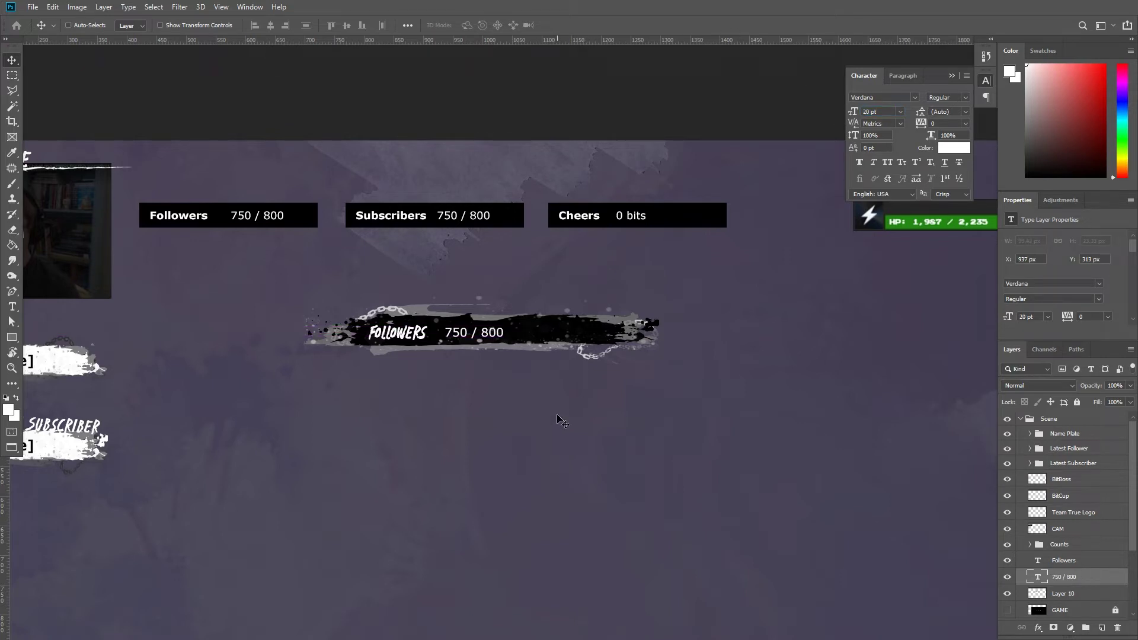
left_click(1025, 596)
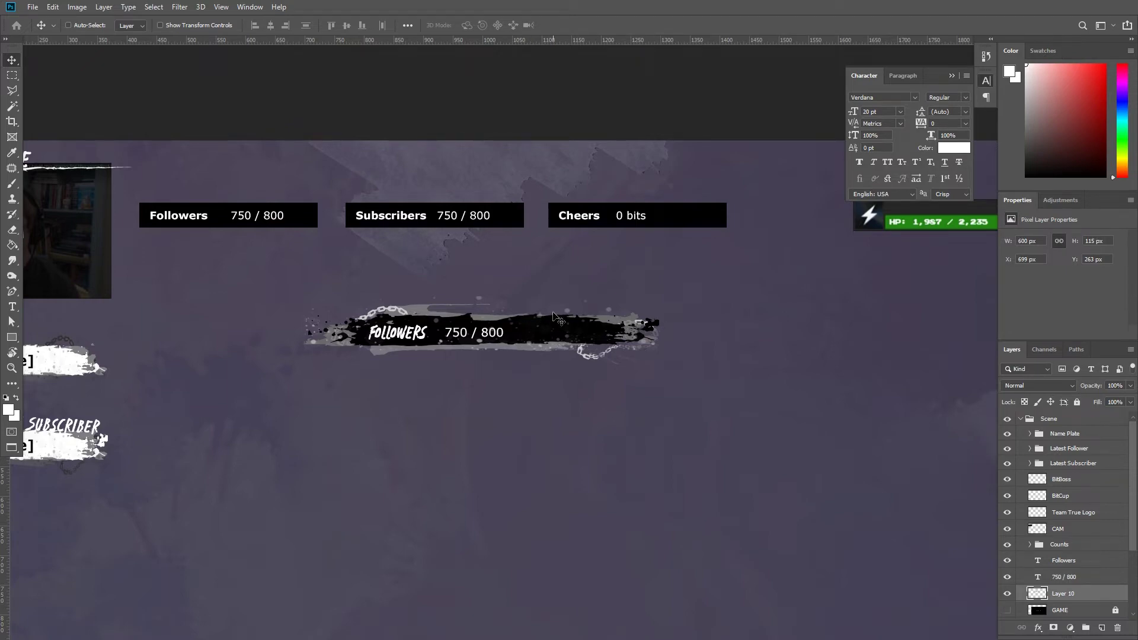
Step: Lasso the banner's right end, copy it to Layer 11 and hide that layer
scroll(546, 332, "up", 3)
left_click_drag(547, 332, 609, 379)
scroll(610, 379, "down", 2)
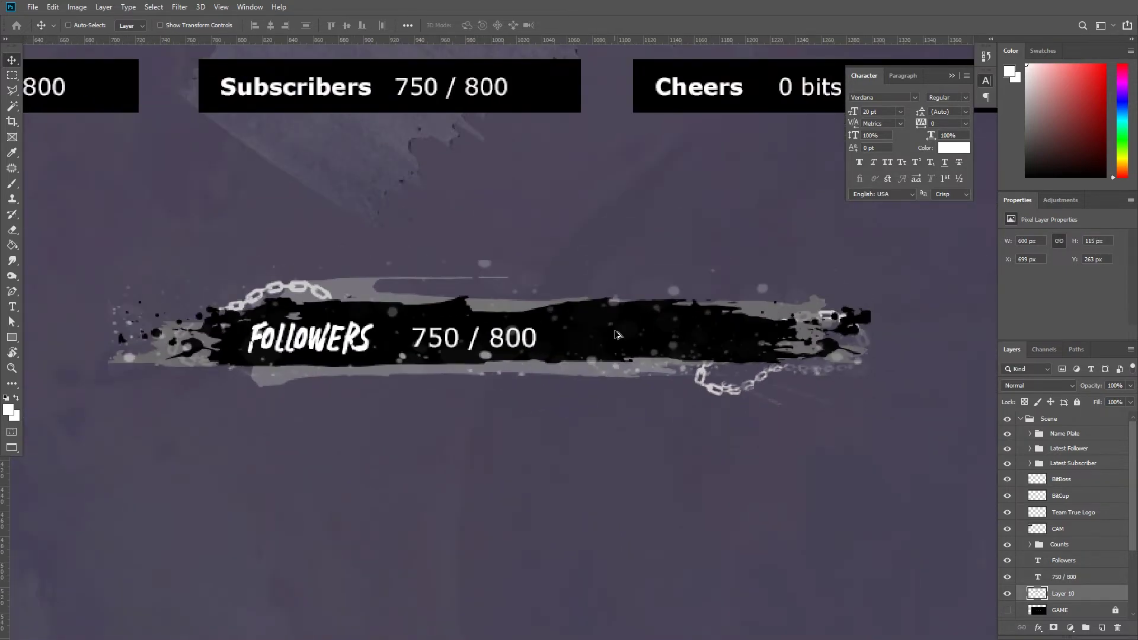
scroll(609, 379, "down", 1)
scroll(610, 379, "down", 2)
left_click_drag(767, 407, 637, 407)
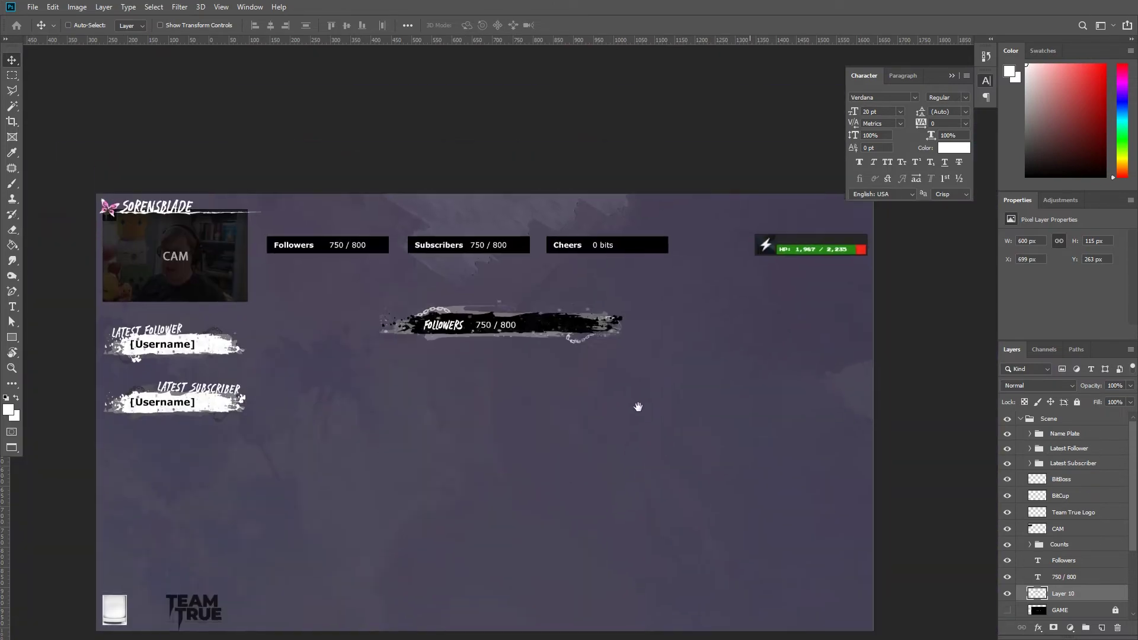
scroll(638, 407, "up", 3)
scroll(697, 448, "up", 1)
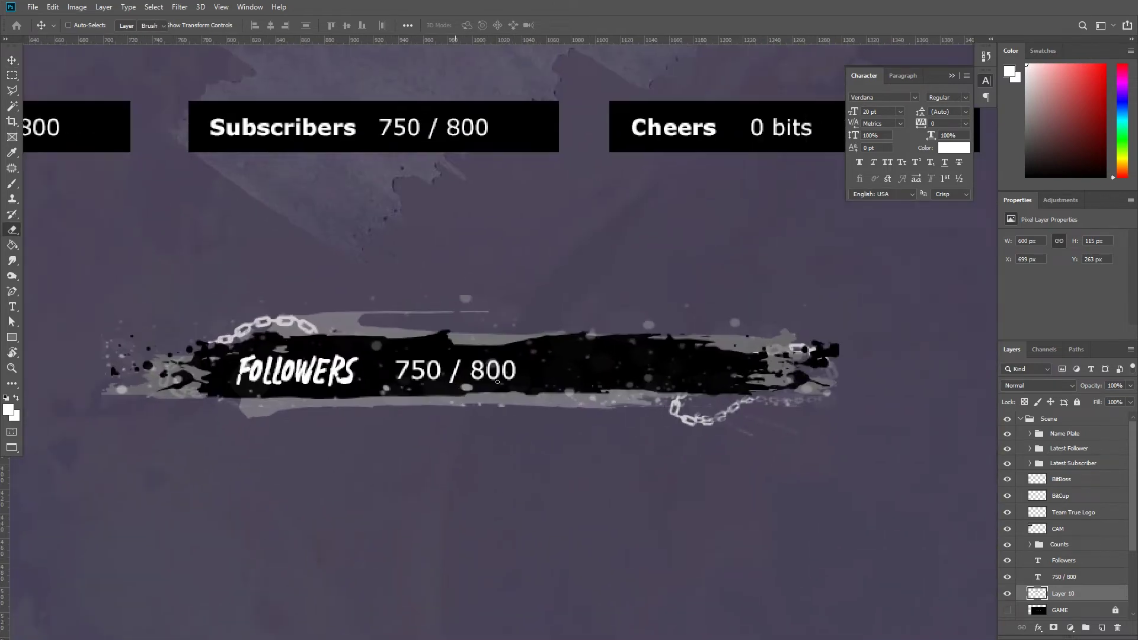
scroll(589, 332, "up", 3)
key("l")
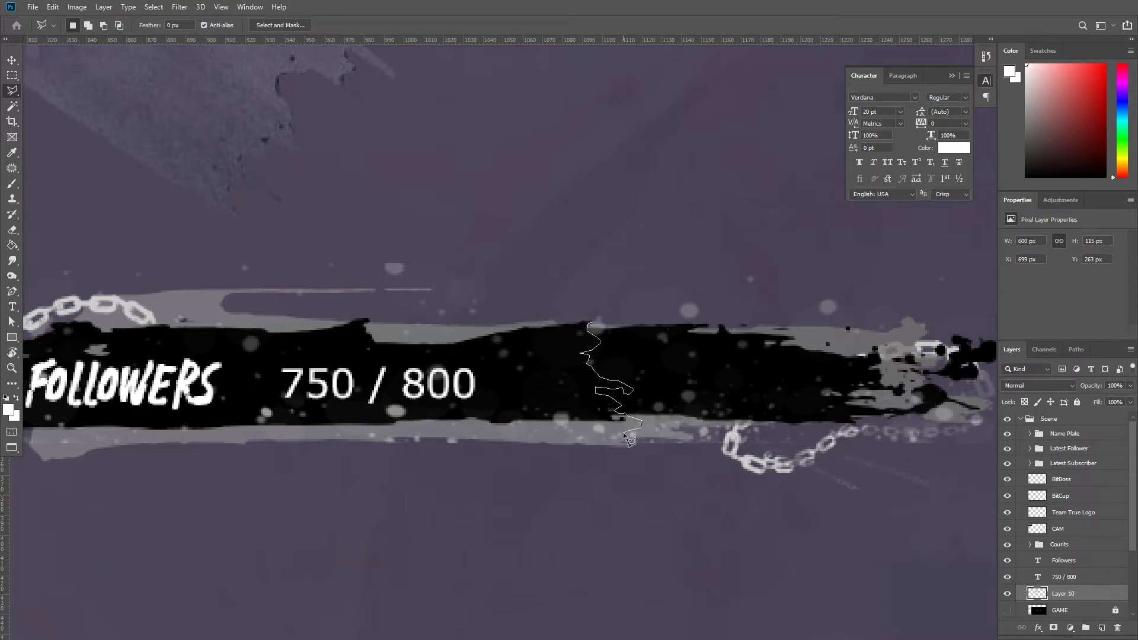
double_click(543, 367)
key("ctrl+j")
key("v")
scroll(568, 356, "down", 5)
left_click(1007, 593)
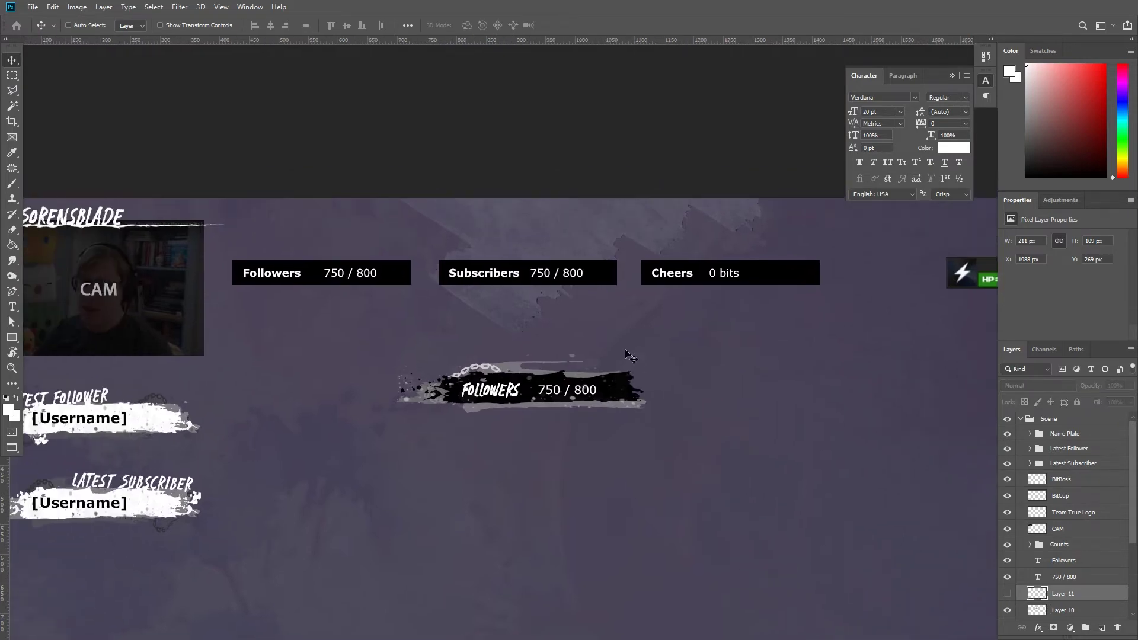
Step: Select and remove the leftover banner area past the count
scroll(769, 406, "up", 3)
scroll(744, 390, "up", 3)
scroll(603, 396, "left", 2)
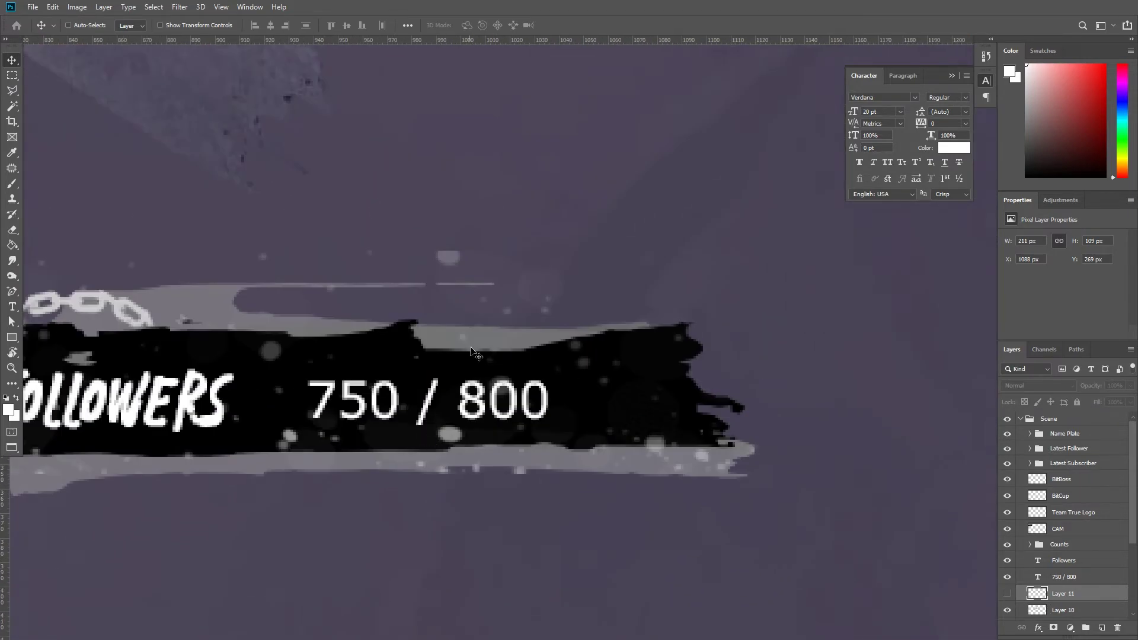
key("l")
scroll(593, 335, "down", 1)
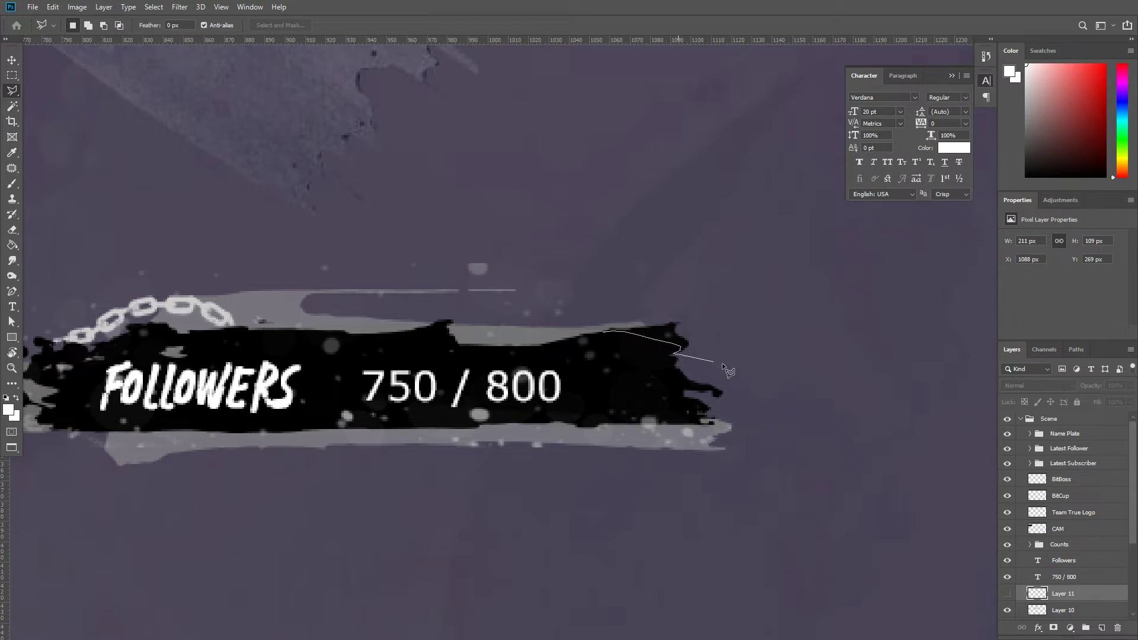
left_click(1067, 613)
key("ctrl+d")
key("v")
scroll(729, 338, "down", 5)
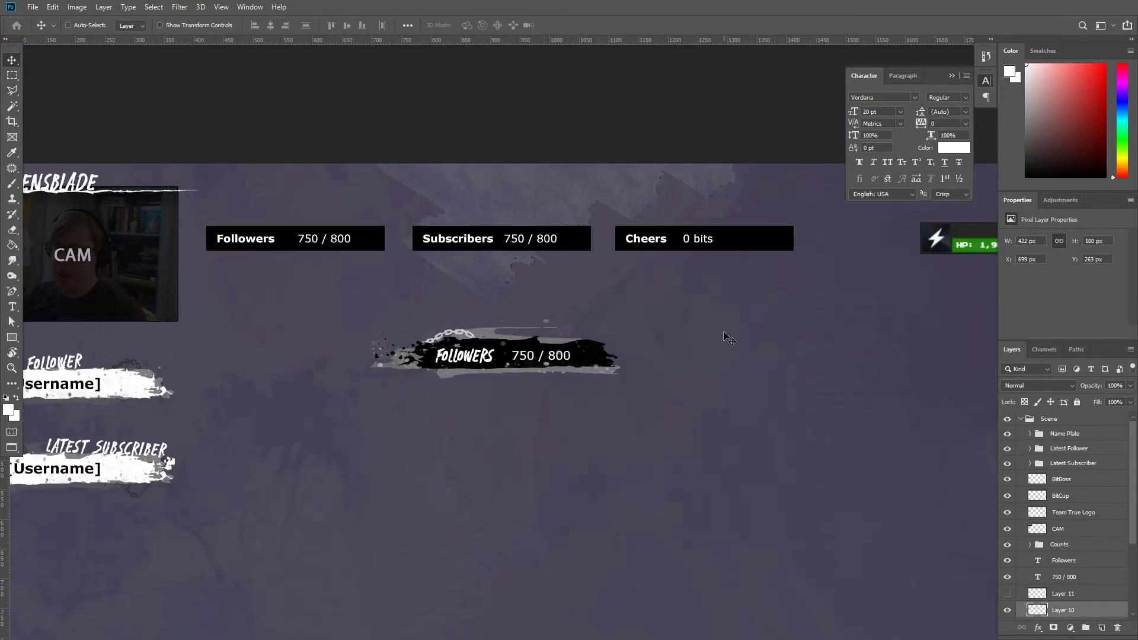
Step: Rename Layer 10 to Base and group it with the text layers as Followers
left_click_drag(1077, 602, 1067, 538)
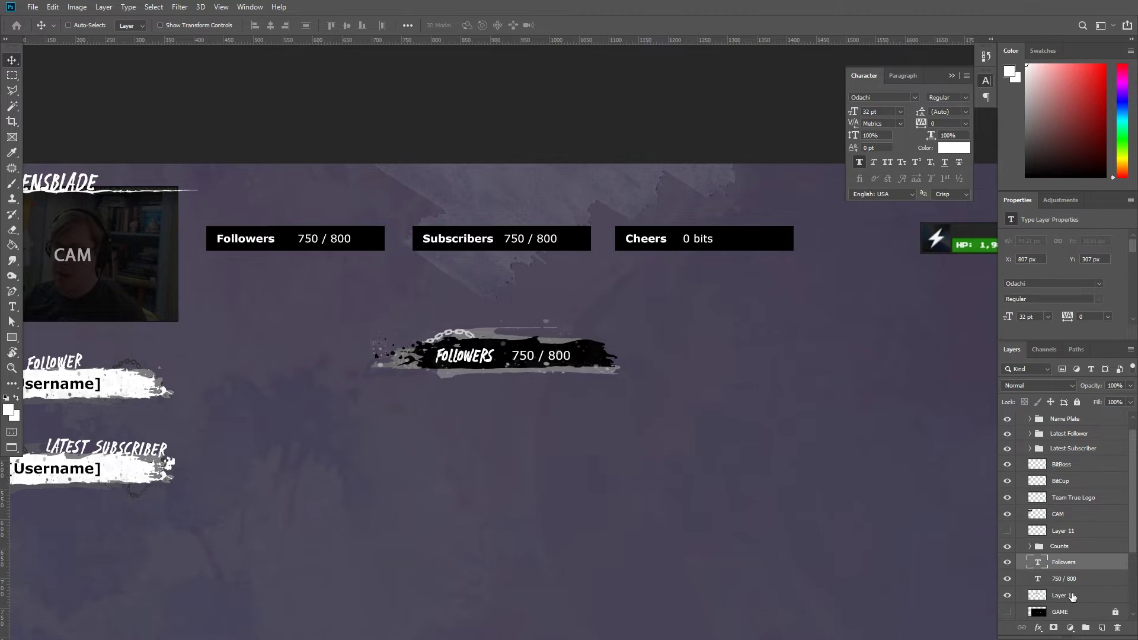
double_click(1064, 594)
left_click_drag(1068, 623, 1085, 627)
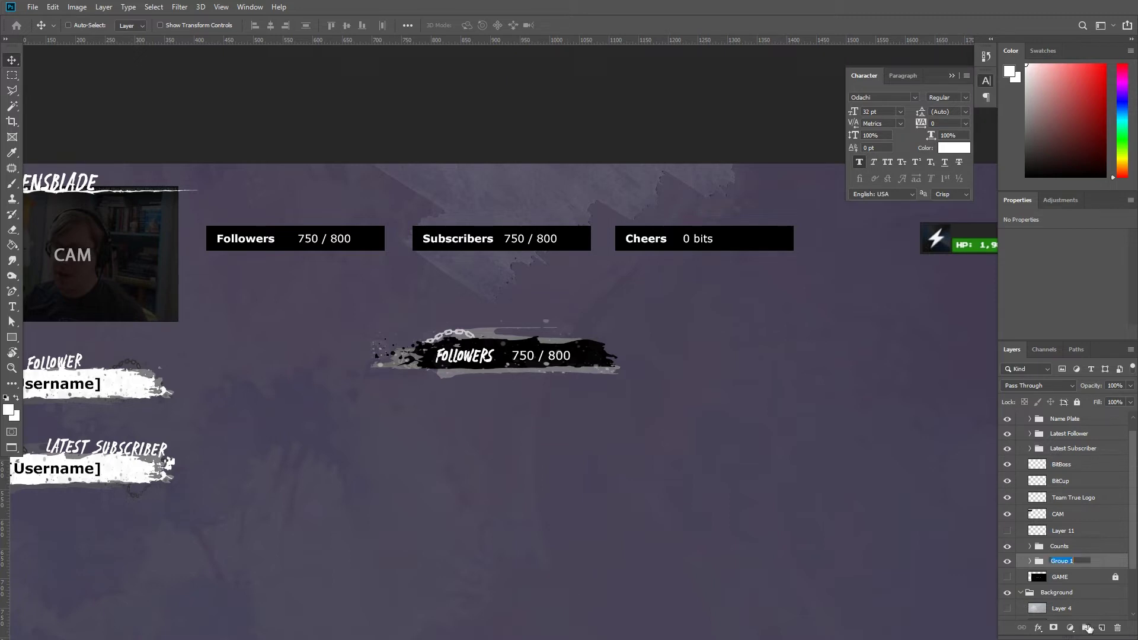
type("rs")
key("Return")
left_click_drag(730, 490, 546, 337)
key("ctrl+bracketright")
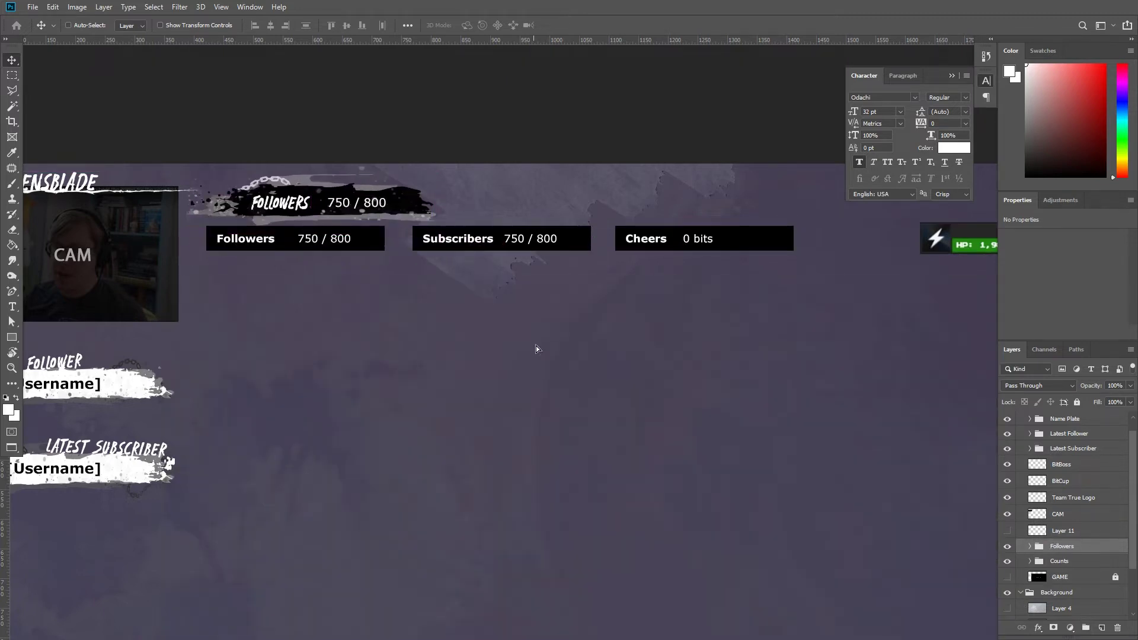
Step: Move the Followers banner over the count box and duplicate it below
left_click_drag(546, 337, 532, 364)
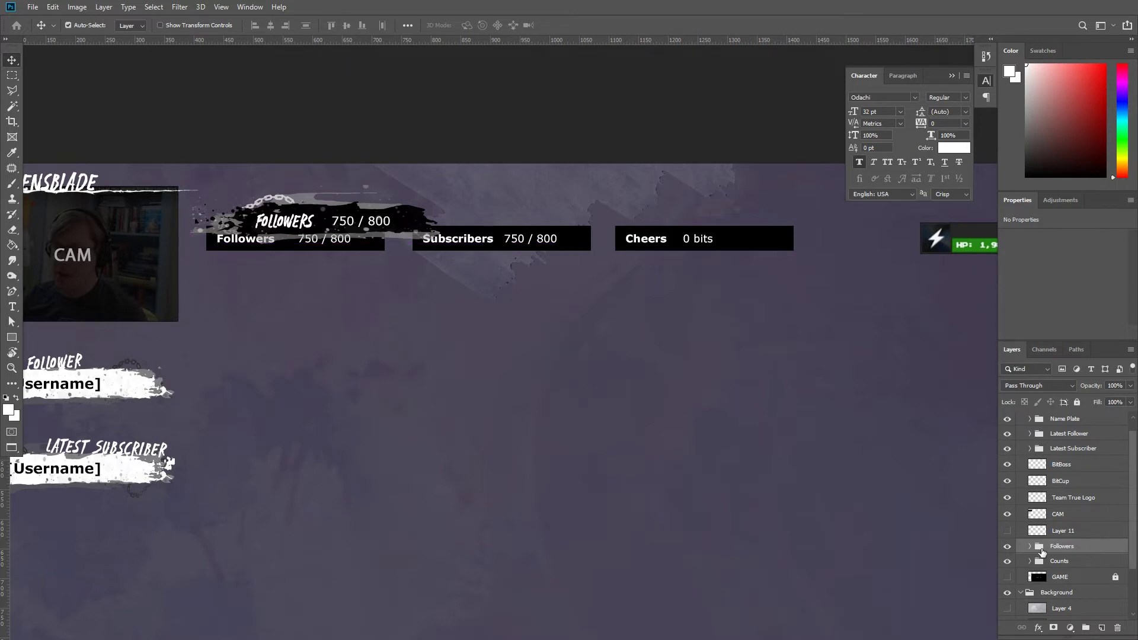
left_click_drag(292, 240, 498, 430)
double_click(498, 415)
Step: Retype the copied banner's text as SUBSCRIBERS and 50 / 60
type("SUBSCRI")
key("ctrl+Return")
key("v")
left_click(1073, 578)
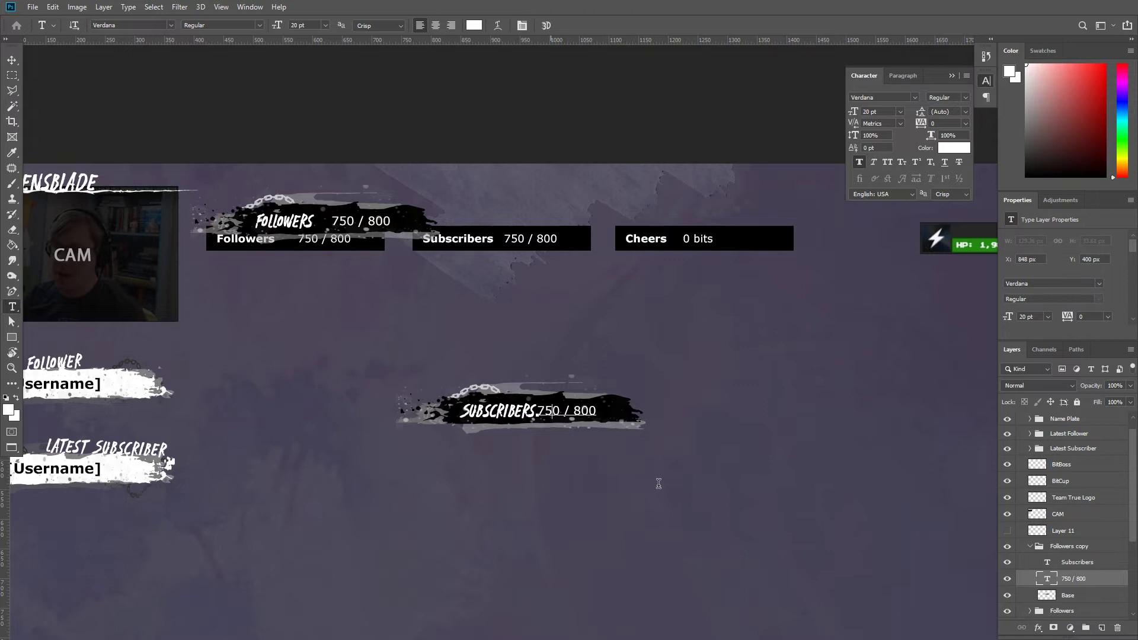
key("shift+Right")
key("shift+Right")
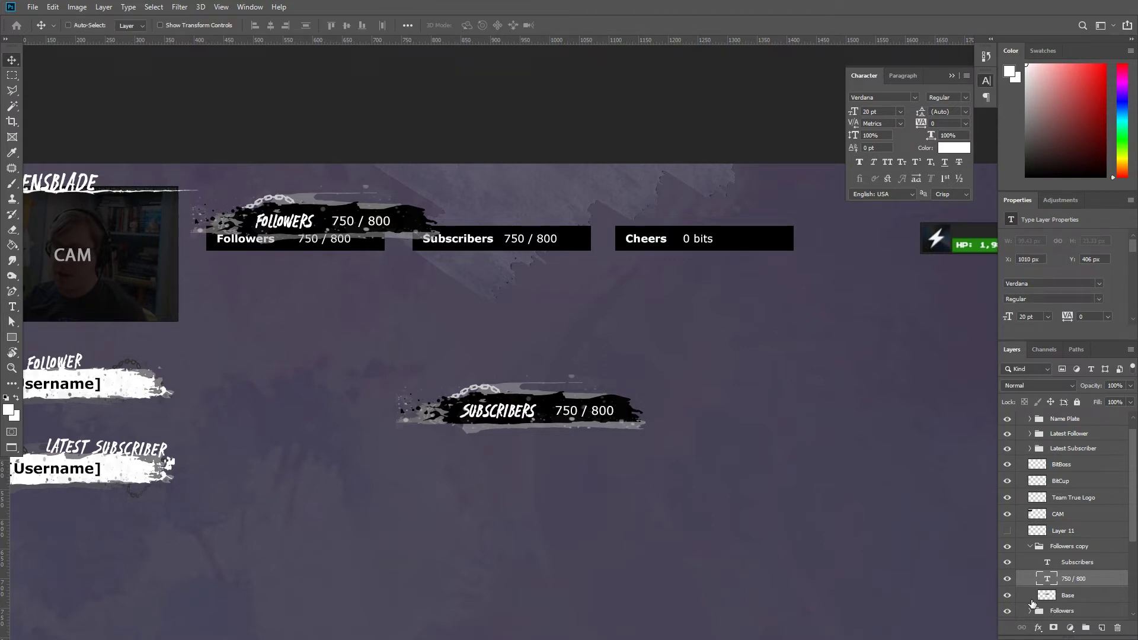
double_click(1047, 578)
type("50 / 70")
key("BackSpace")
type("6")
key("ctrl+Return")
key("v")
Step: Show and flip Layer 11, rename the group Subscribers, and set Base to 20% opacity
scroll(1031, 542, "down", 1)
left_click(1007, 516)
left_click(1062, 516)
key("ctrl+t")
right_click(559, 330)
mouse_move(821, 364)
left_mouse_down()
mouse_move(713, 484)
mouse_move(605, 506)
left_mouse_up()
left_click(593, 491)
double_click(1071, 531)
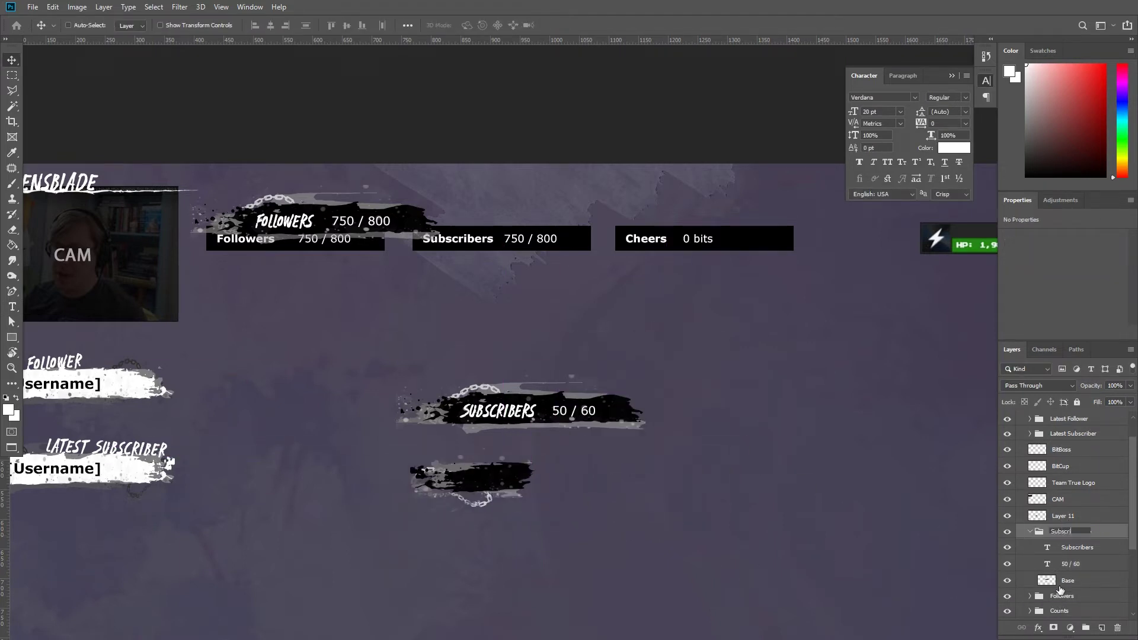
left_click_drag(1020, 577, 1020, 573)
key("2")
left_click_drag(587, 445, 502, 510)
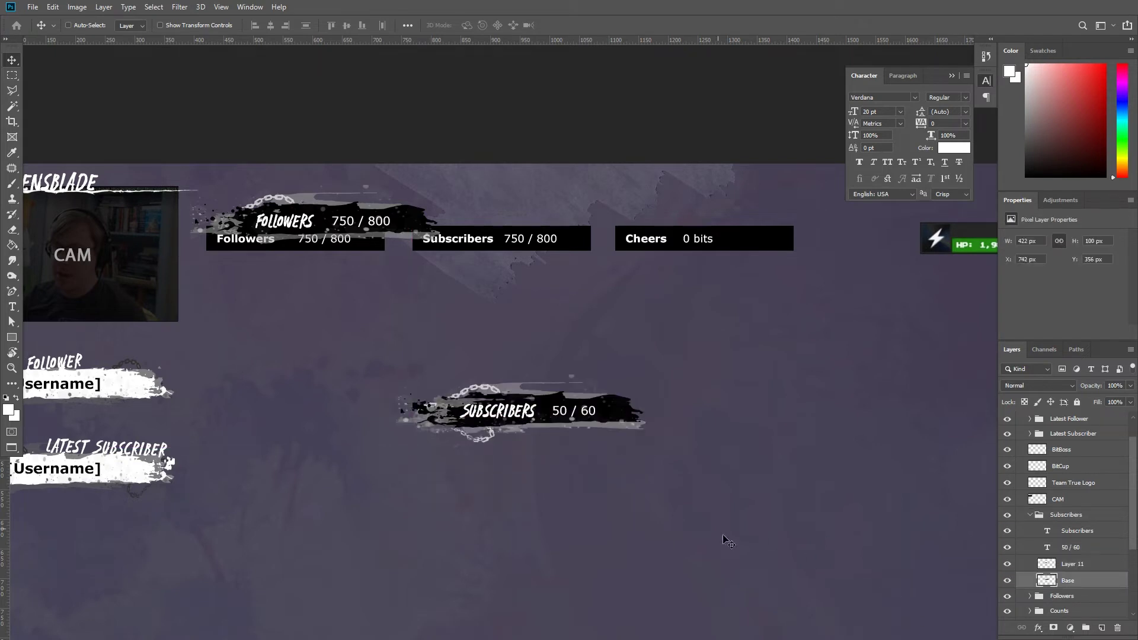
Step: Position the flipped banner piece behind the SUBSCRIBERS text
left_click_drag(503, 510, 548, 489)
scroll(550, 489, "up", 2)
key("Down")
key("Down")
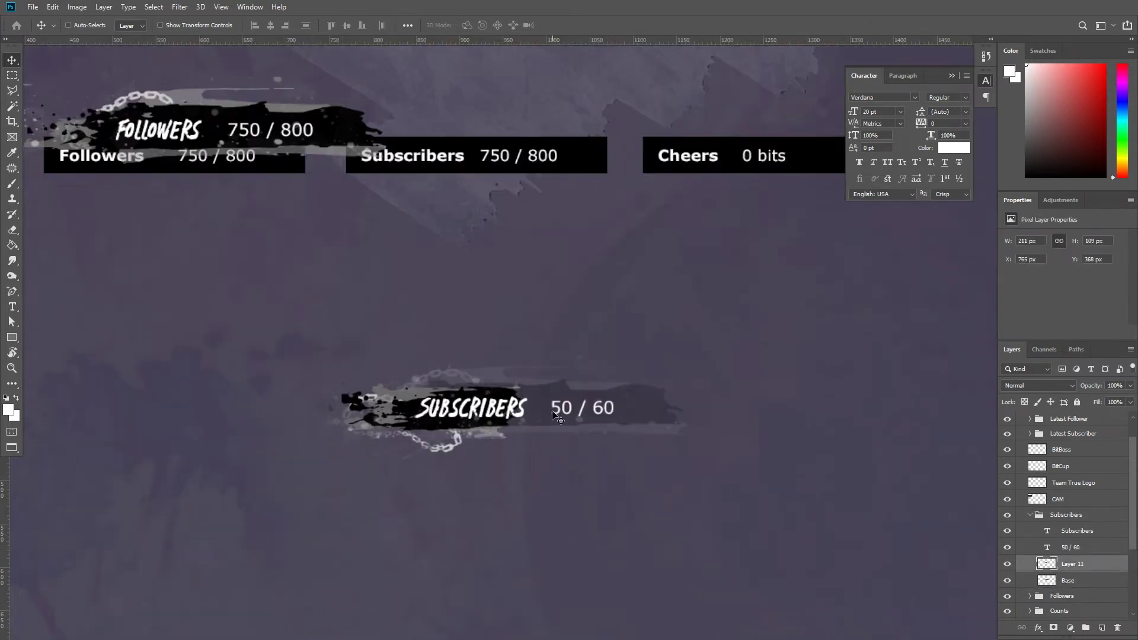
scroll(572, 368, "up", 4)
scroll(572, 367, "up", 1)
Step: Copy the banner's end onto a new layer and nudge it into place
key("l")
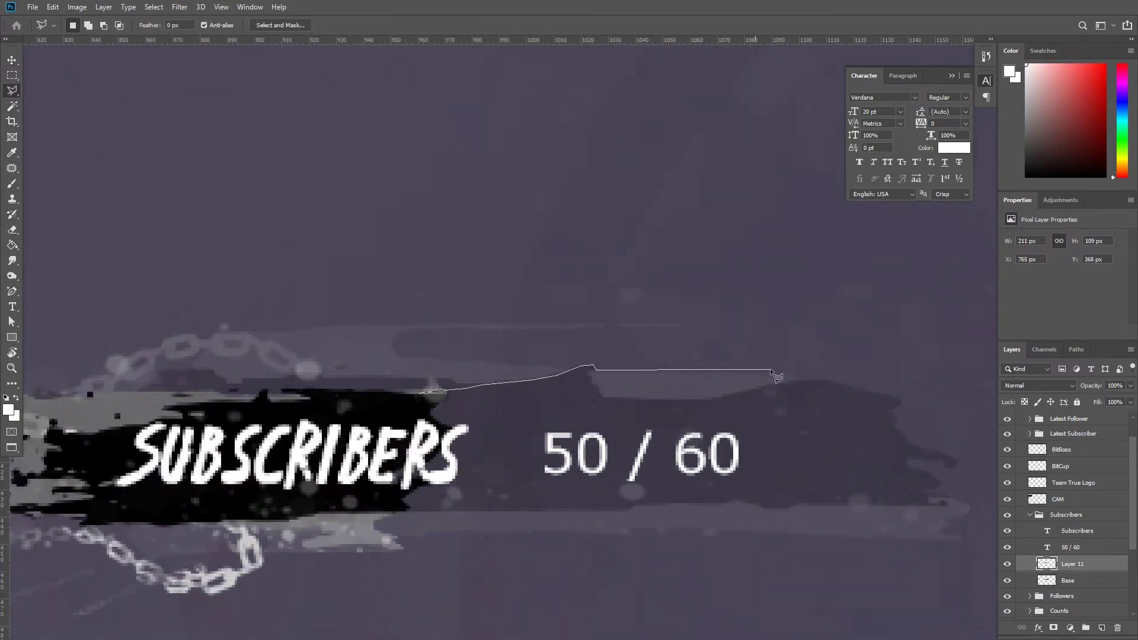
left_click(913, 603)
double_click(335, 603)
key("ctrl+j")
key("v")
key("2")
key("0")
scroll(724, 412, "down", 5)
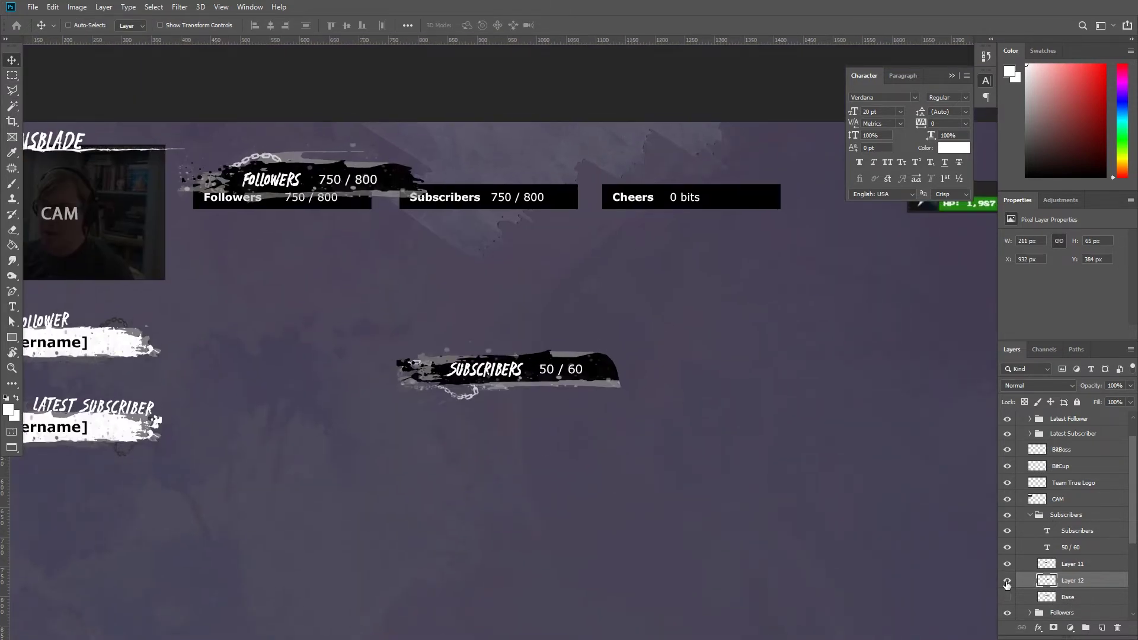
key("Right")
key("Right")
key("Right")
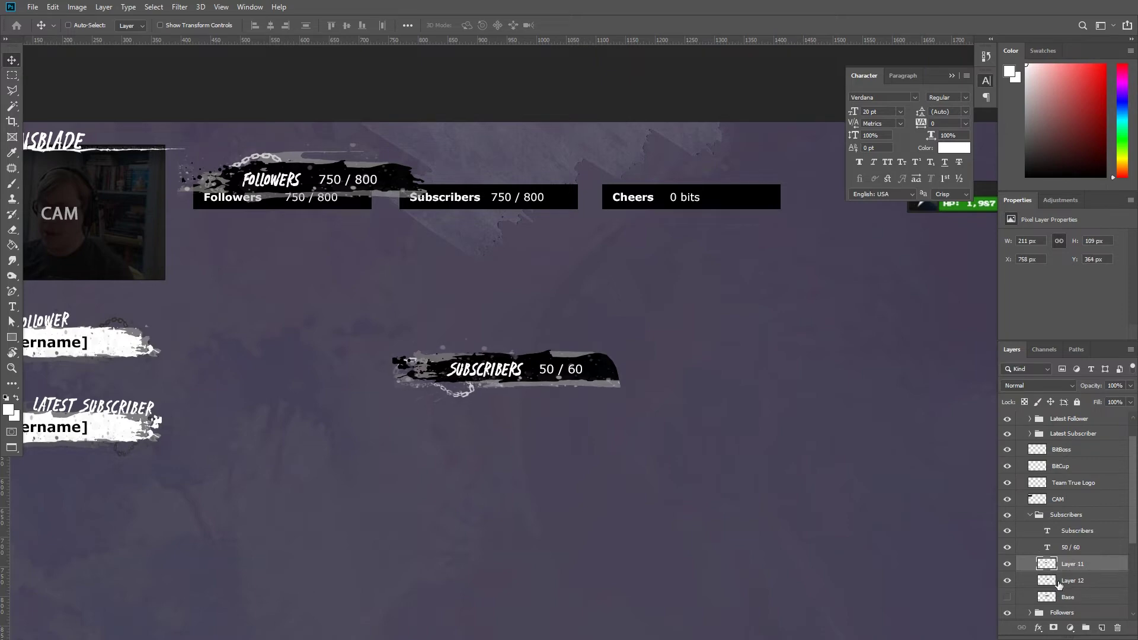
key("Left")
key("Left")
key("Left")
right_click(603, 386)
key("Escape")
key("Up")
key("Up")
key("Up")
scroll(531, 396, "up", 10)
Step: Delete a stray sliver from the new banner piece
key("e")
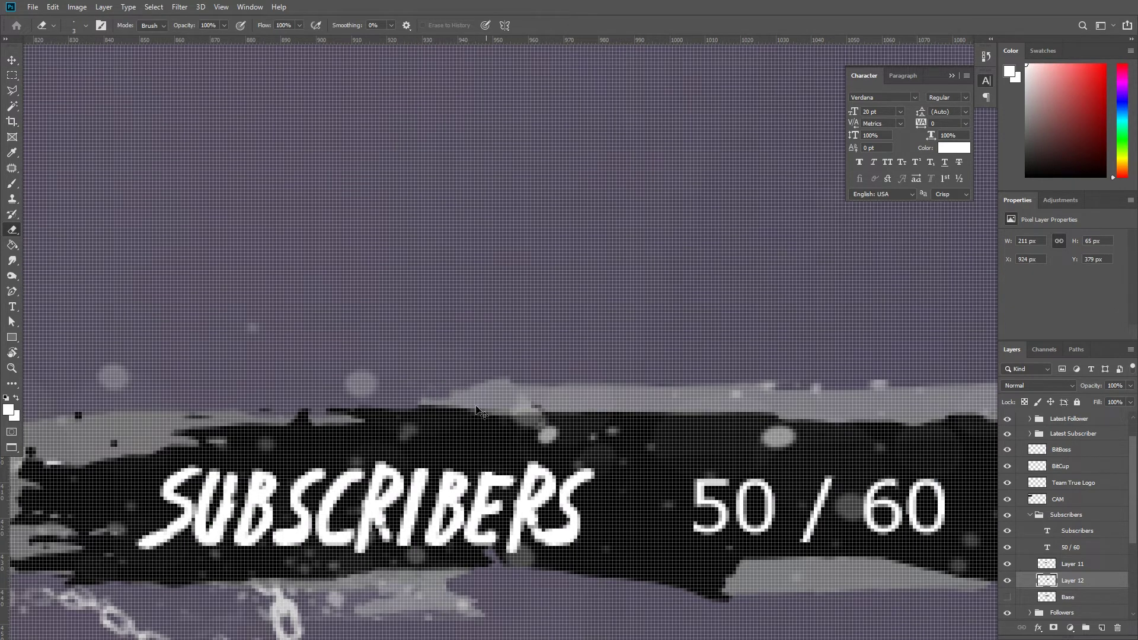
scroll(493, 404, "down", 10)
scroll(560, 432, "up", 3)
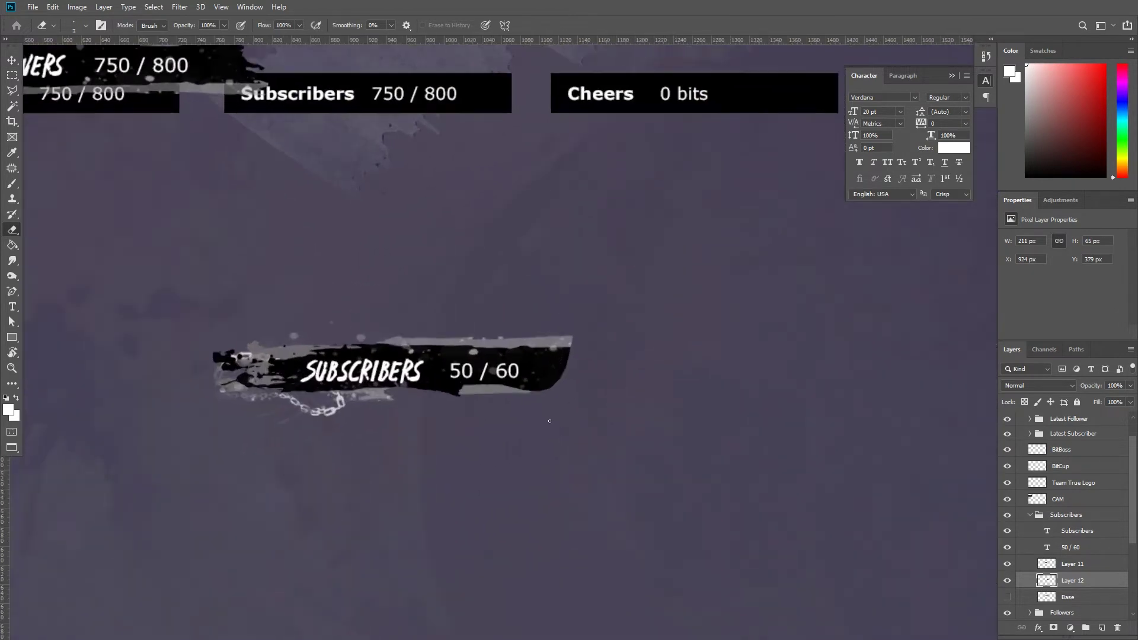
left_click(12, 91)
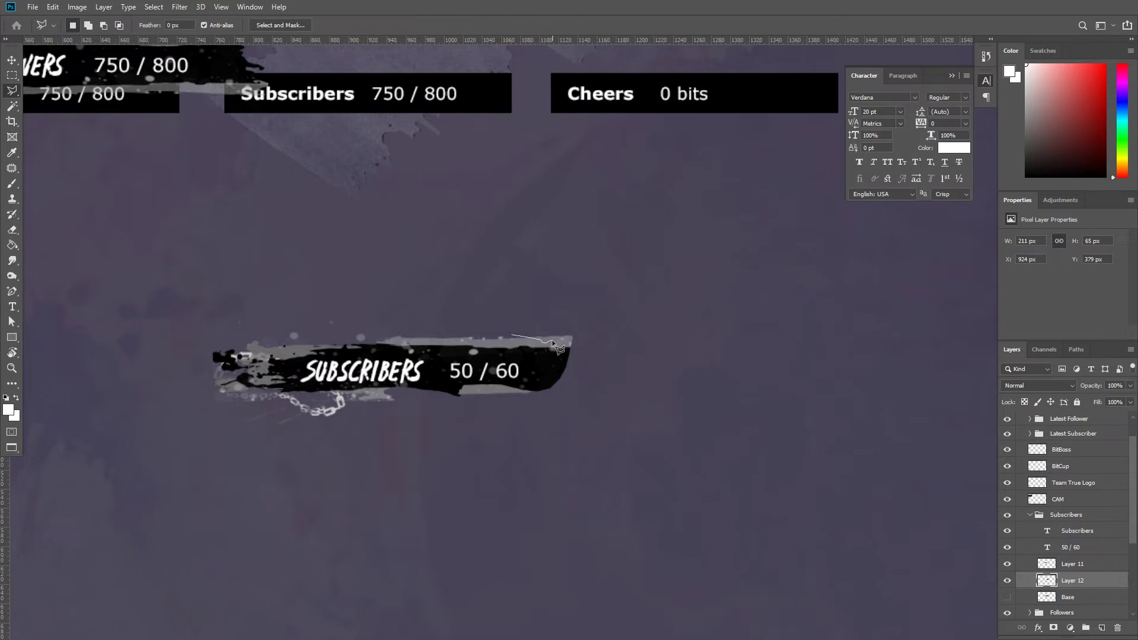
key("Delete")
key("ctrl+d")
key("v")
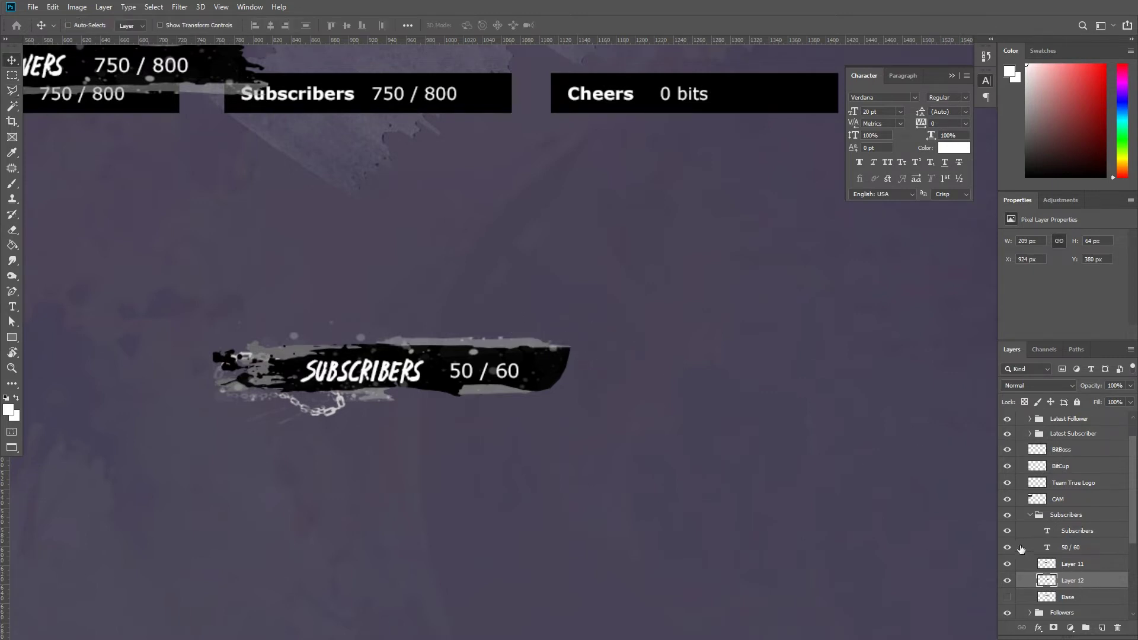
scroll(582, 348, "down", 3)
Step: Hide the old Counts bars and move the Subscribers banner beside the Followers banner
left_click(1025, 515)
left_click(1007, 544)
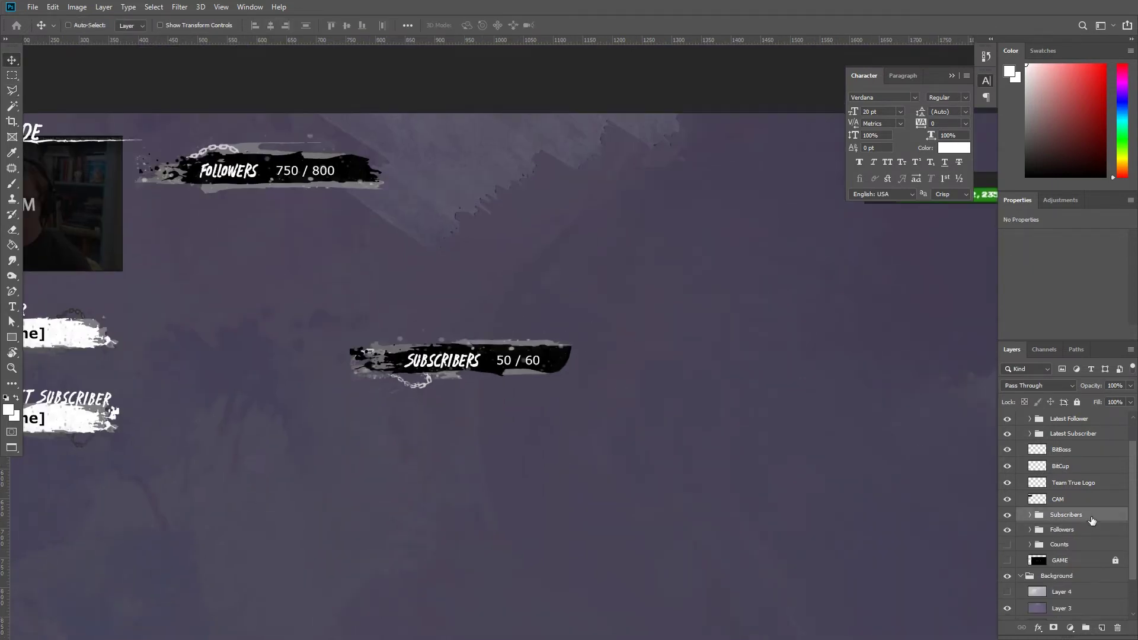
scroll(444, 355, "up", 3)
left_click_drag(519, 516, 550, 330)
scroll(550, 329, "down", 2)
scroll(711, 373, "up", 2)
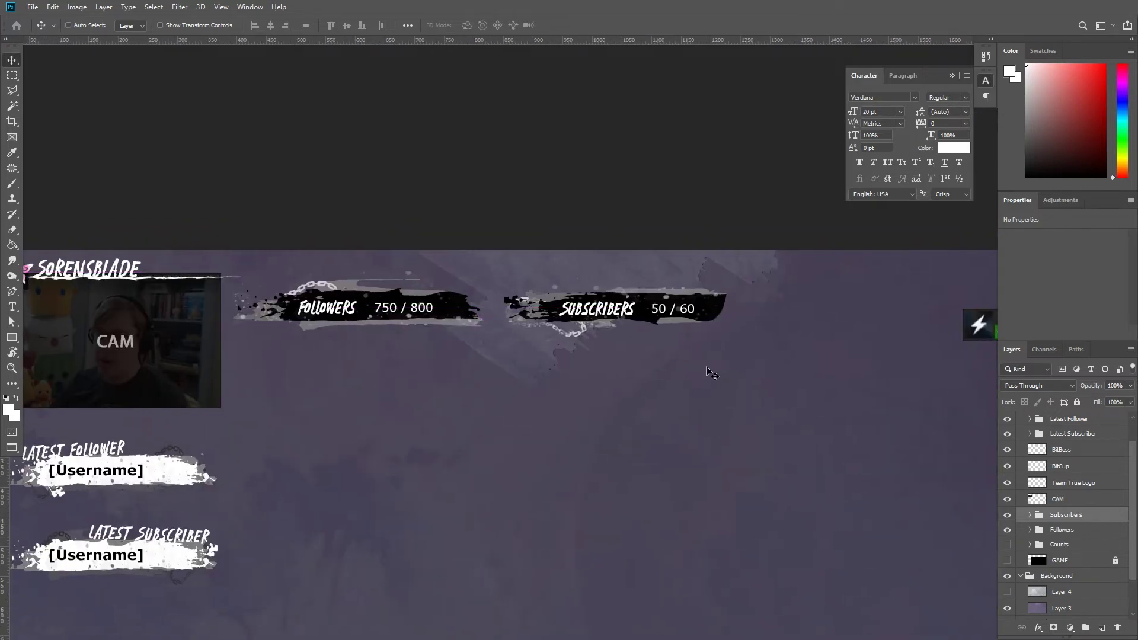
key("ctrl+o")
Step: Open btn.png as a separate document
left_click(394, 202)
left_click(629, 145)
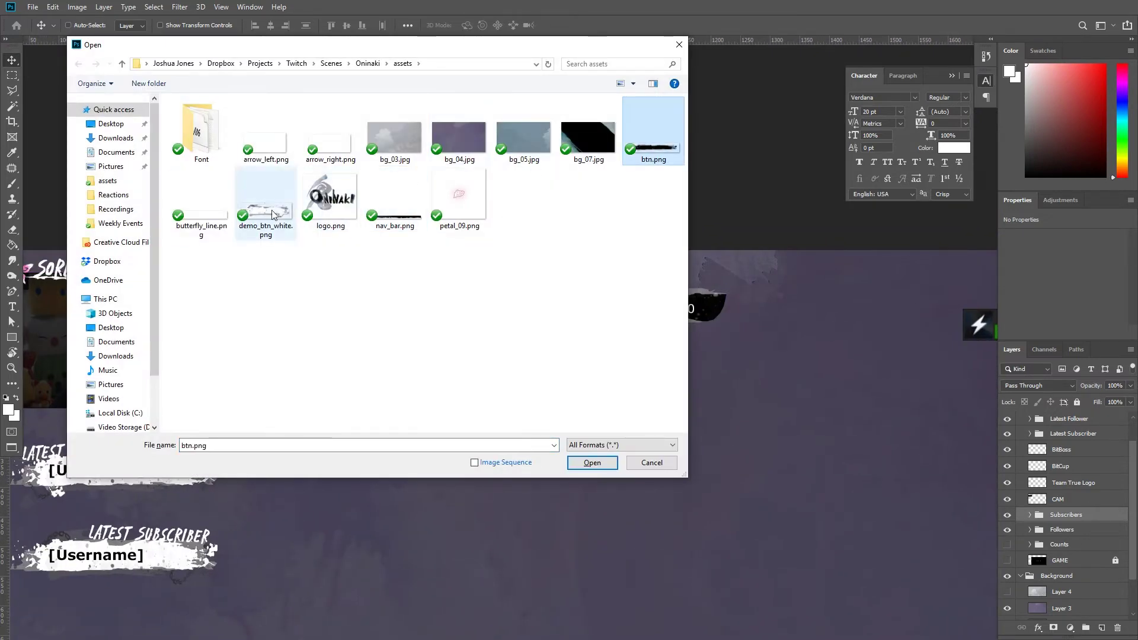
left_click(593, 463)
scroll(540, 354, "up", 2)
scroll(540, 354, "up", 1)
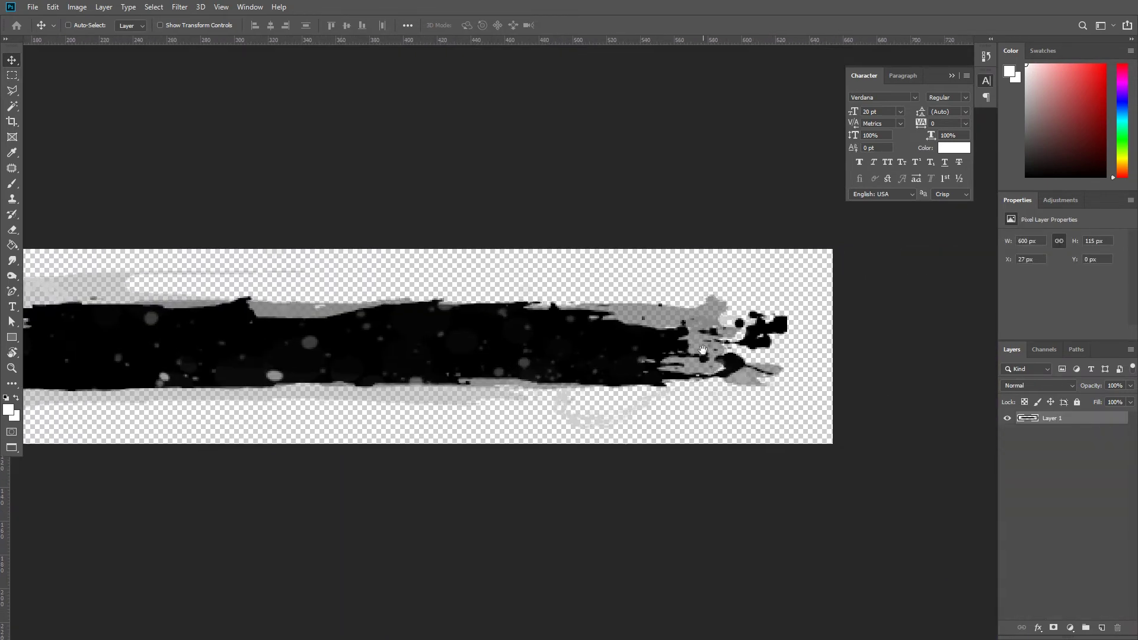
scroll(541, 354, "up", 2)
Step: Bring the btn brush graphic onto the Subscribers bar's right end and erase parts of it
mouse_move(541, 353)
left_mouse_down()
mouse_move(1071, 563)
mouse_move(1072, 604)
left_mouse_up()
left_click_drag(628, 391, 791, 249)
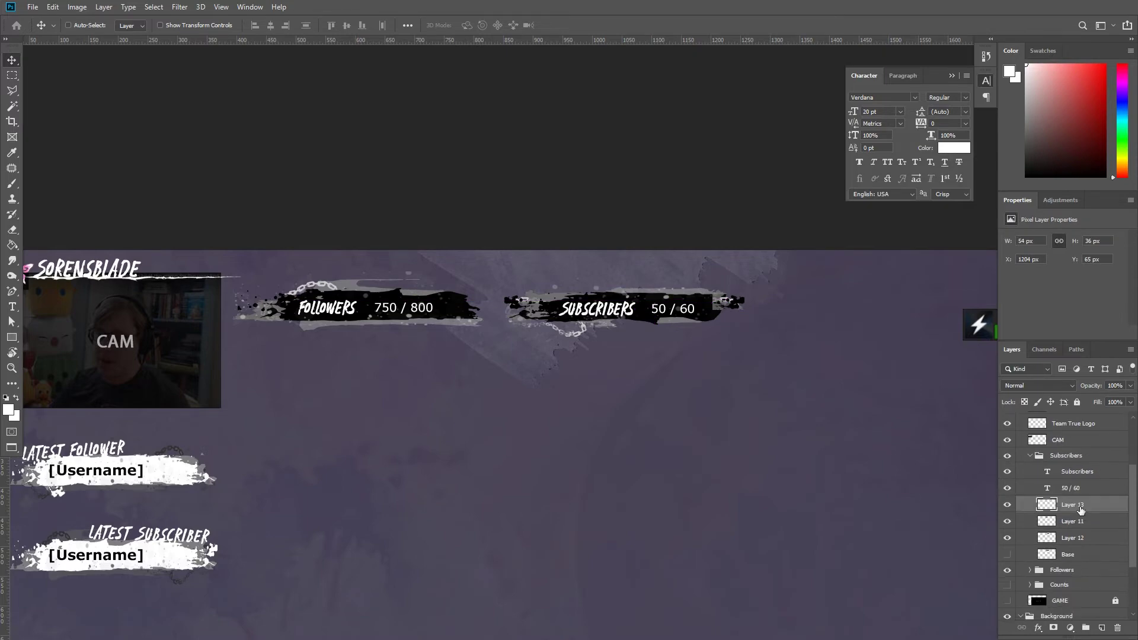
left_click_drag(833, 357, 818, 354)
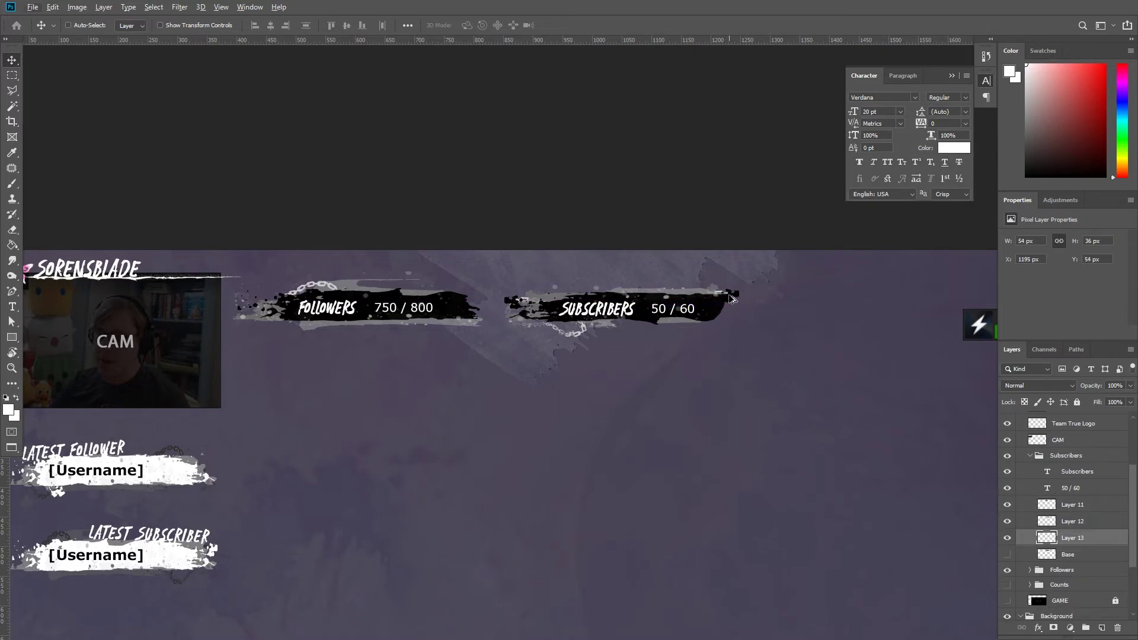
scroll(732, 300, "up", 4)
key("e")
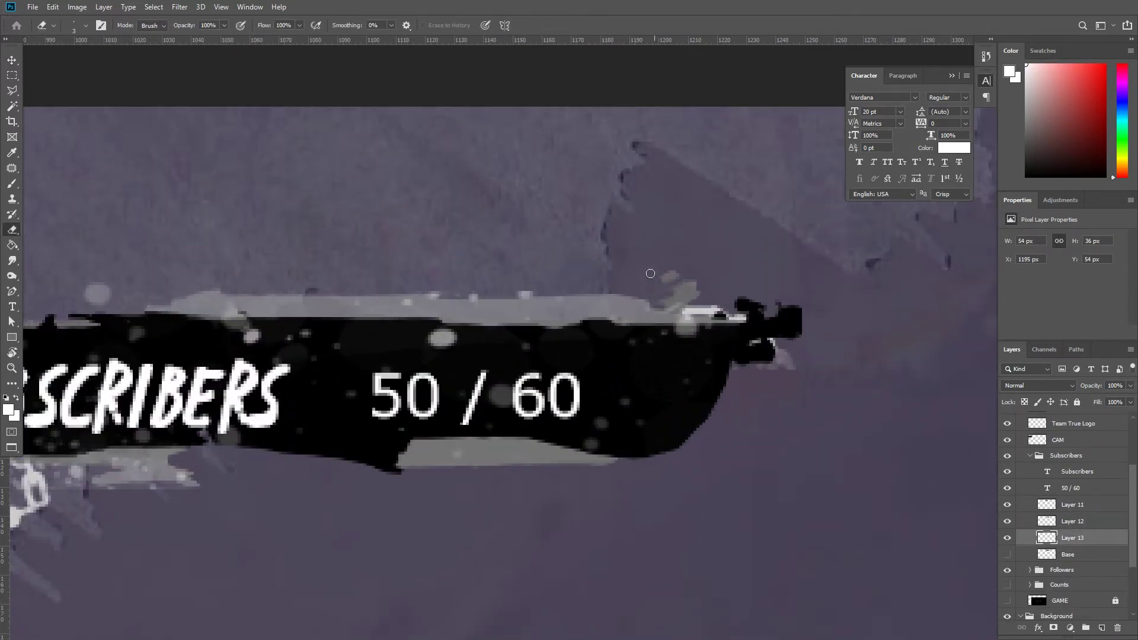
scroll(681, 328, "down", 4)
key("v")
Step: Duplicate the end piece, then flip and rotate the copy at the bar's right end
mouse_move(642, 374)
left_mouse_down()
mouse_move(657, 393)
mouse_move(632, 394)
left_mouse_up()
key("ctrl+t")
scroll(632, 393, "left", 4)
right_click(728, 364)
left_click_drag(774, 387, 761, 471)
key("Return")
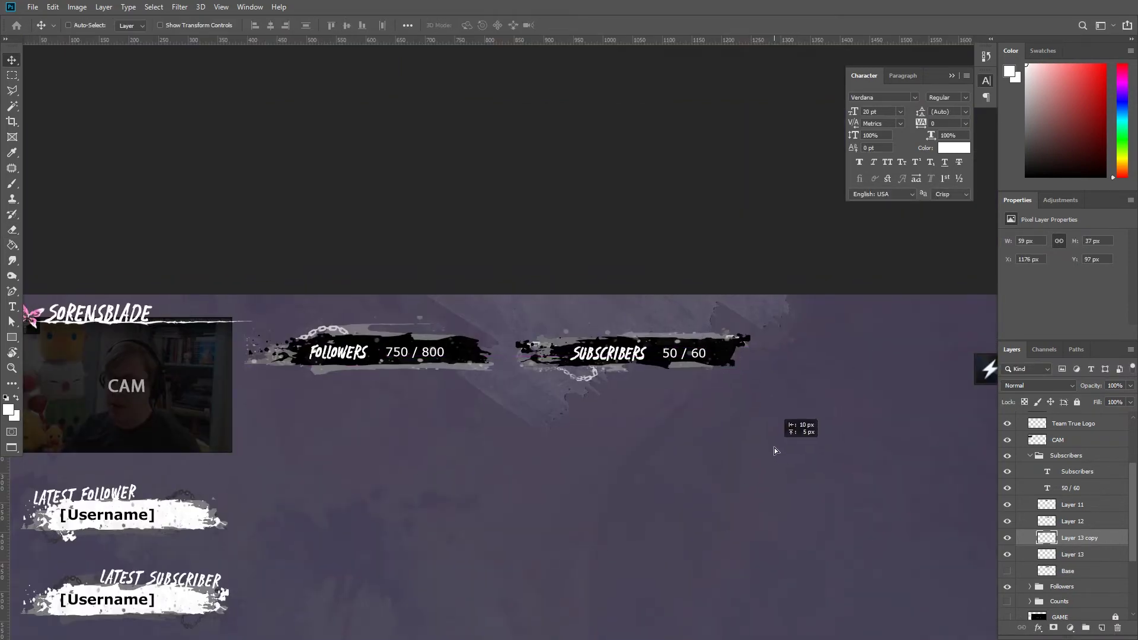
Step: Merge the bar's pieces into one layer and fit the small flipped piece onto the bar
left_click(1078, 507, "shift")
key("ctrl+e")
scroll(736, 432, "down", 3)
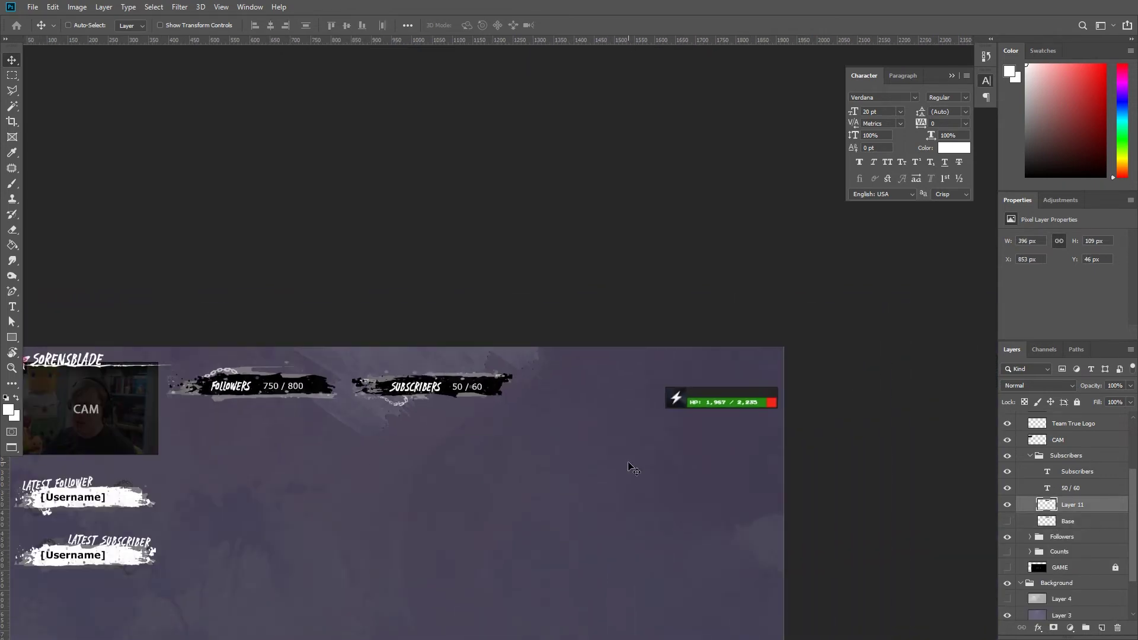
scroll(491, 405, "up", 3)
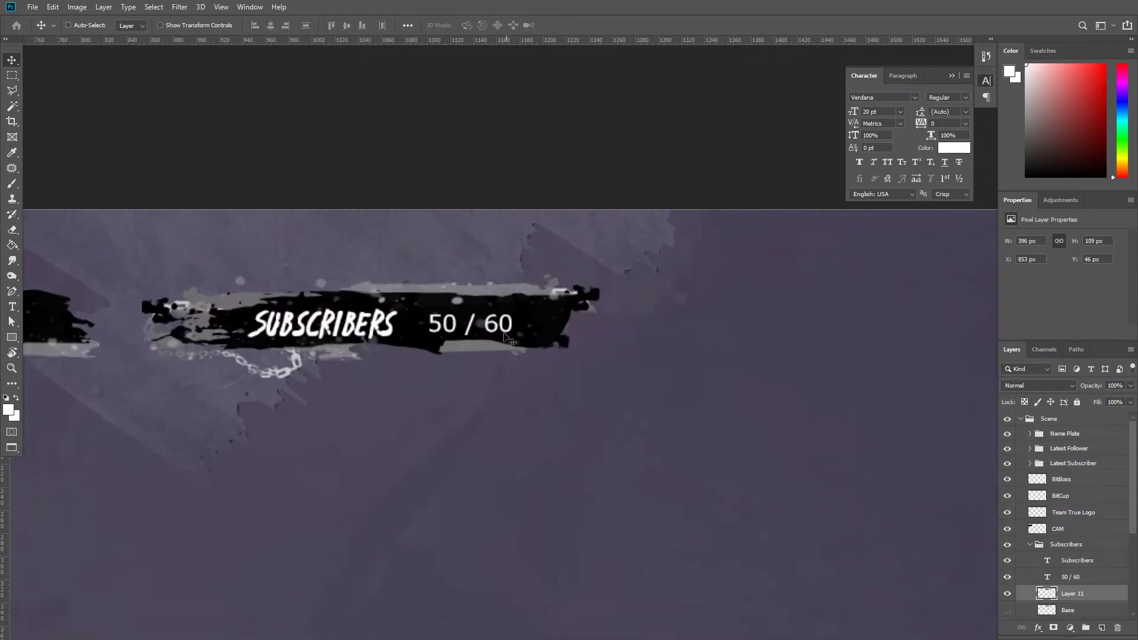
key("Return")
left_click_drag(727, 510, 629, 431)
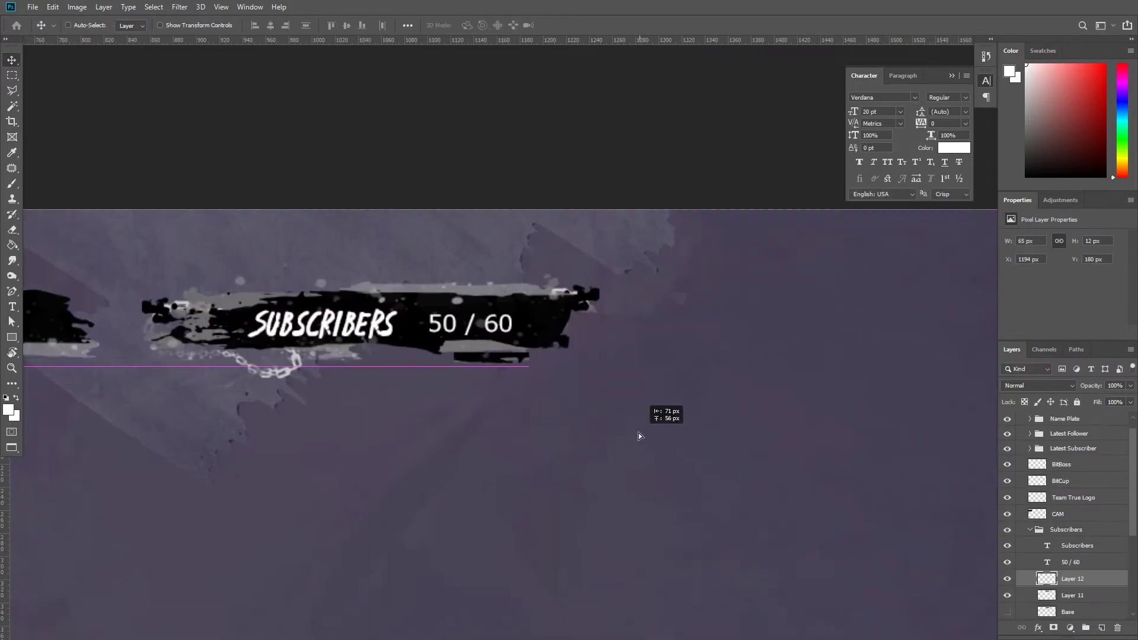
Step: Erase stray bits under the bar, collapse the Subscribers group, and show the GAME layer
key("e")
scroll(448, 340, "up", 5)
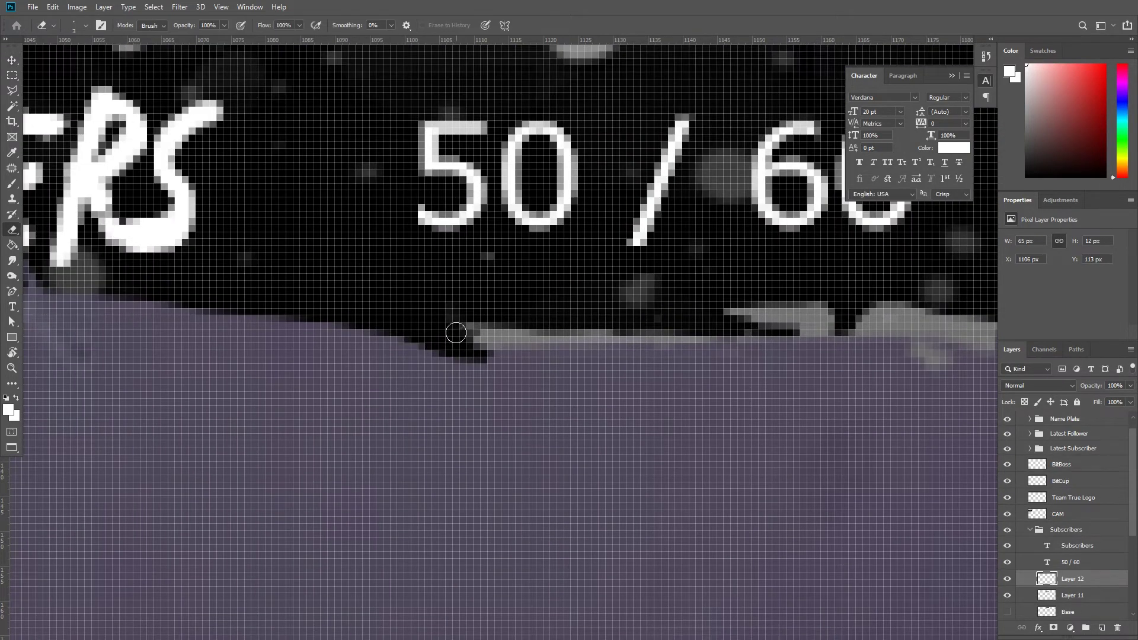
scroll(456, 333, "down", 5)
key("v")
left_click(1030, 529)
key("ctrl+minus")
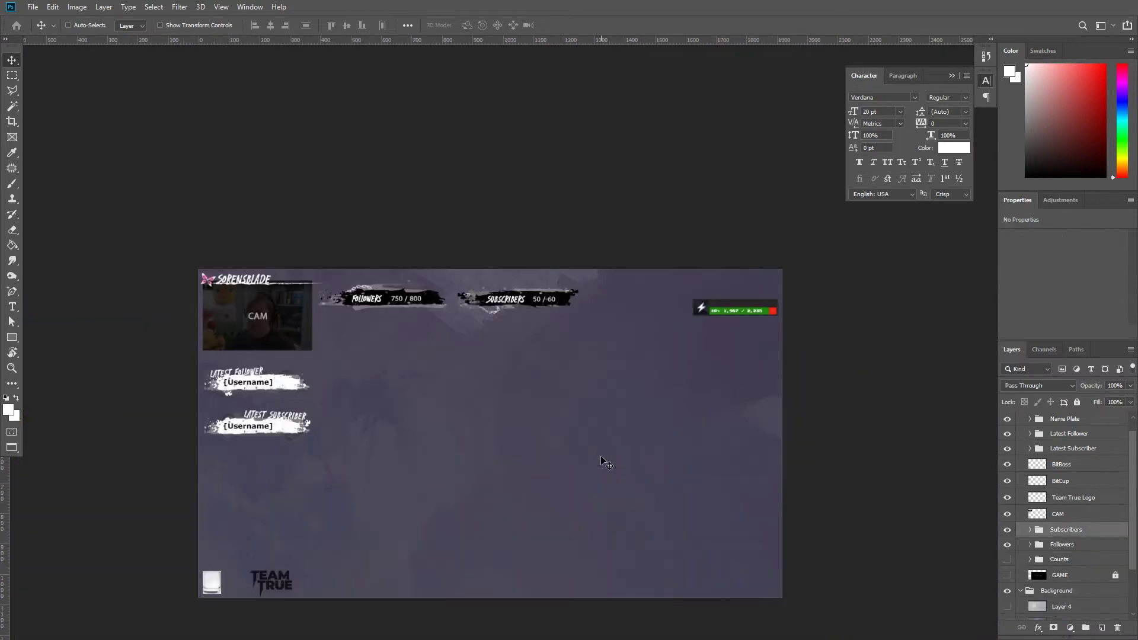
left_click(1007, 575)
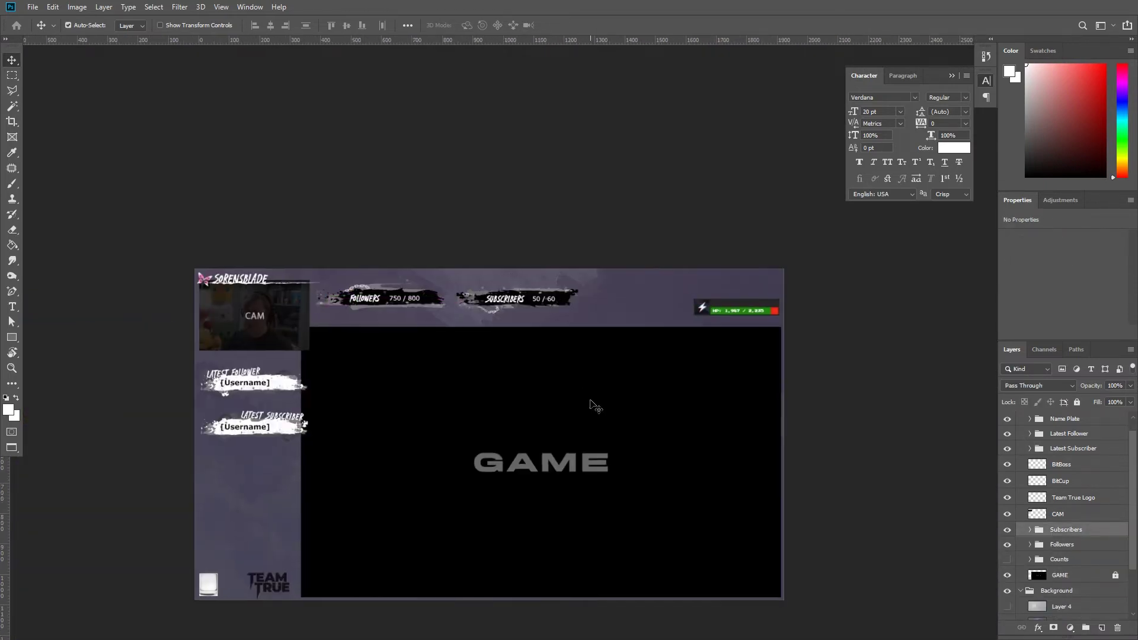
Step: Move the Followers banner up about 45 px
key("ctrl+plus")
left_click_drag(537, 356, 554, 329)
scroll(364, 300, "up", 5)
key("e")
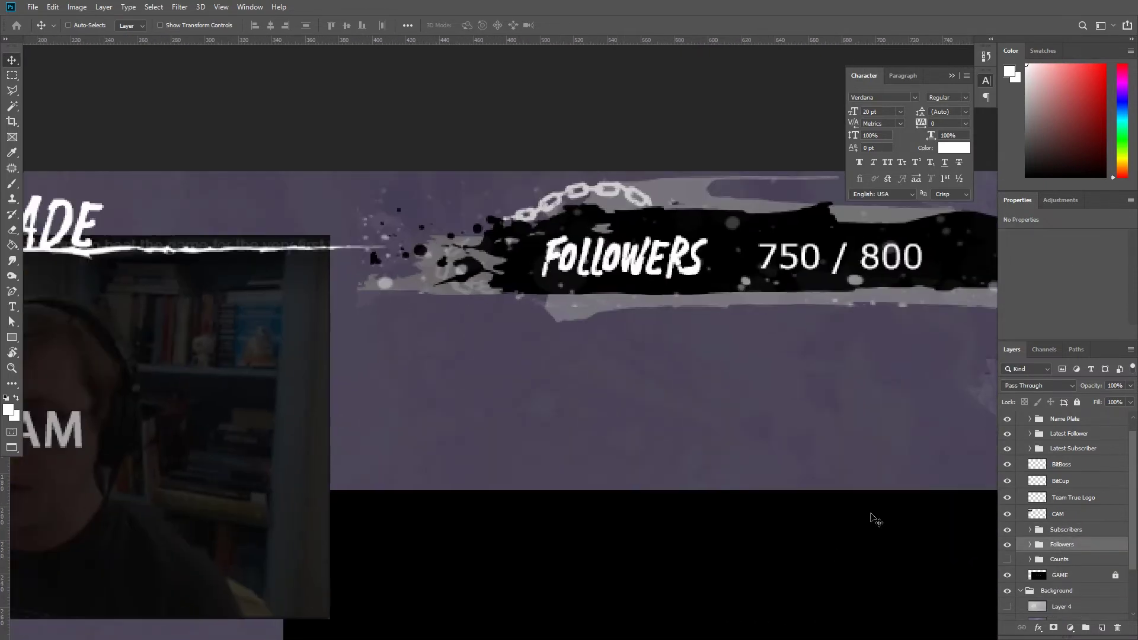
left_click(360, 308, "ctrl")
Step: Erase stray edges along the left side of the Followers Base layer
left_click(1030, 533)
left_click(1067, 582)
key("b")
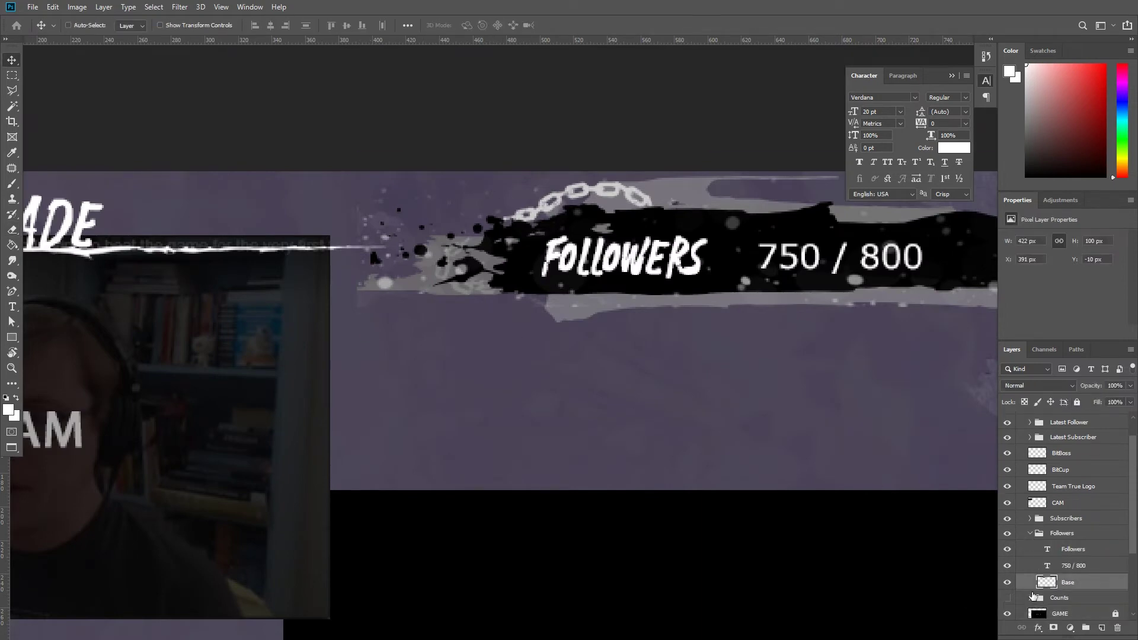
scroll(384, 192, "up", 2)
key("e")
scroll(386, 338, "up", 1)
right_click(355, 398)
key("Escape")
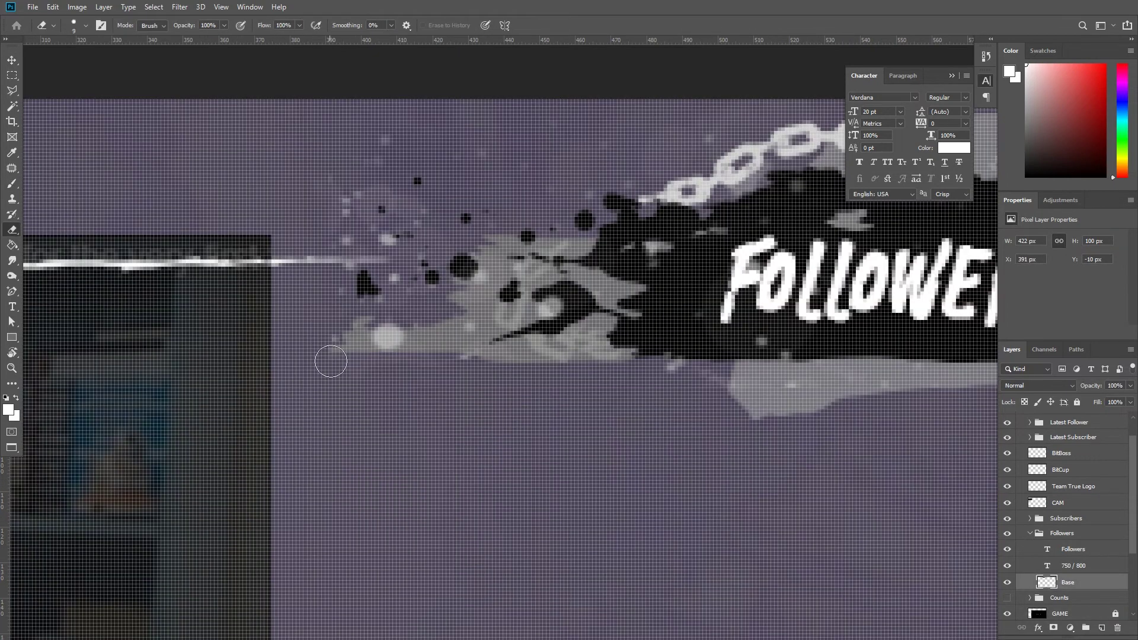
scroll(317, 358, "down", 5)
scroll(533, 348, "up", 2)
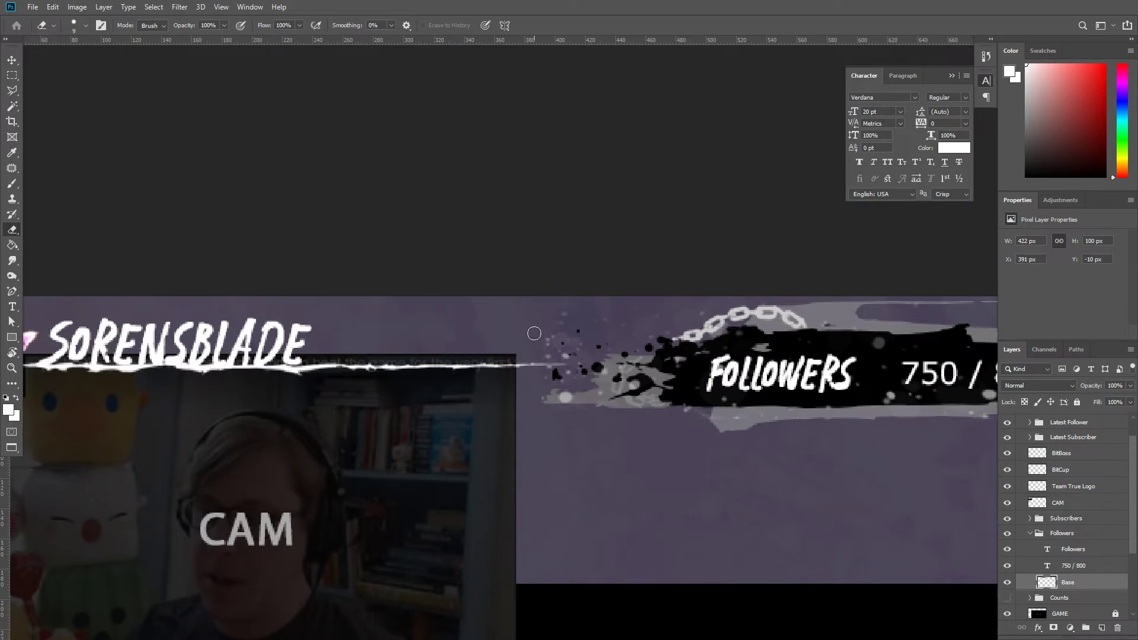
scroll(535, 415, "right", 5)
scroll(534, 498, "right", 3)
Step: Move the Subscribers group directly below the Followers bar
key("ctrl+minus")
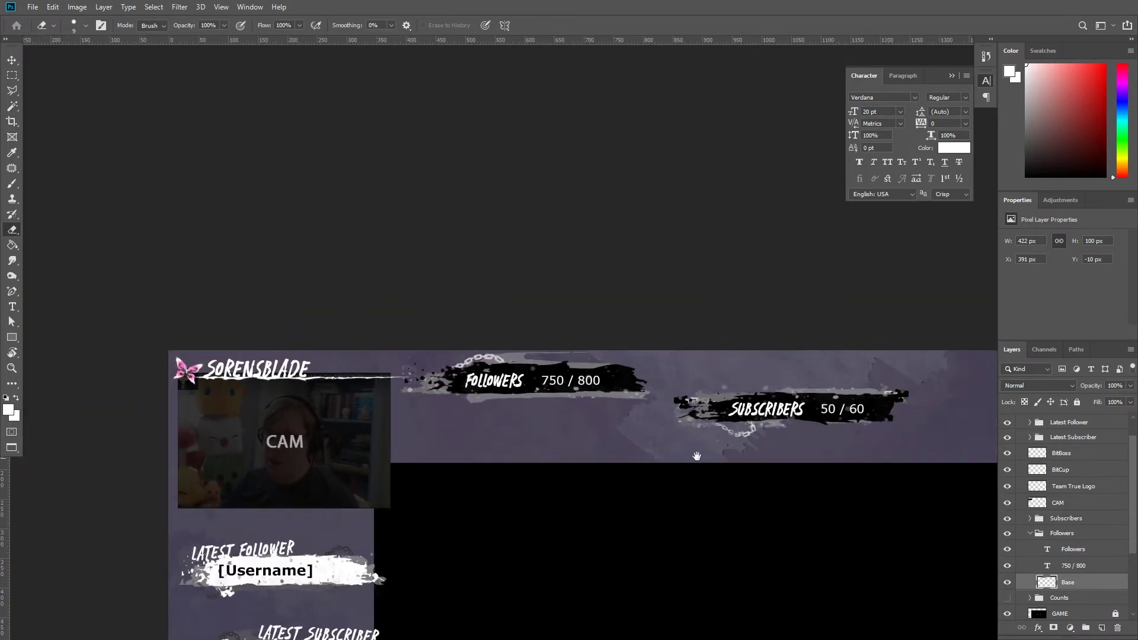
key("v")
left_click(1029, 533)
left_click(1065, 533)
mouse_move(738, 391)
left_mouse_down()
mouse_move(543, 412)
mouse_move(574, 423)
left_mouse_up()
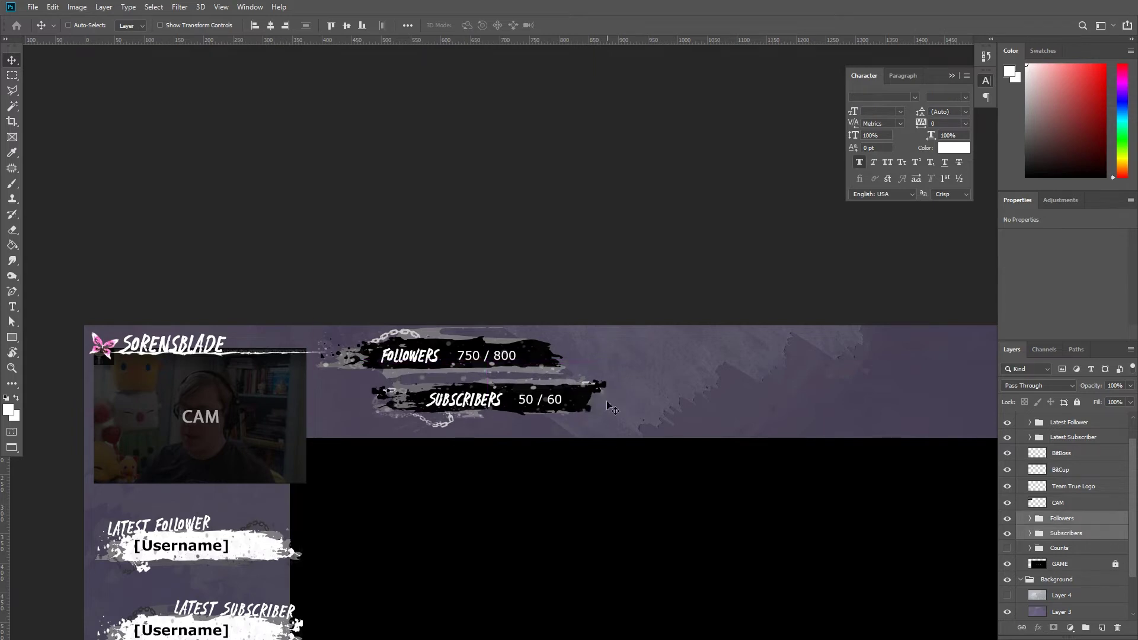
Step: Nudge the Subscribers bar slightly down beneath Followers
key("ctrl+minus")
key("shift+Down")
key("shift+Down")
key("Right")
key("Right")
key("Right")
left_click(1066, 519)
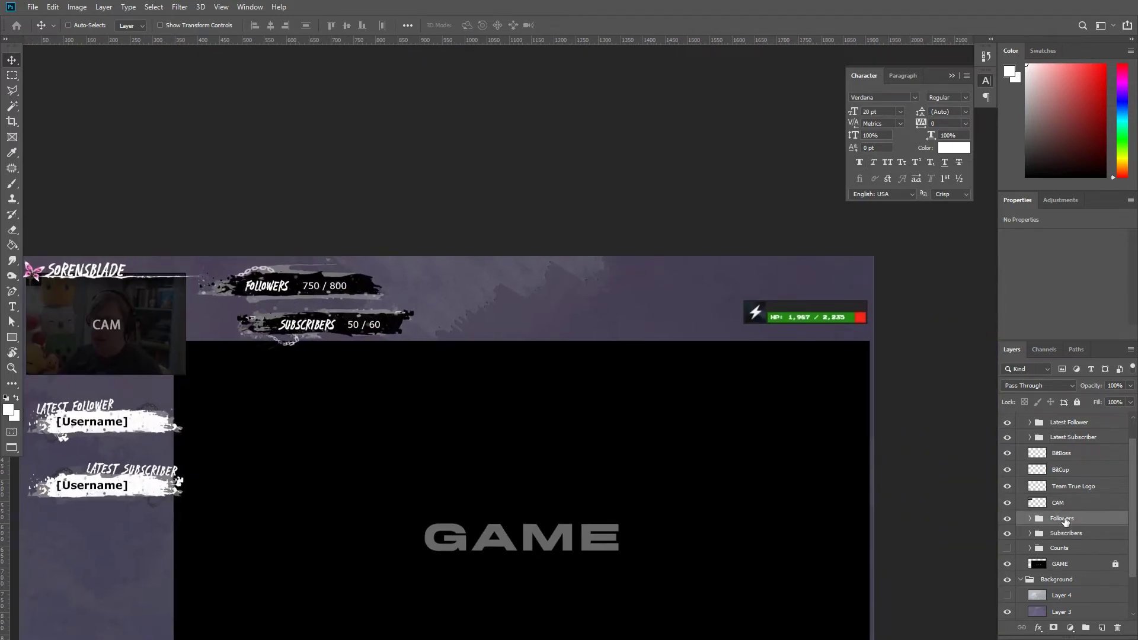
Step: Duplicate the Subscribers group to the right of Followers and rename it Cheers
left_click_drag(526, 434, 555, 372)
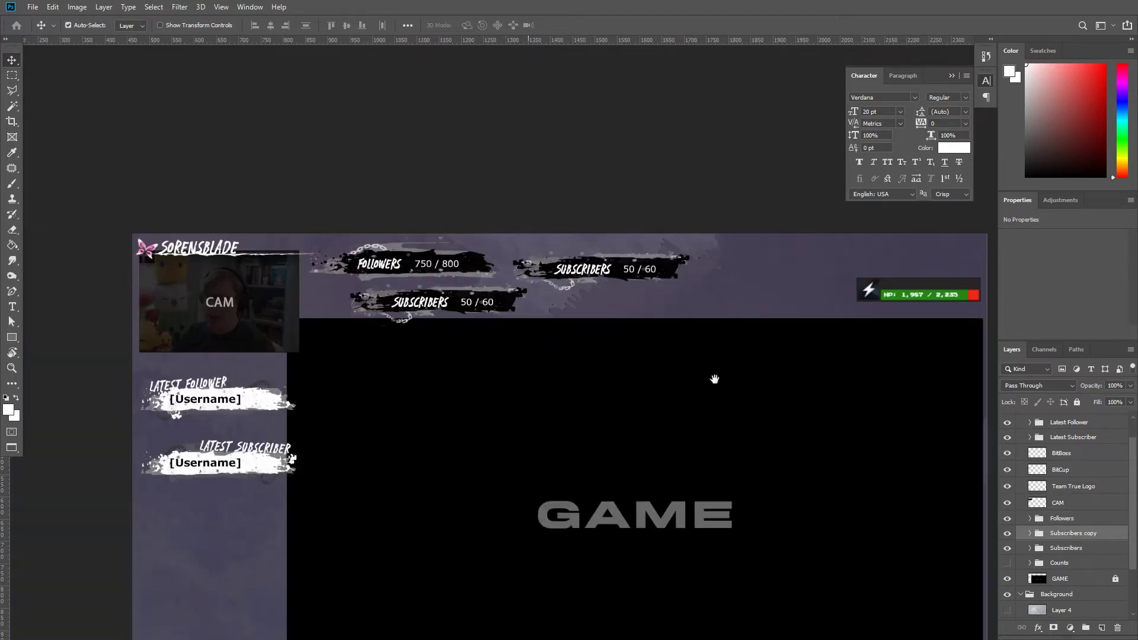
left_click_drag(555, 371, 731, 391)
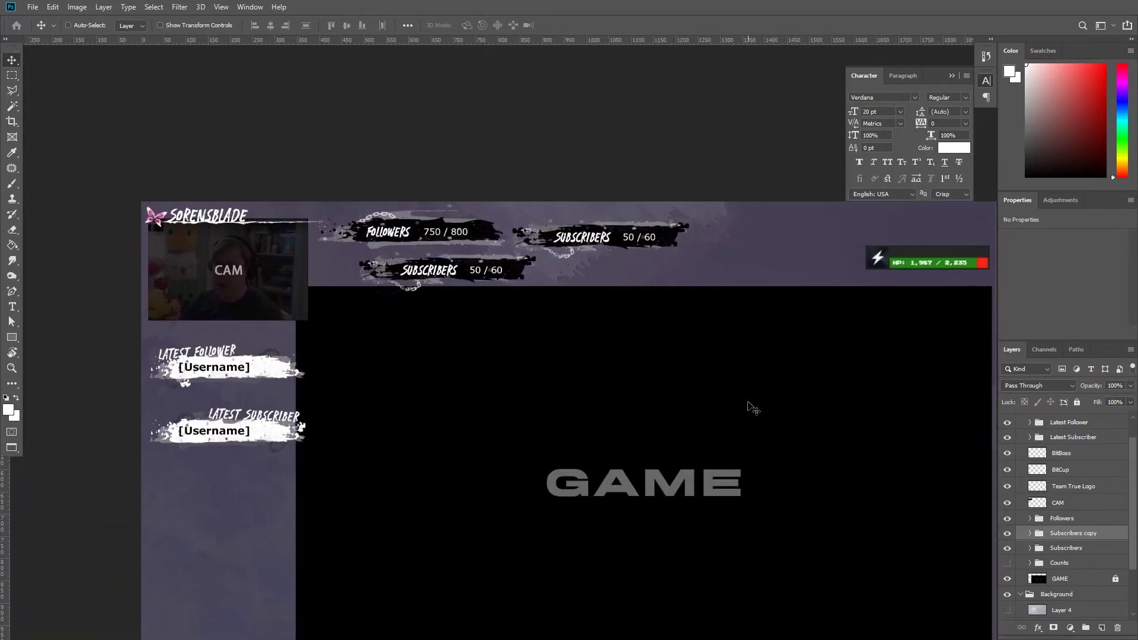
left_click_drag(830, 300, 706, 406)
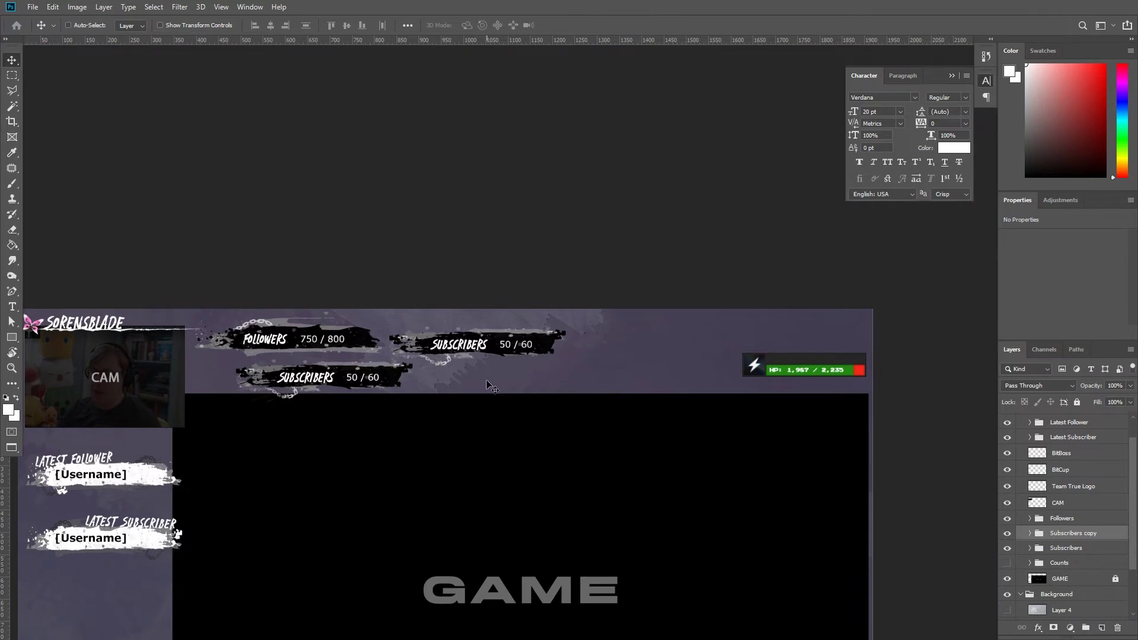
left_click_drag(1068, 548, 1067, 548)
double_click(1066, 548)
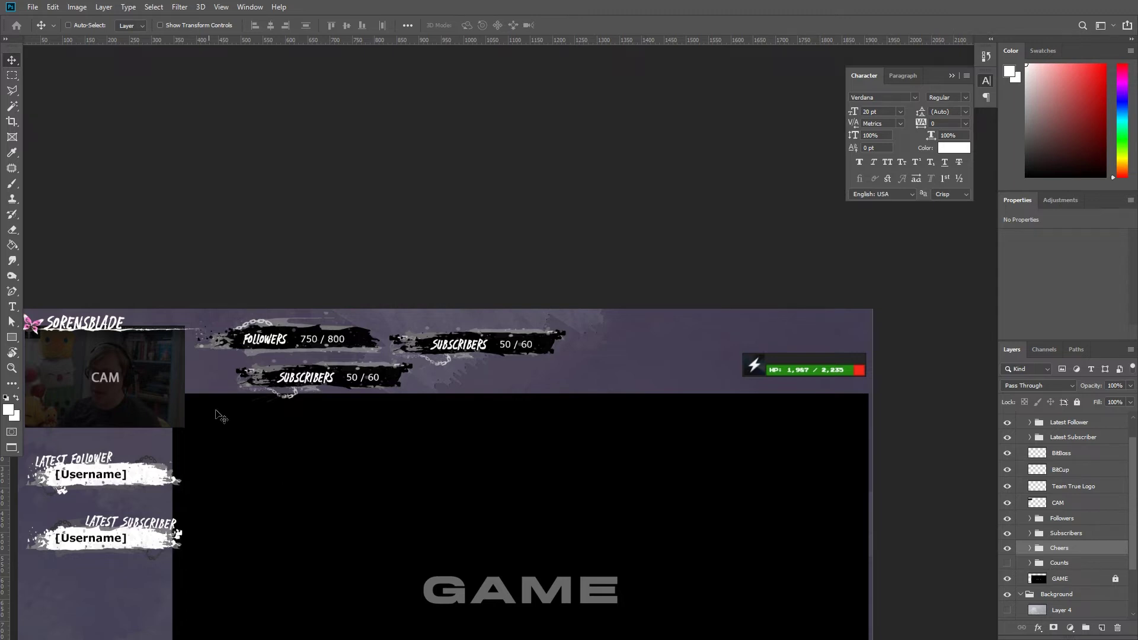
Step: Change the copy's text to CHEERS and 0 bits, shifting 0 bits further right
double_click(459, 345)
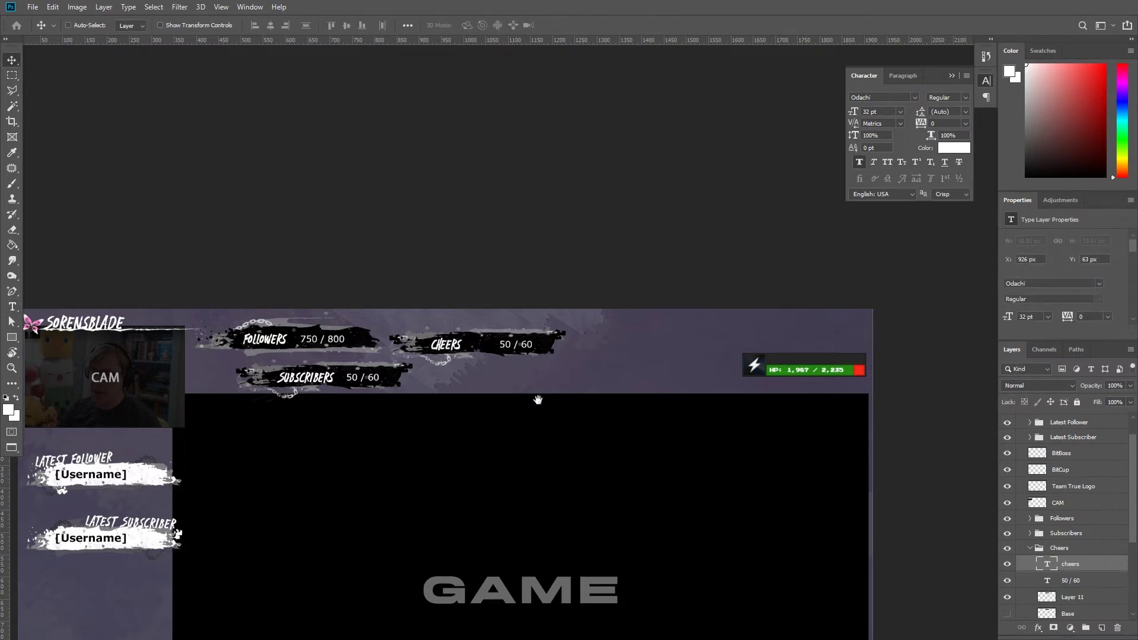
type("0 b")
left_click_drag(491, 401, 550, 387, "ctrl")
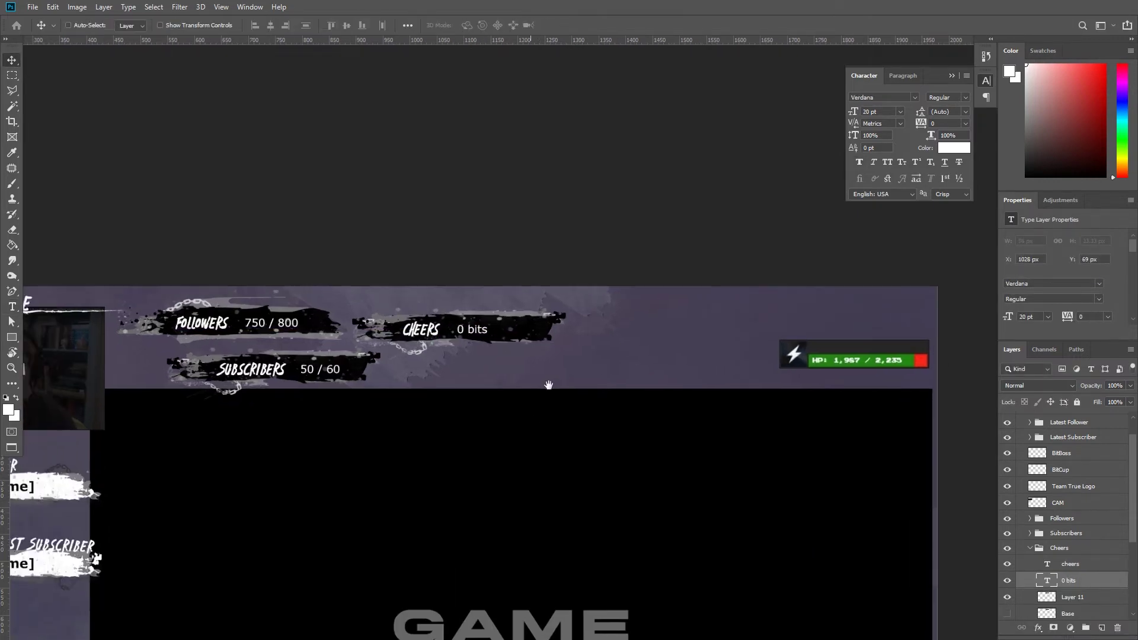
scroll(549, 387, "down", 3, "alt")
scroll(770, 387, "left", 5)
scroll(818, 394, "down", 3)
scroll(752, 425, "up", 3)
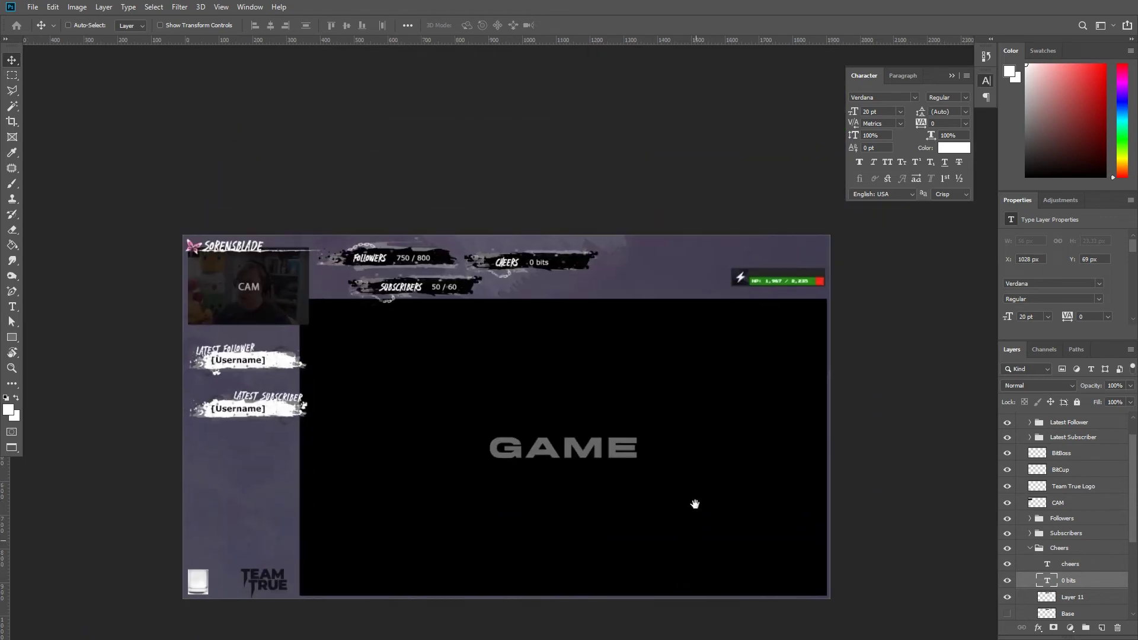
Step: Preview the overlay full screen, then return to the brush-stroke image document
key("f")
left_click_drag(704, 427, 698, 428)
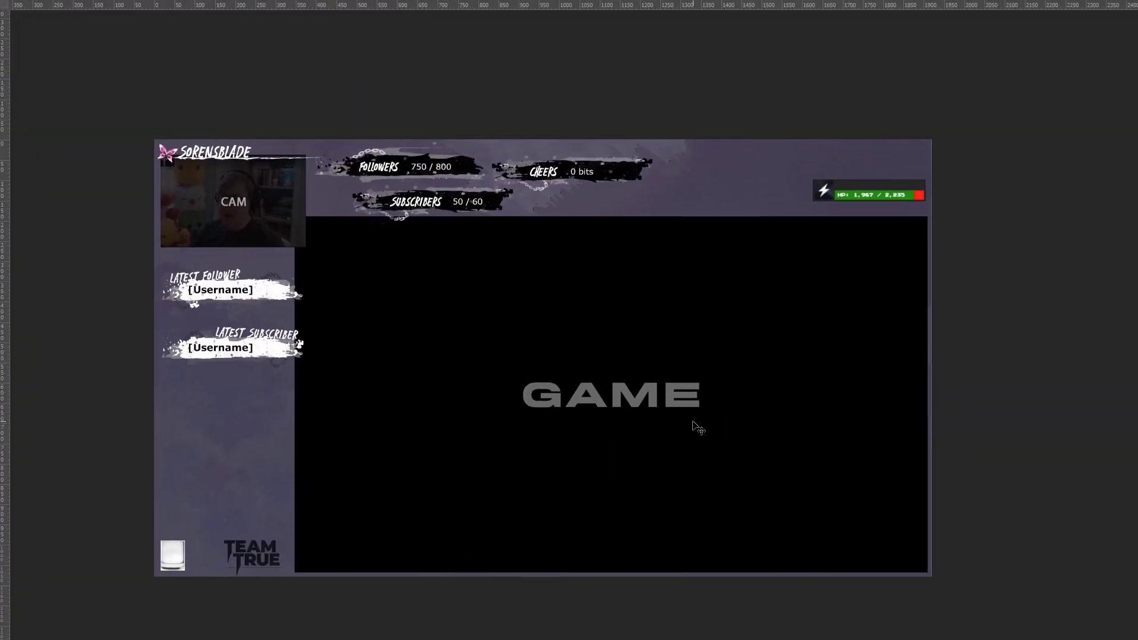
key("f")
scroll(495, 243, "up", 5, "alt")
key("ctrl+Tab")
scroll(608, 391, "down", 5, "alt")
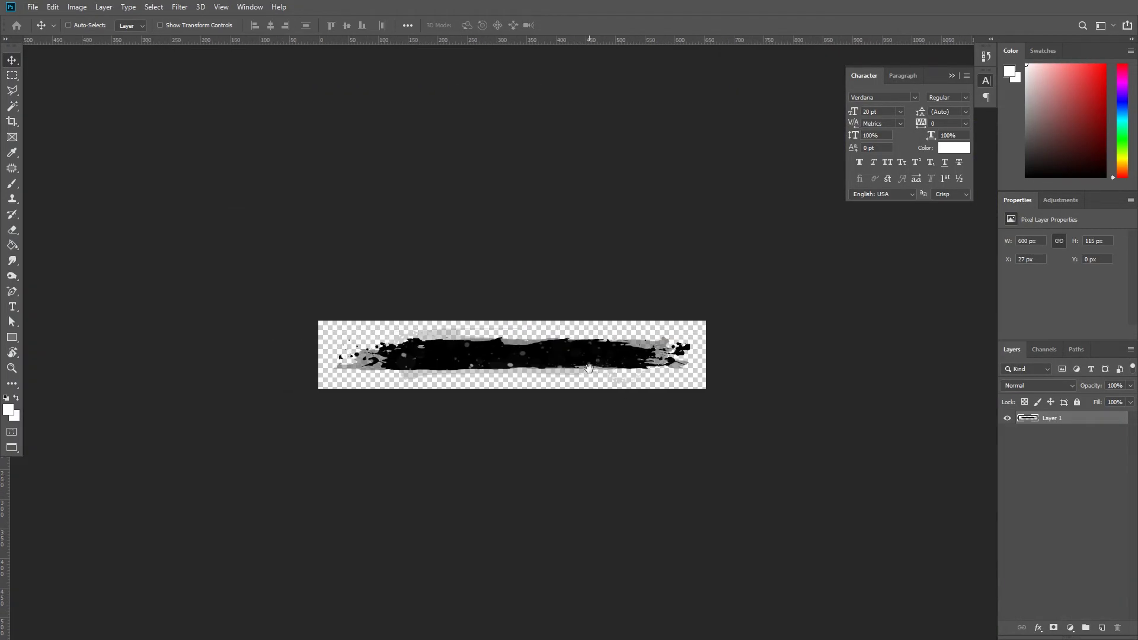
Step: Fill the brush image's empty area black and copy the middle strip
key("g")
left_click(664, 388)
scroll(667, 385, "up", 2, "alt")
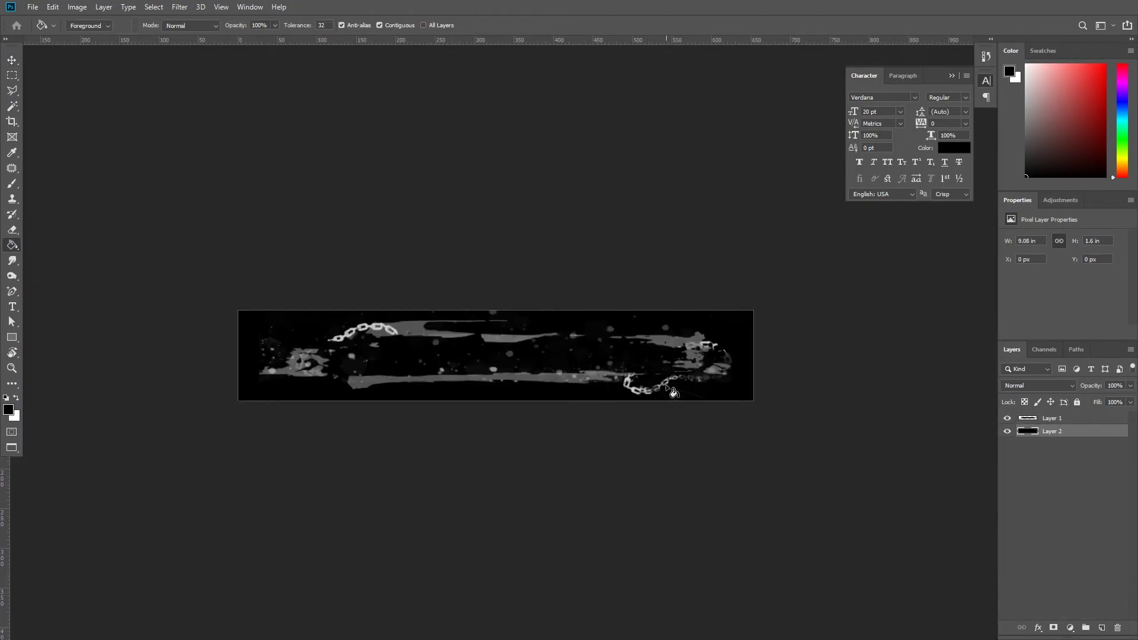
key("m")
left_click_drag(406, 305, 617, 421)
key("v")
key("alt+bracketright")
Step: Paste the strip into the Cheers group behind CHEERS and flip it vertically
key("ctrl+Tab")
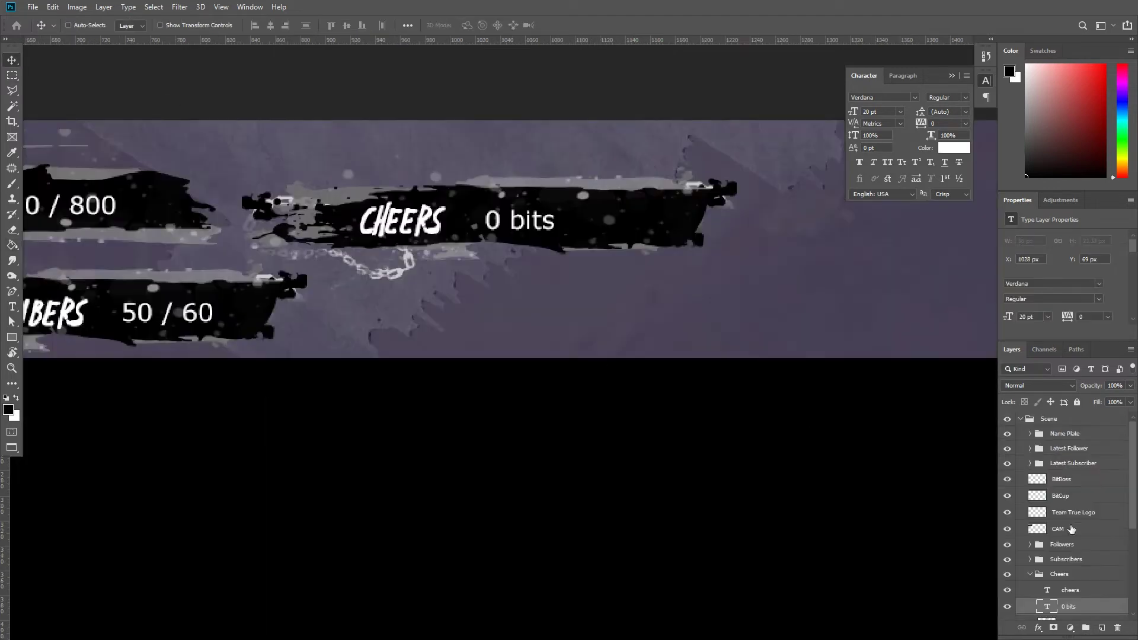
scroll(1067, 516, "down", 3)
left_click(1068, 532)
key("ctrl+v")
mouse_move(569, 415)
left_mouse_down()
mouse_move(480, 255)
mouse_move(705, 281)
left_mouse_up()
key("ctrl+t")
right_click(636, 271)
left_click(667, 427)
key("Return")
Step: Slide the Cheers strip right and place its layer below the 0 bits text
key("e")
key("v")
left_click_drag(560, 292, 572, 292)
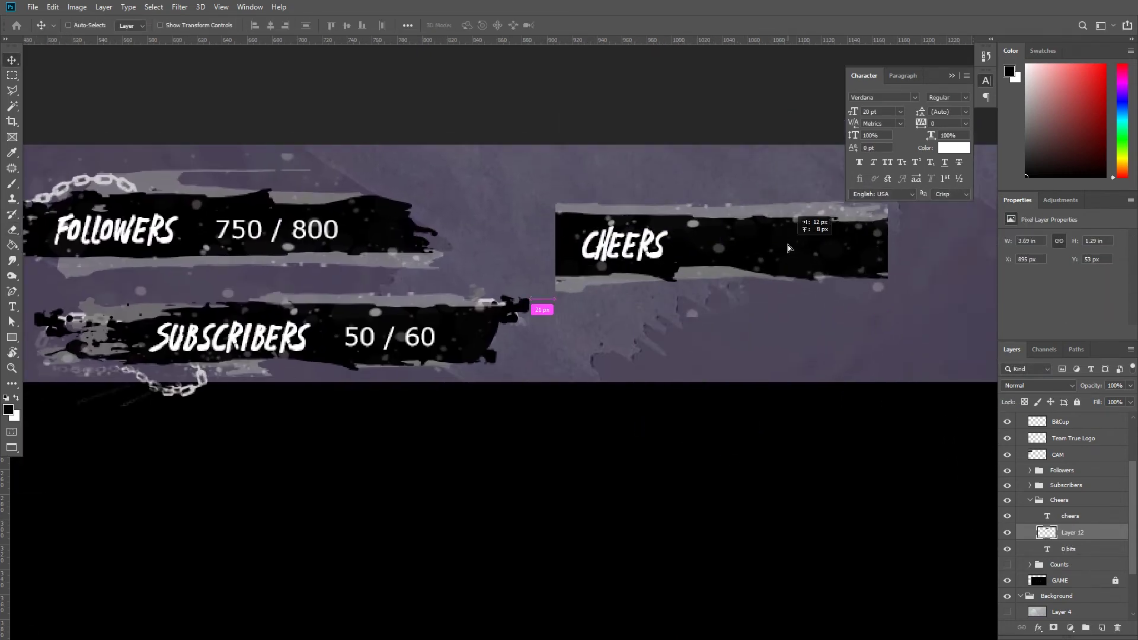
key("ctrl+minus")
mouse_move(667, 309)
left_mouse_down()
mouse_move(688, 309)
mouse_move(680, 315)
left_mouse_up()
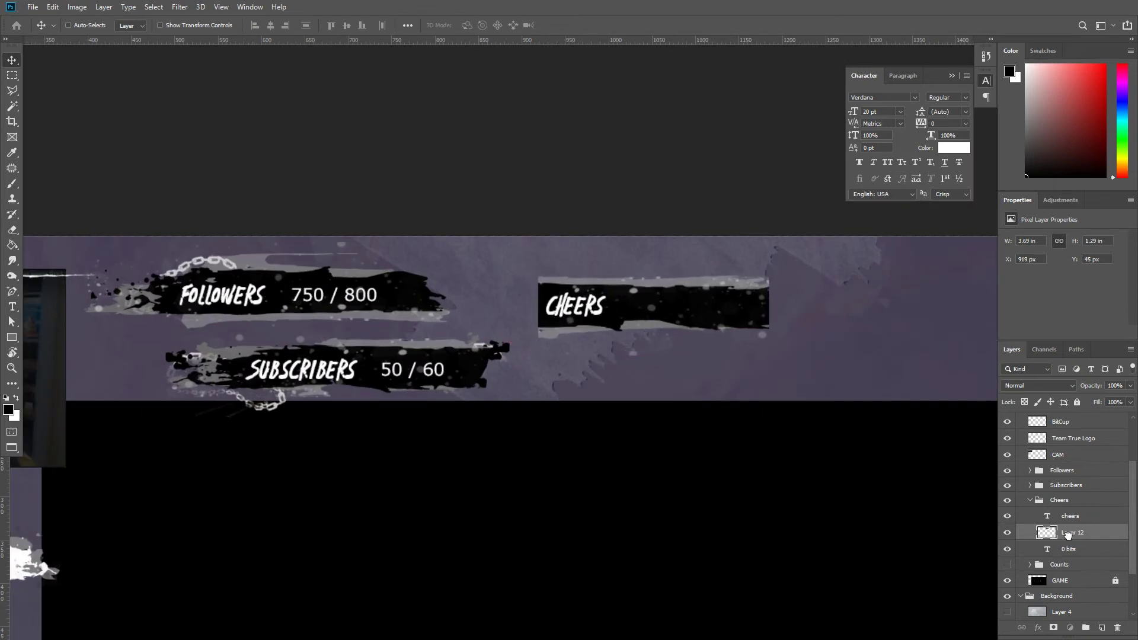
key("ctrl+bracketleft")
key("Left")
key("Left")
key("Left")
key("ctrl+minus")
key("ctrl+plus")
key("ctrl+plus")
key("ctrl+plus")
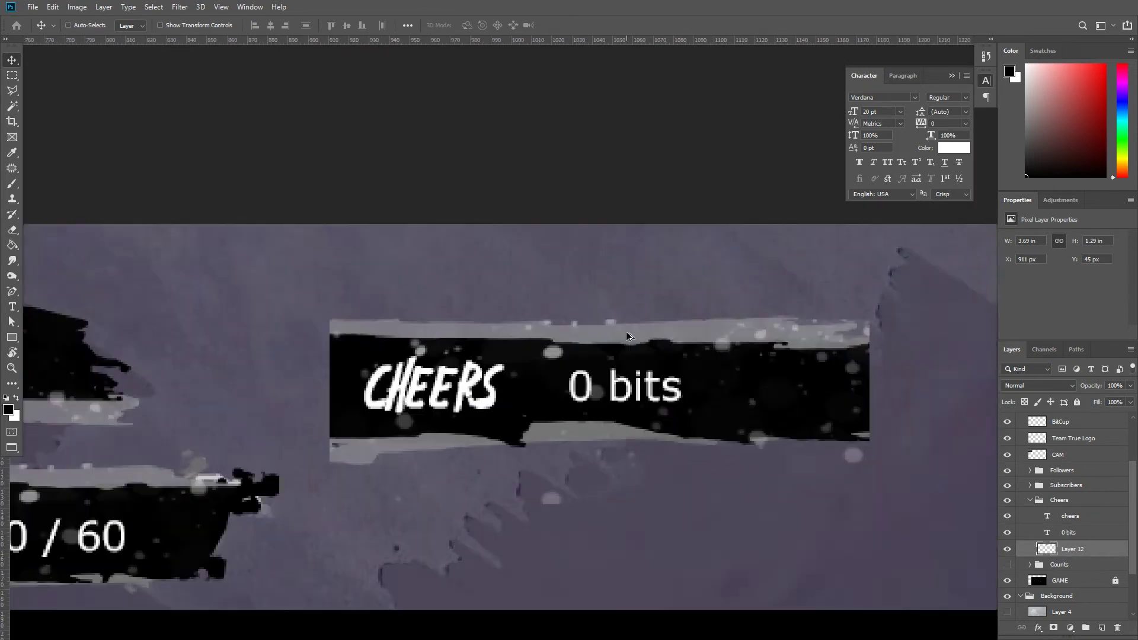
key("ctrl+plus")
Step: Shrink the eraser to 1 pixel and inspect the strip around 0 bits at pixel level
key("e")
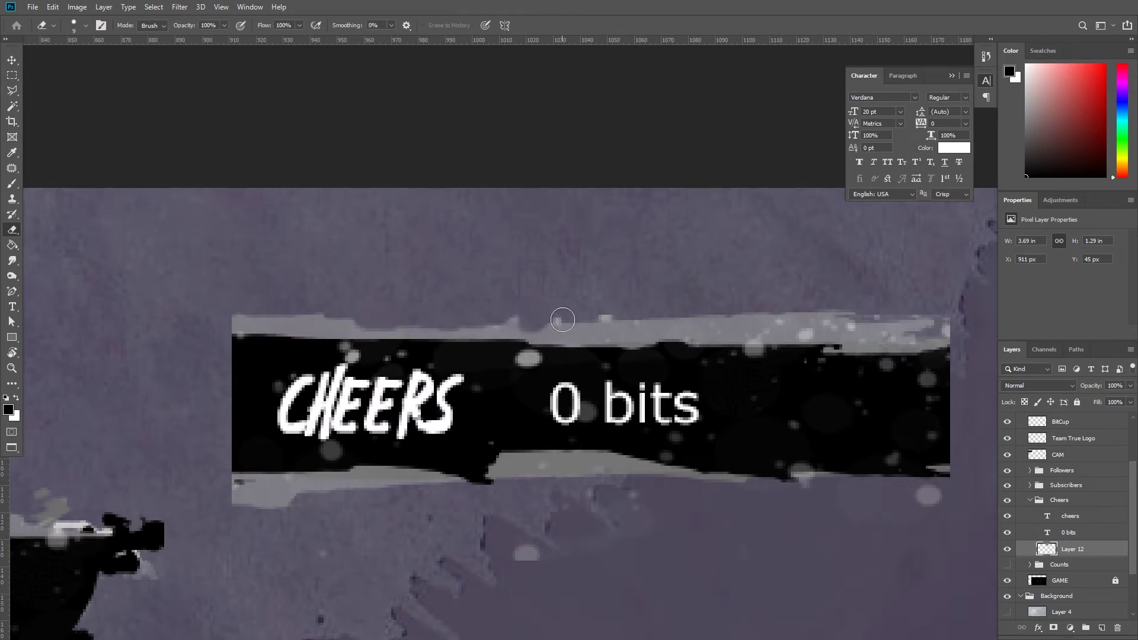
right_click(602, 316)
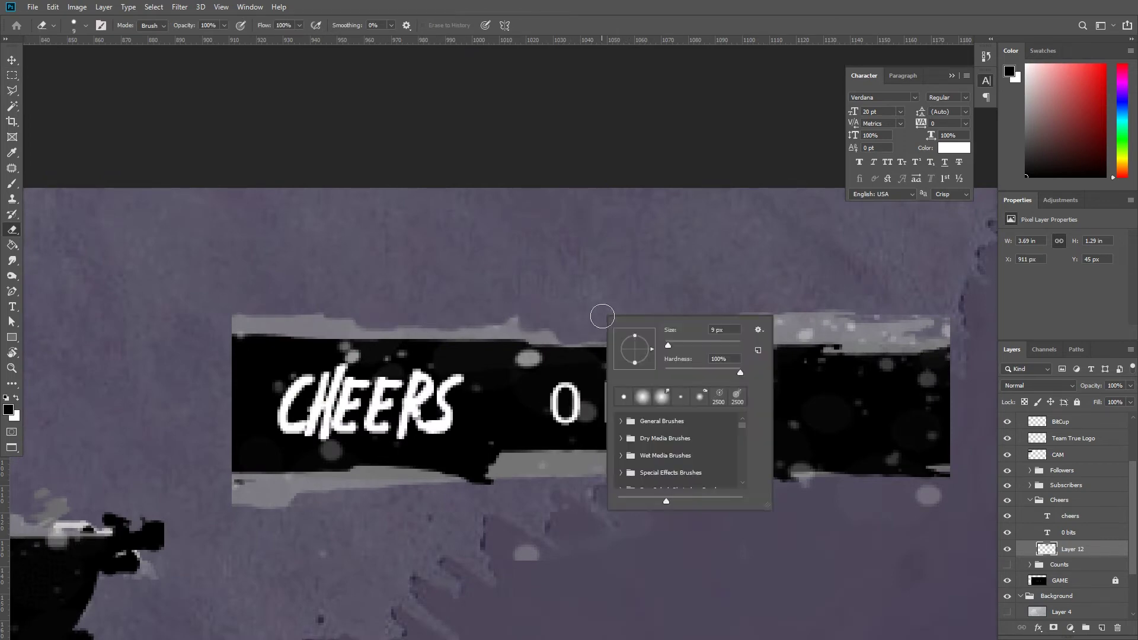
key("Return")
key("ctrl+plus")
right_click(848, 326)
key("Return")
scroll(890, 337, "down", 10)
scroll(652, 356, "up", 2)
scroll(641, 356, "up", 2)
scroll(626, 357, "down", 3)
scroll(626, 357, "up", 2)
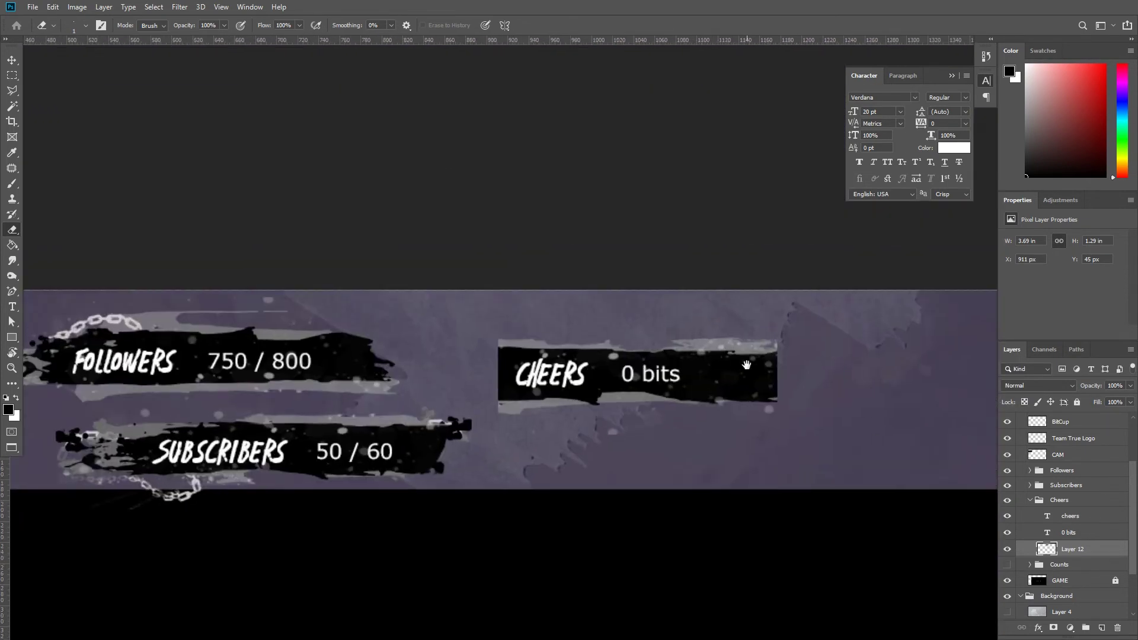
scroll(583, 385, "up", 2)
scroll(606, 395, "down", 3)
scroll(608, 387, "up", 2)
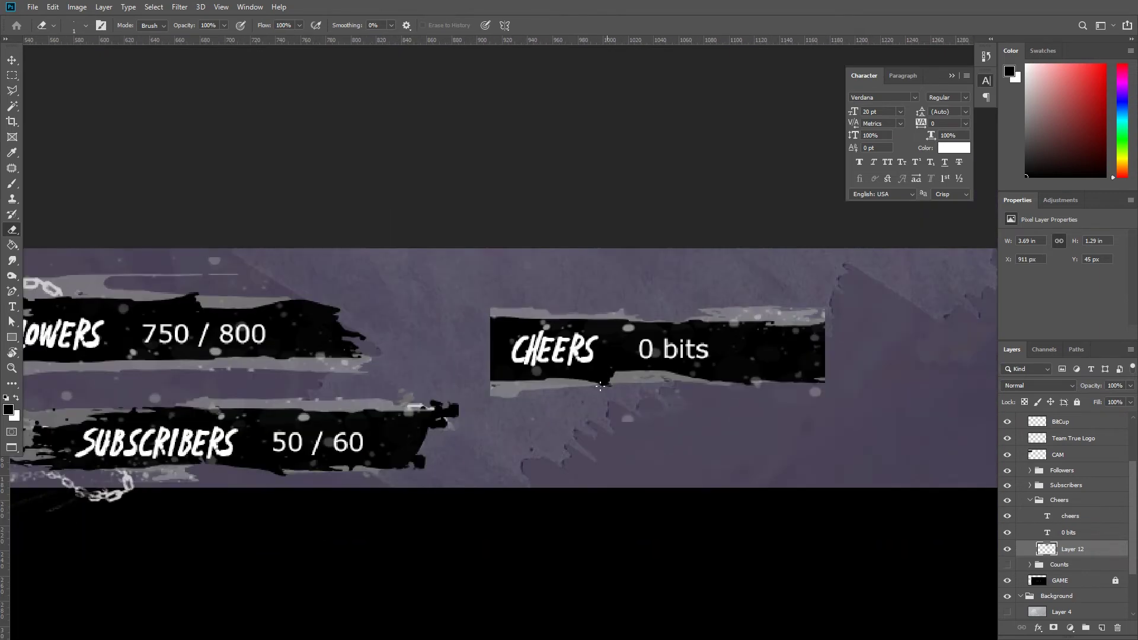
scroll(591, 386, "down", 3)
scroll(668, 414, "up", 2)
scroll(648, 338, "down", 2)
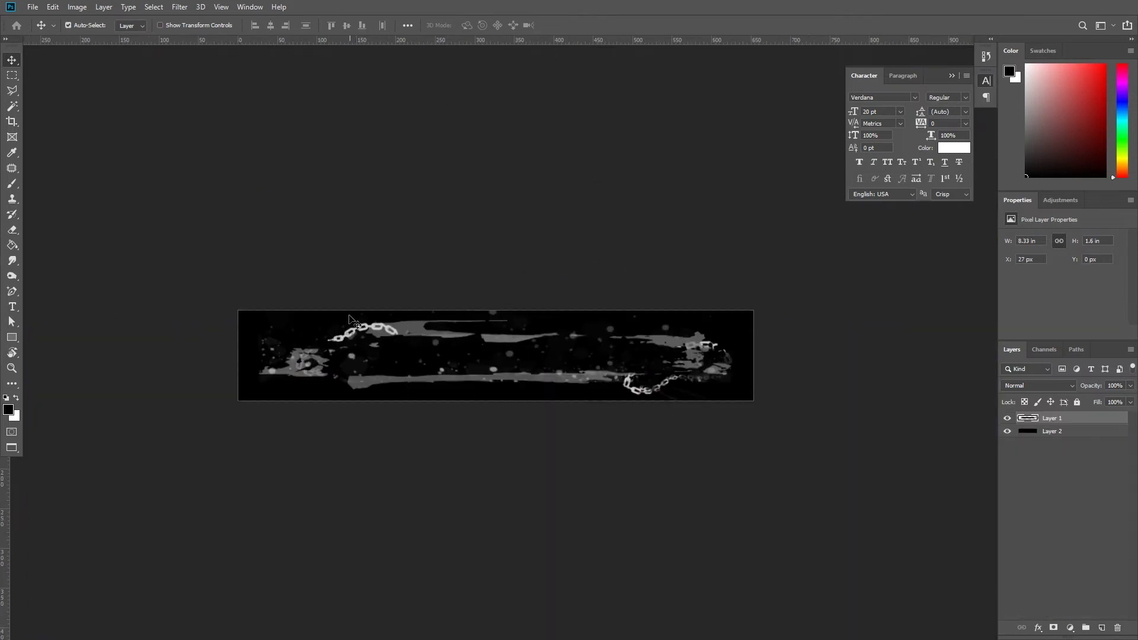
key("m")
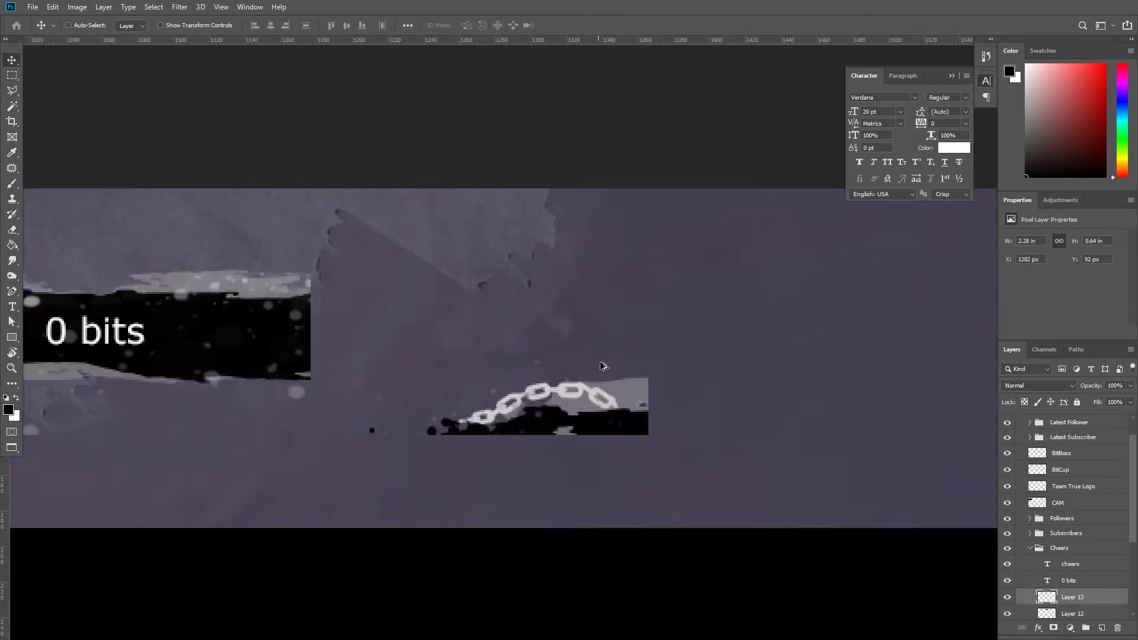
Step: Remove the pasted chain's black background and defringe its edges
scroll(470, 442, "up", 5)
key("v")
key("ctrl+j")
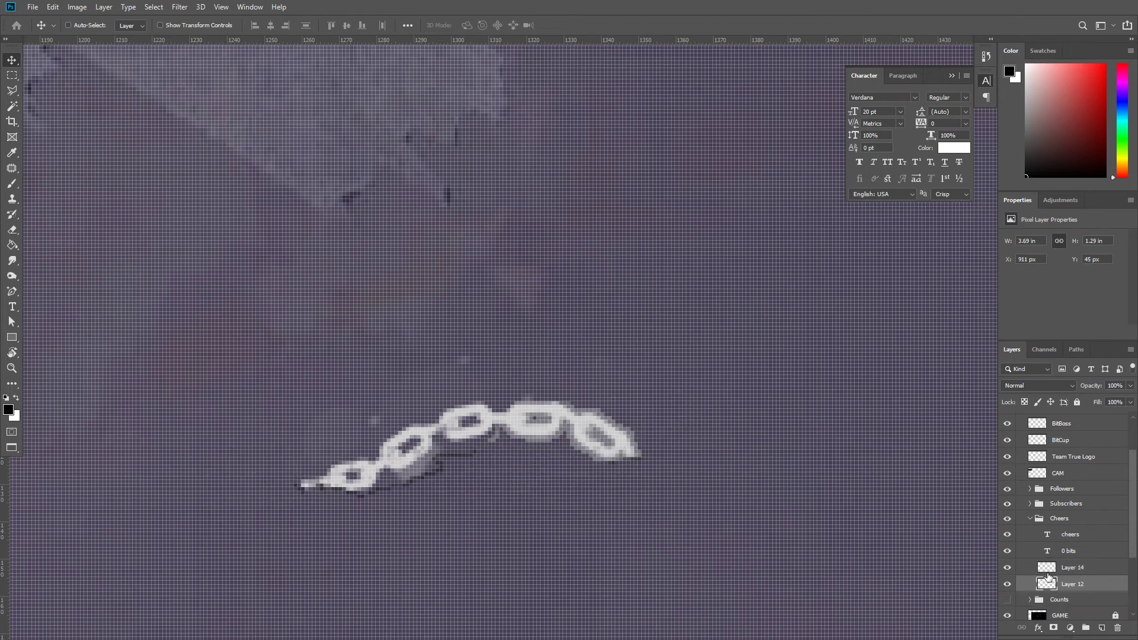
scroll(396, 152, "down", 5)
left_click(104, 6)
left_click(261, 499)
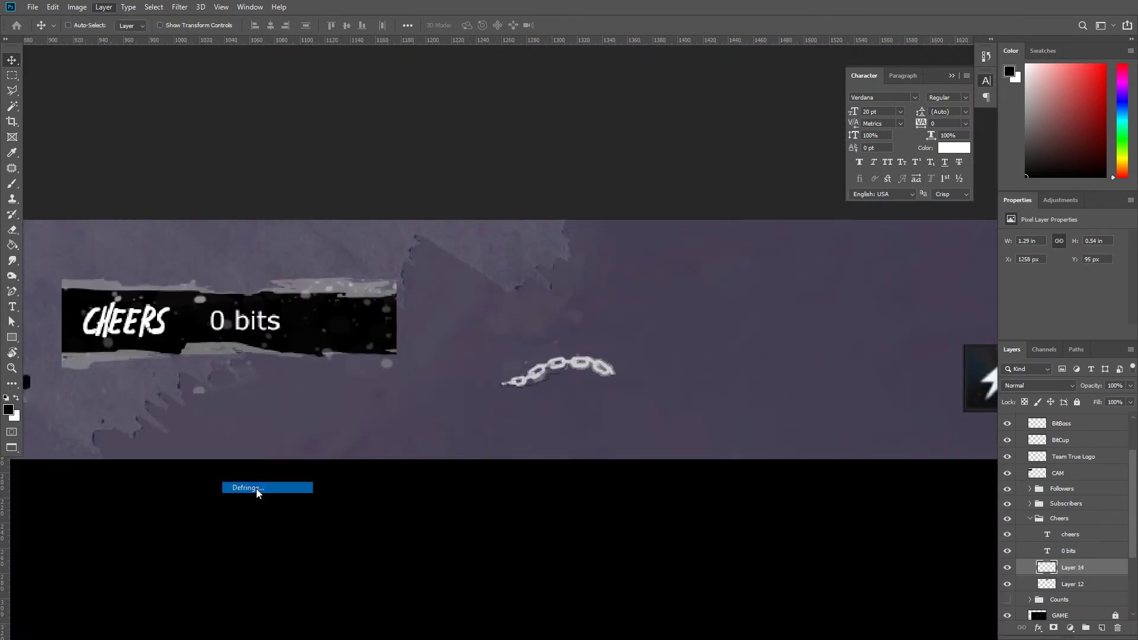
Step: Darken the chain with Hue/Saturation by lowering its lightness
key("ctrl+u")
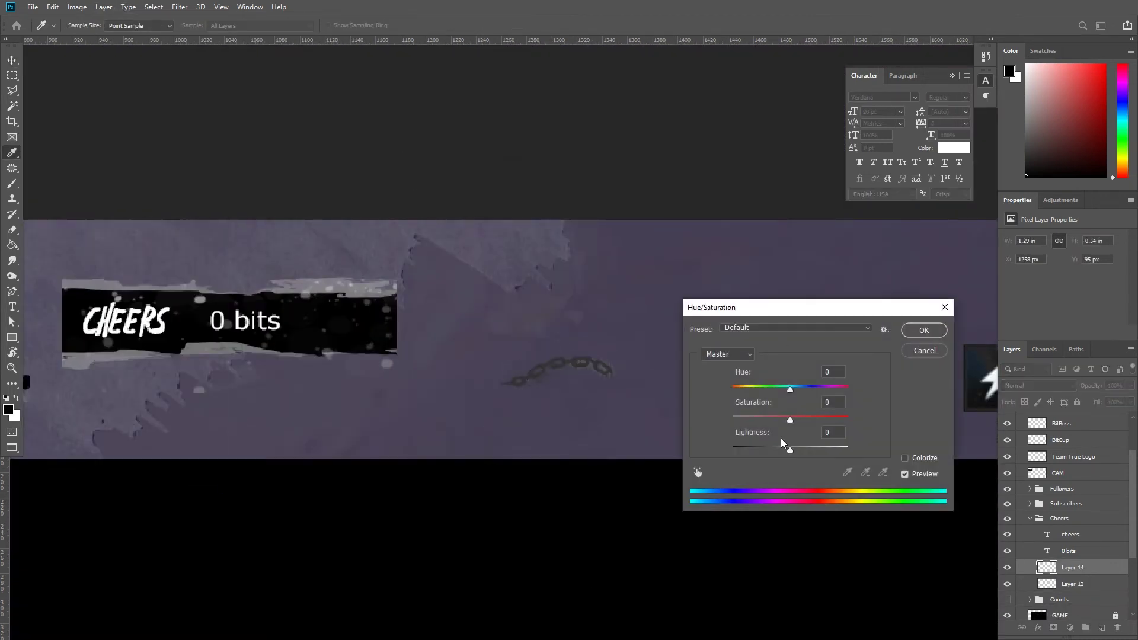
left_click_drag(795, 450, 752, 452)
key("Return")
Step: Set the eraser brush size to 3 pixels
key("e")
scroll(526, 406, "up", 5)
right_click(616, 403)
key("Return")
key("bracketright")
key("bracketright")
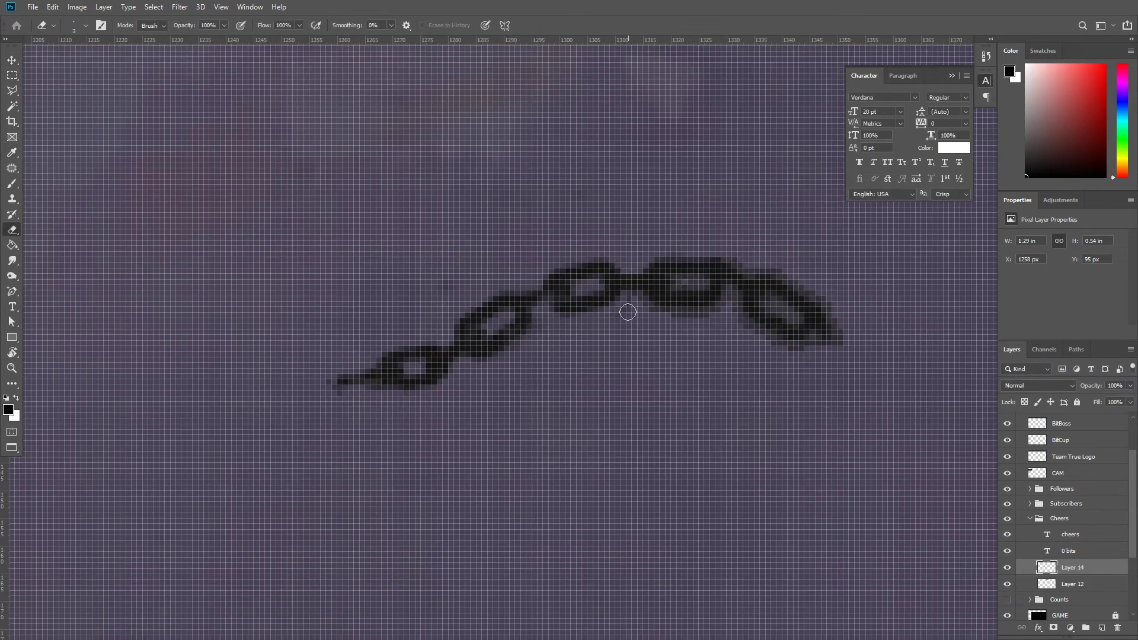
scroll(628, 313, "down", 5)
scroll(640, 351, "up", 5)
scroll(640, 351, "up", 2)
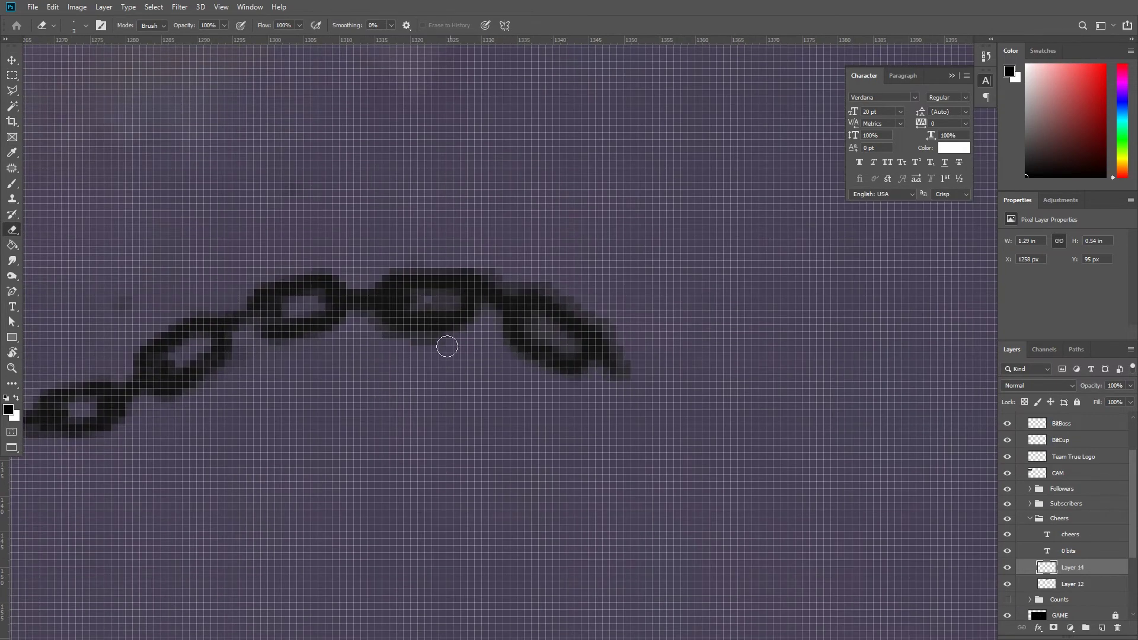
Step: Move the chain onto the CHEERS bar and add a horizontally flipped copy
key("v")
scroll(618, 328, "down", 5)
mouse_move(814, 441)
left_mouse_down()
mouse_move(612, 404)
mouse_move(666, 363)
left_mouse_up()
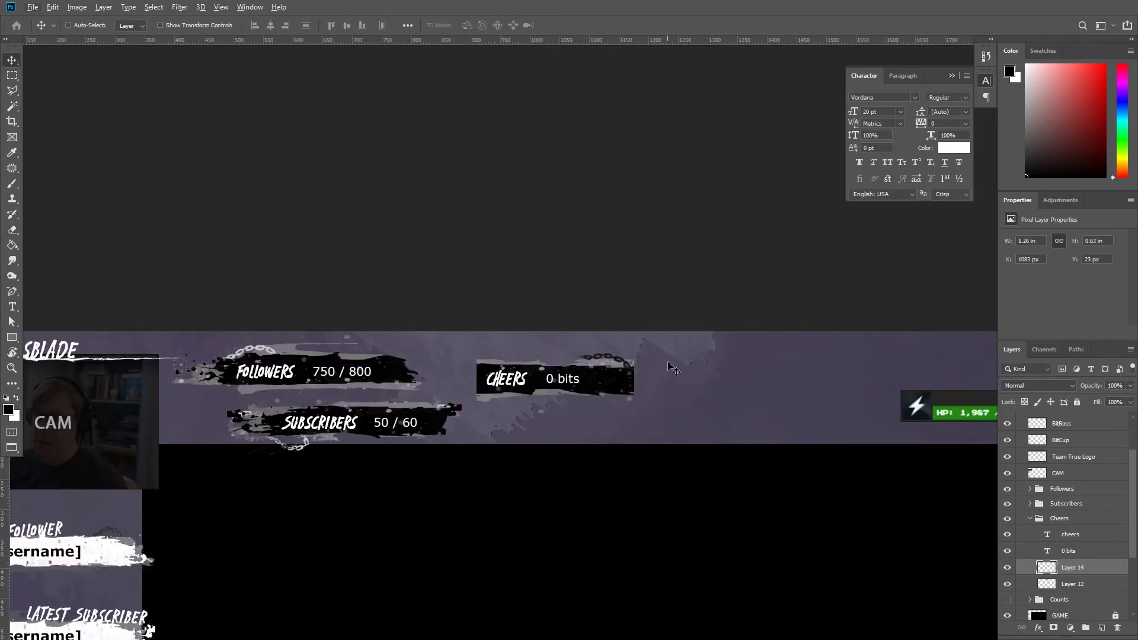
key("ctrl+t")
right_click(617, 359)
left_click(658, 508)
key("Return")
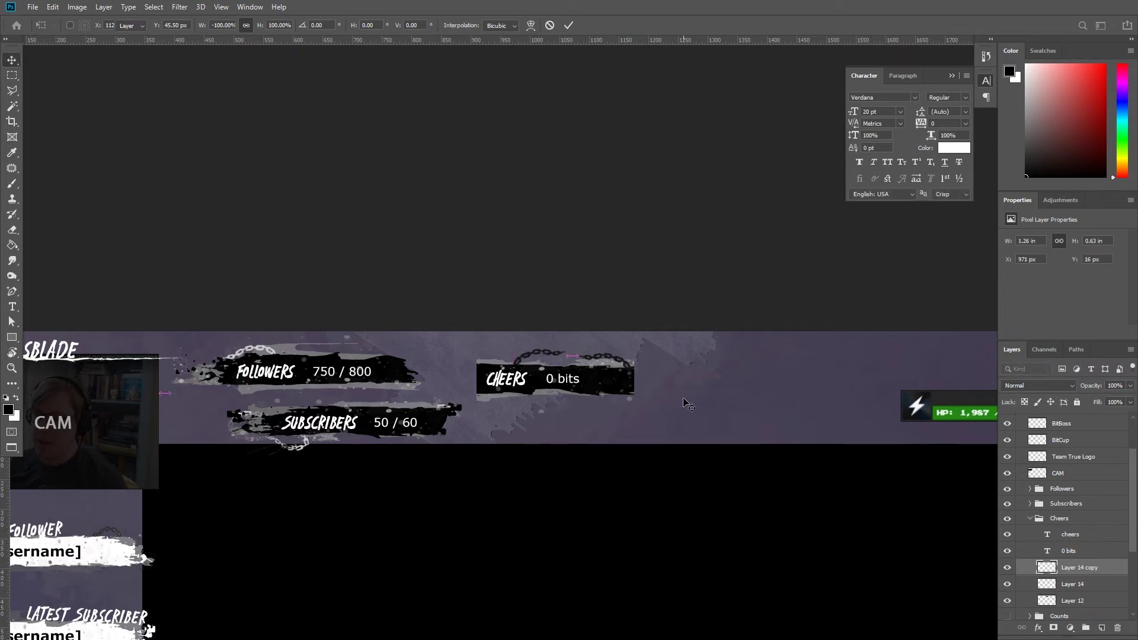
left_click_drag(748, 391, 718, 409, "alt")
Step: Rotate the chain copy about 15 degrees to sit along the bar top
scroll(582, 343, "up", 2)
scroll(583, 343, "up", 3)
key("ctrl+t")
left_click_drag(652, 332, 640, 380)
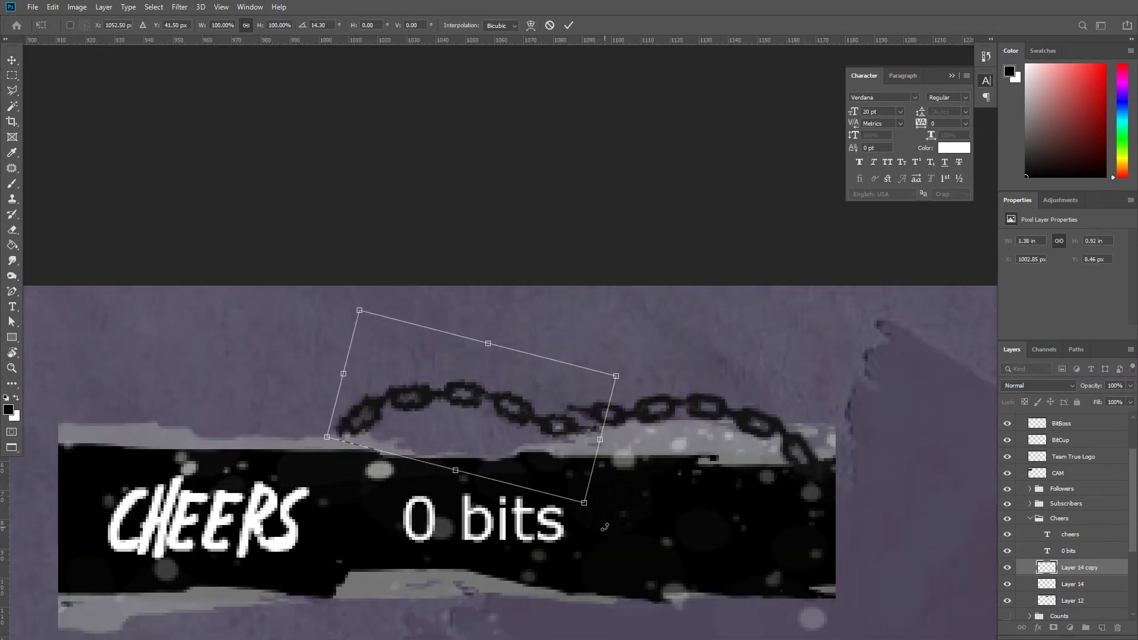
left_click_drag(506, 454, 560, 437)
key("Return")
Step: Copy a rectangular chain piece to a new layer, then undo it
key("e")
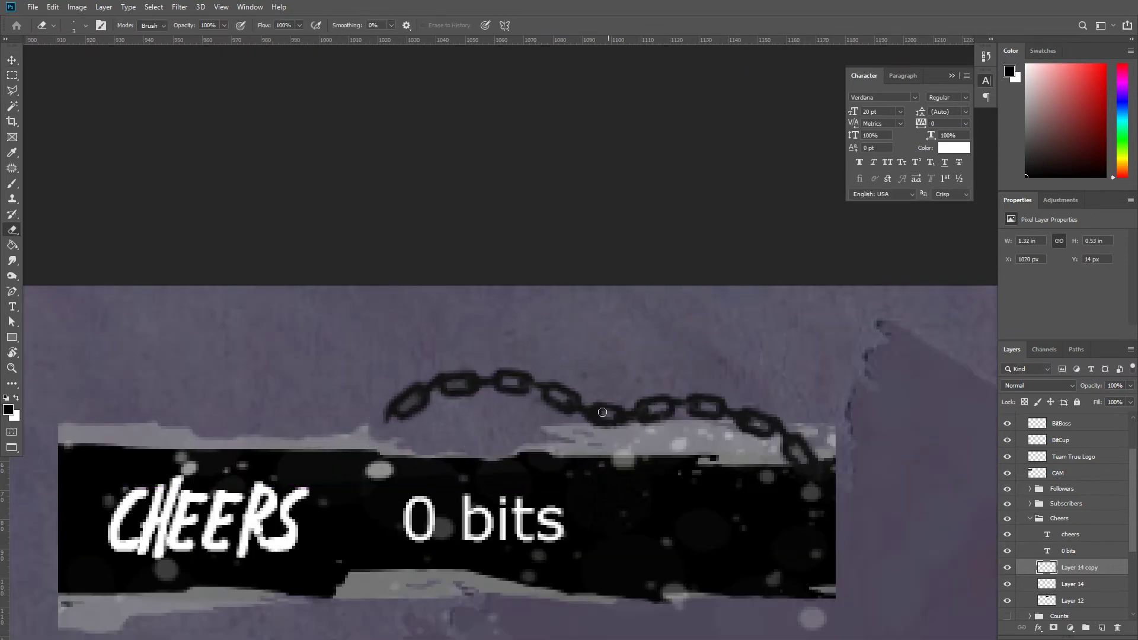
scroll(681, 376, "down", 5)
scroll(656, 376, "up", 5)
scroll(655, 376, "up", 1)
key("m")
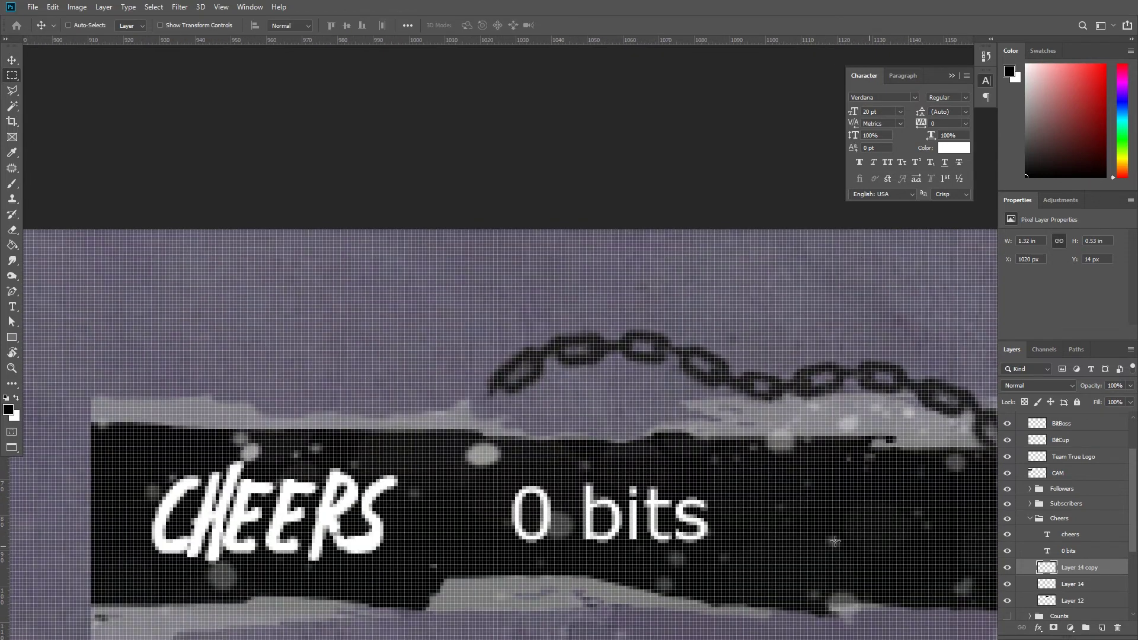
mouse_move(431, 290)
left_mouse_down()
mouse_move(674, 455)
mouse_move(703, 445)
left_mouse_up()
key("v")
key("ctrl+j")
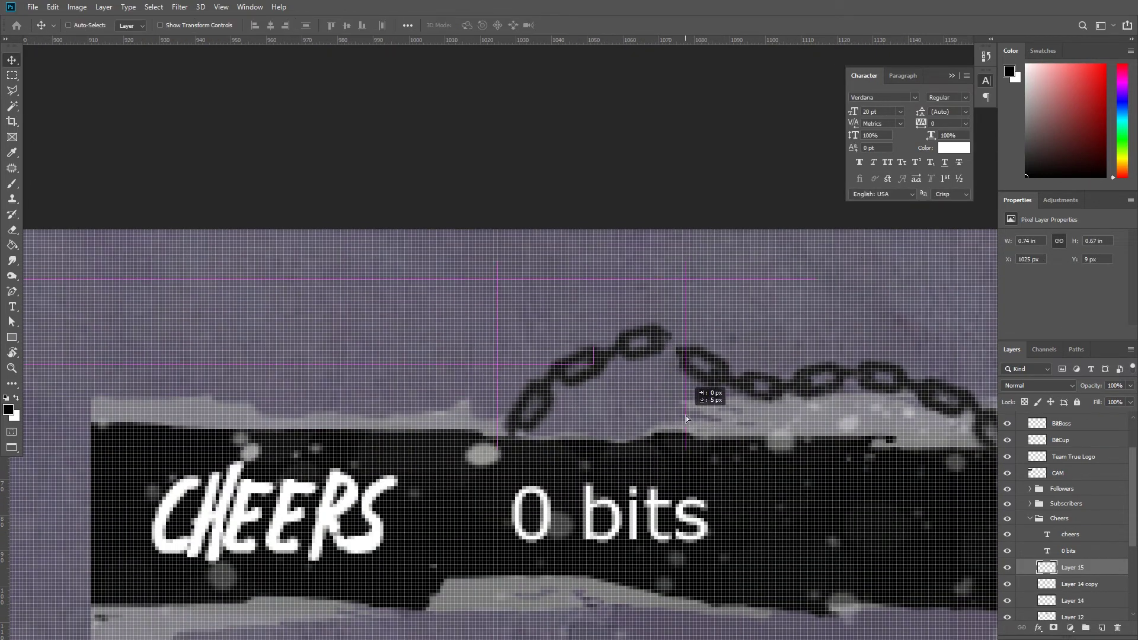
key("ctrl+z")
key("ctrl+z")
Step: Outline the chain with Polygonal Lasso, copy it to a new layer and position it
key("l")
left_click(597, 327)
left_click(598, 327)
key("v")
key("ctrl+j")
mouse_move(587, 403)
left_mouse_down()
mouse_move(617, 418)
mouse_move(734, 405)
left_mouse_up()
Step: Delete the two older chain layers and load Layer 12's chain as a selection
scroll(652, 420, "down", 5)
scroll(1067, 521, "down", 2)
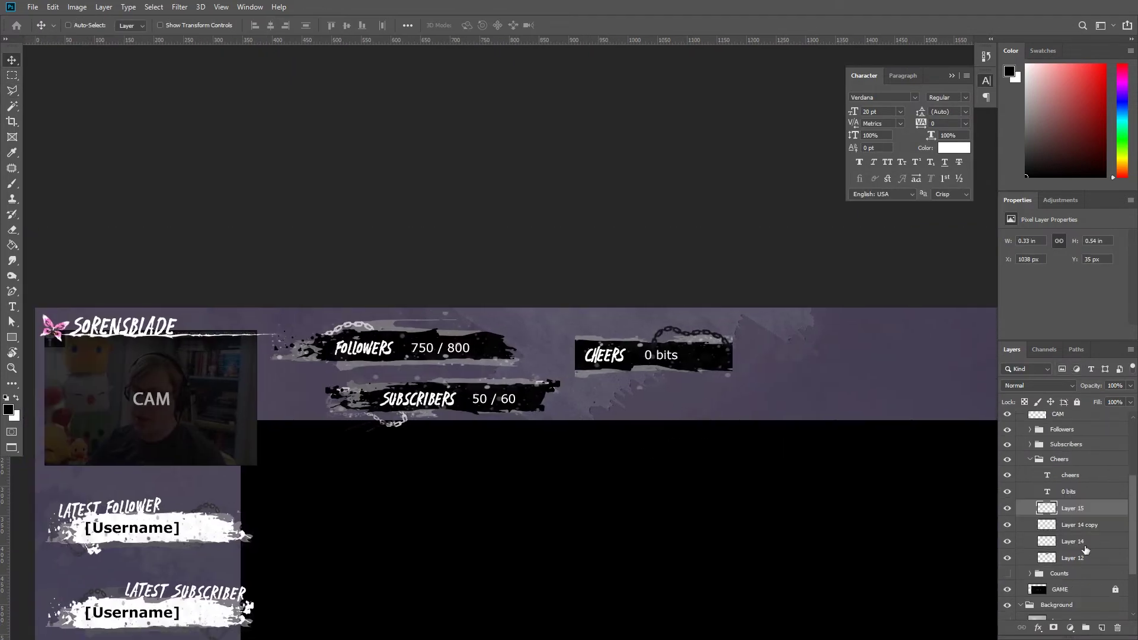
left_click(1076, 542, "shift")
key("Delete")
left_click(1046, 507, "ctrl")
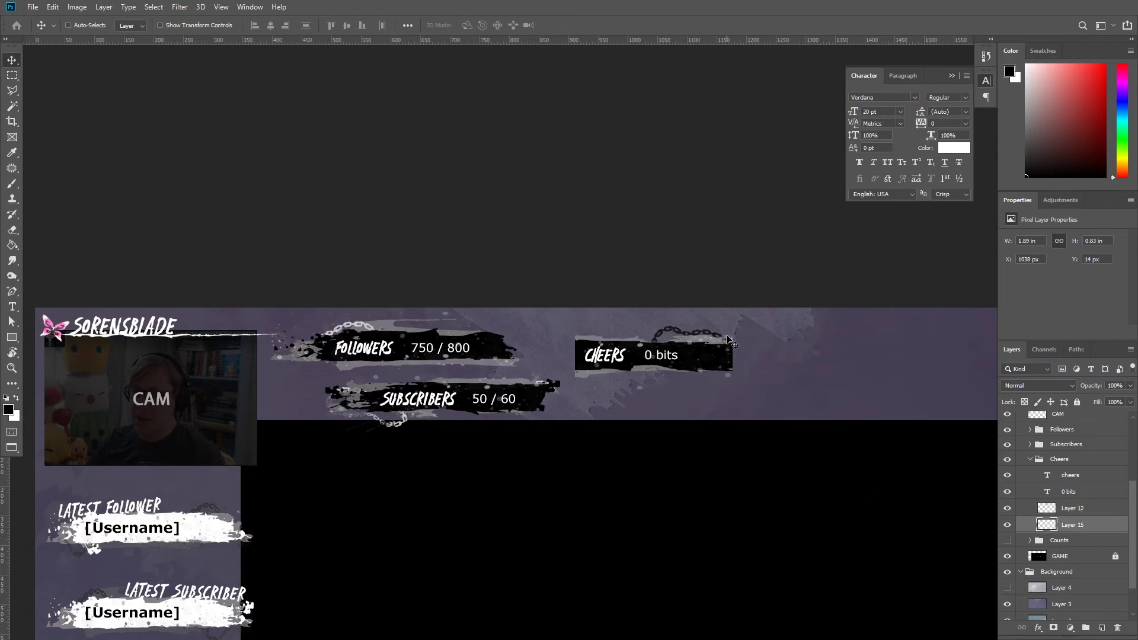
scroll(713, 358, "up", 5)
key("e")
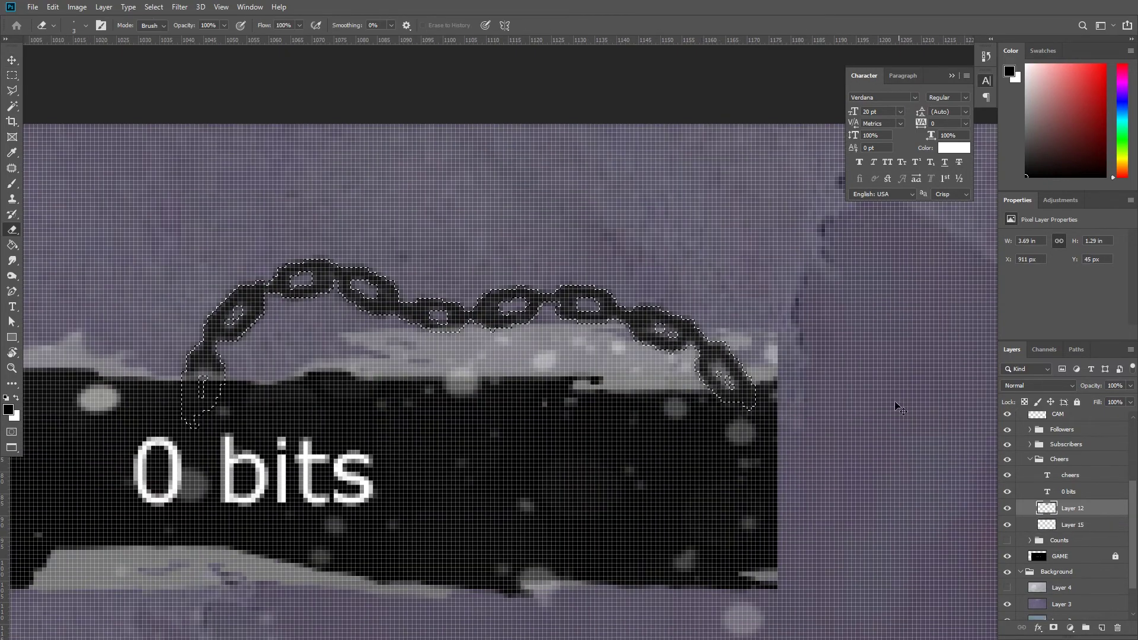
key("v")
scroll(844, 433, "down", 10)
Step: Copy the brush stroke from the other document and paste it into the overlay
left_click_drag(656, 438, 619, 410)
key("ctrl+Tab")
left_click(1007, 431)
key("m")
key("ctrl+a")
key("ctrl+c")
key("ctrl+Tab")
key("v")
key("ctrl+v")
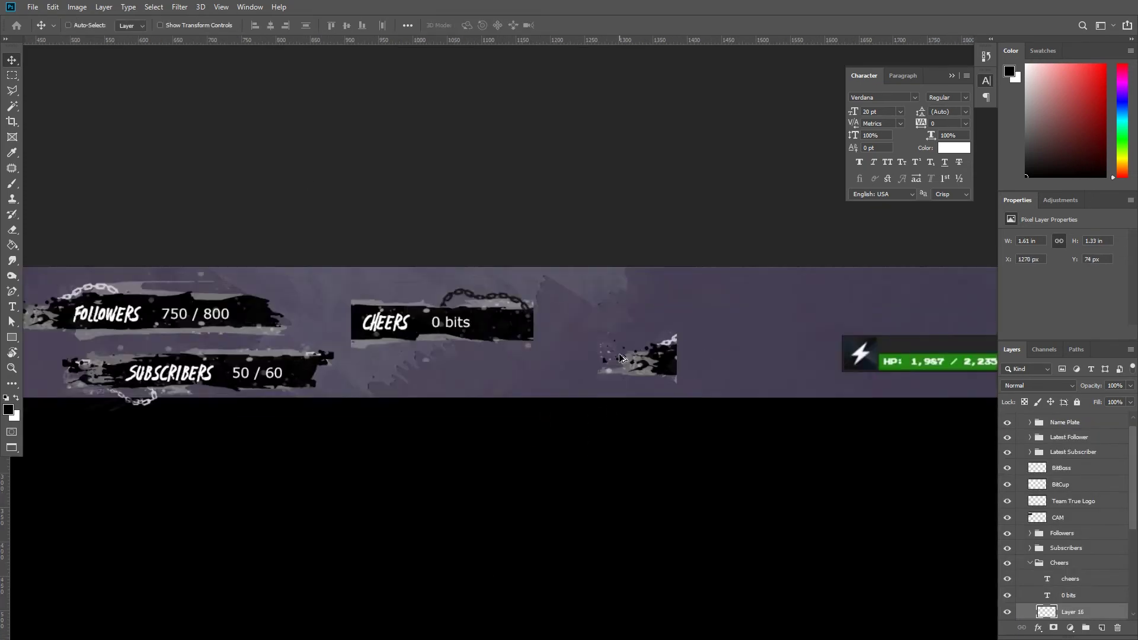
Step: Nudge the pasted splatter piece left and down beside the Cheers bar
key("e")
scroll(636, 378, "up", 5)
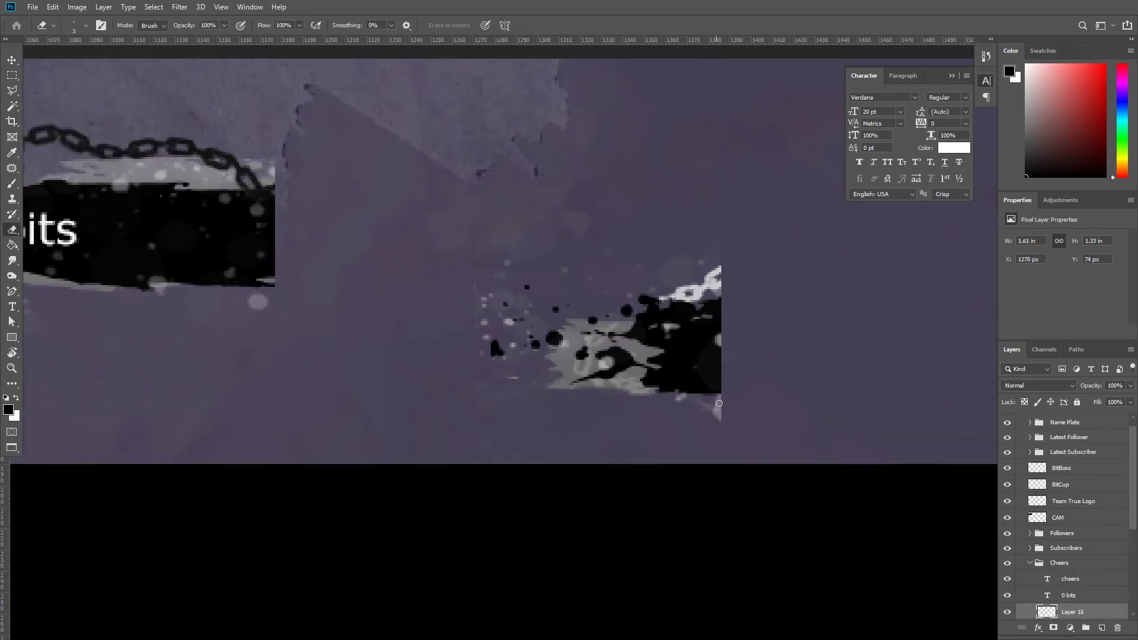
scroll(719, 403, "up", 5)
key("v")
mouse_move(593, 356)
left_mouse_down()
mouse_move(628, 320)
mouse_move(588, 361)
left_mouse_up()
key("e")
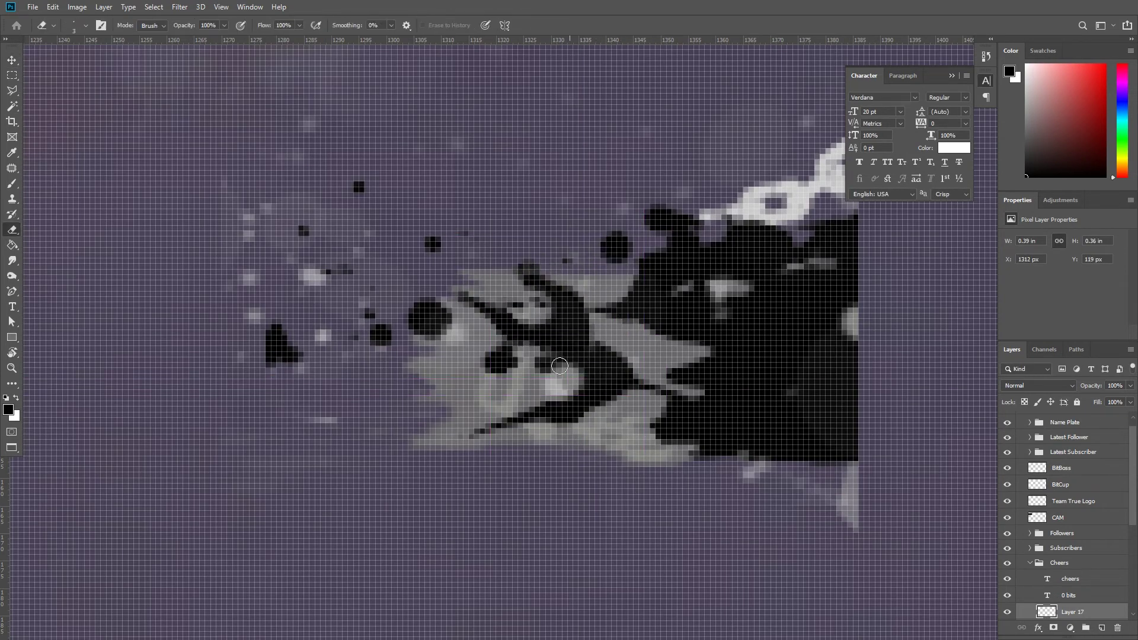
Step: Warp the splatter piece to bend part of its shape
scroll(559, 365, "down", 5)
scroll(559, 366, "up", 4)
left_click(12, 261)
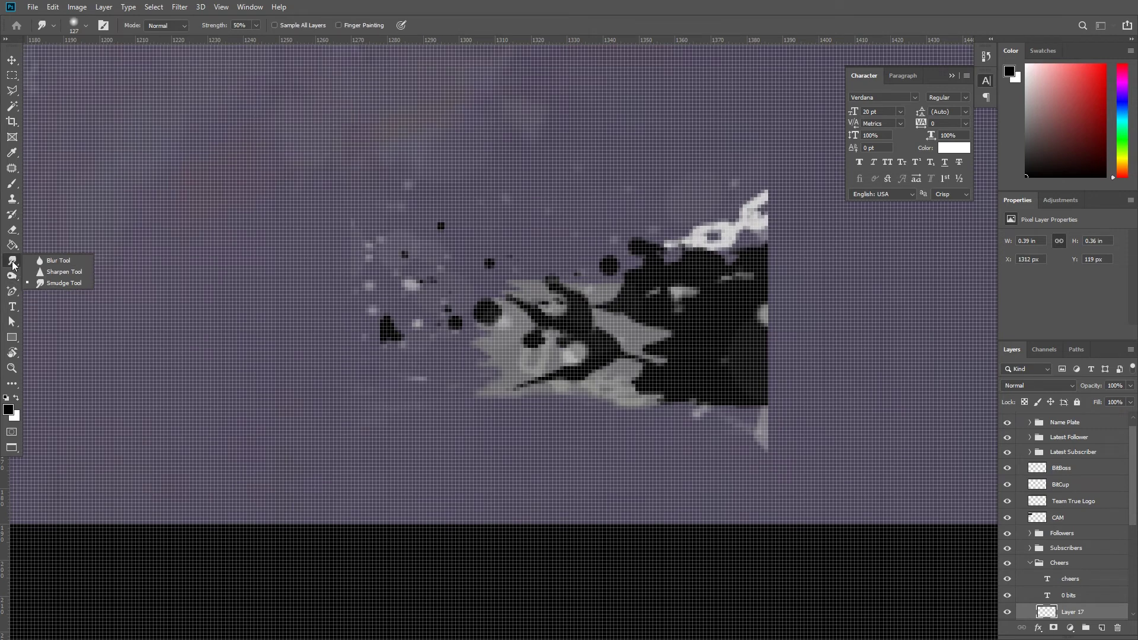
key("ctrl+t")
left_click_drag(517, 320, 533, 337)
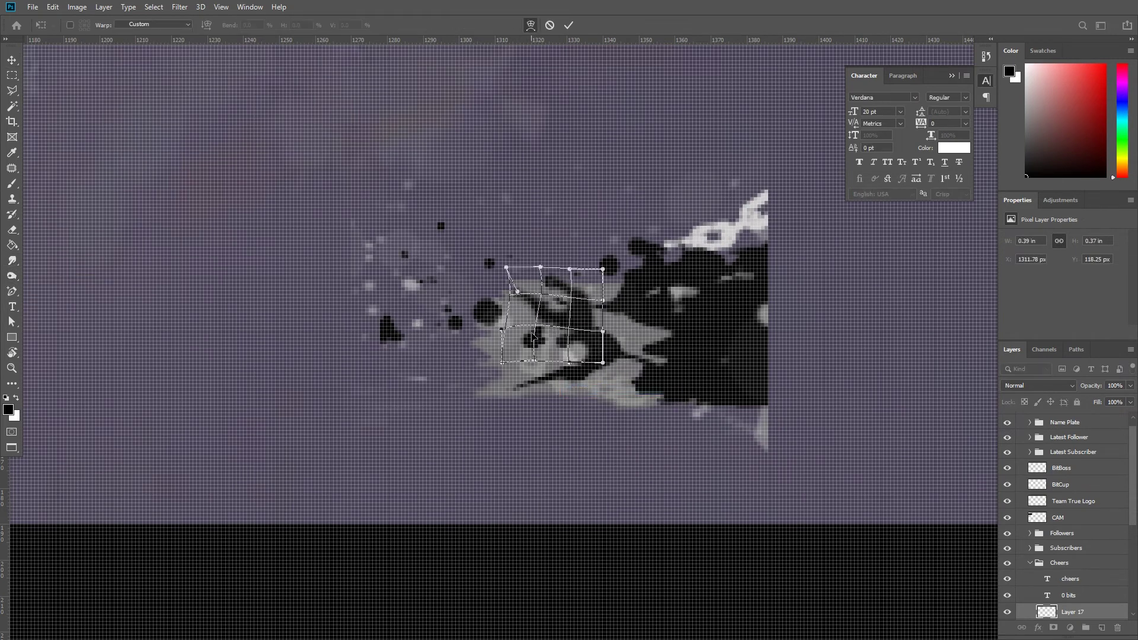
key("Return")
Step: Select the Layer 16 splatter for erasing, briefly toggling the chain layer's visibility
scroll(521, 331, "down", 5)
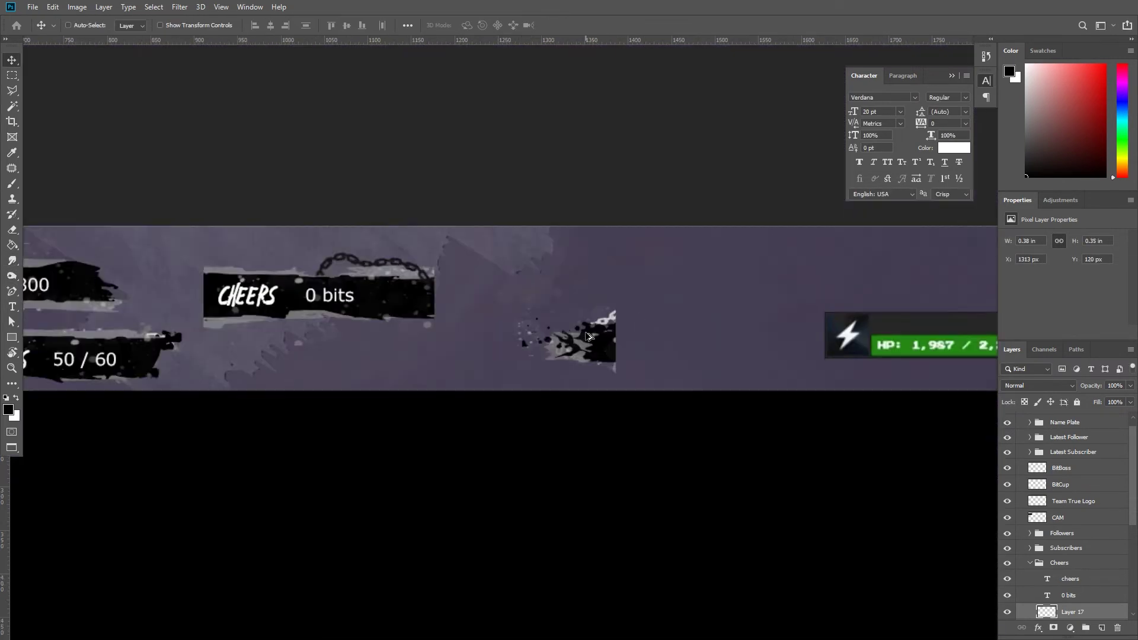
scroll(521, 330, "up", 4)
key("e")
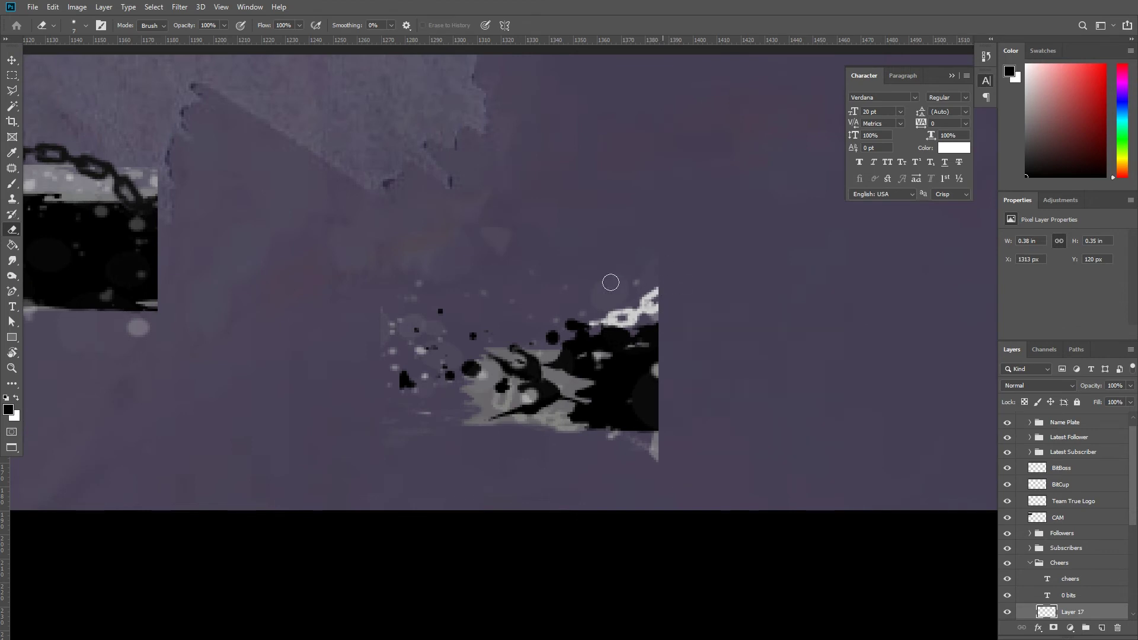
scroll(1067, 522, "down", 3)
left_click(1061, 555)
left_click(1008, 554)
left_click(1007, 554)
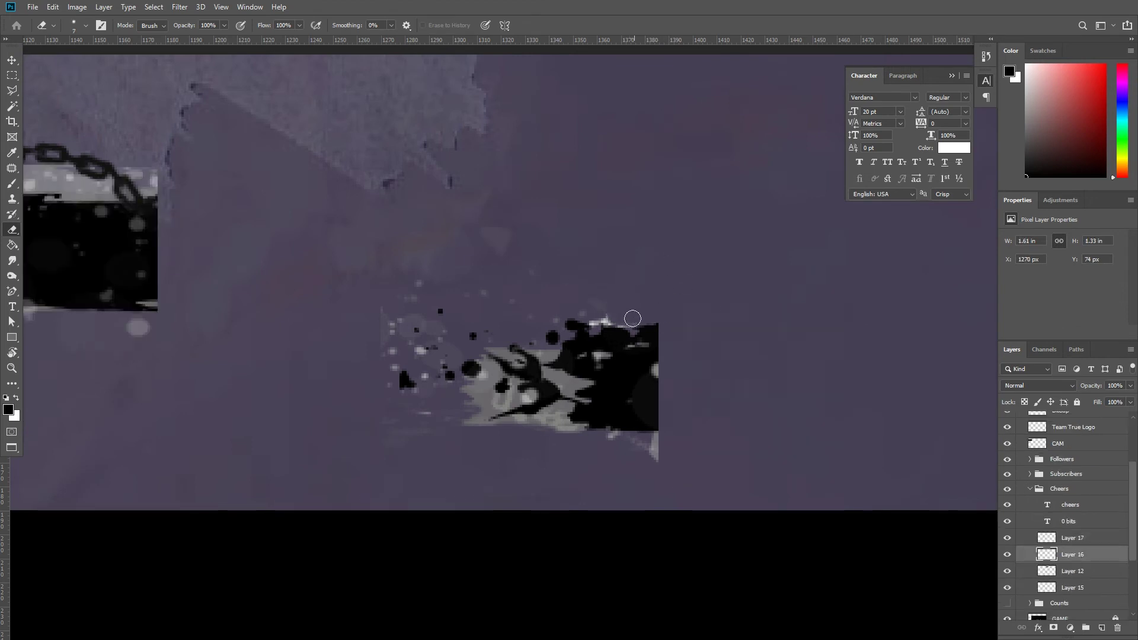
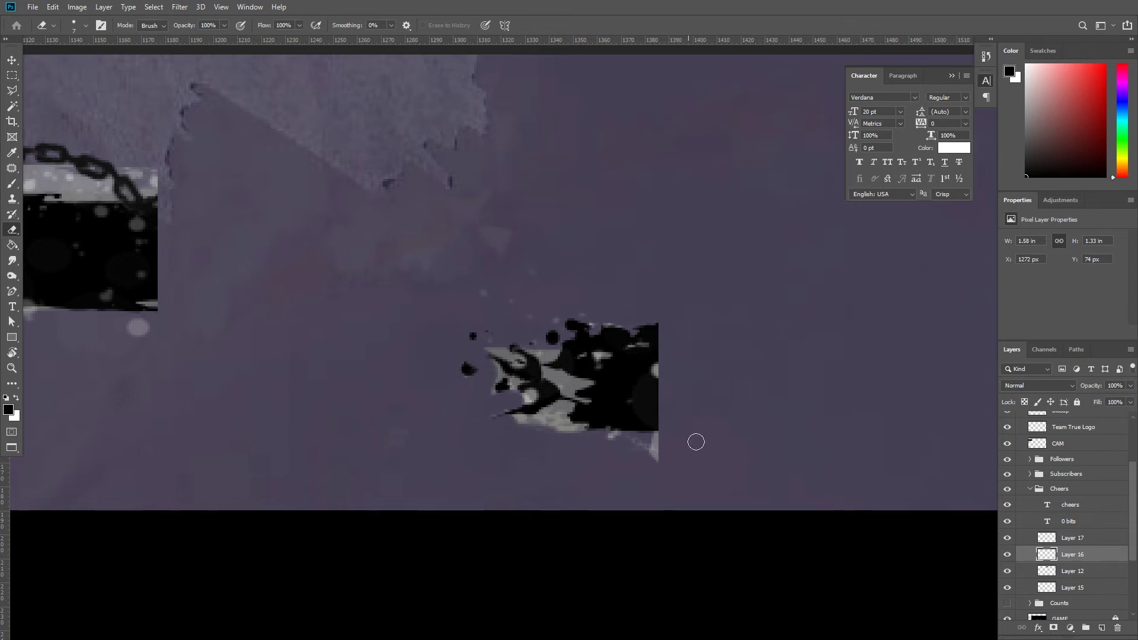
Step: Flip the Layer 17 splatter horizontally and place it at the Cheers bar's right end
key("ctrl+1")
key("Delete")
key("ctrl+t")
right_click(652, 414)
left_click(694, 561)
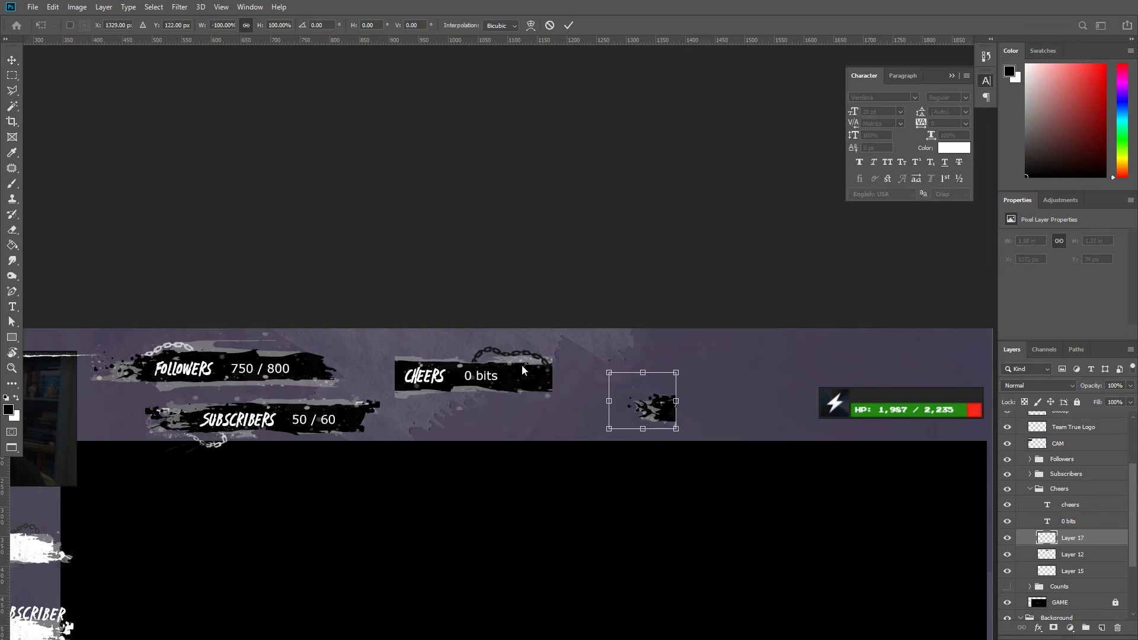
key("Return")
left_click_drag(688, 427, 557, 393)
Step: Erase the splatter's edges at the Cheers bar's right end, checking Layers 12 and 17
key("ctrl+plus")
key("ctrl+plus")
key("e")
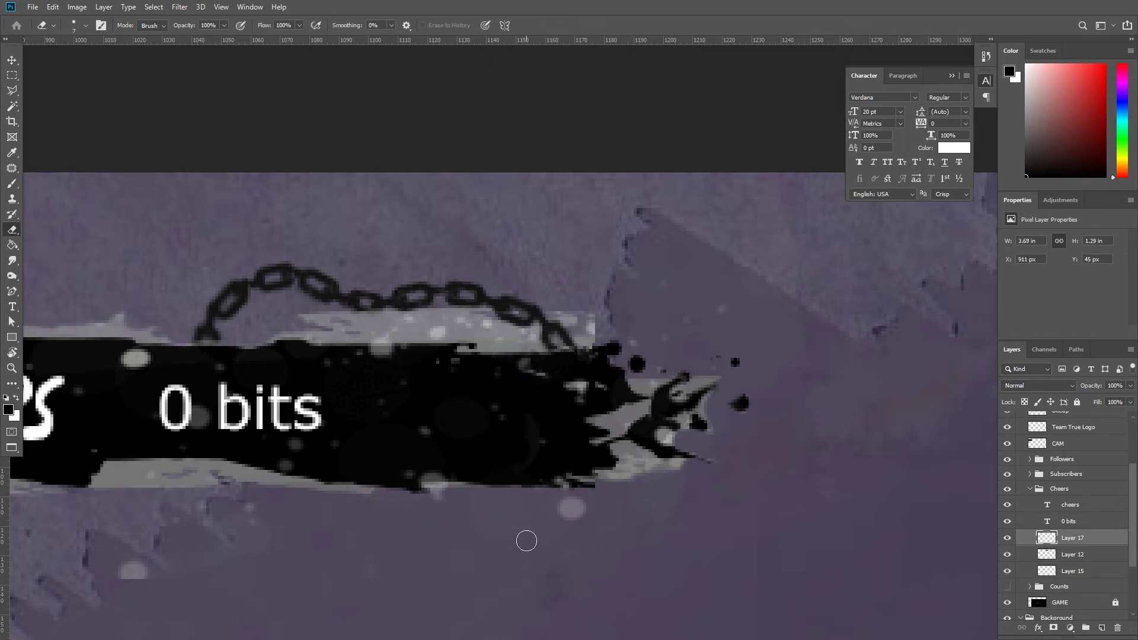
key("alt+bracketleft")
key("v")
key("ctrl+minus")
key("ctrl+minus")
key("ctrl+minus")
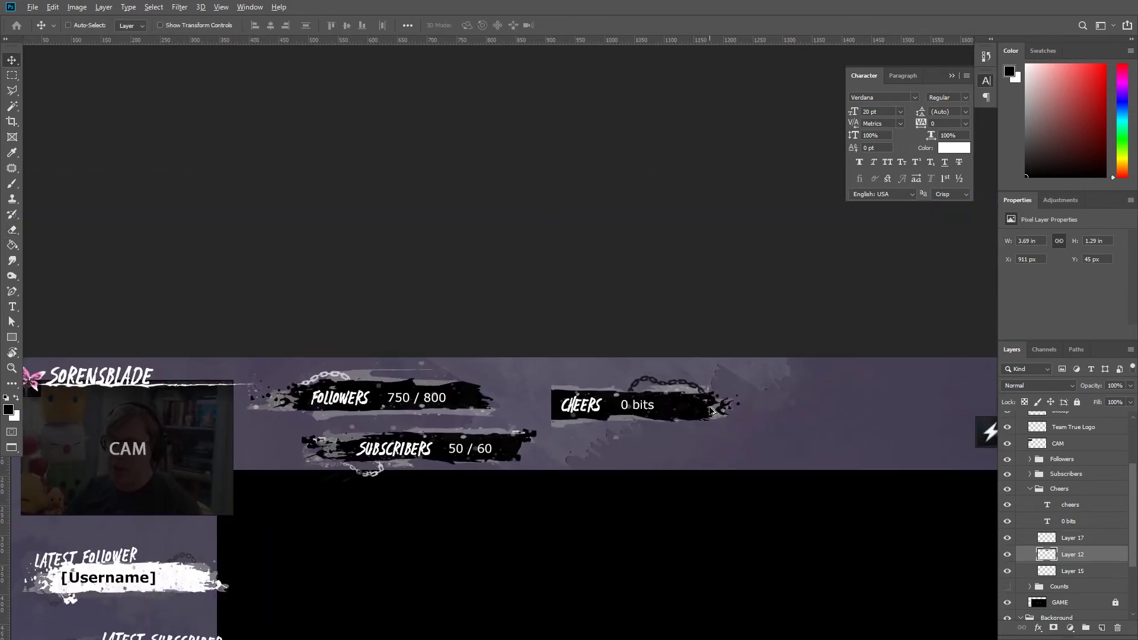
key("ctrl+plus")
key("alt+bracketright")
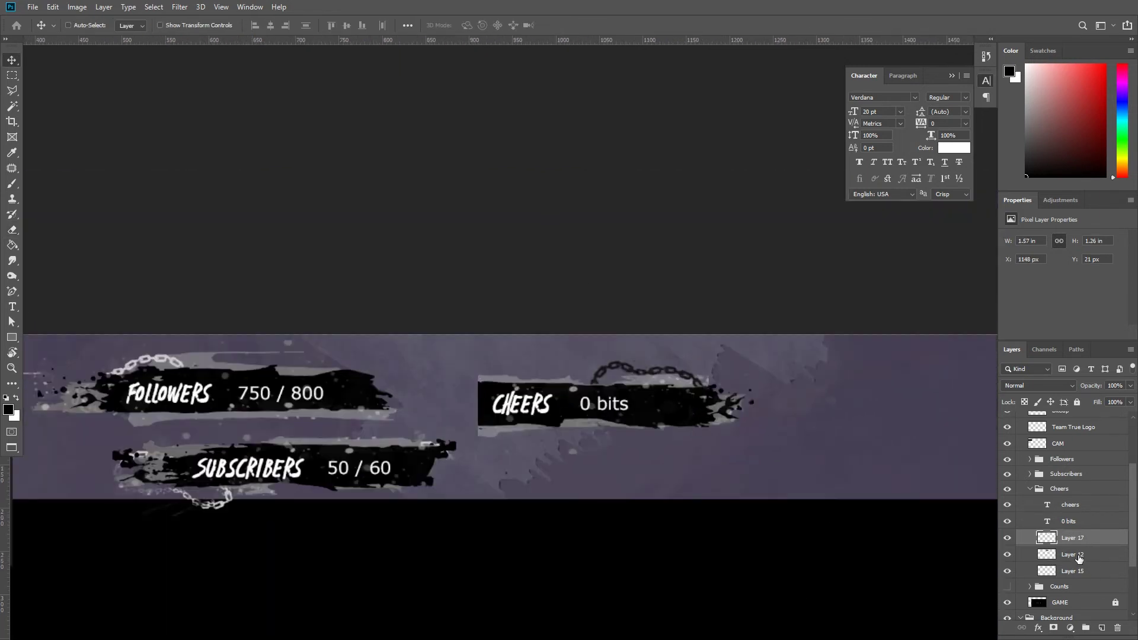
key("e")
scroll(696, 374, "up", 5)
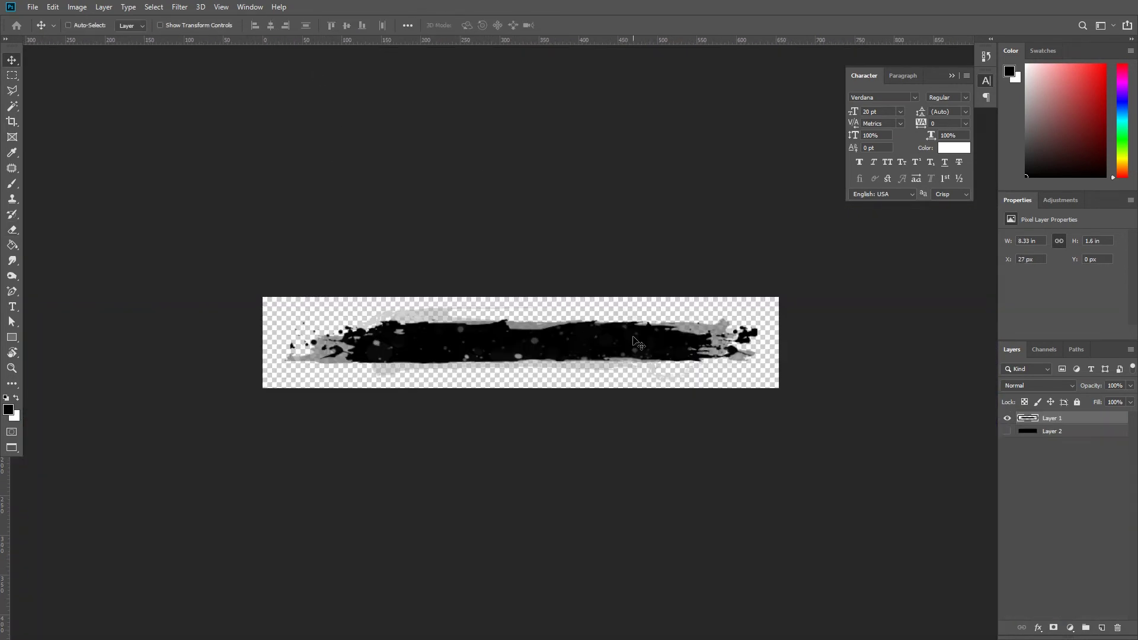
Step: Copy a chunk of the brush stroke into the overlay, rotated about -75°, beside the Cheers bar
key("m")
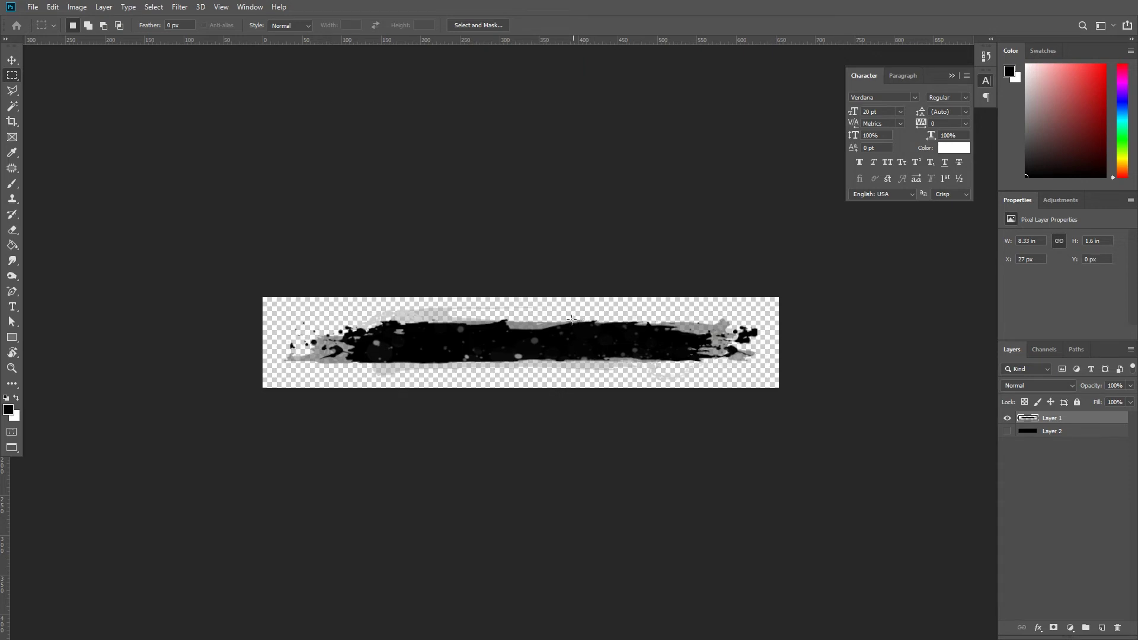
left_click_drag(555, 303, 591, 385)
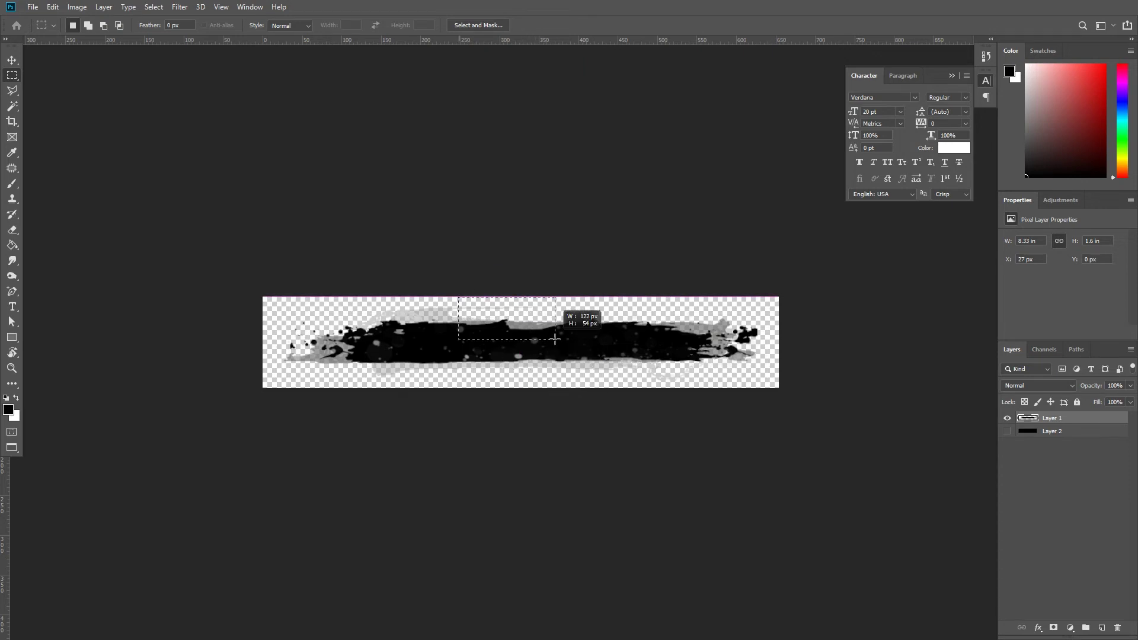
key("ctrl+c")
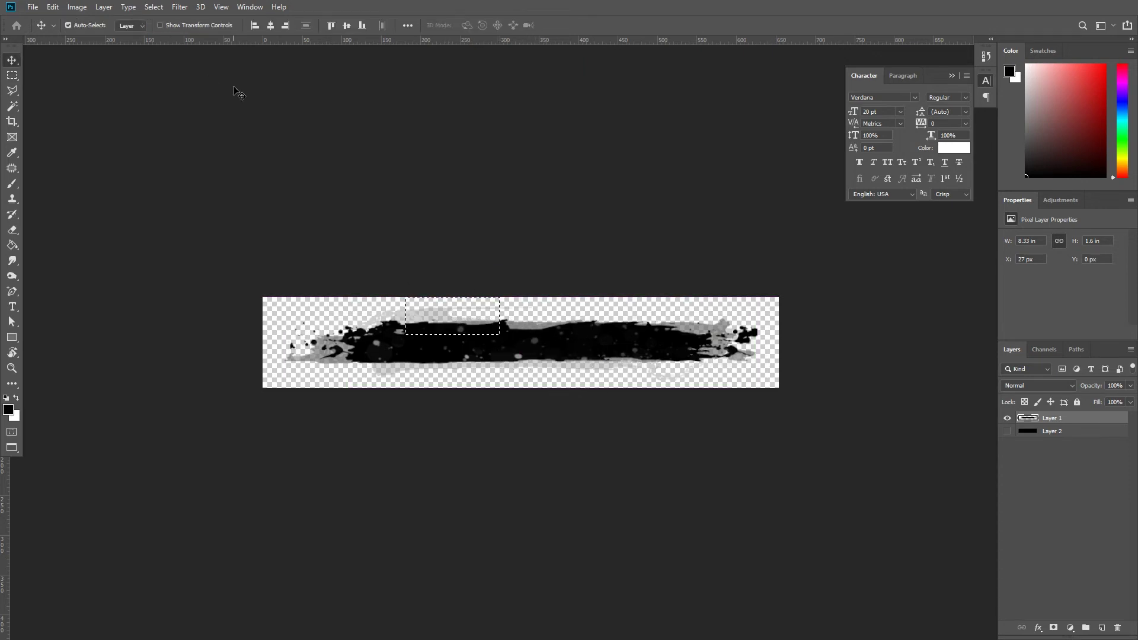
key("ctrl+Tab")
key("ctrl+v")
key("ctrl+t")
left_click_drag(729, 457, 657, 404)
key("Return")
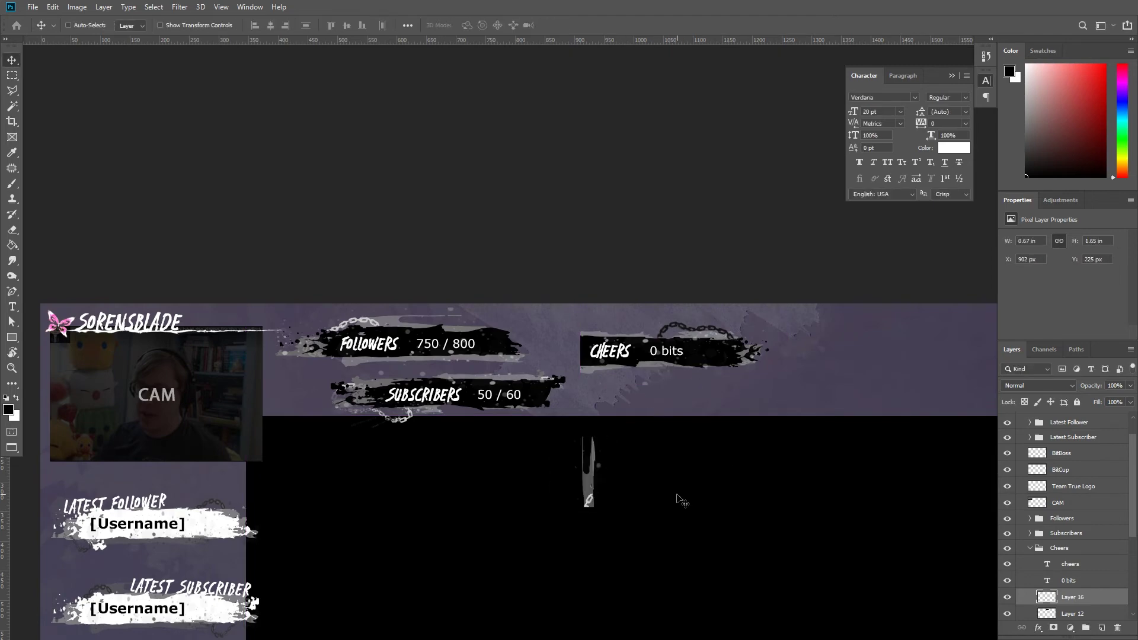
left_click_drag(678, 498, 661, 367)
Step: Fit the piece against the bar's left end and erase the dark strips below it
scroll(592, 355, "up", 3)
scroll(522, 358, "up", 3)
left_click_drag(521, 358, 554, 314)
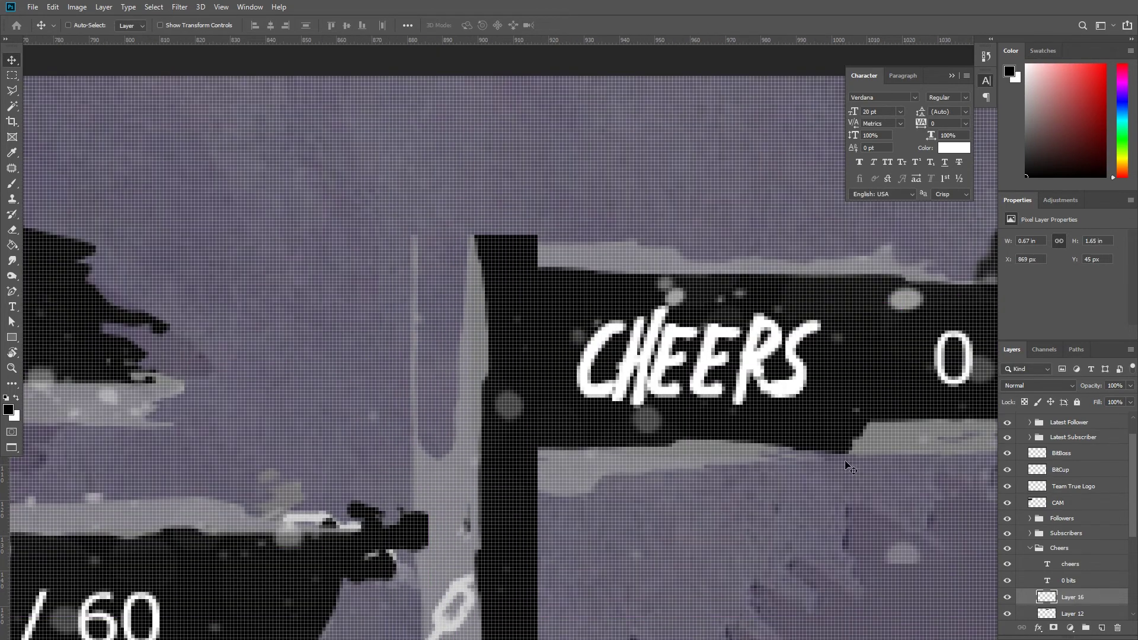
key("5")
key("e")
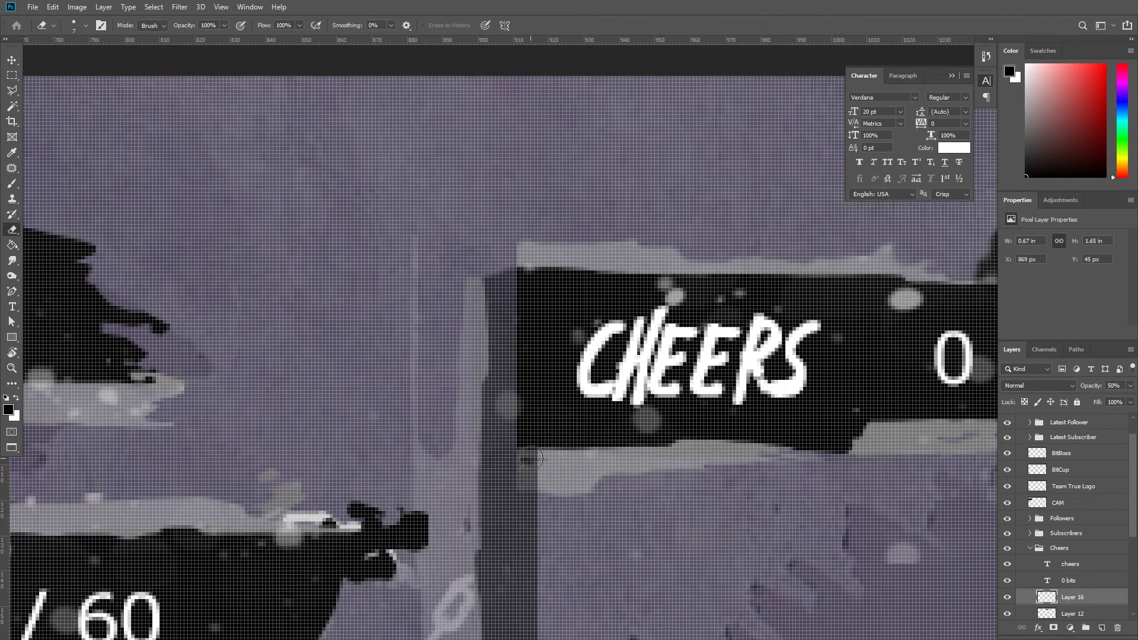
left_click_drag(486, 459, 385, 469)
left_click_drag(610, 613, 477, 393)
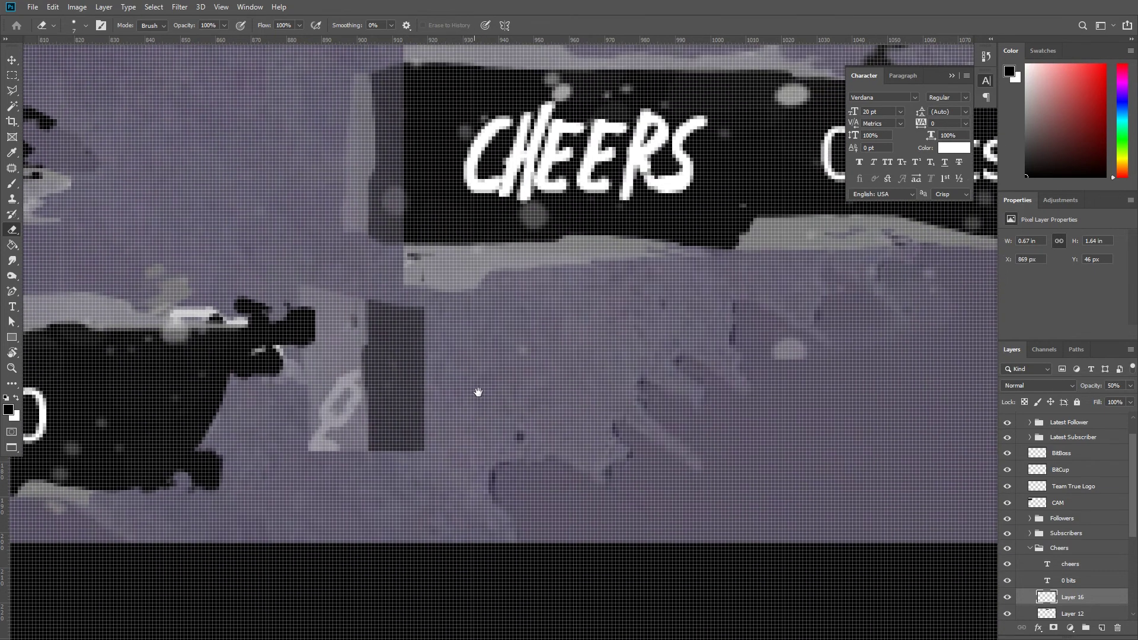
mouse_move(376, 353)
left_mouse_down()
mouse_move(379, 457)
mouse_move(427, 326)
left_mouse_up()
key("v")
key("0")
Step: Rotate the small shard about -165° and position it at the Cheers banner's left edge
scroll(449, 413, "down", 3)
scroll(448, 413, "up", 2)
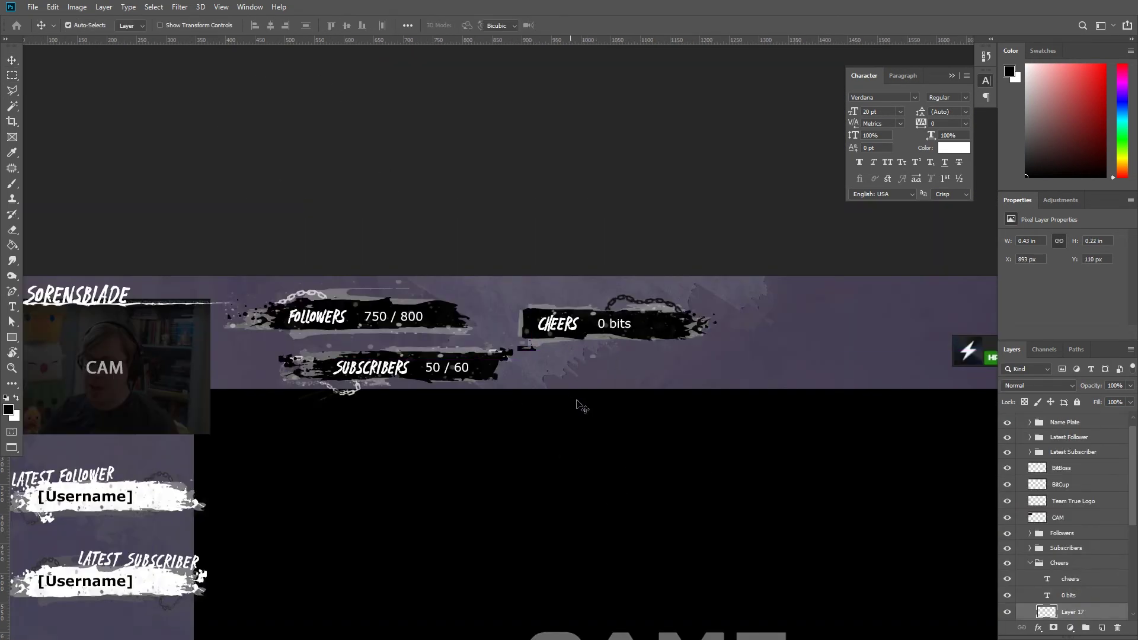
scroll(571, 394, "up", 5)
mouse_move(528, 351)
left_mouse_down()
mouse_move(568, 256)
mouse_move(560, 341)
left_mouse_up()
key("ctrl+t")
left_click_drag(492, 286, 513, 341)
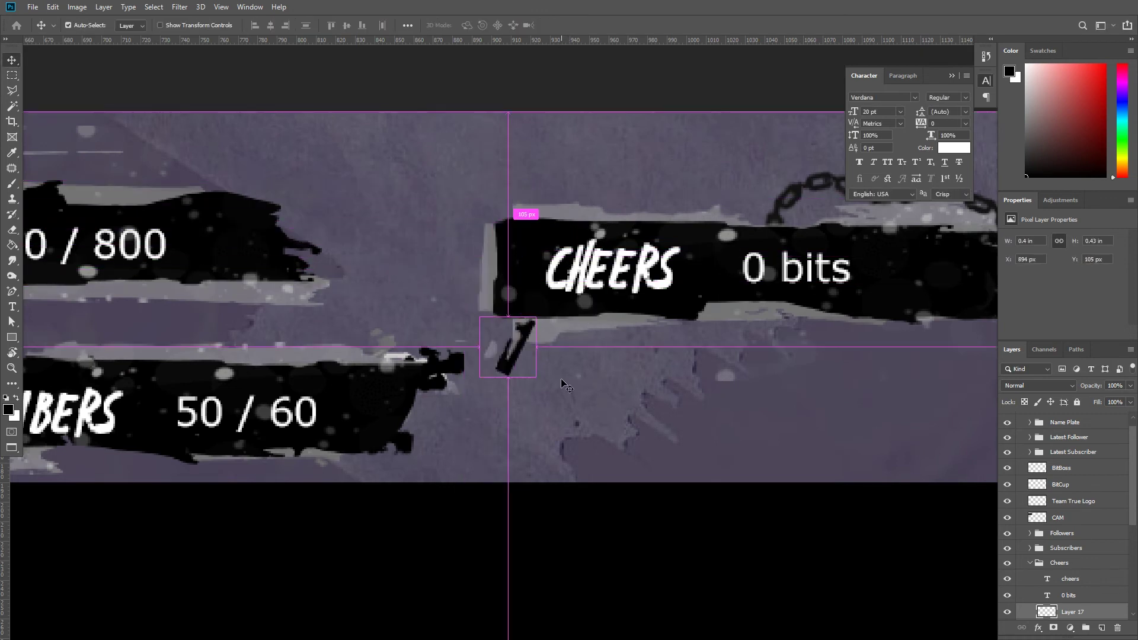
mouse_move(557, 380)
left_mouse_down()
mouse_move(541, 403)
mouse_move(527, 381)
left_mouse_up()
key("Return")
Step: Paint a dark fill on Layer 17 at the Cheers bar's left end
key("alt+bracketleft")
key("alt+bracketleft")
key("e")
scroll(504, 341, "up", 3)
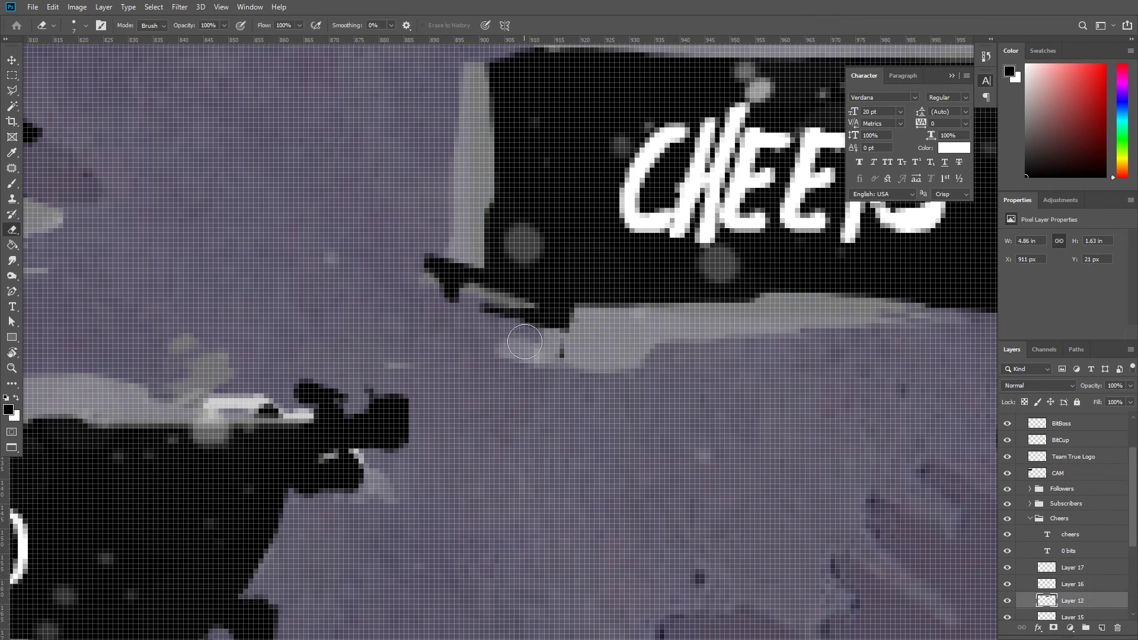
left_click(1036, 581)
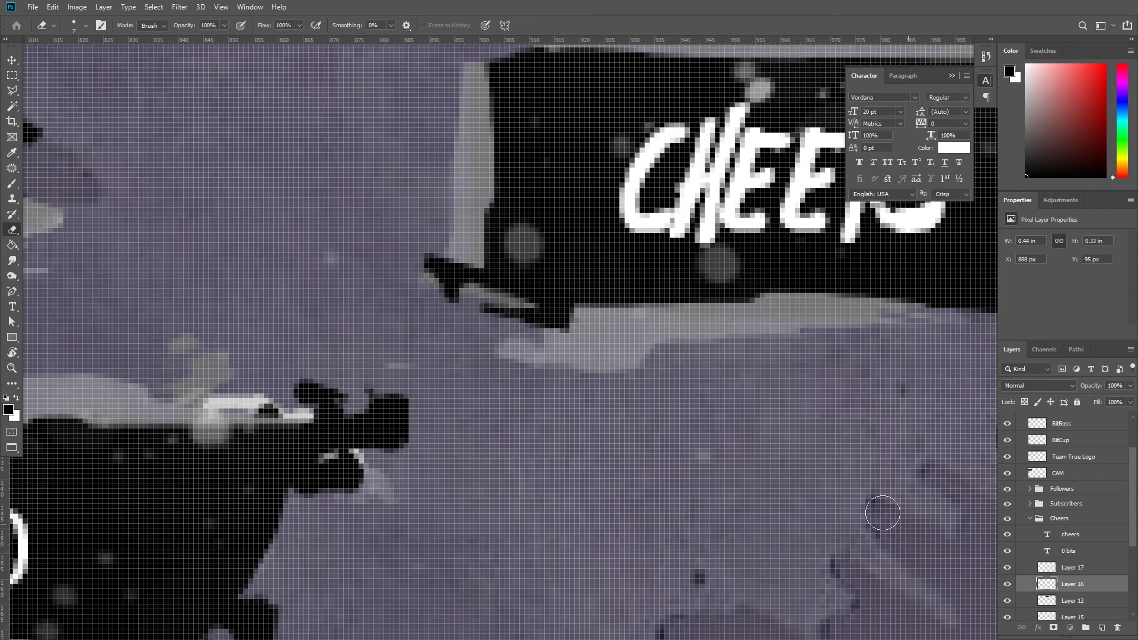
key("alt+bracketright")
scroll(883, 514, "up", 3)
key("b")
left_click_drag(486, 370, 462, 387)
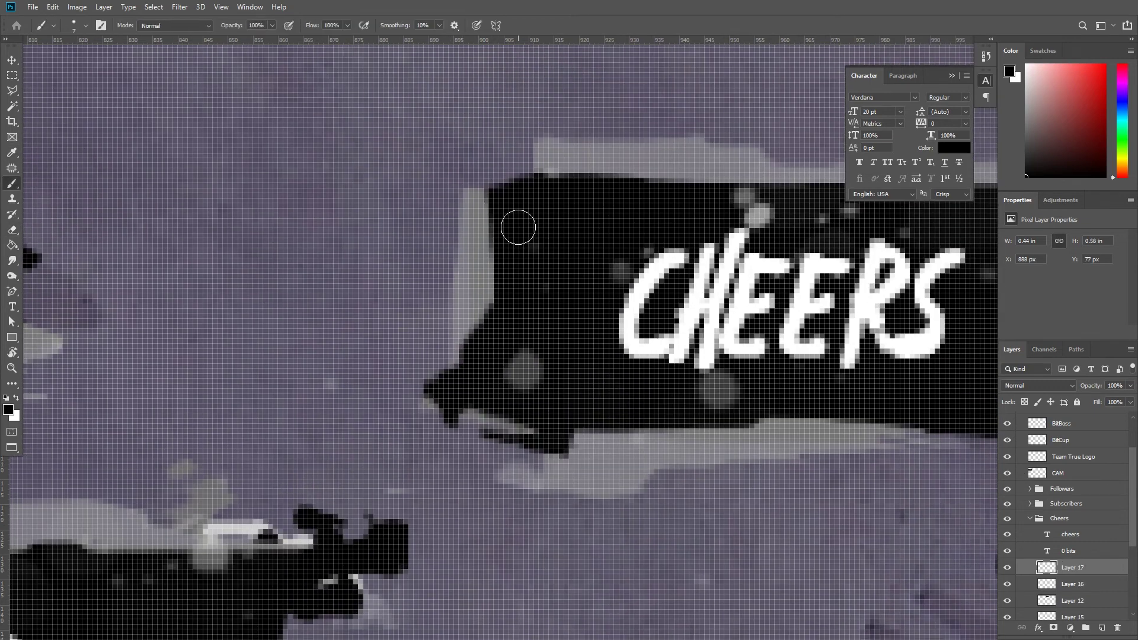
Step: Pick a grey colour and add a new layer for the highlight at the bar's torn end
left_click(483, 204, "alt")
key("alt+bracketleft")
key("alt+bracketleft")
key("alt+bracketleft")
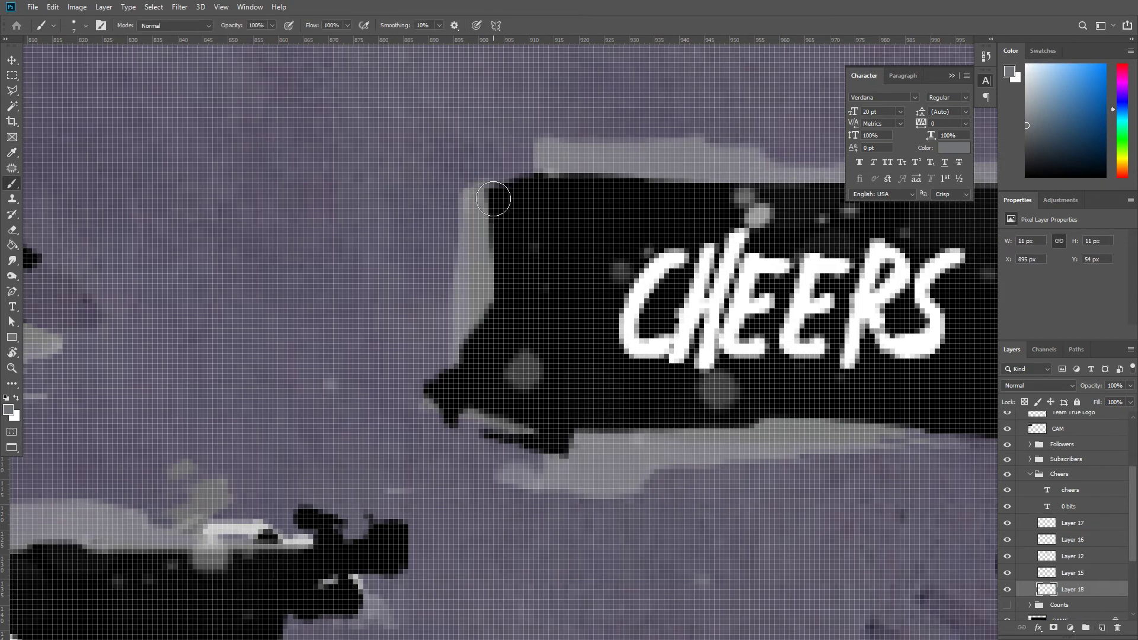
key("v")
key("ctrl+0")
scroll(676, 323, "up", 3)
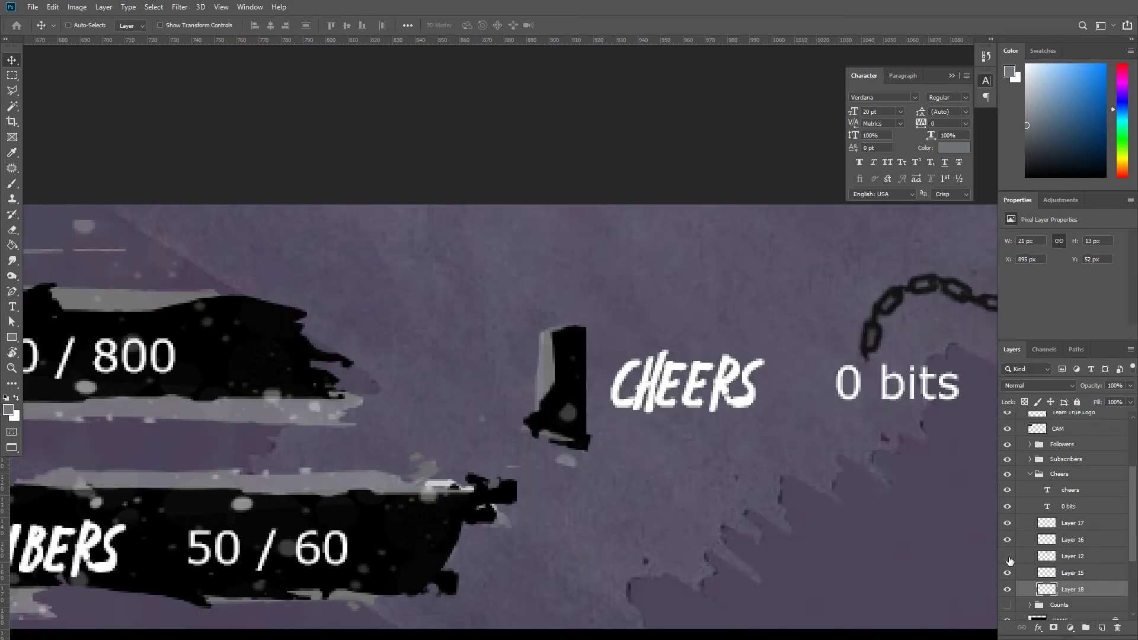
Step: Erase leftover stray marks on Layers 12, 18 and 16 with a smaller eraser
key("alt+bracketright")
key("alt+bracketright")
key("e")
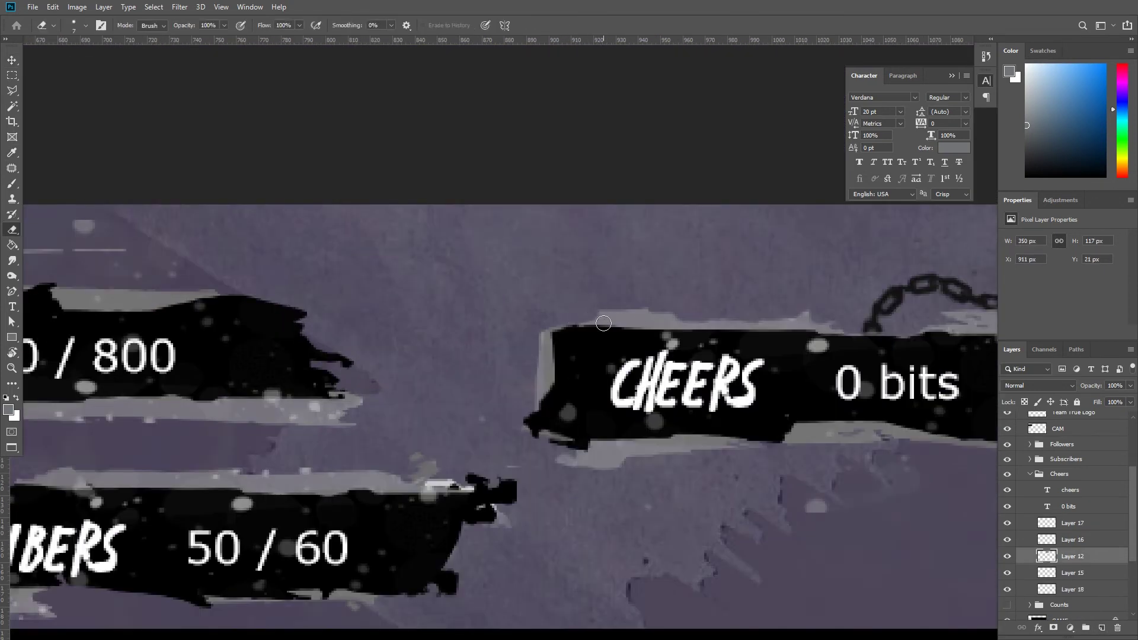
scroll(603, 323, "up", 3)
key("bracketleft")
key("bracketleft")
key("bracketleft")
scroll(614, 380, "down", 5)
scroll(580, 356, "up", 6)
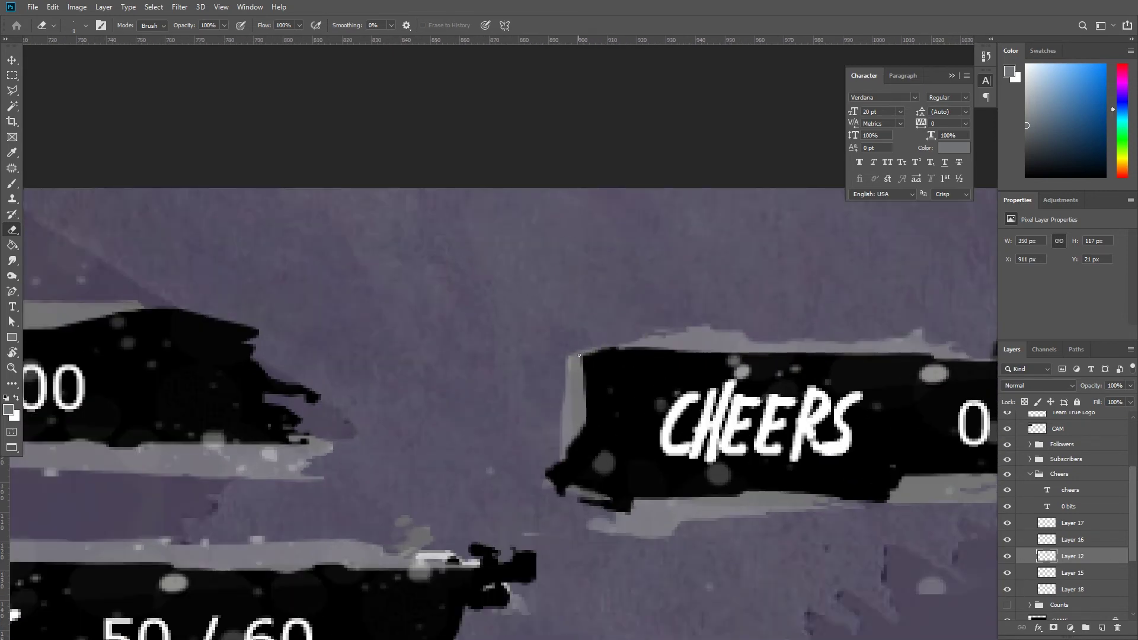
left_click(582, 358, "ctrl")
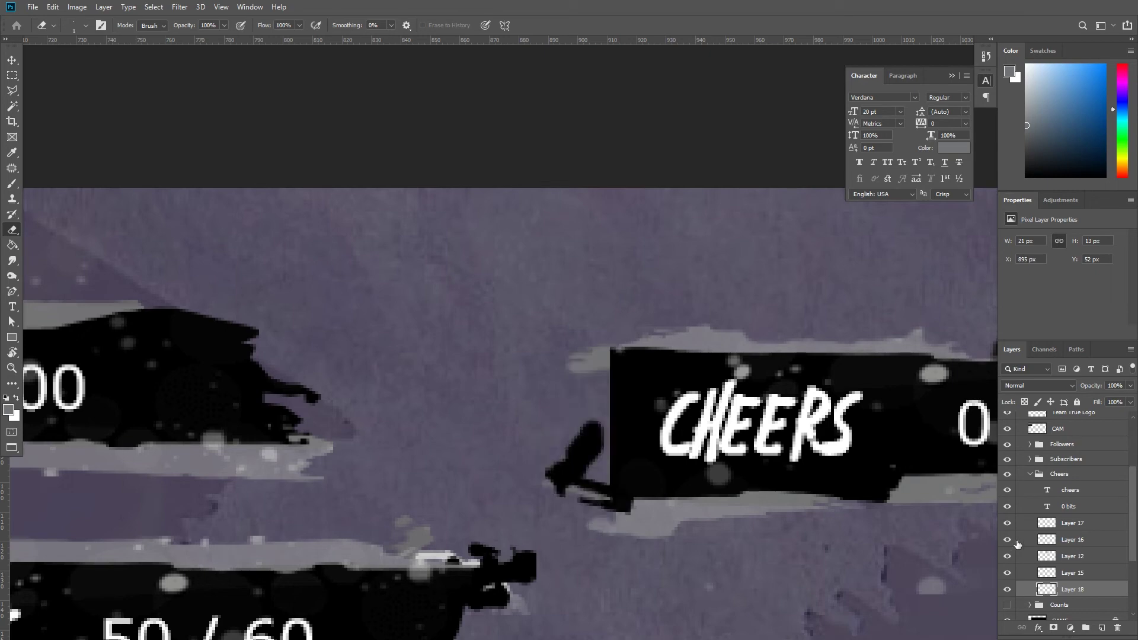
left_click(564, 360, "ctrl")
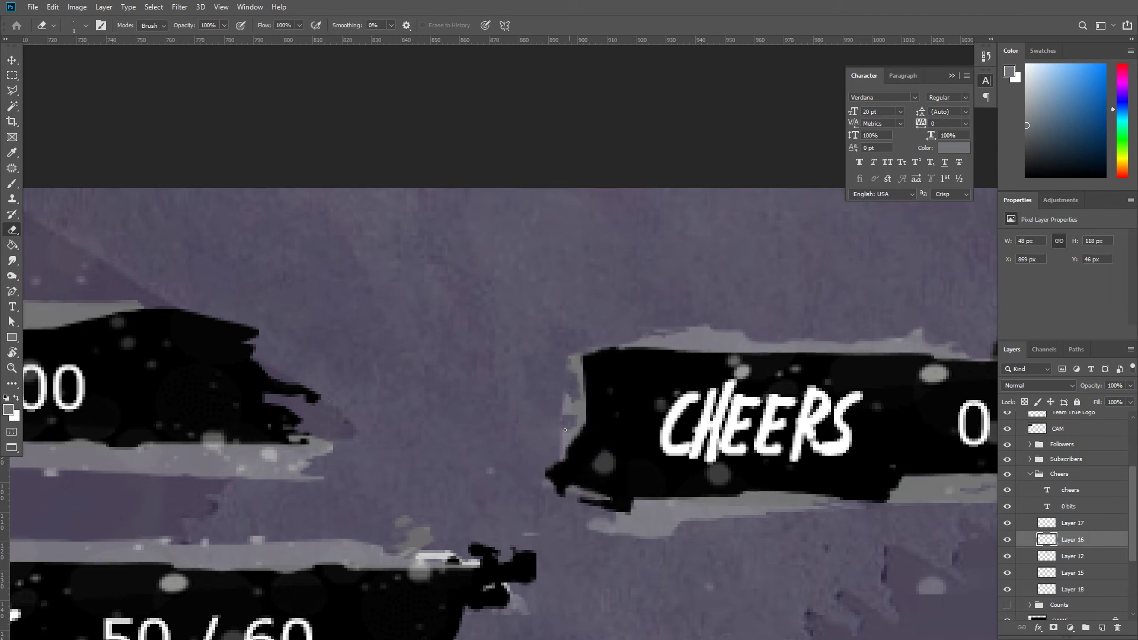
scroll(593, 391, "down", 5)
key("v")
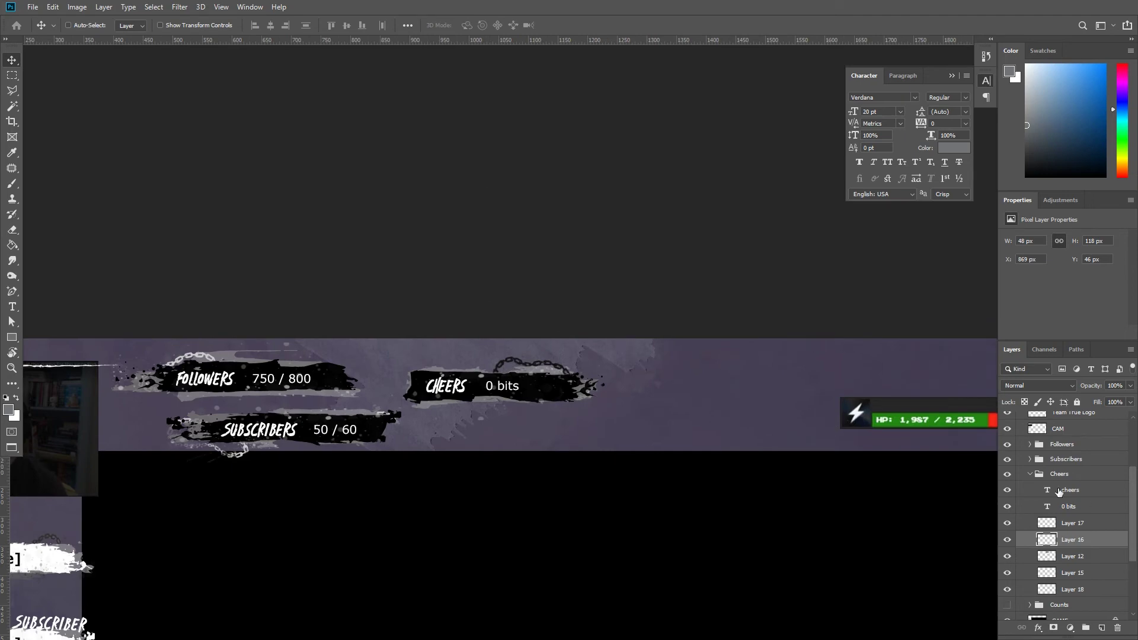
Step: Reposition the Cheers bar slightly up and left, previewing the overlay without panels
left_click_drag(640, 385, 623, 393)
key("f")
scroll(691, 392, "down", 2)
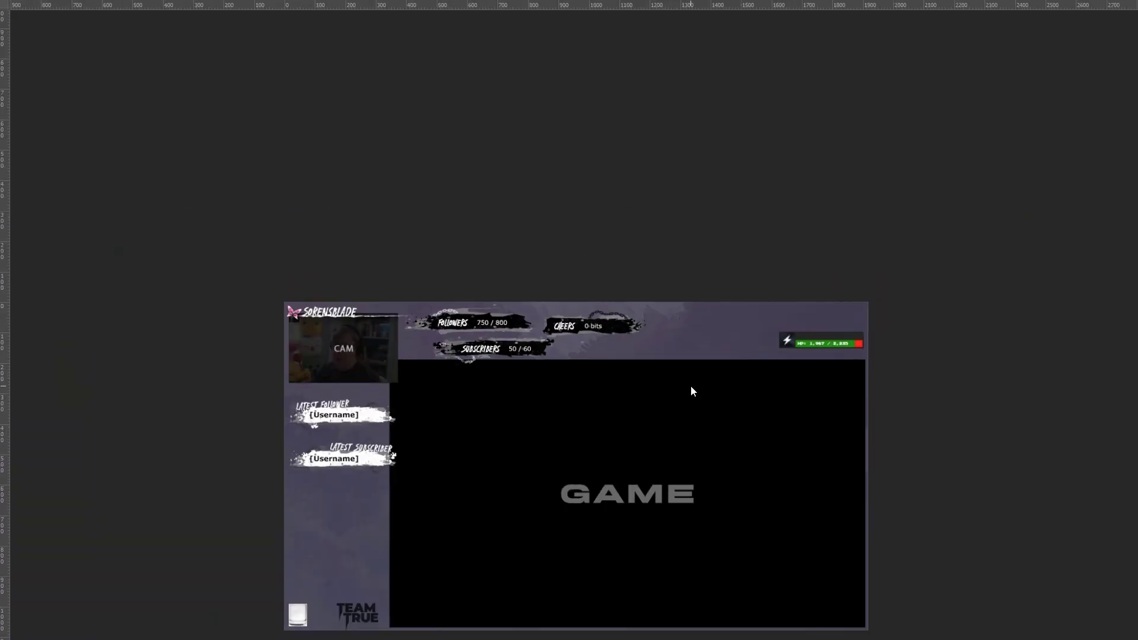
scroll(691, 392, "up", 1)
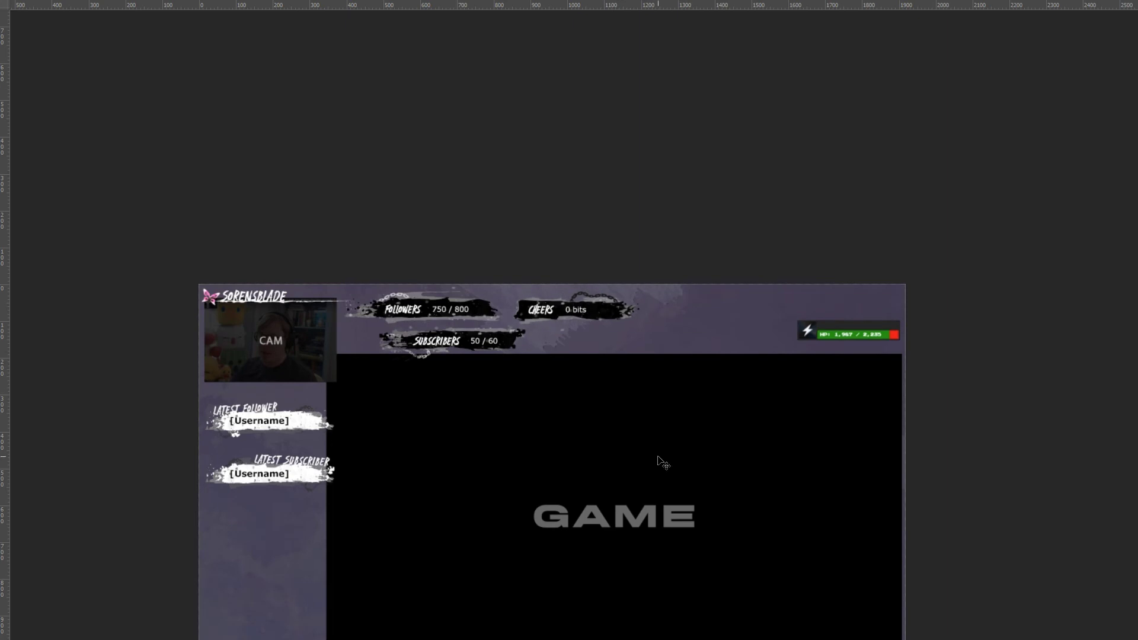
left_click_drag(601, 324, 599, 324)
scroll(652, 330, "up", 1)
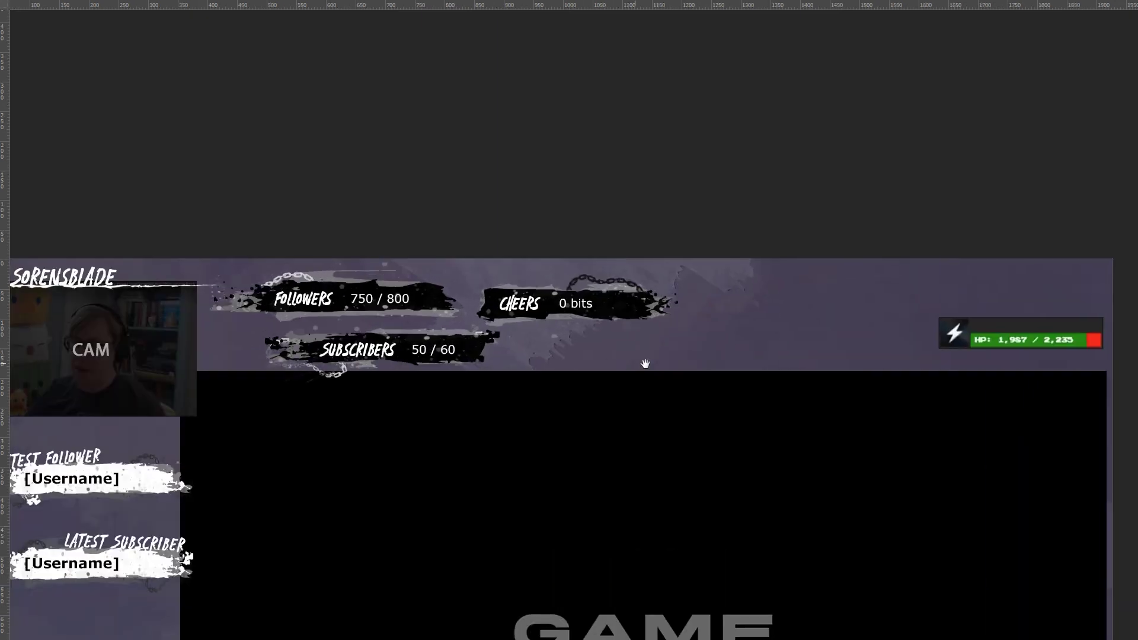
scroll(643, 364, "up", 1)
key("f")
Step: Arrow-nudge the Cheers, Subscribers and Followers bars into alignment
left_click(1060, 454)
left_click(1060, 483)
key("Down")
key("Down")
key("Down")
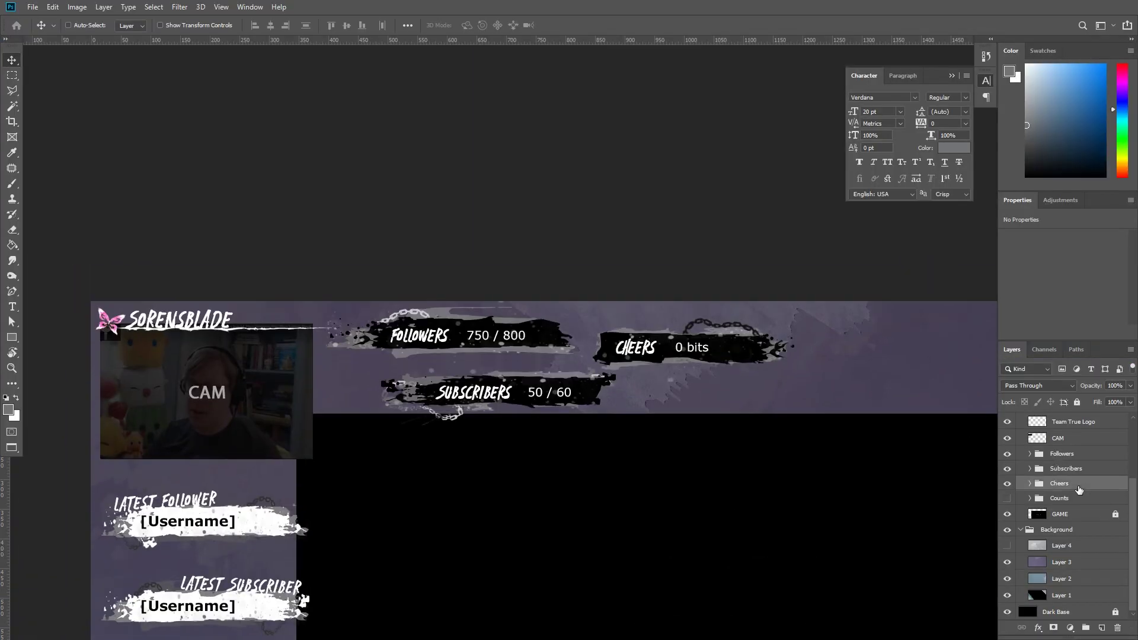
key("Right")
key("Right")
key("Right")
key("Down")
key("Down")
key("Down")
left_click(1067, 454)
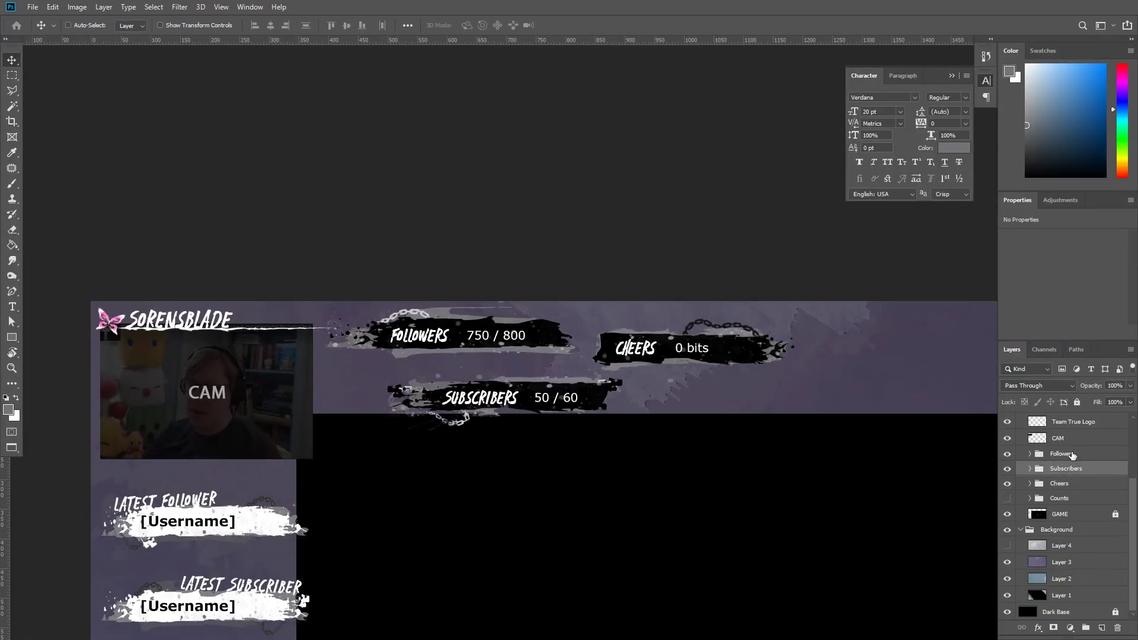
key("shift+Down")
left_click(1078, 484)
key("Up")
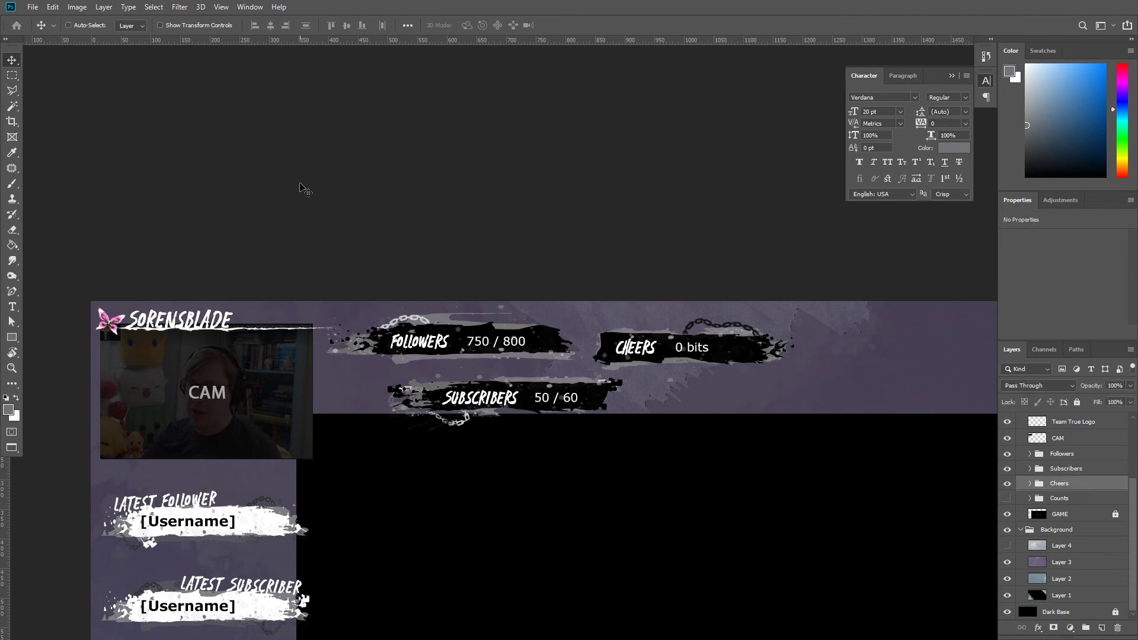
key("ctrl+0")
Step: Group the three stat bars, duplicate the group, and move Subscribers beside Followers
left_click(1061, 454, "shift")
key("ctrl+g")
key("ctrl+j")
left_click_drag(454, 274, 597, 235)
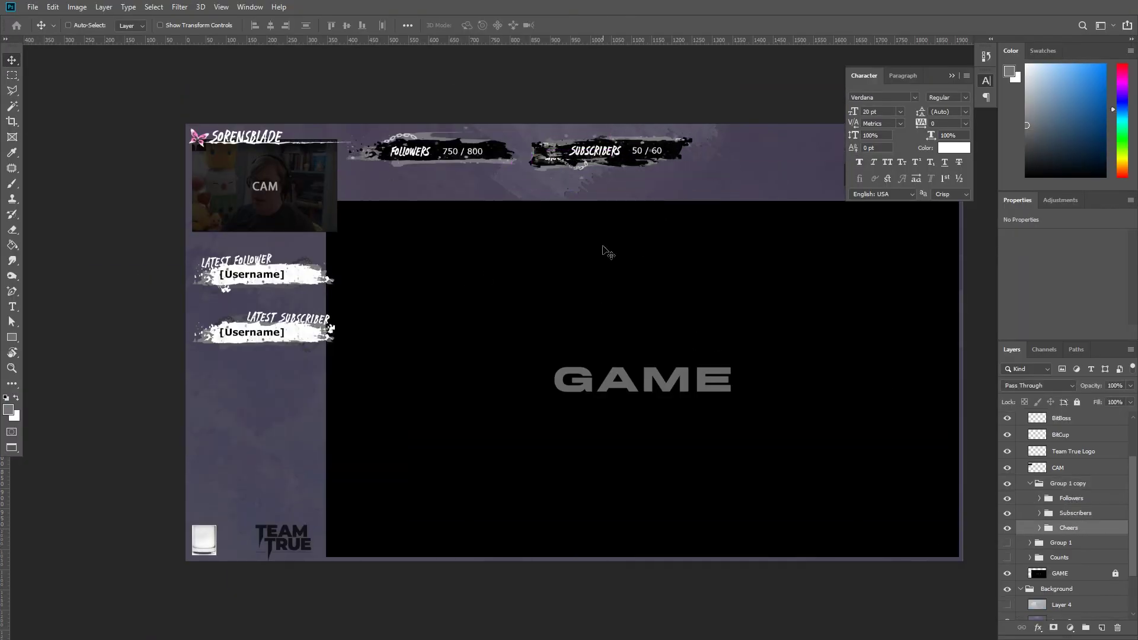
Step: Line up the Cheers bar in the same row and shift all three bars left
key("Tab")
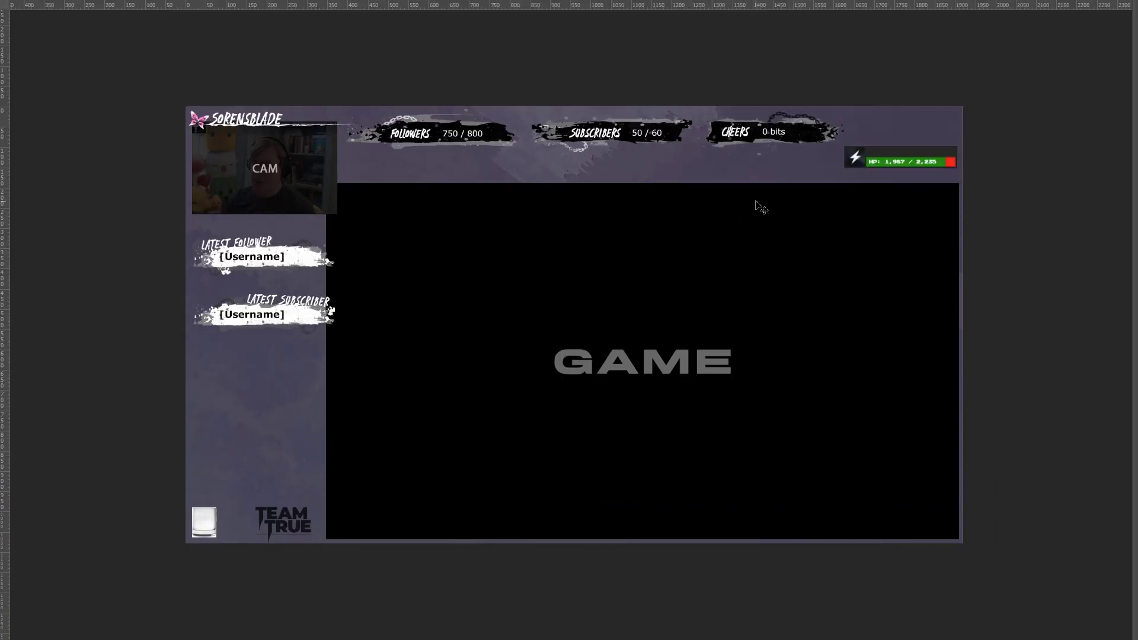
left_click_drag(757, 203, 771, 274)
key("ctrl+plus")
scroll(867, 381, "up", 2)
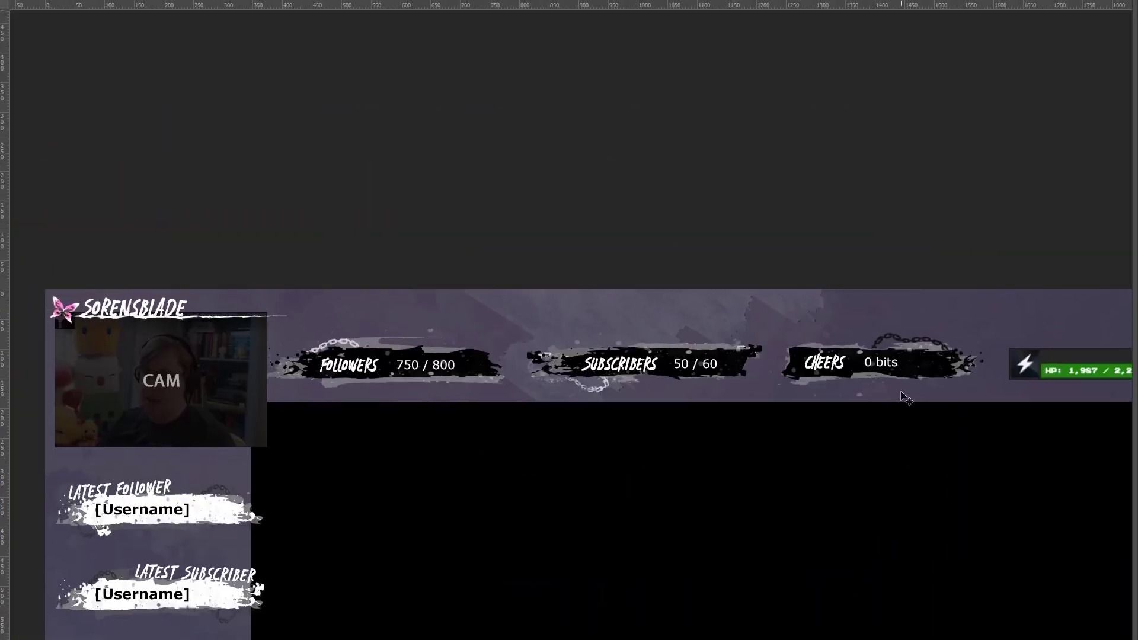
left_click_drag(941, 400, 927, 412)
scroll(927, 411, "down", 3)
key("Tab")
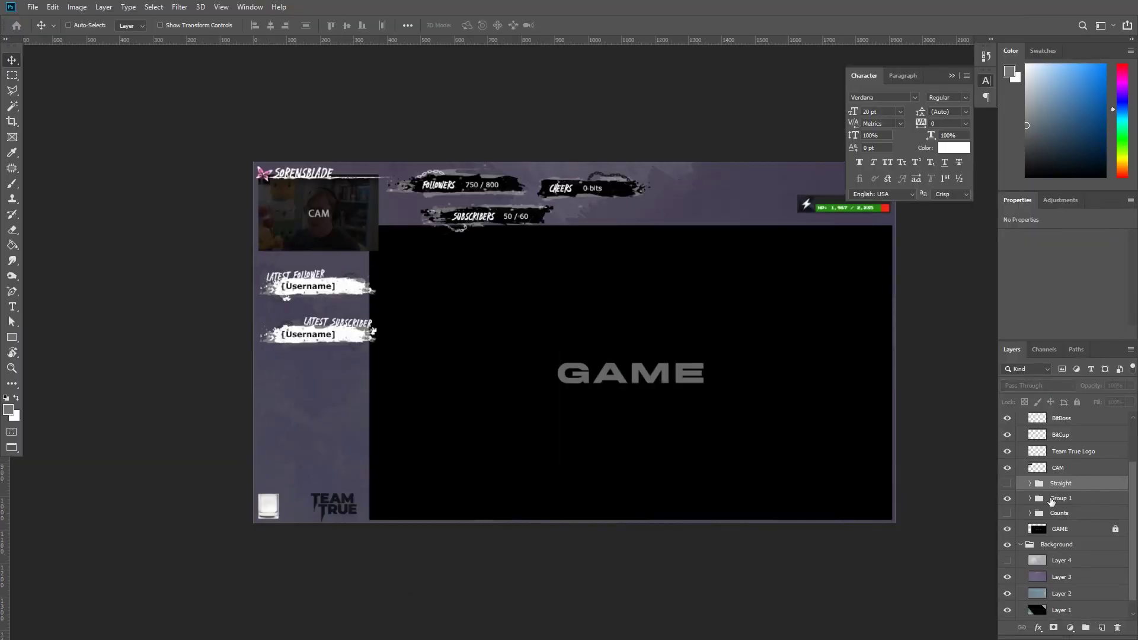
Step: Expand the Stacked group and move its Cheers bar left and down
left_click(1030, 483)
key("ctrl+plus")
left_click_drag(547, 246, 501, 394)
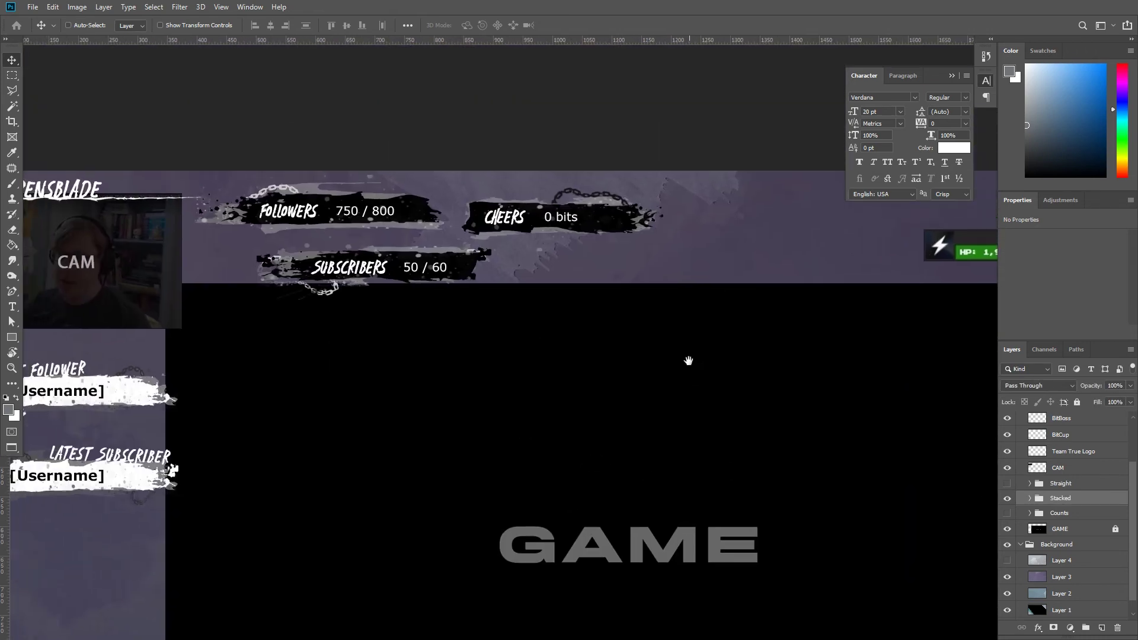
left_click(1029, 498)
left_click(1069, 528)
left_click(1069, 542)
left_click_drag(648, 233, 618, 248)
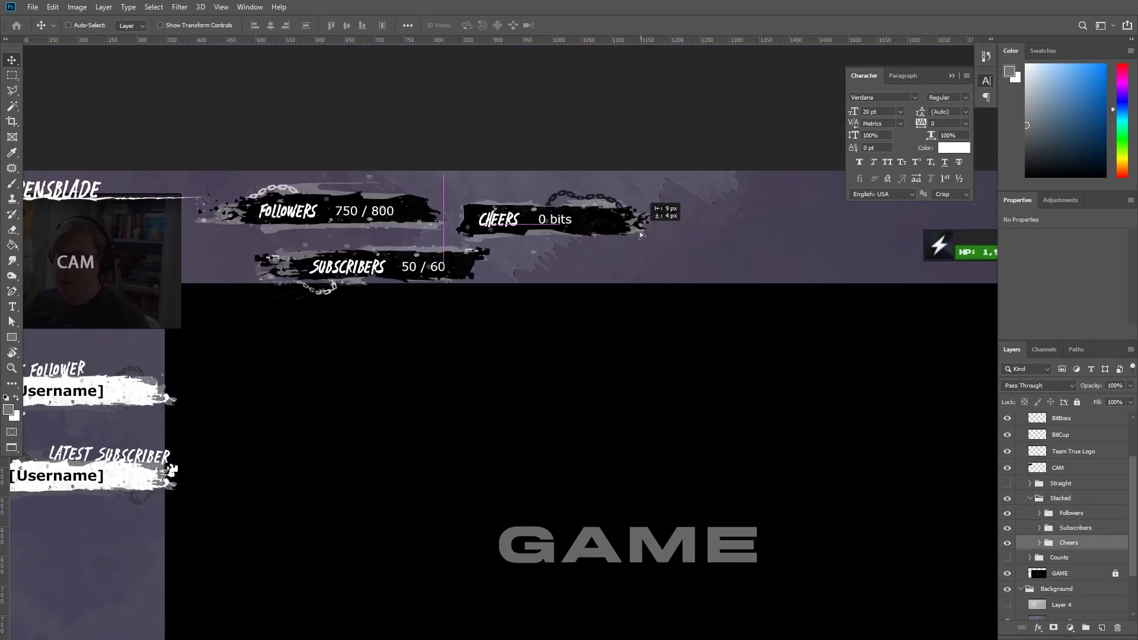
Step: Place the stacked Cheers bar beside Followers and nudge the Subscribers bar right
key("ctrl+minus")
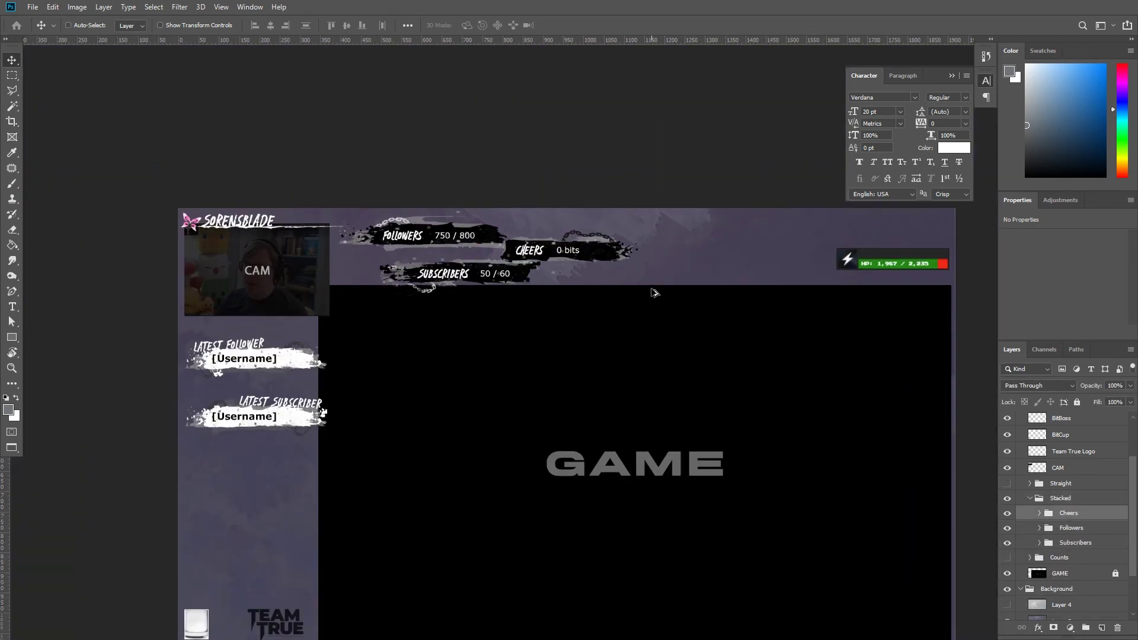
left_click_drag(652, 293, 729, 328)
left_click_drag(688, 360, 709, 350)
scroll(767, 406, "up", 1)
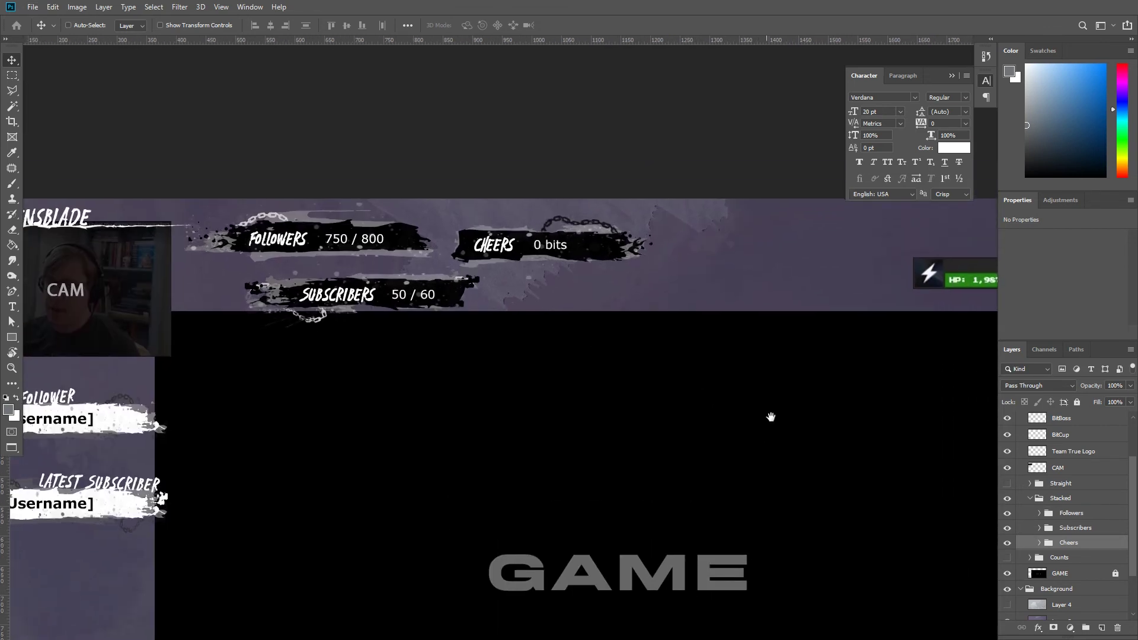
key("Up")
key("Up")
key("Up")
key("Right")
key("Right")
key("Right")
left_click(1070, 527)
key("shift+Right")
key("shift+Right")
key("shift+Right")
Step: Nudge the Subscribers bar right and lower the BitBoss HP bar about 18 px
key("shift+Right")
key("shift+Right")
key("ctrl+minus")
left_click(1095, 505)
key("shift+Right")
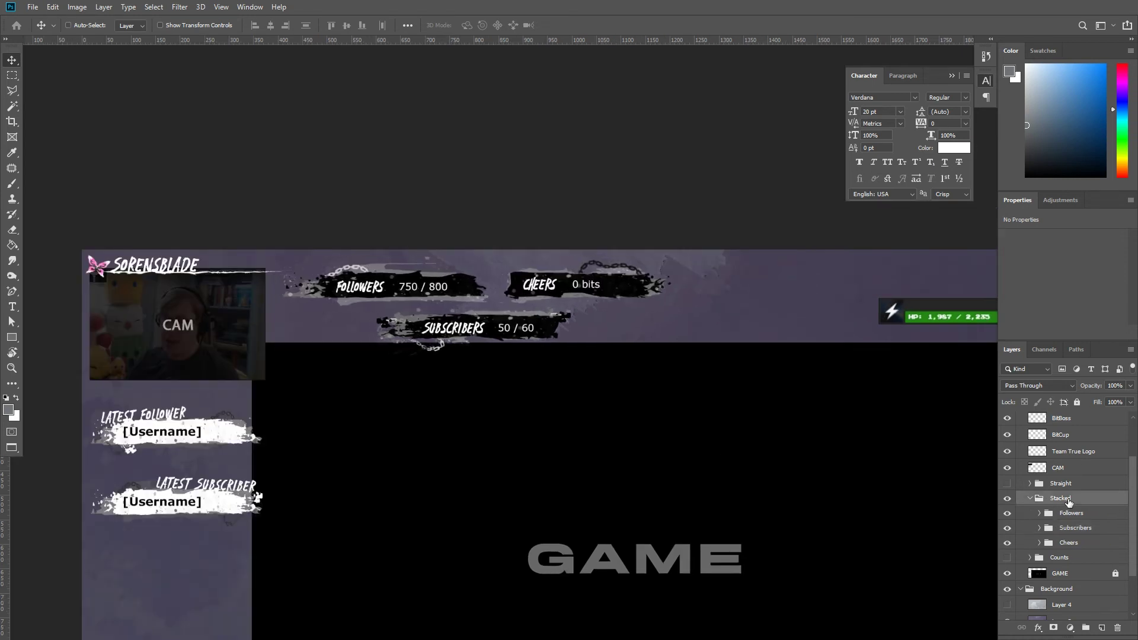
scroll(917, 514, "right", 3)
left_click(855, 309, "ctrl")
left_click(1031, 499)
left_click_drag(859, 312, 859, 323)
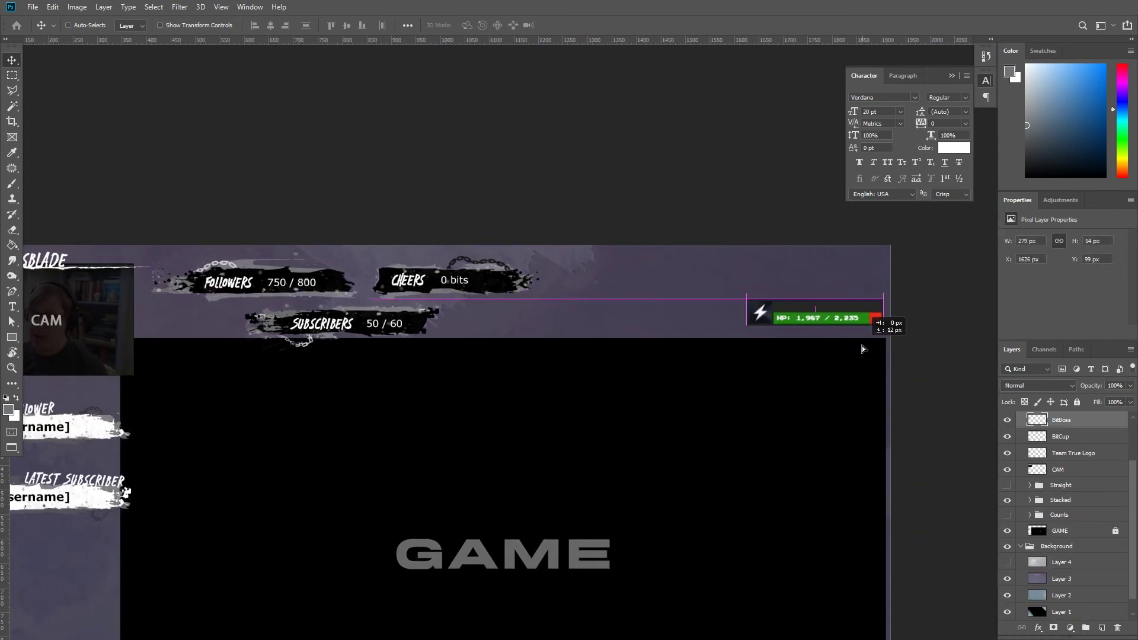
Step: Move the Team True logo beside the HP bar and shrink it
left_click(1073, 453)
mouse_move(656, 376)
left_mouse_down()
mouse_move(712, 308)
mouse_move(731, 308)
left_mouse_up()
key("ctrl+t")
key("Return")
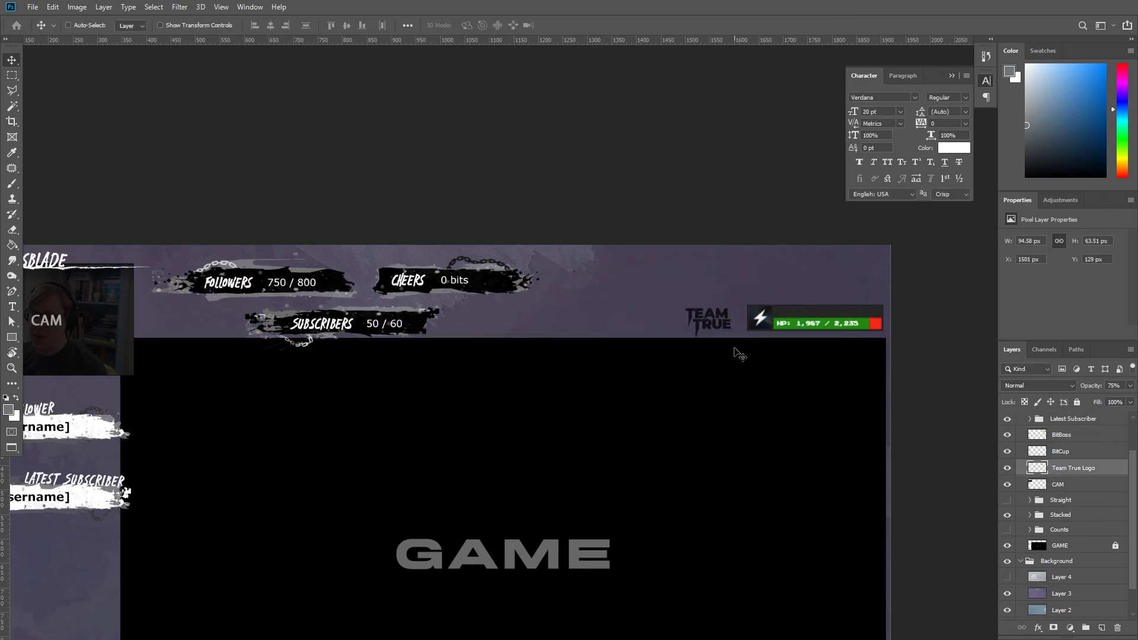
scroll(740, 354, "down", 2)
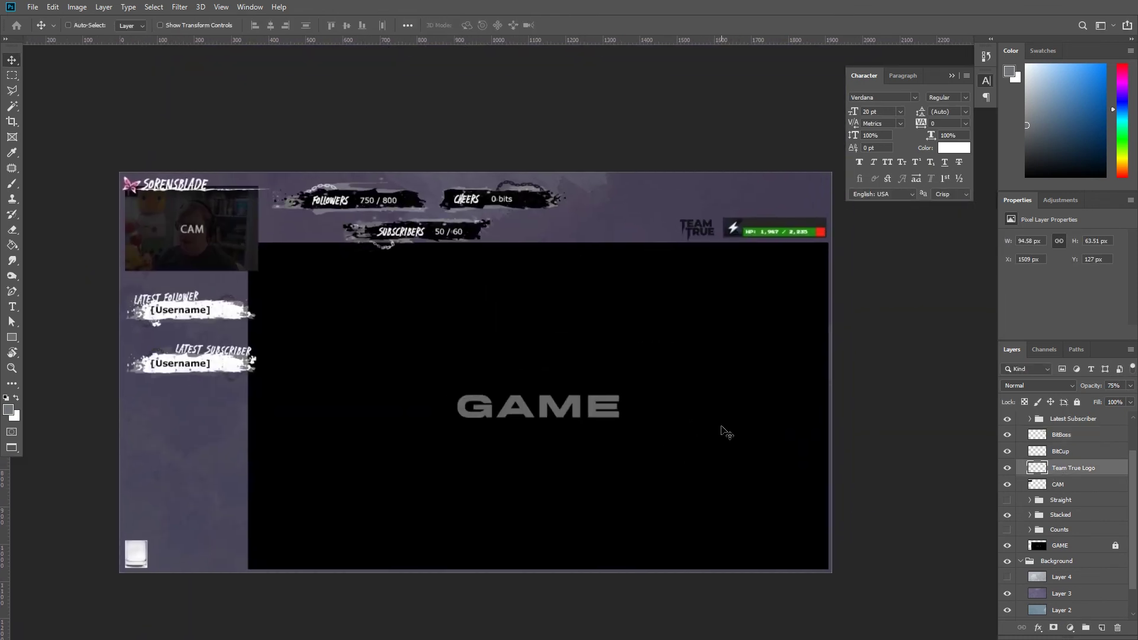
scroll(1061, 565, "down", 2)
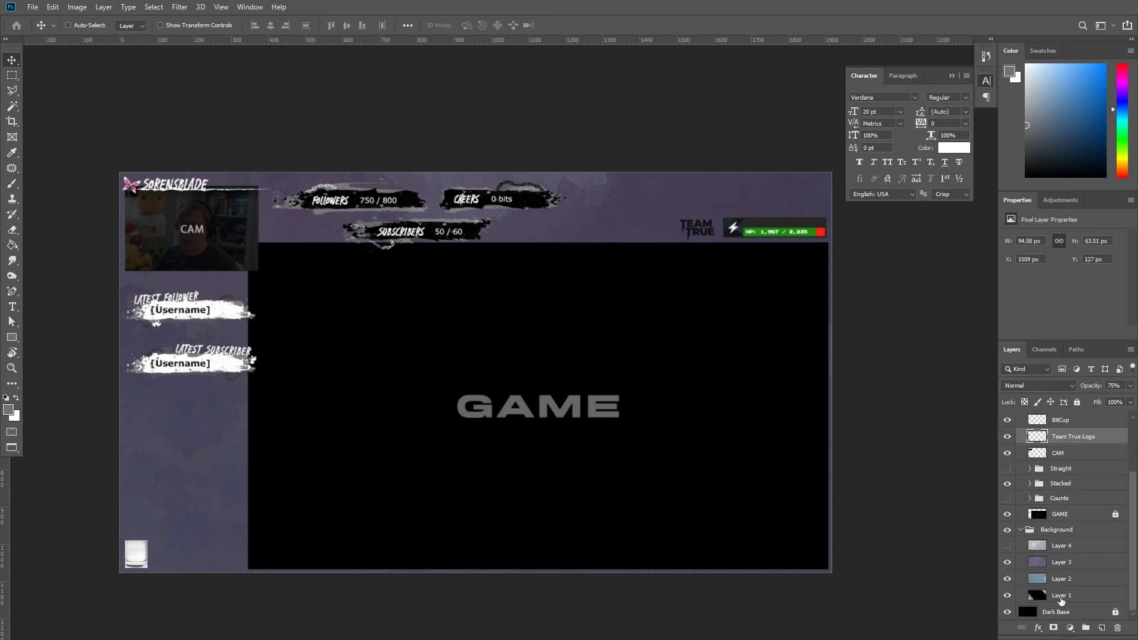
Step: Duplicate the dark background as Layer 19 above Layer 3 at 20% opacity, then choose logo.png
left_click_drag(1007, 562, 1007, 578)
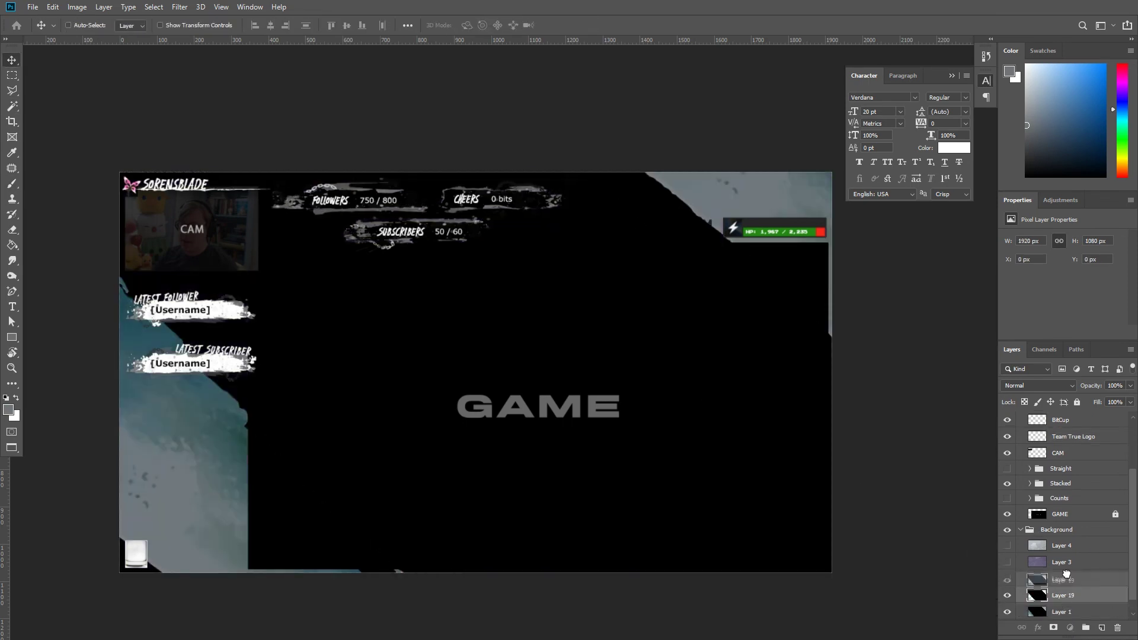
left_click_drag(1067, 598, 1064, 560)
left_click(1007, 578)
key("2")
scroll(771, 356, "up", 2)
scroll(773, 362, "up", 1)
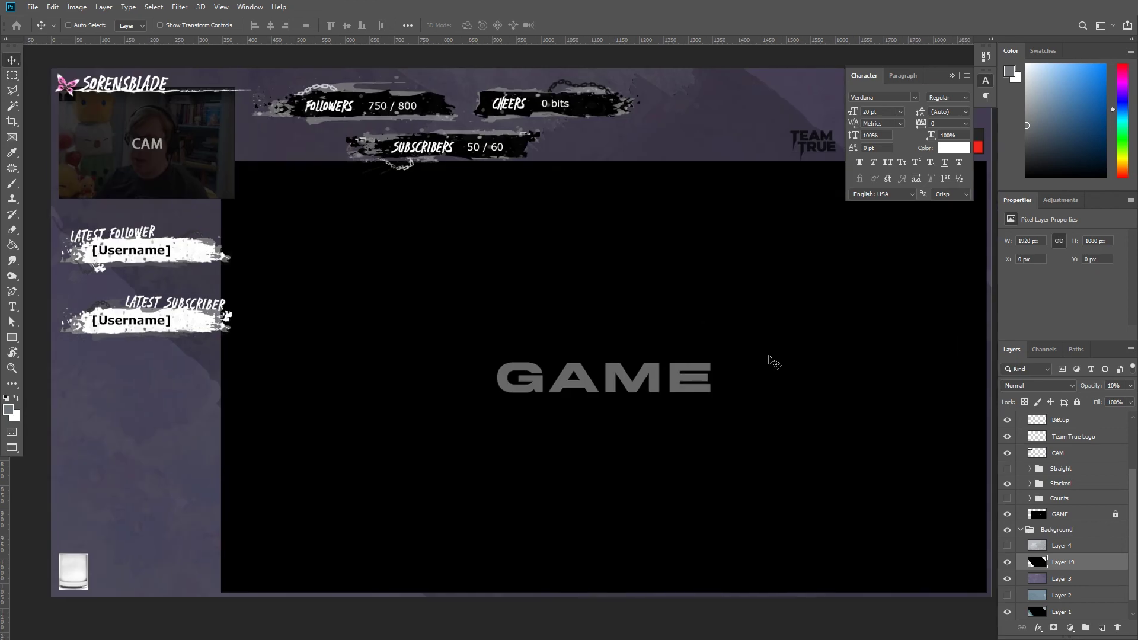
key("f")
key("f")
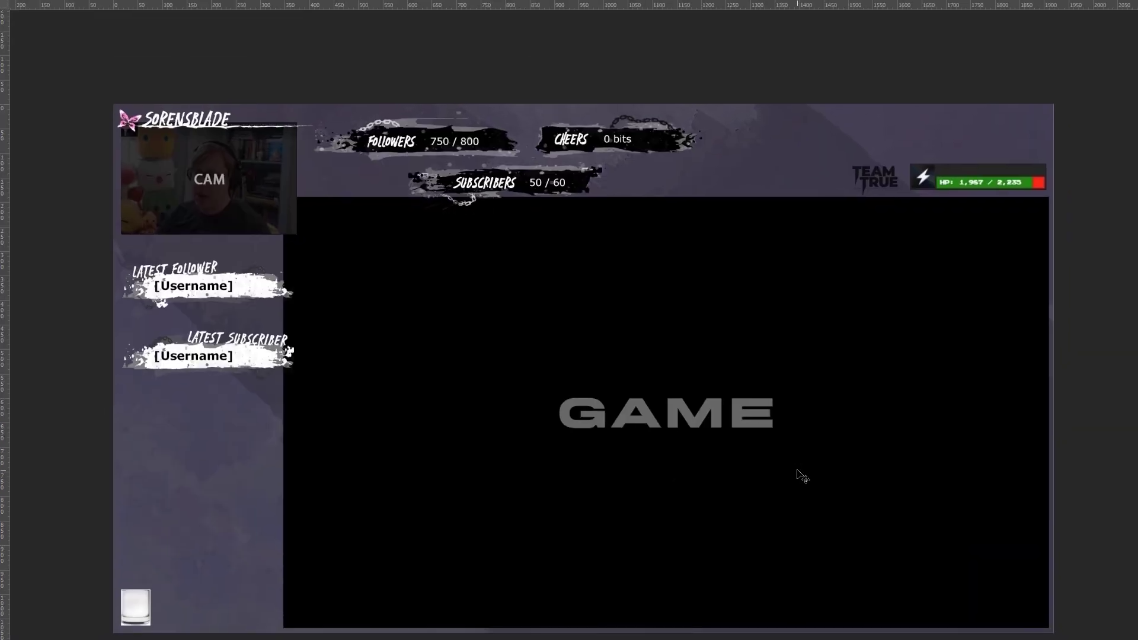
key("ctrl+o")
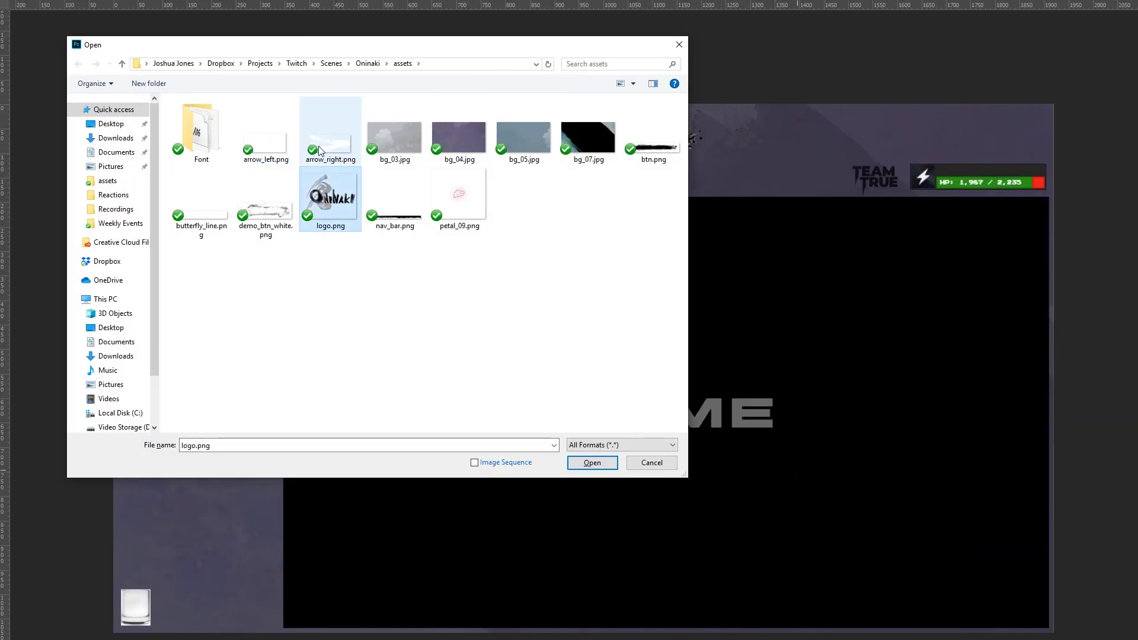
Step: Place logo.png, shrink it into the bottom-left corner and fade it to low opacity
left_click(592, 463)
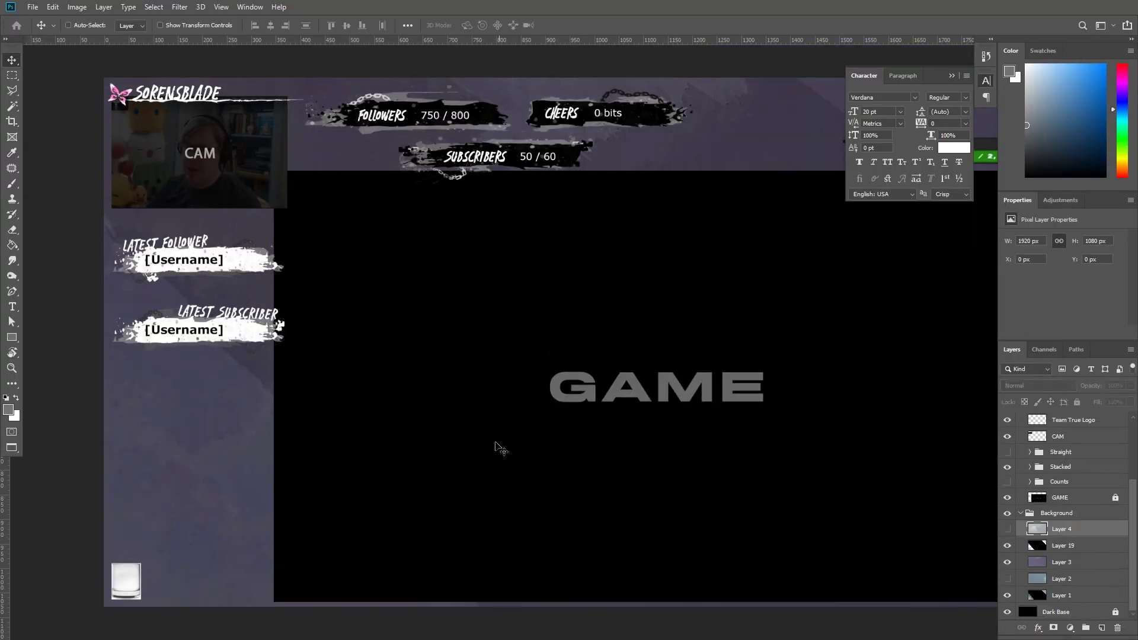
key("ctrl+t")
left_click_drag(403, 379, 272, 470)
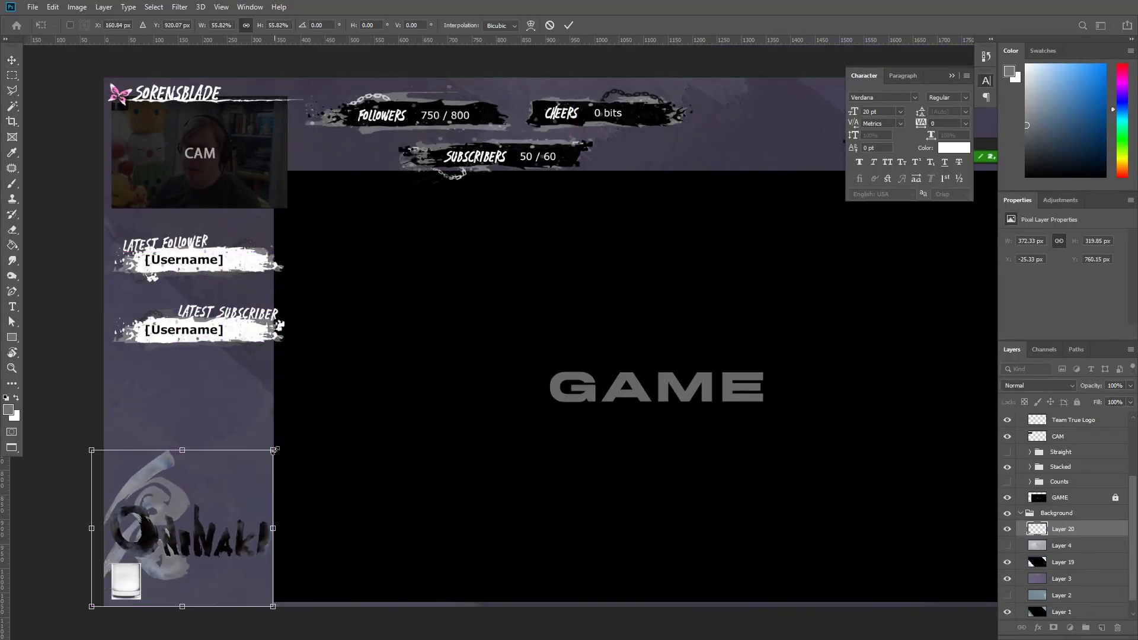
key("Return")
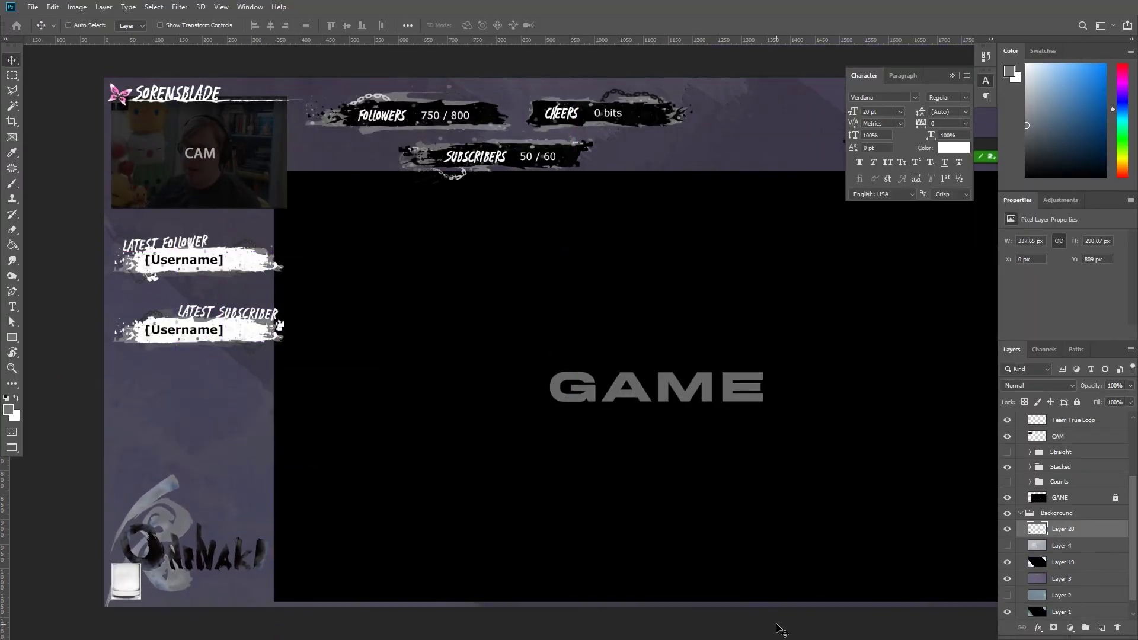
key("2")
key("5")
key("5")
key("5")
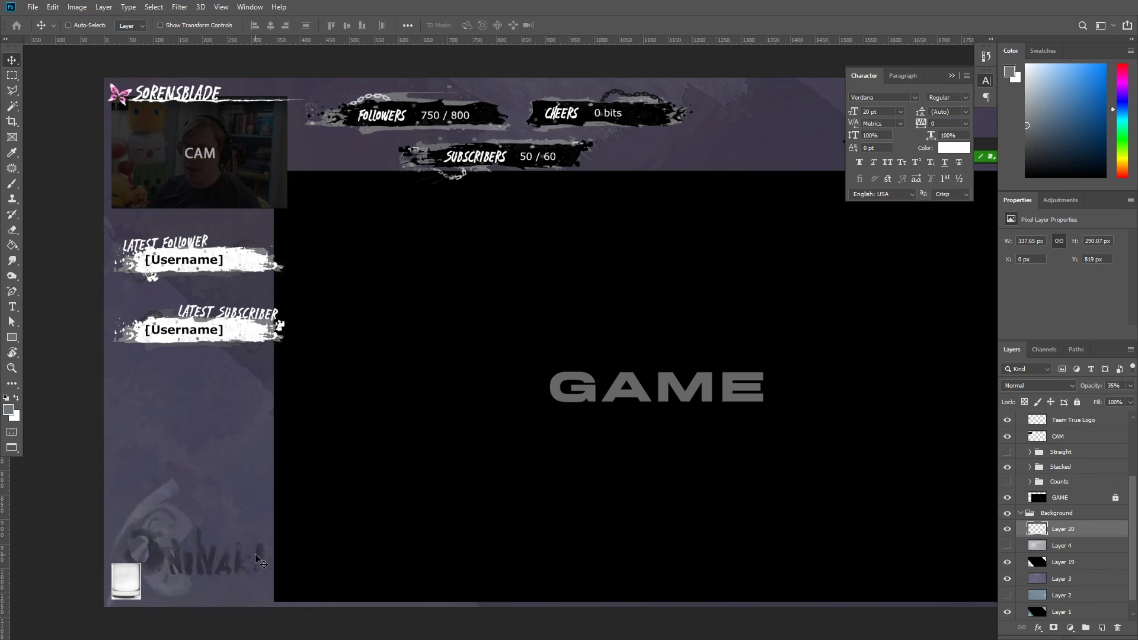
scroll(699, 407, "down", 2)
Step: Open the arrow_right.png asset file to bring into the overlay
key("ctrl+o")
left_click(331, 142)
left_click(266, 142, "ctrl")
left_click(331, 142)
double_click(330, 142)
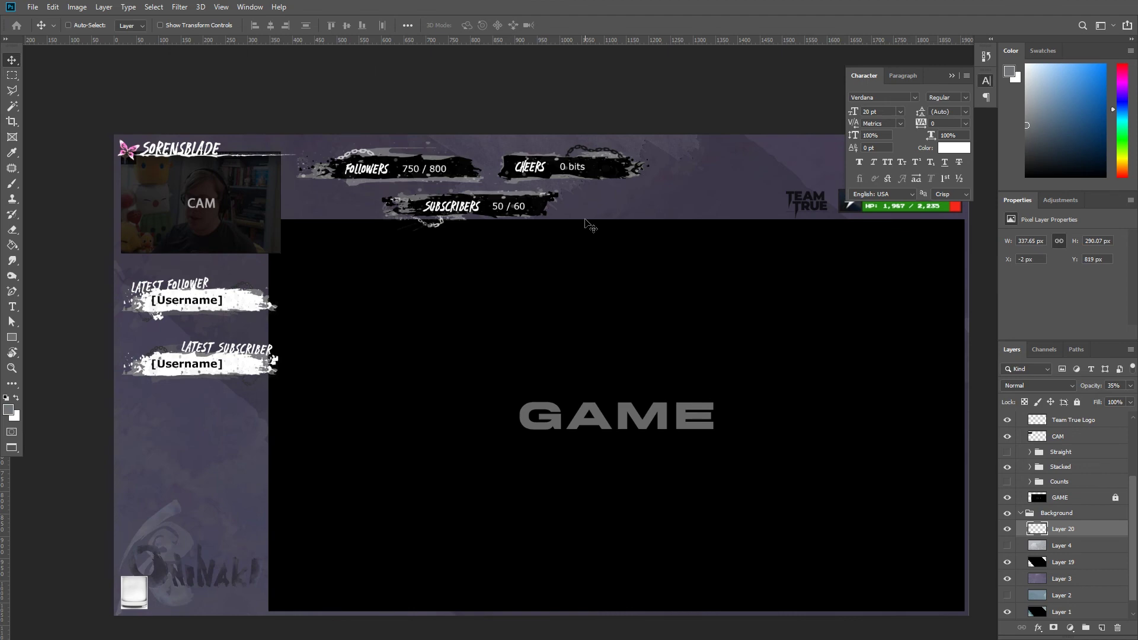
key("ctrl+o")
left_click(589, 462)
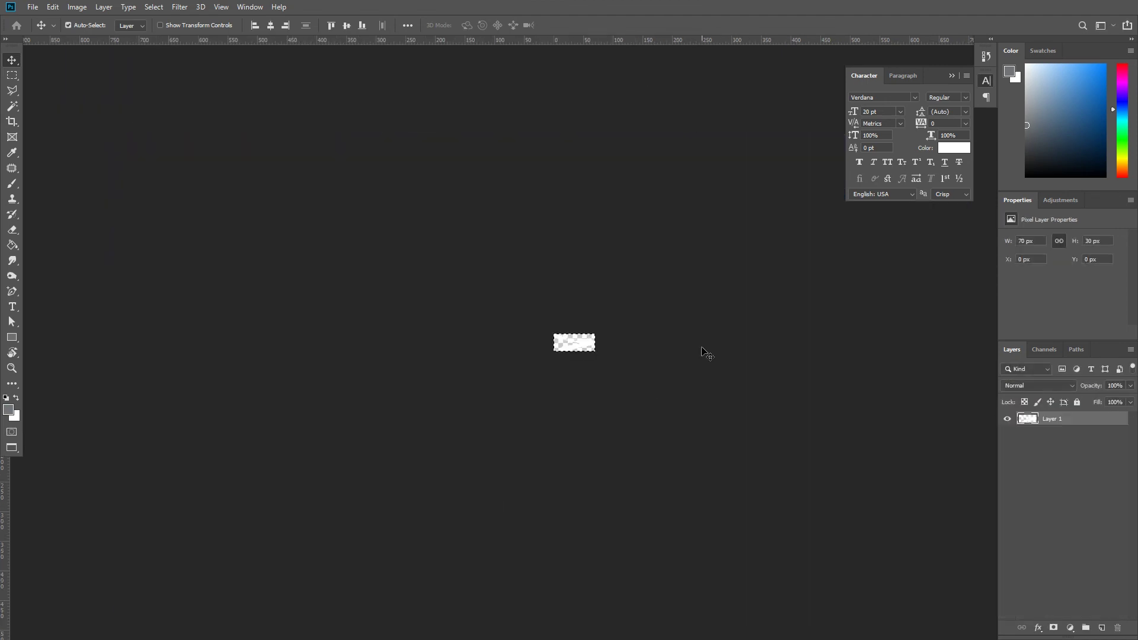
Step: Copy the opened image into the overlay as Layer 21, placed under Latest Subscriber
key("ctrl+a")
key("ctrl+c")
key("ctrl+w")
key("ctrl+v")
left_click_drag(1063, 464, 1063, 468)
Step: Copy the arrow_left image into the overlay and nudge it left in the header
key("ctrl+o")
double_click(610, 332)
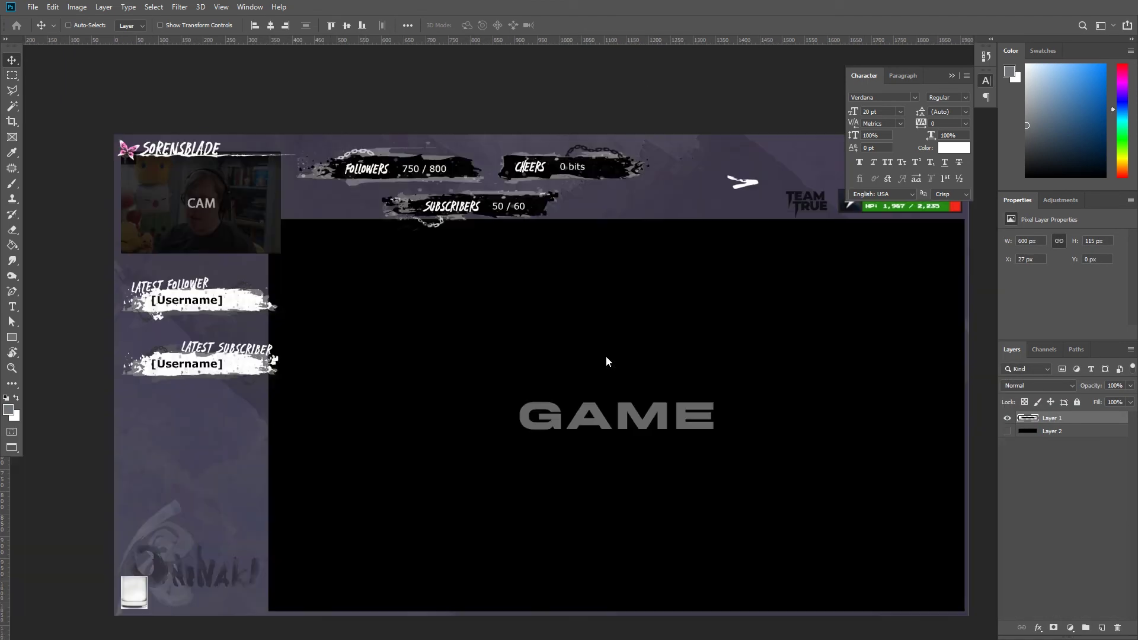
key("ctrl+a")
key("ctrl+c")
key("ctrl+w")
key("ctrl+v")
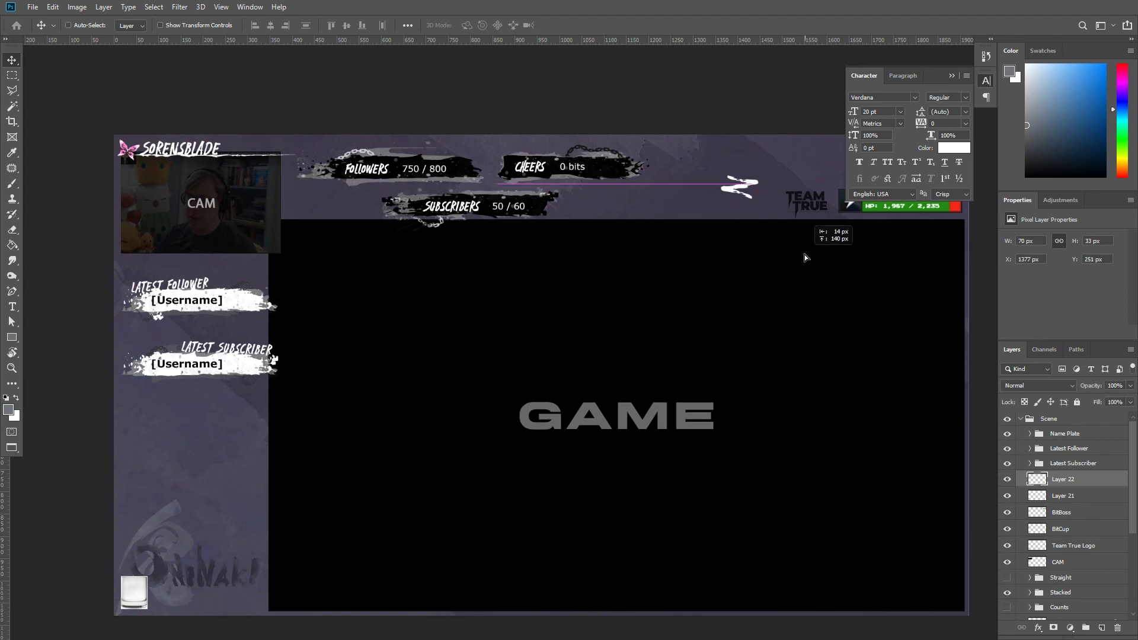
left_click_drag(804, 257, 792, 258)
scroll(792, 257, "up", 3)
Step: Rotate the arrow about 96 degrees and move it beside the CHEERS banner
key("ctrl+t")
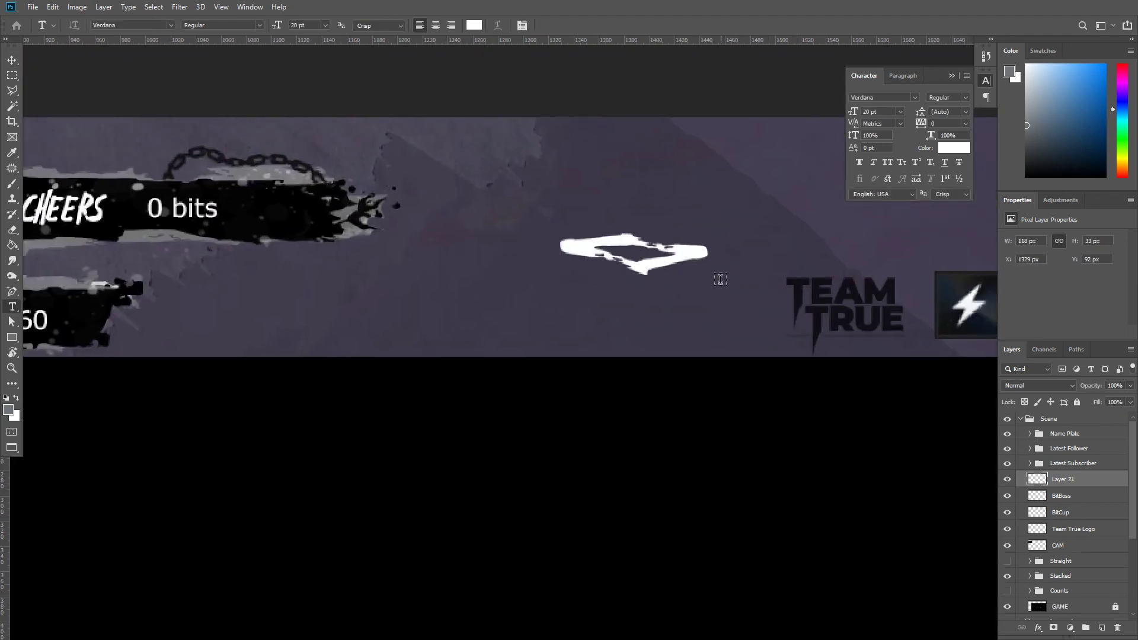
left_click_drag(718, 280, 628, 344)
mouse_move(836, 234)
left_mouse_down()
mouse_move(215, 186)
mouse_move(229, 196)
left_mouse_up()
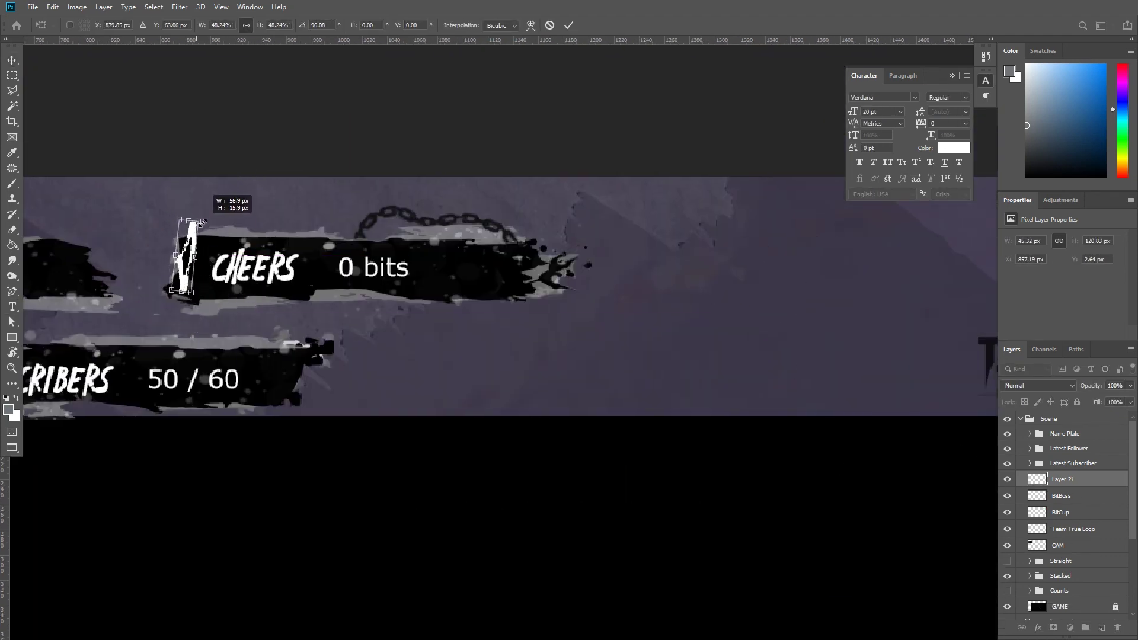
key("Return")
scroll(524, 419, "down", 3)
scroll(524, 419, "down", 2)
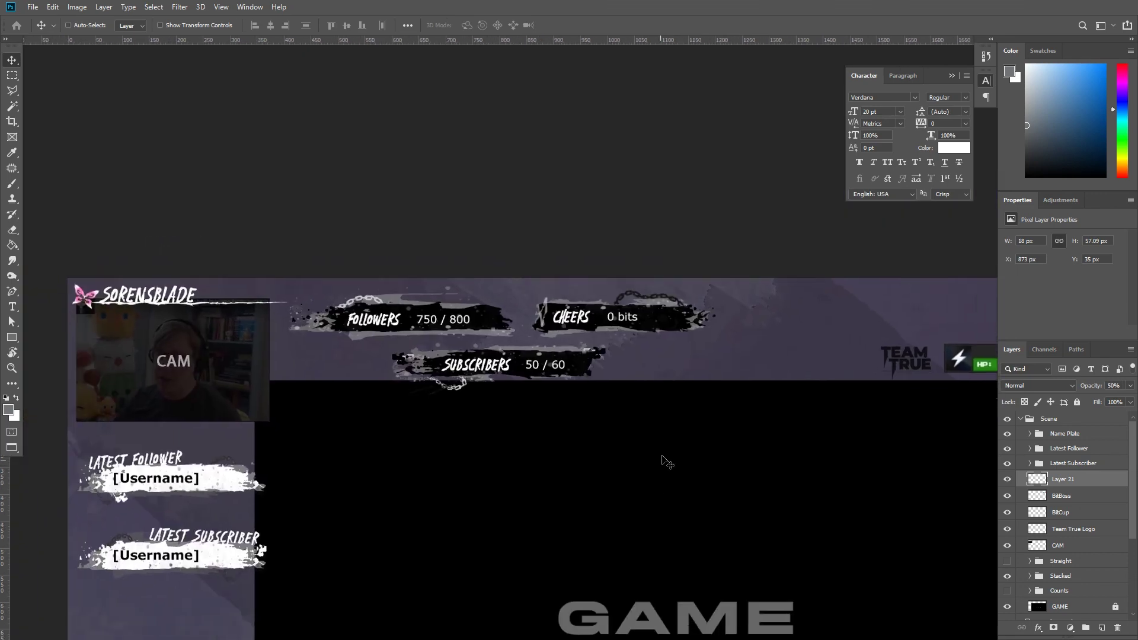
scroll(665, 459, "down", 2)
Step: Set Layer 21 opacity to 50% and rename the layer
key("5")
scroll(770, 406, "down", 2)
double_click(1063, 479)
scroll(1127, 497, "down", 1)
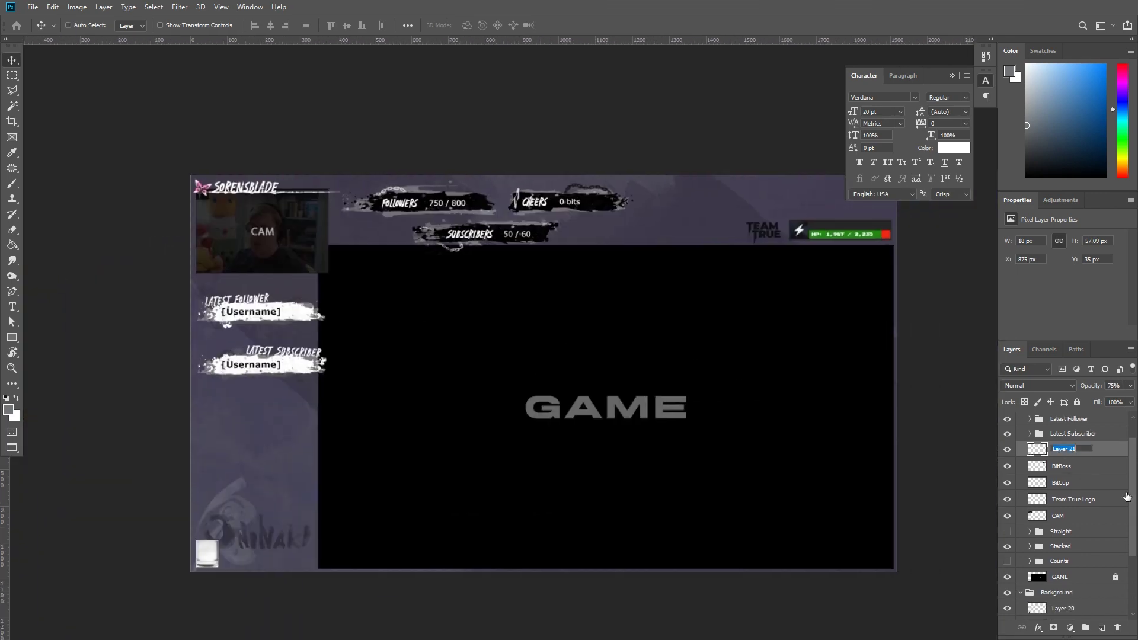
scroll(1061, 504, "down", 3)
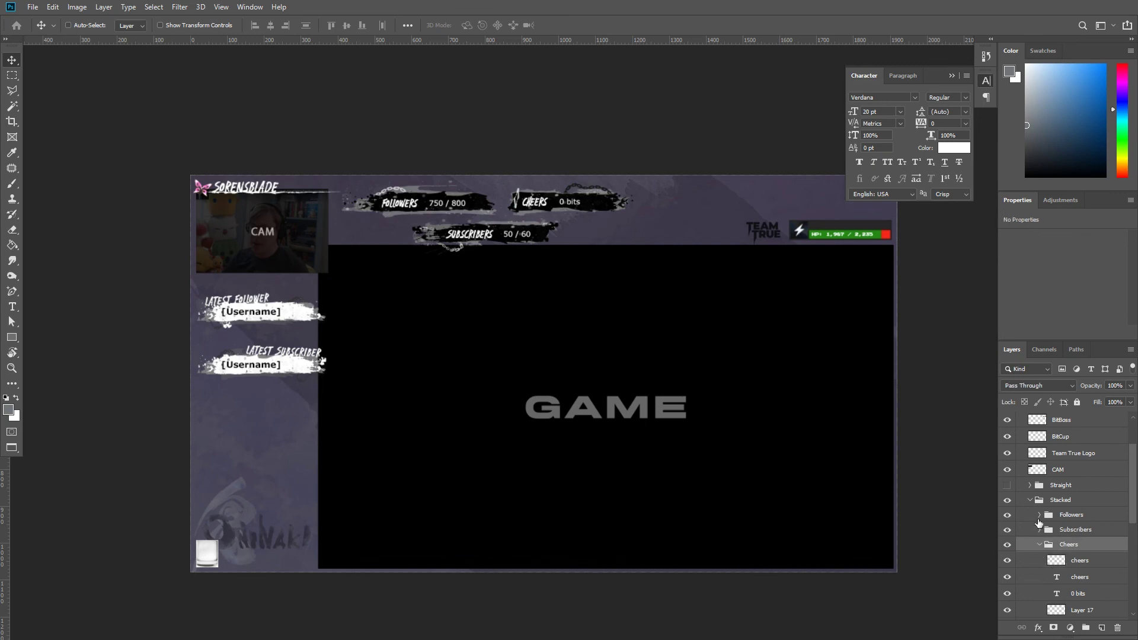
Step: Expand the Stacked folder and select the faint Layer 19
left_click(1061, 500)
left_click_drag(788, 434, 750, 508)
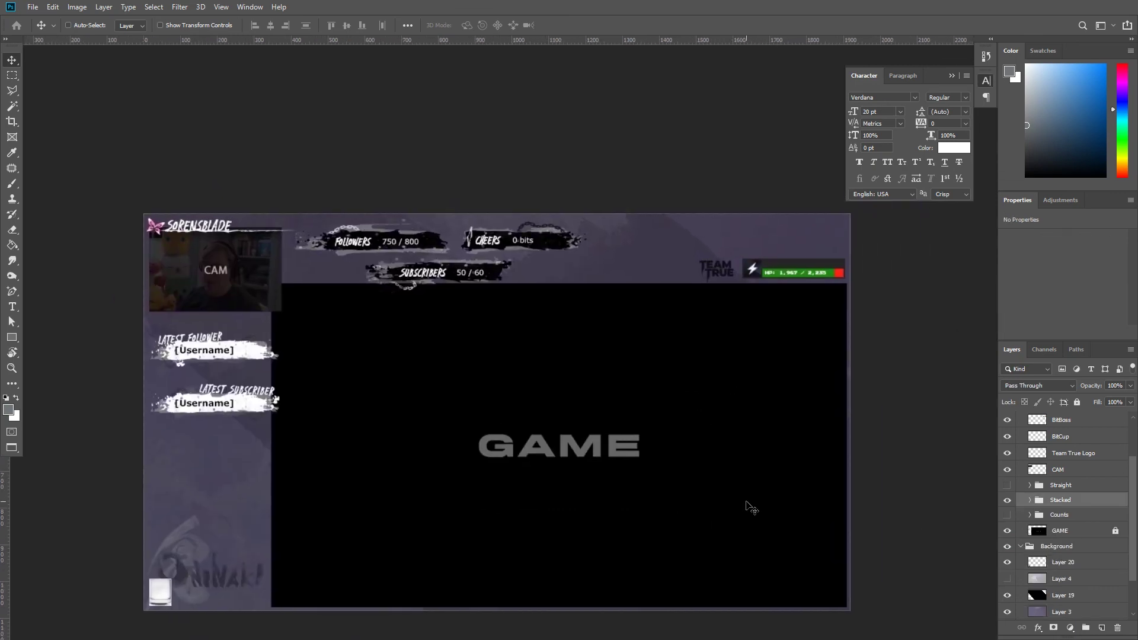
left_click(572, 502, "ctrl")
scroll(572, 503, "up", 2)
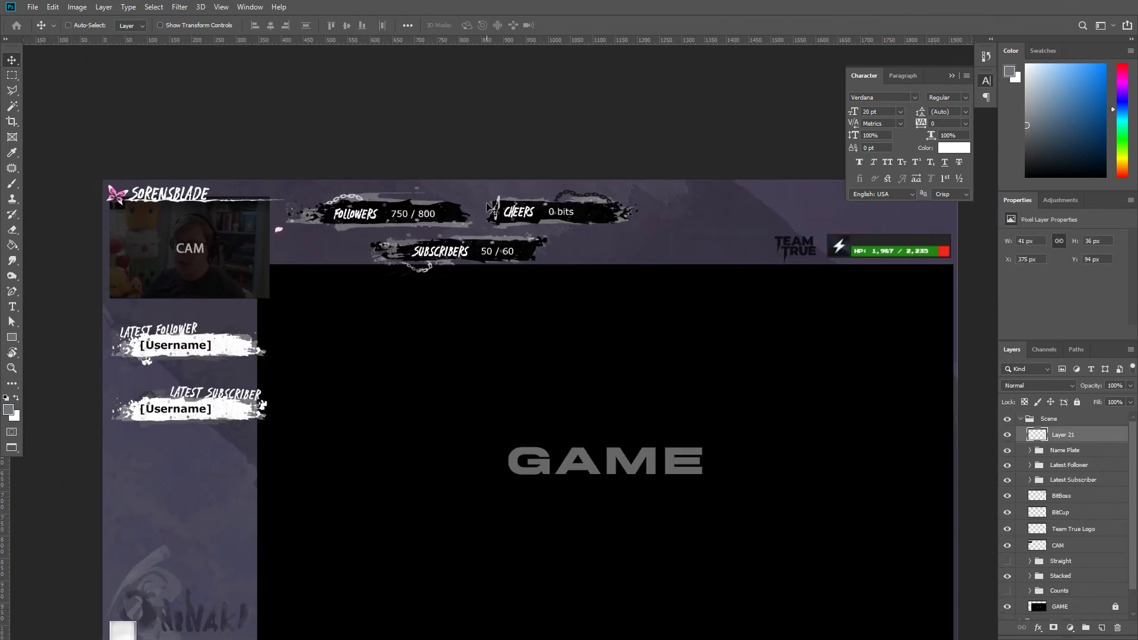
Step: Move the petal across the header, then add a rotated copy at 25% opacity
left_click_drag(453, 190, 721, 294)
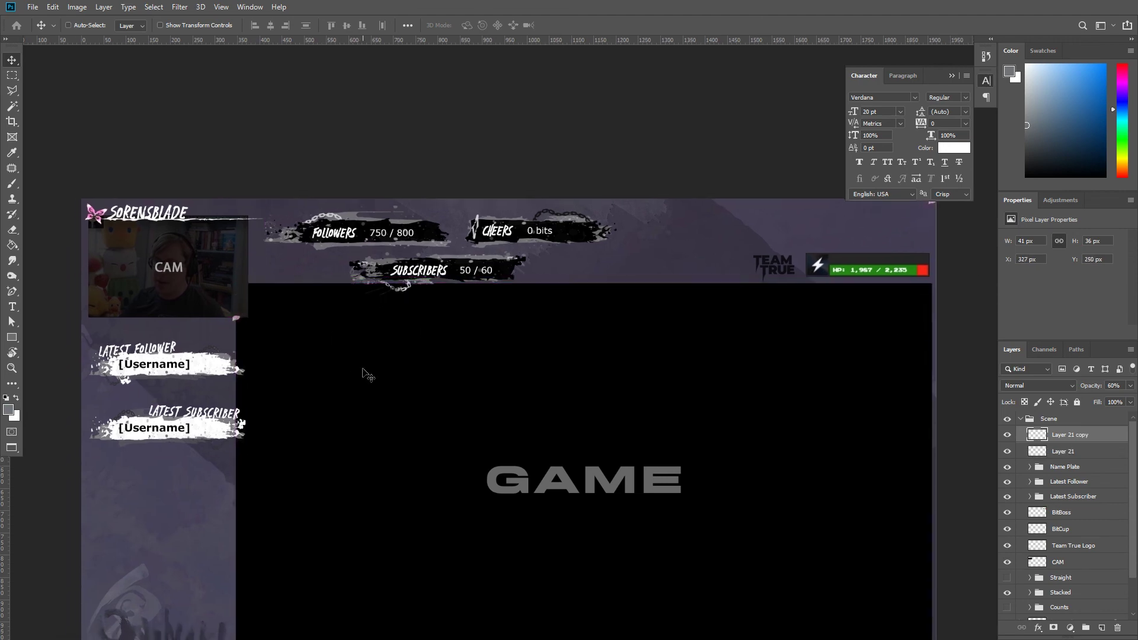
key("ctrl+t")
key("ctrl+plus")
key("ctrl+plus")
left_click_drag(281, 319, 296, 308)
key("Return")
key("2")
key("5")
Step: Paste another petal and move it to the overlay's bottom-left corner
key("ctrl+minus")
key("ctrl+v")
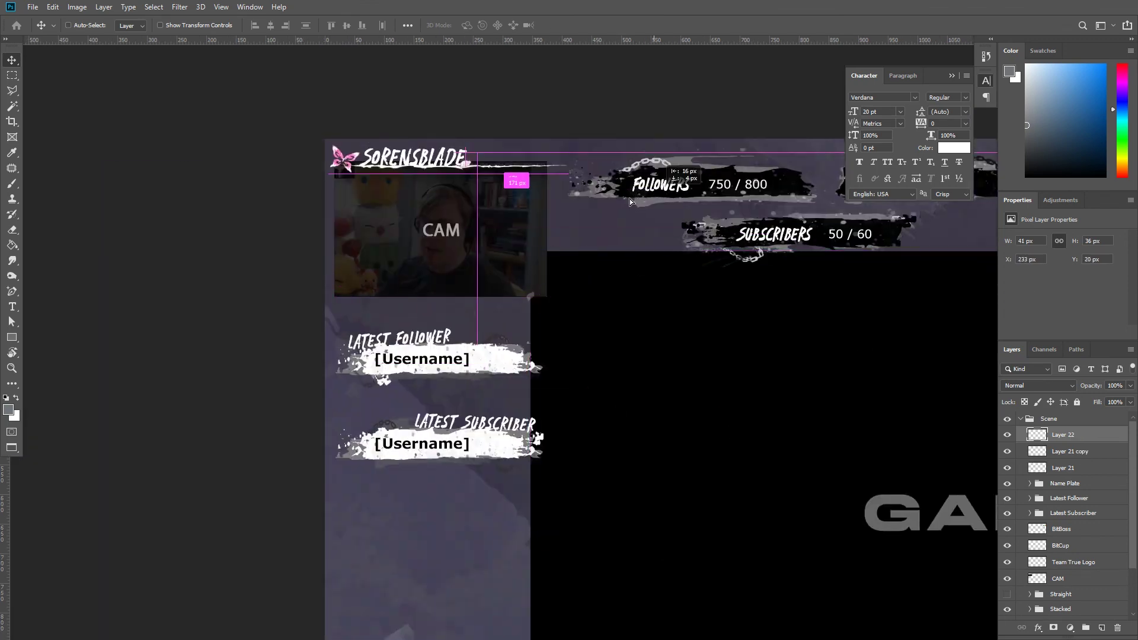
key("ctrl+minus")
key("ctrl+minus")
mouse_move(630, 202)
left_mouse_down()
mouse_move(571, 418)
mouse_move(326, 572)
left_mouse_up()
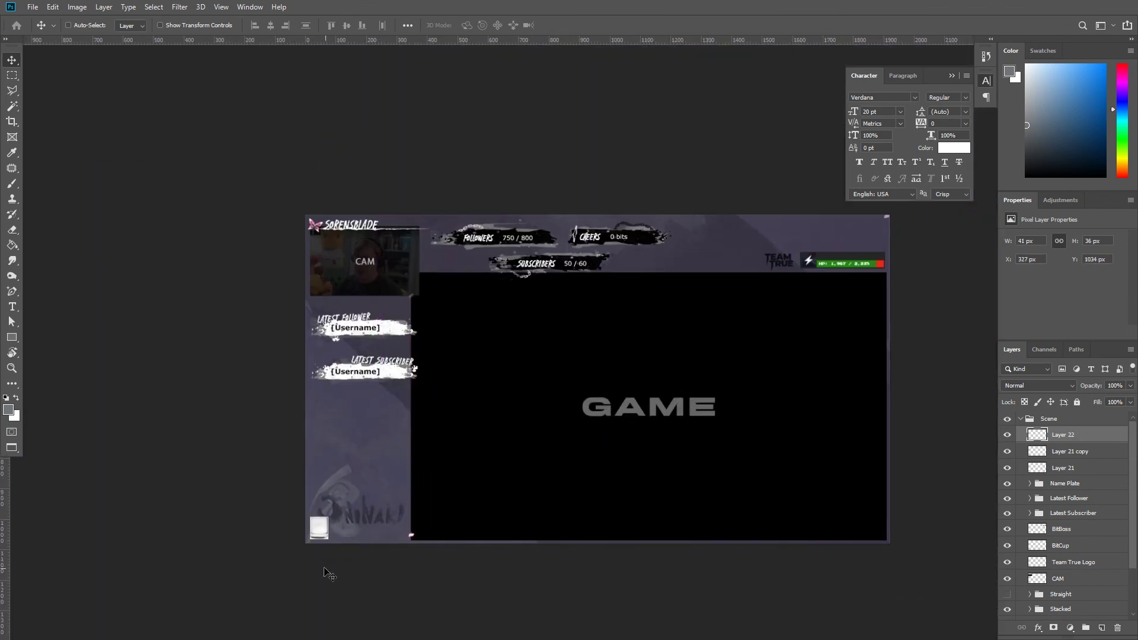
scroll(326, 571, "up", 5)
right_click(158, 541)
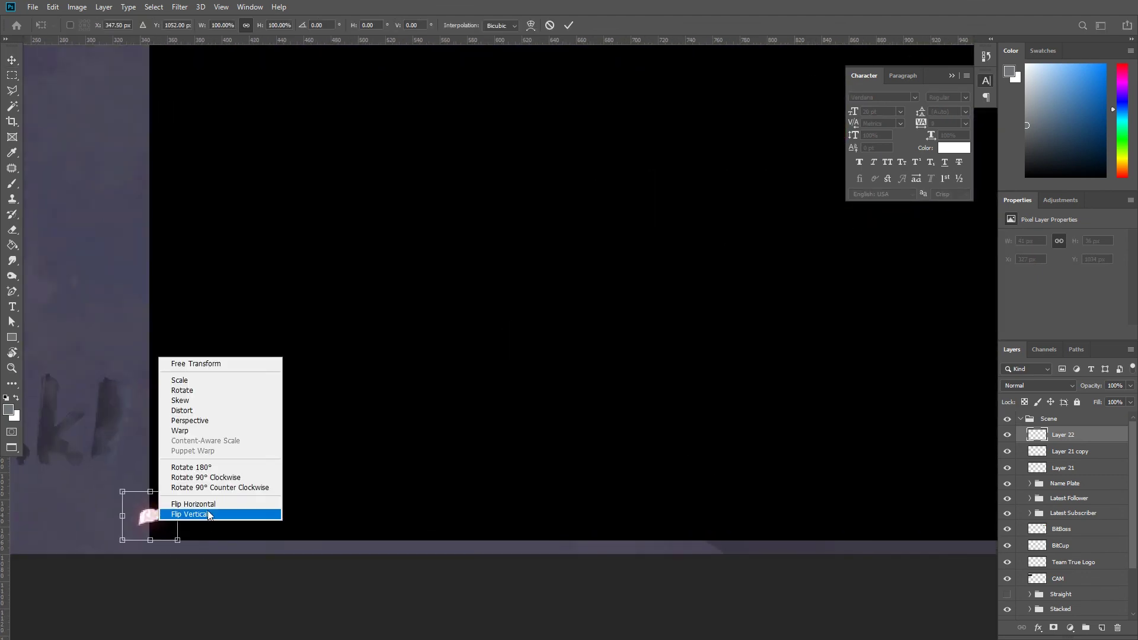
Step: Preview the overlay in full-screen mode without panels
scroll(656, 488, "down", 3)
scroll(600, 483, "down", 2)
left_click_drag(600, 483, 760, 400)
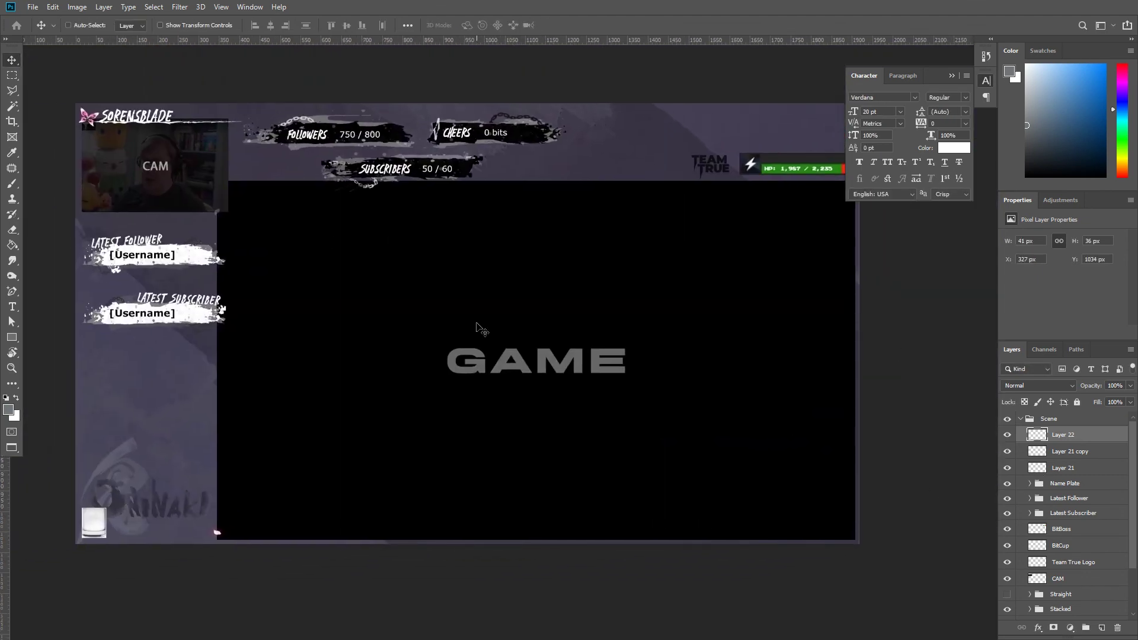
key("f")
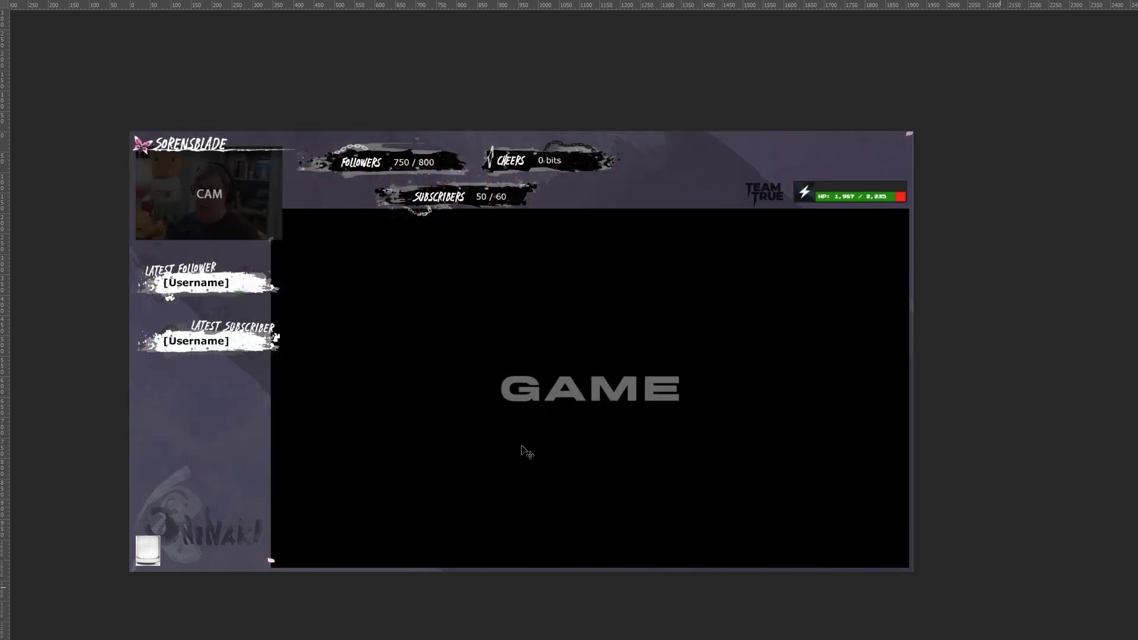
Step: Close the SORENSBLADE banner without saving and paste the Twitch handle below Latest Subscriber
key("ctrl+Tab")
key("ctrl+w")
key("n")
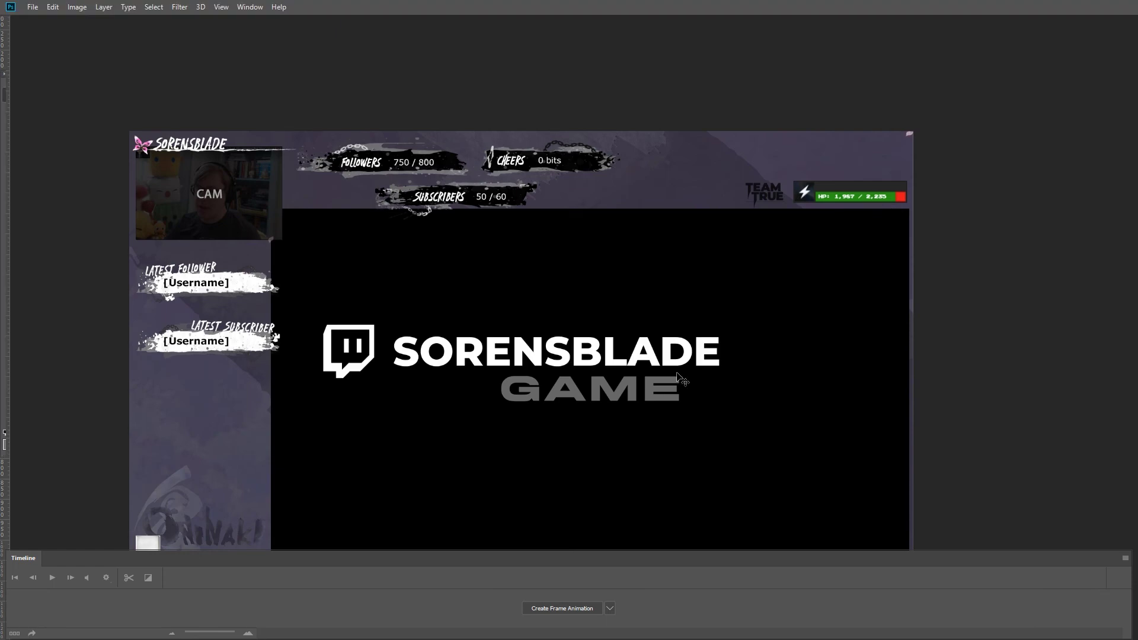
key("f")
left_click_drag(1067, 454, 1067, 538)
Step: Shrink the Twitch handle to about 22% in the top-right corner and preview it
key("ctrl+t")
left_click_drag(390, 256, 684, 285)
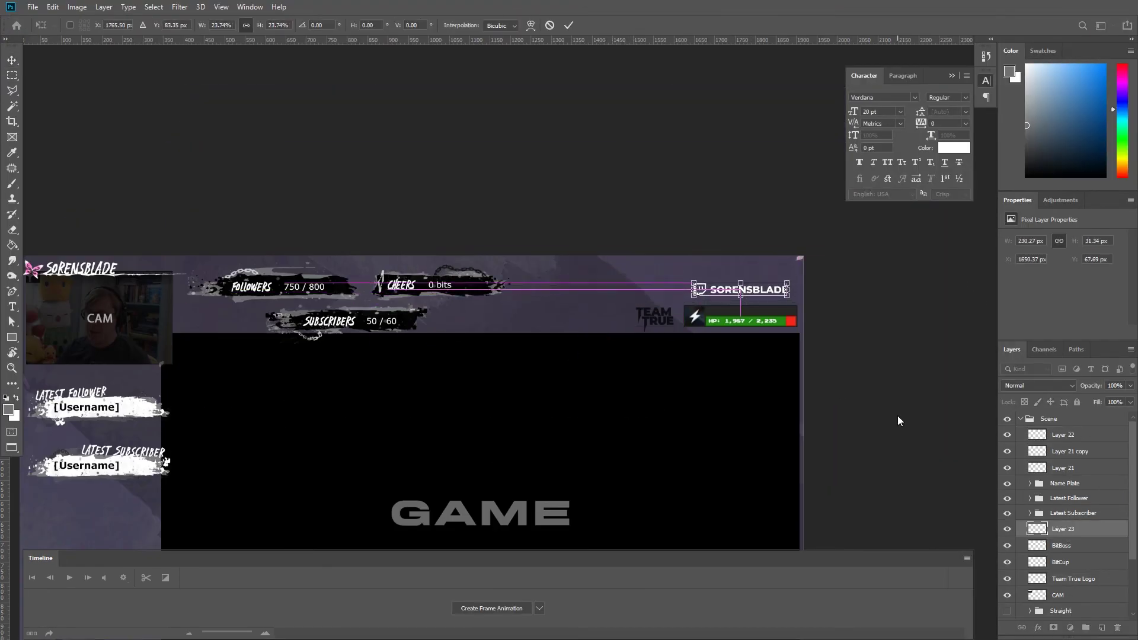
key("Return")
key("f")
key("f")
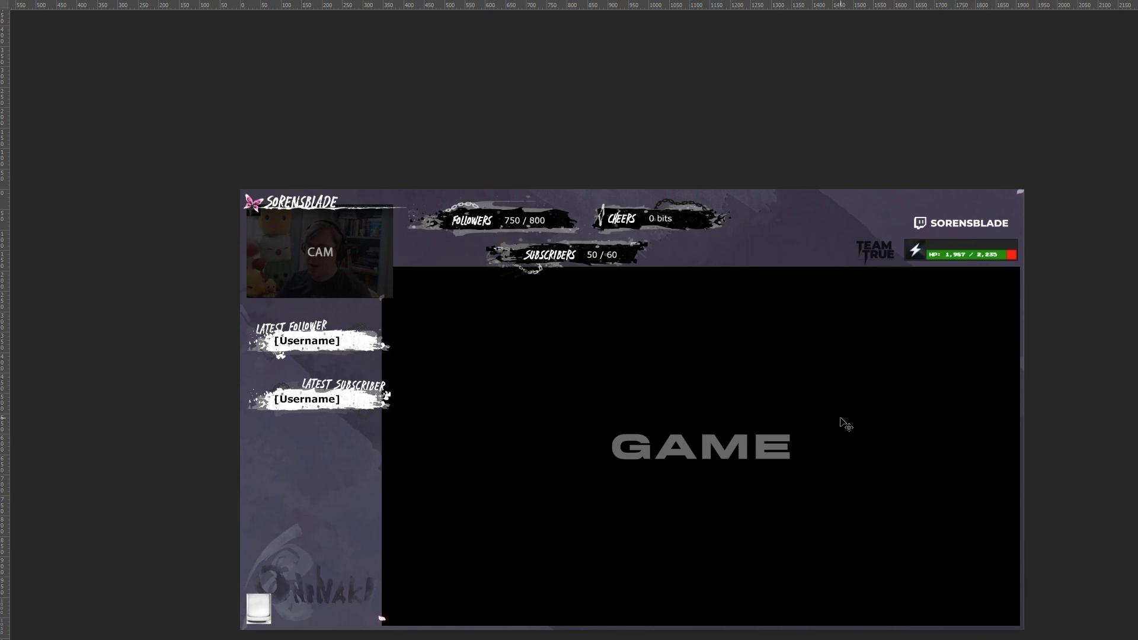
key("f")
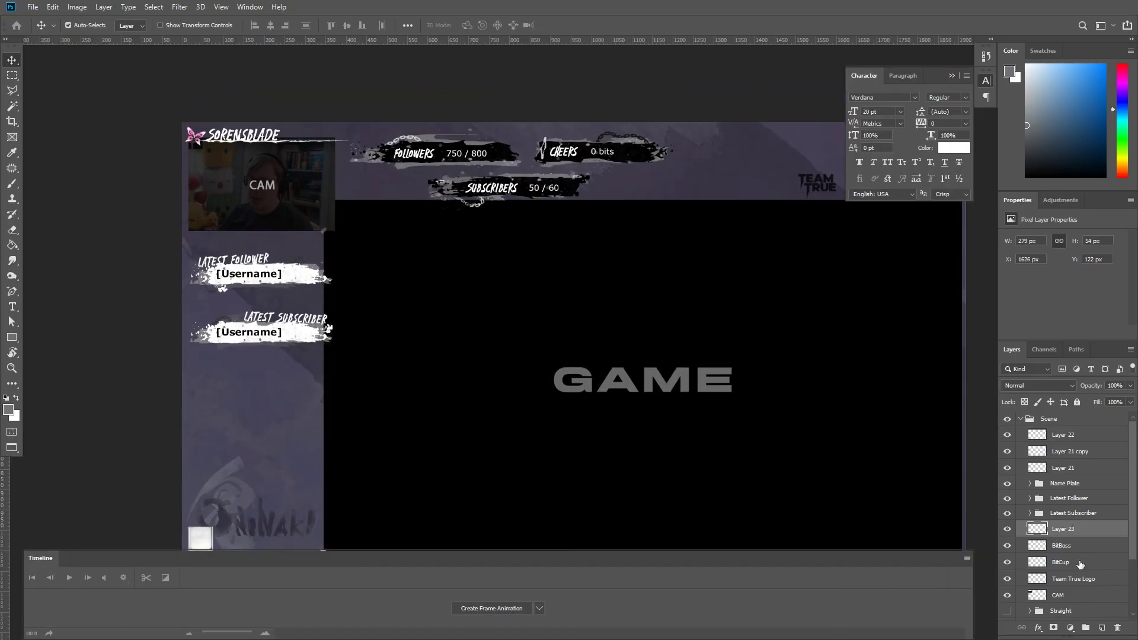
Step: Place the Team True Logo layer above BitCup
left_click_drag(1073, 579, 1073, 554)
left_click_drag(903, 374, 689, 454)
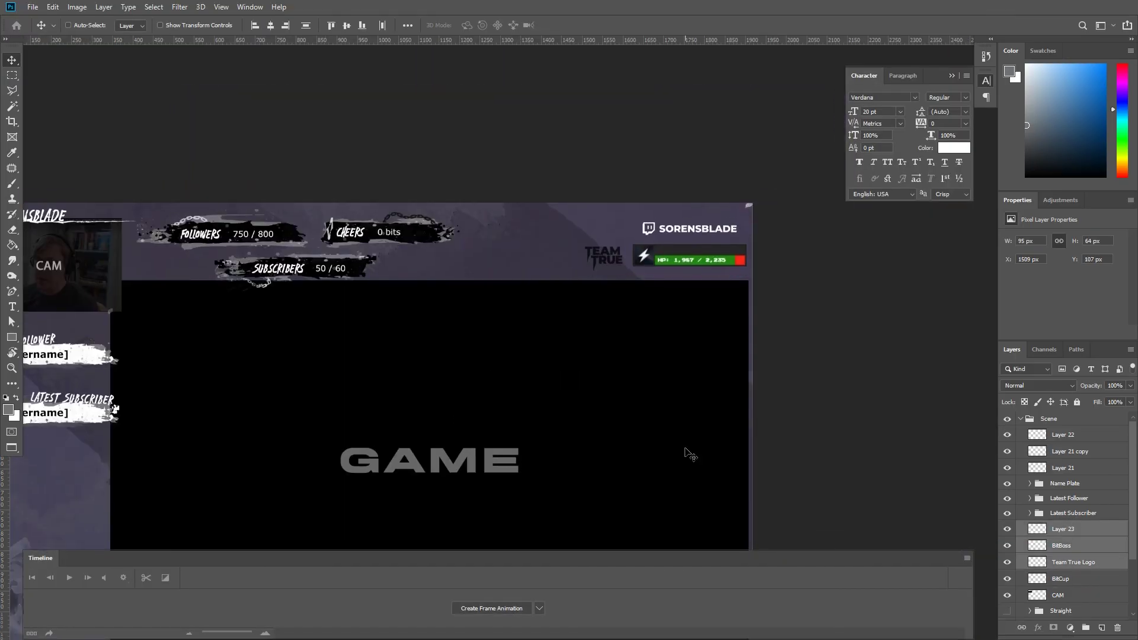
left_click(1091, 563)
left_click(1095, 551, "shift")
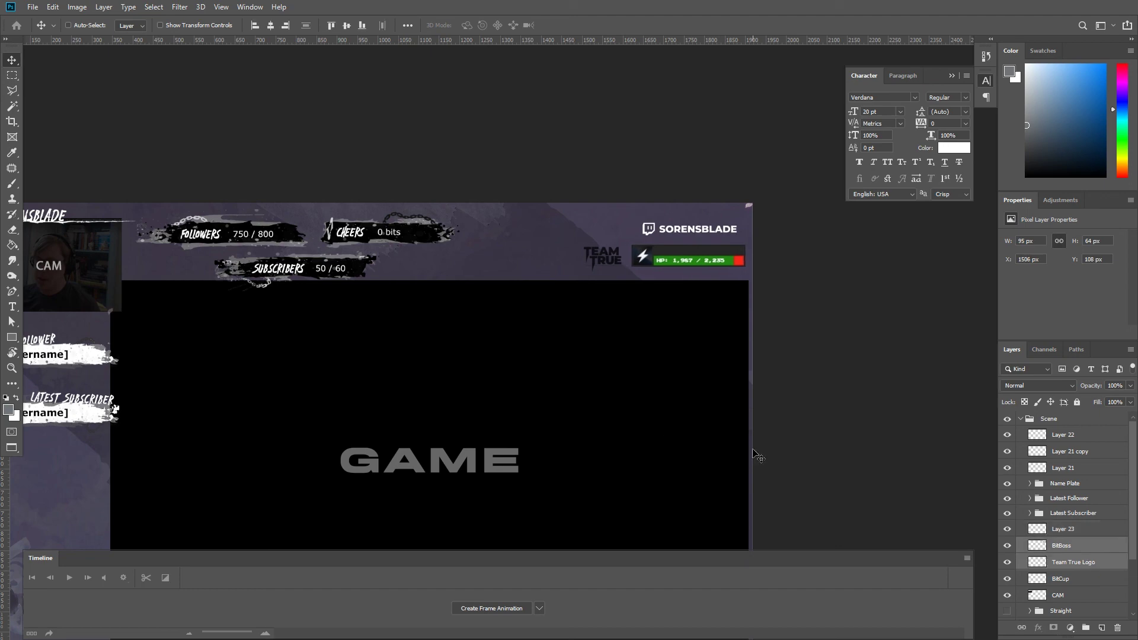
key("ctrl+minus")
Step: Group the three petal layers into a Petal group and preview the overlay
left_click(1061, 435)
left_click(1061, 467, "shift")
key("ctrl+g")
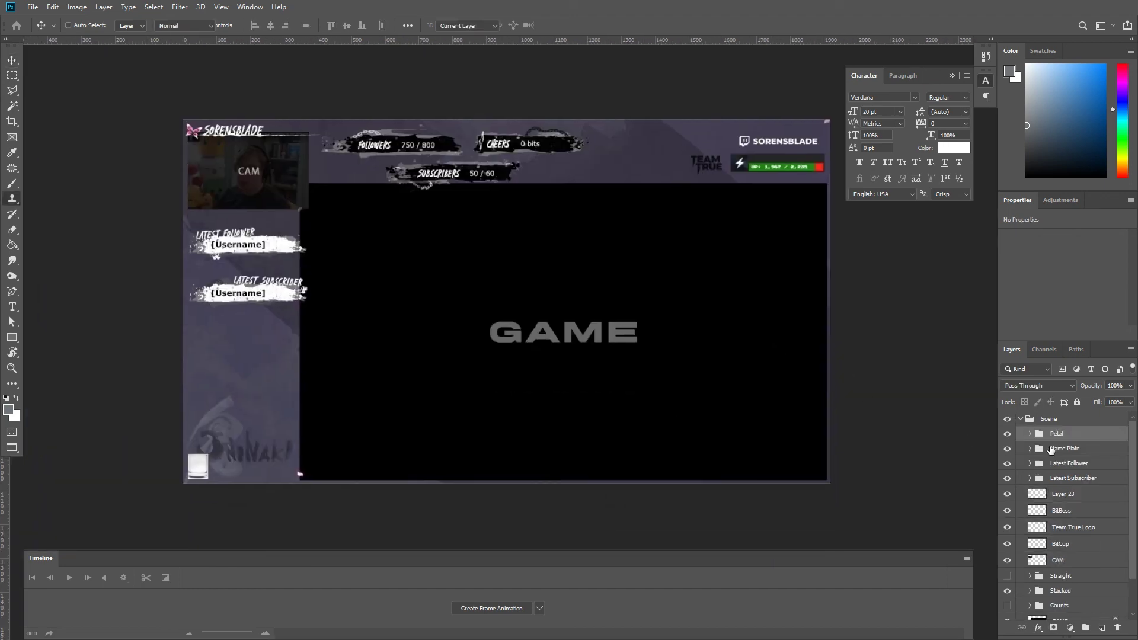
key("Tab")
key("ctrl+plus")
left_click_drag(920, 343, 895, 338)
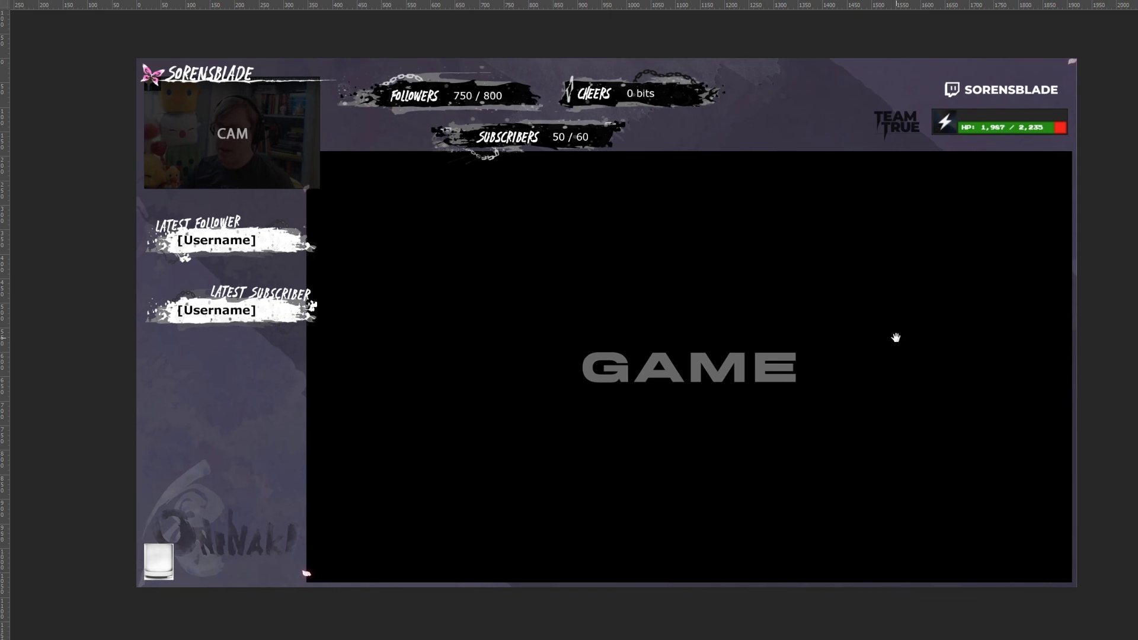